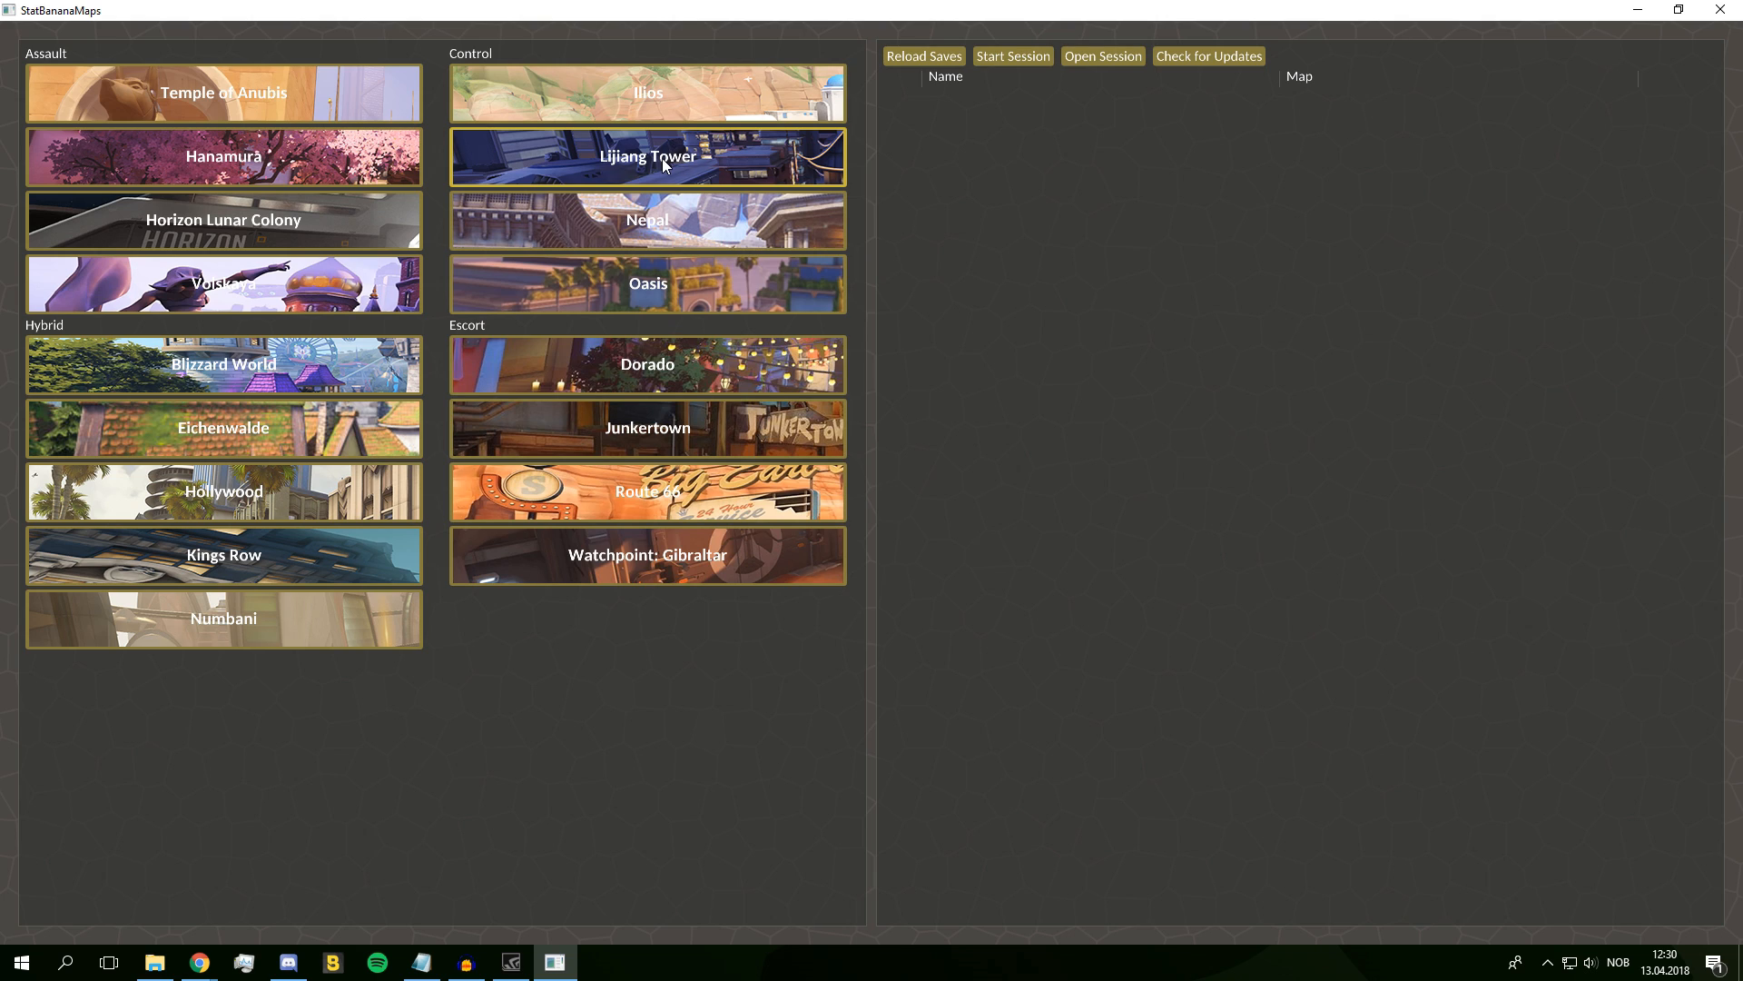
Create a new sequence named "test" on the Nepal map
left_click(705, 220)
type("test")
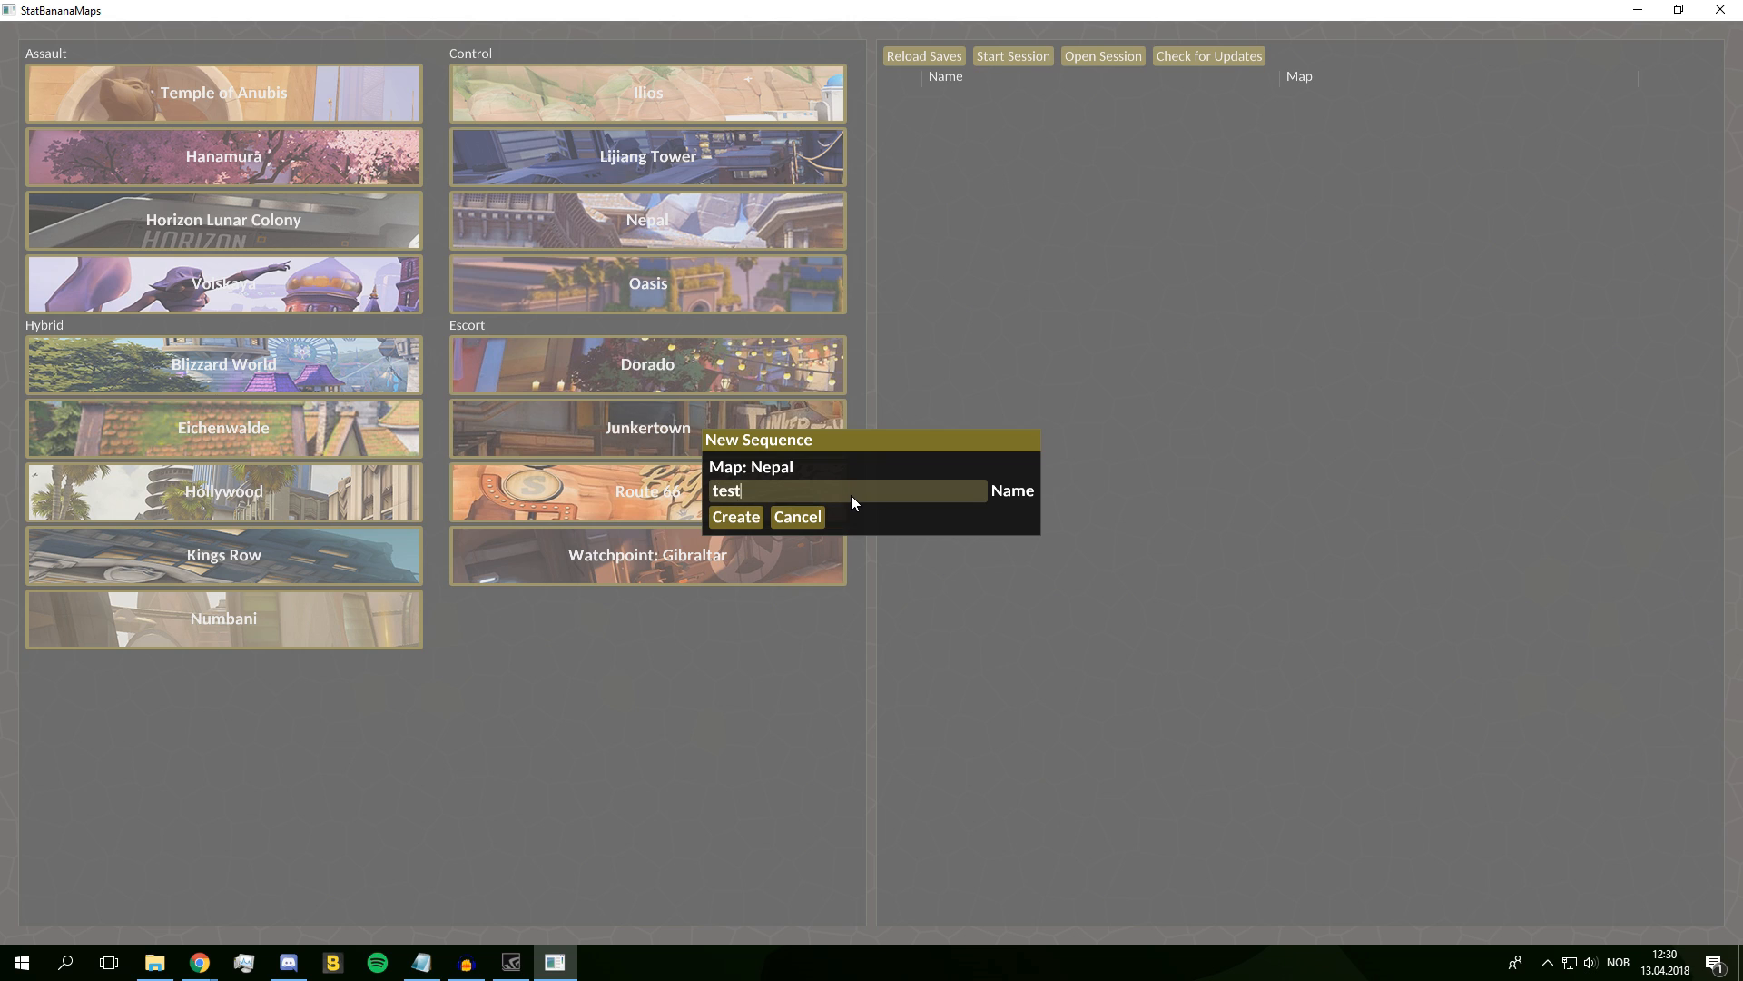
left_click(737, 521)
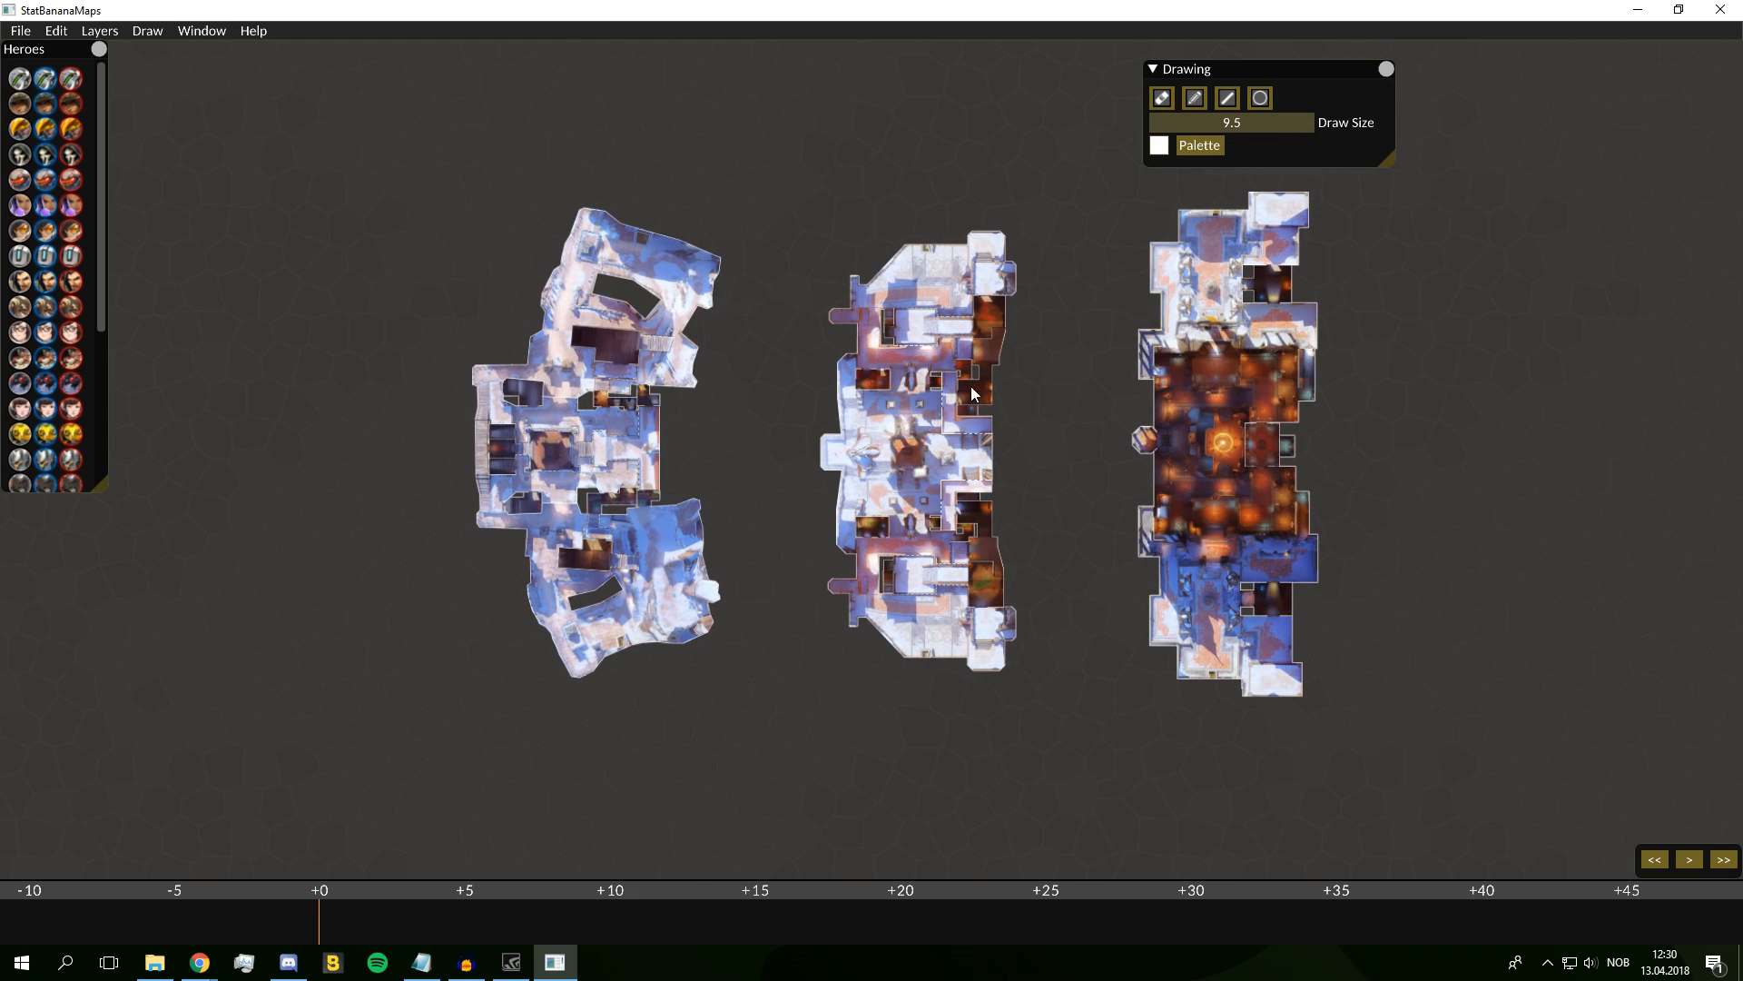
Move the Drawing window clear of the maps and inspect the middle Nepal map up close
mouse_move(1320, 65)
left_mouse_down()
mouse_move(1686, 25)
mouse_move(1666, 26)
left_mouse_up()
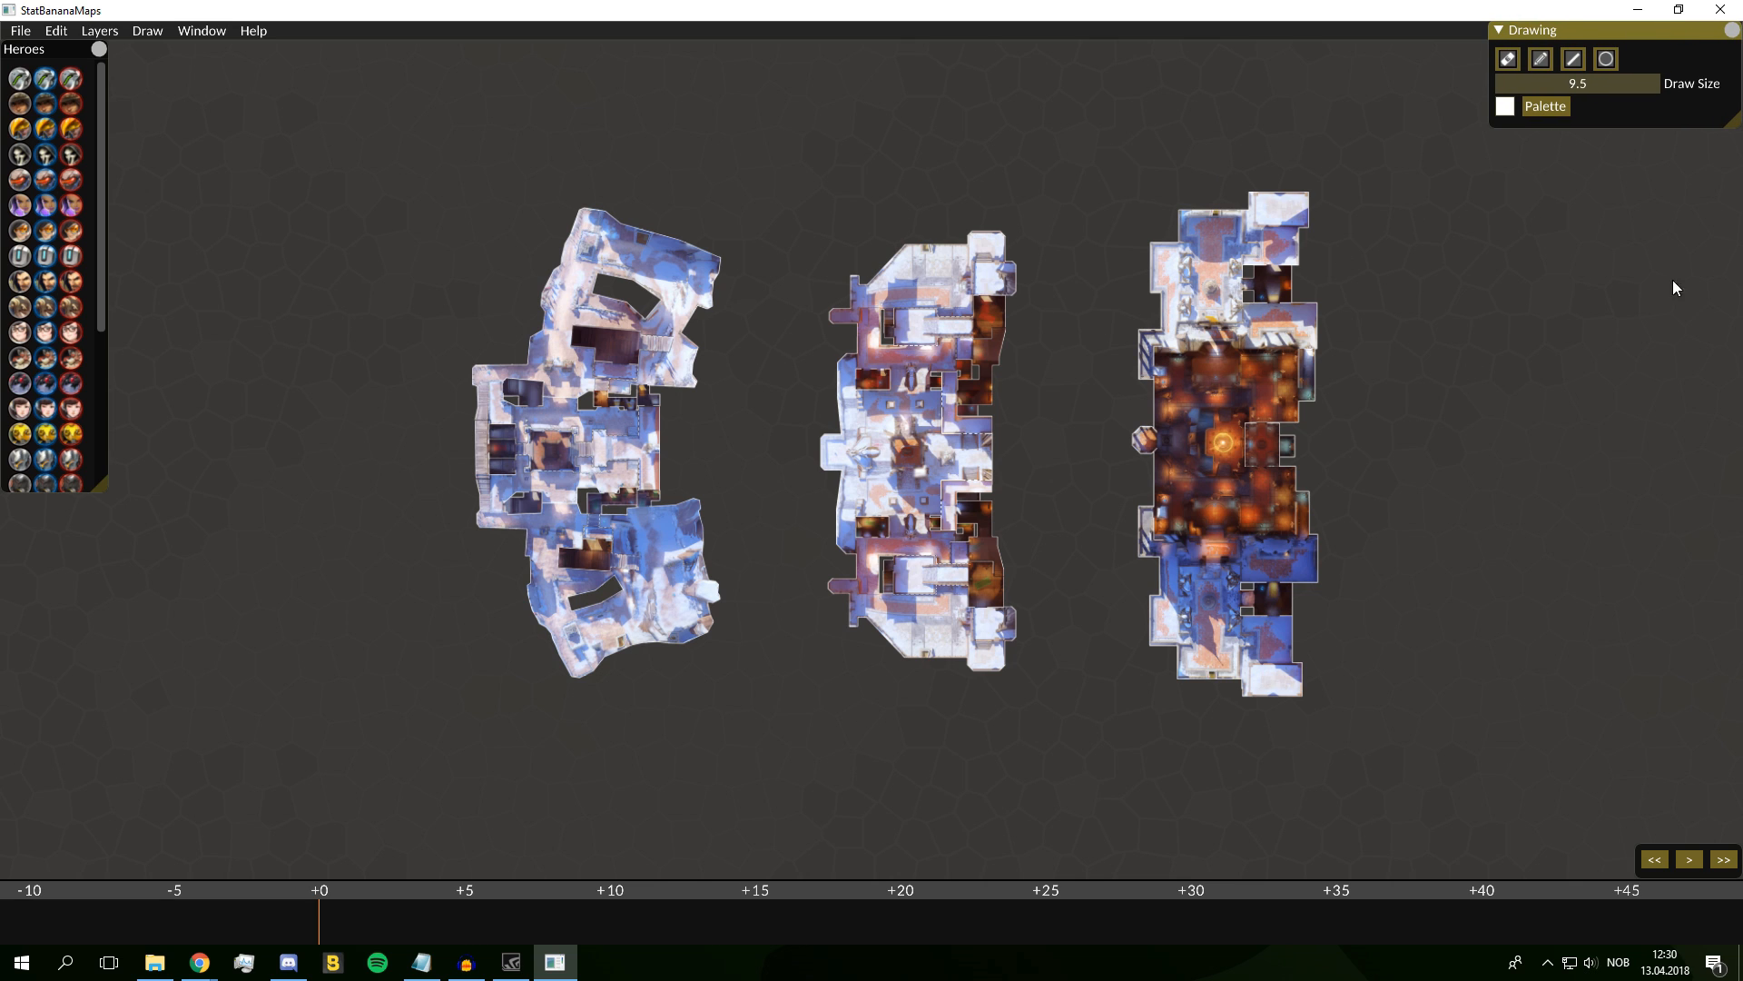
mouse_move(1222, 577)
left_mouse_down()
mouse_move(1137, 580)
mouse_move(1221, 588)
left_mouse_up()
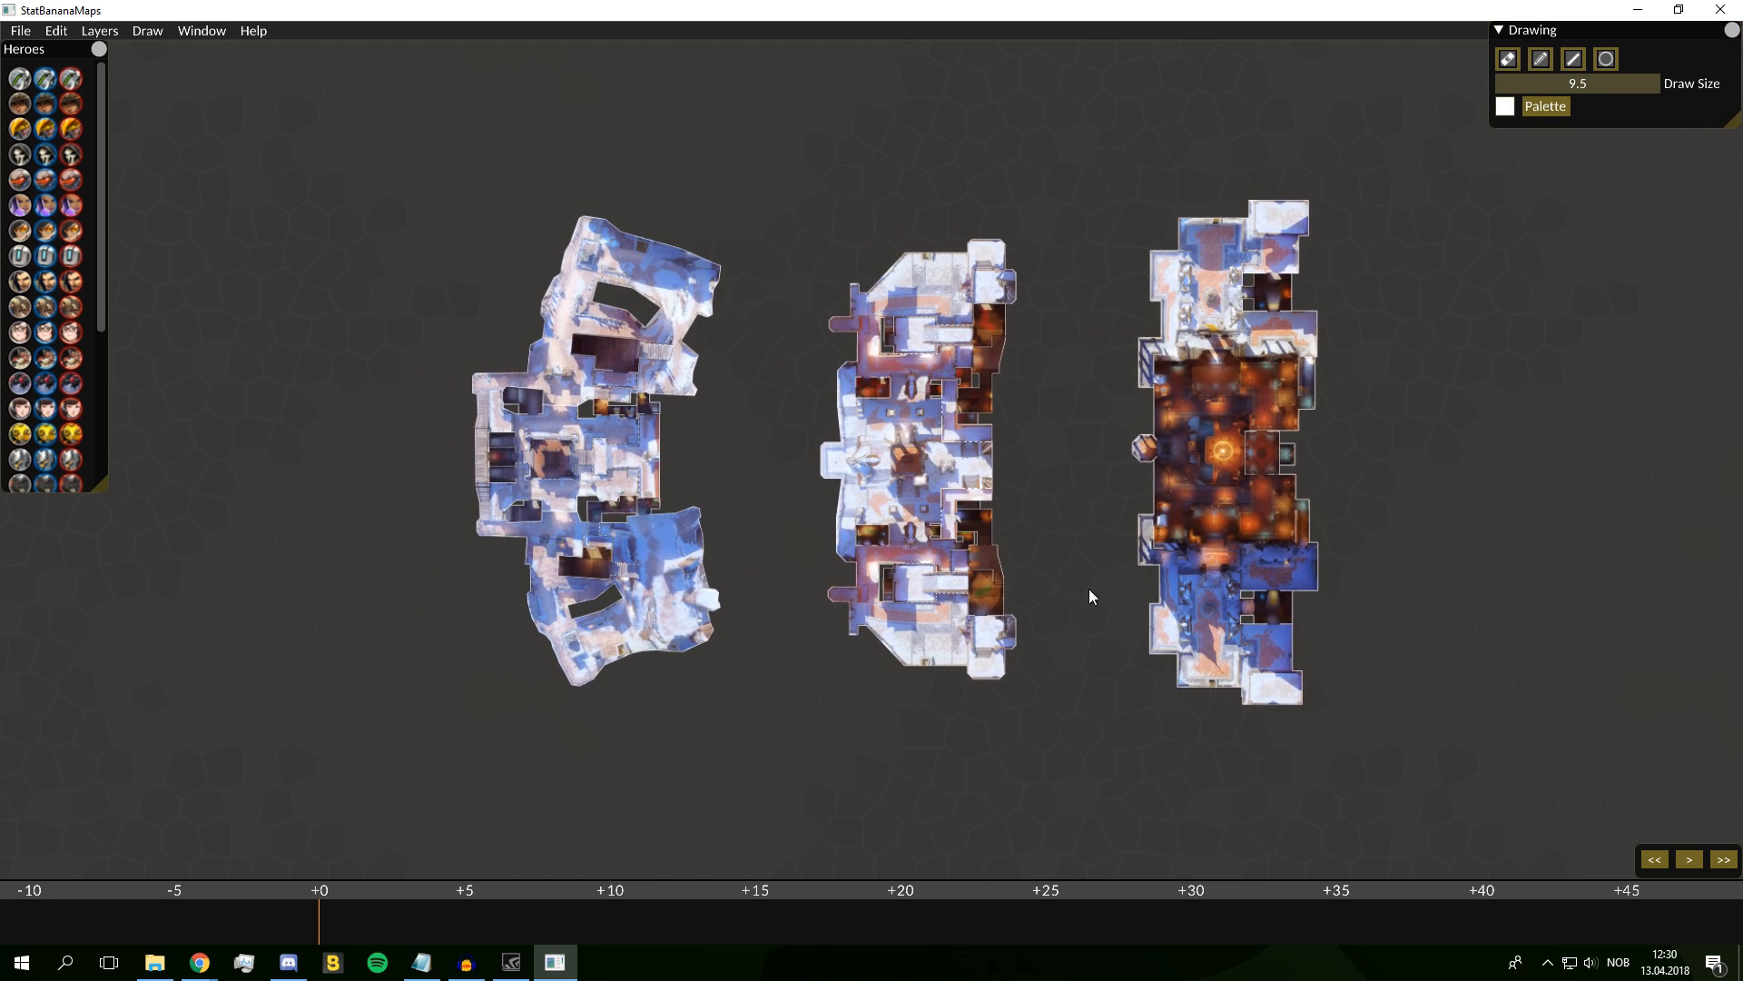
scroll(1088, 588, "up", 9)
scroll(1130, 706, "up", 4)
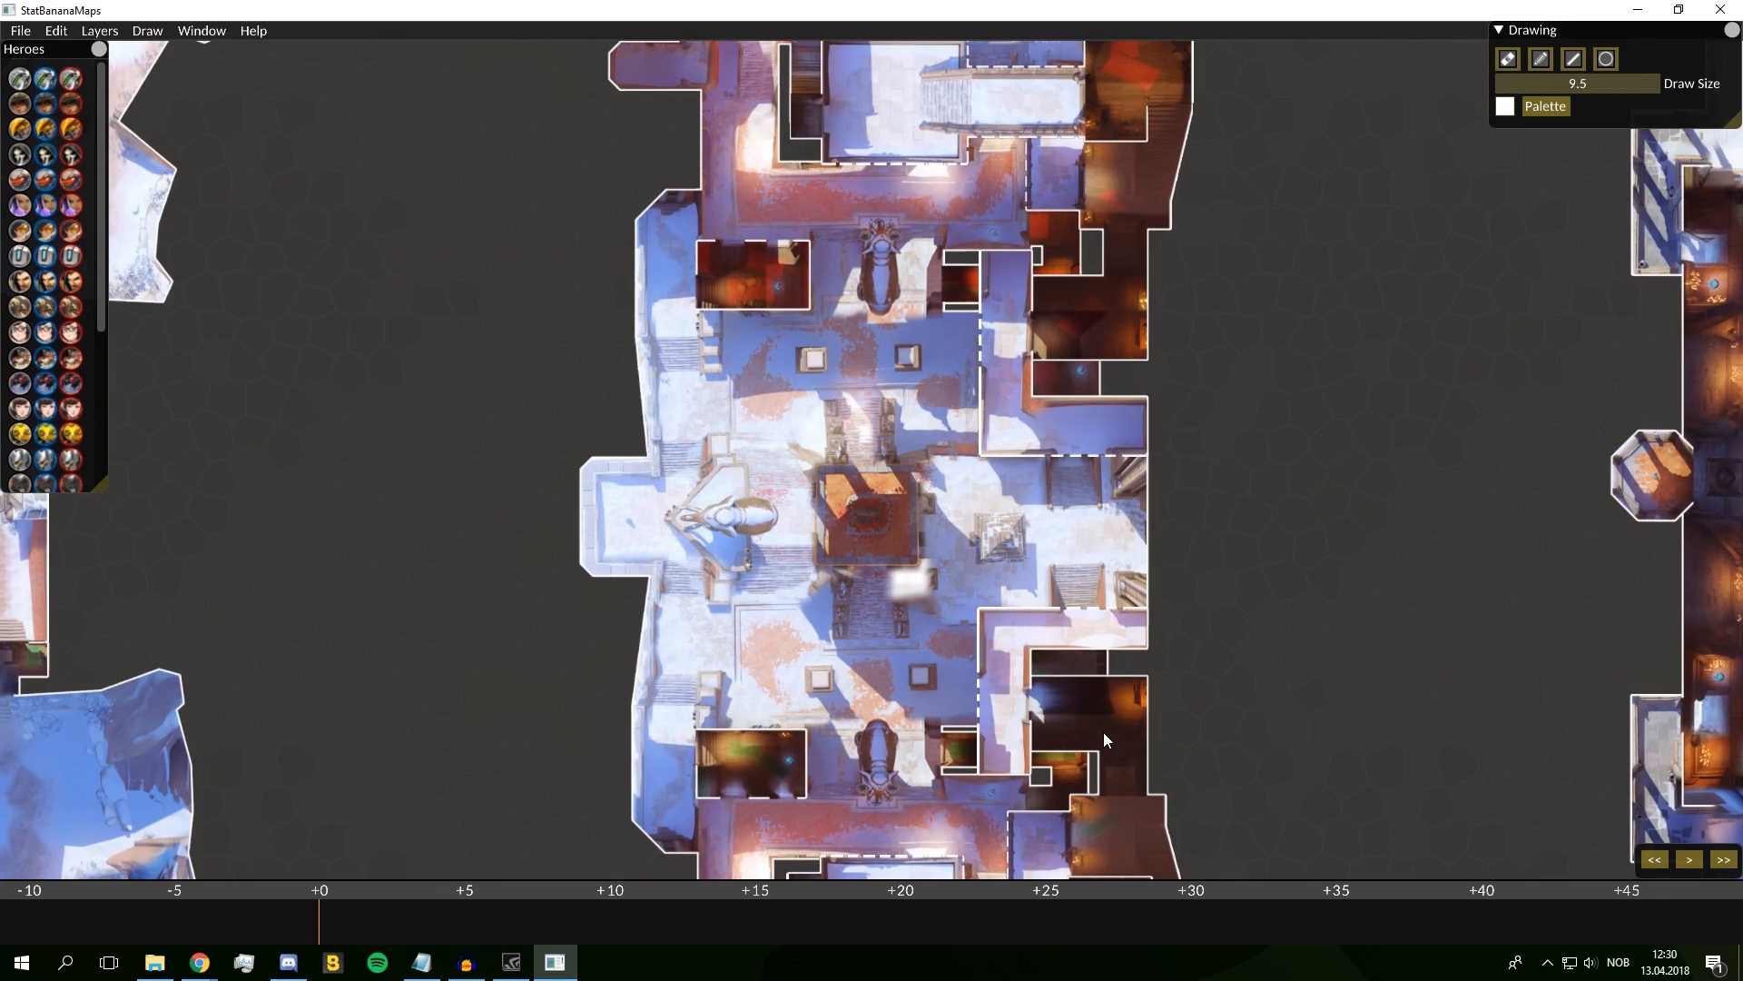
scroll(1090, 628, "up", 1)
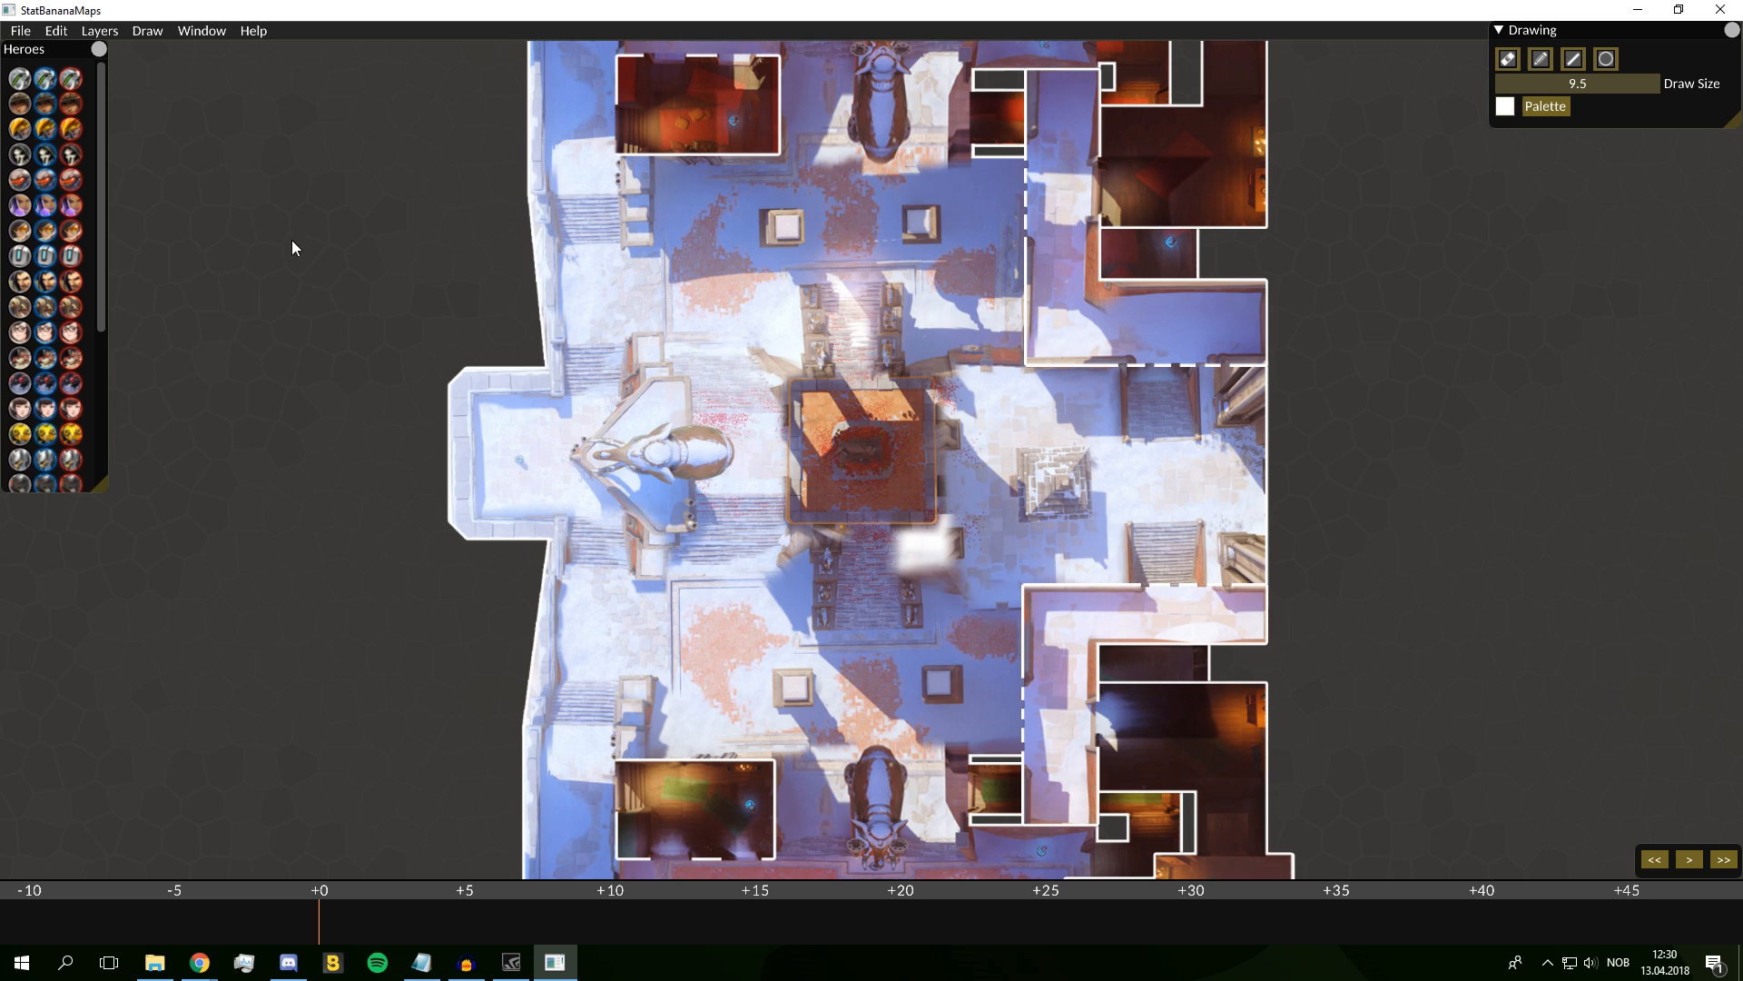
scroll(350, 310, "down", 4)
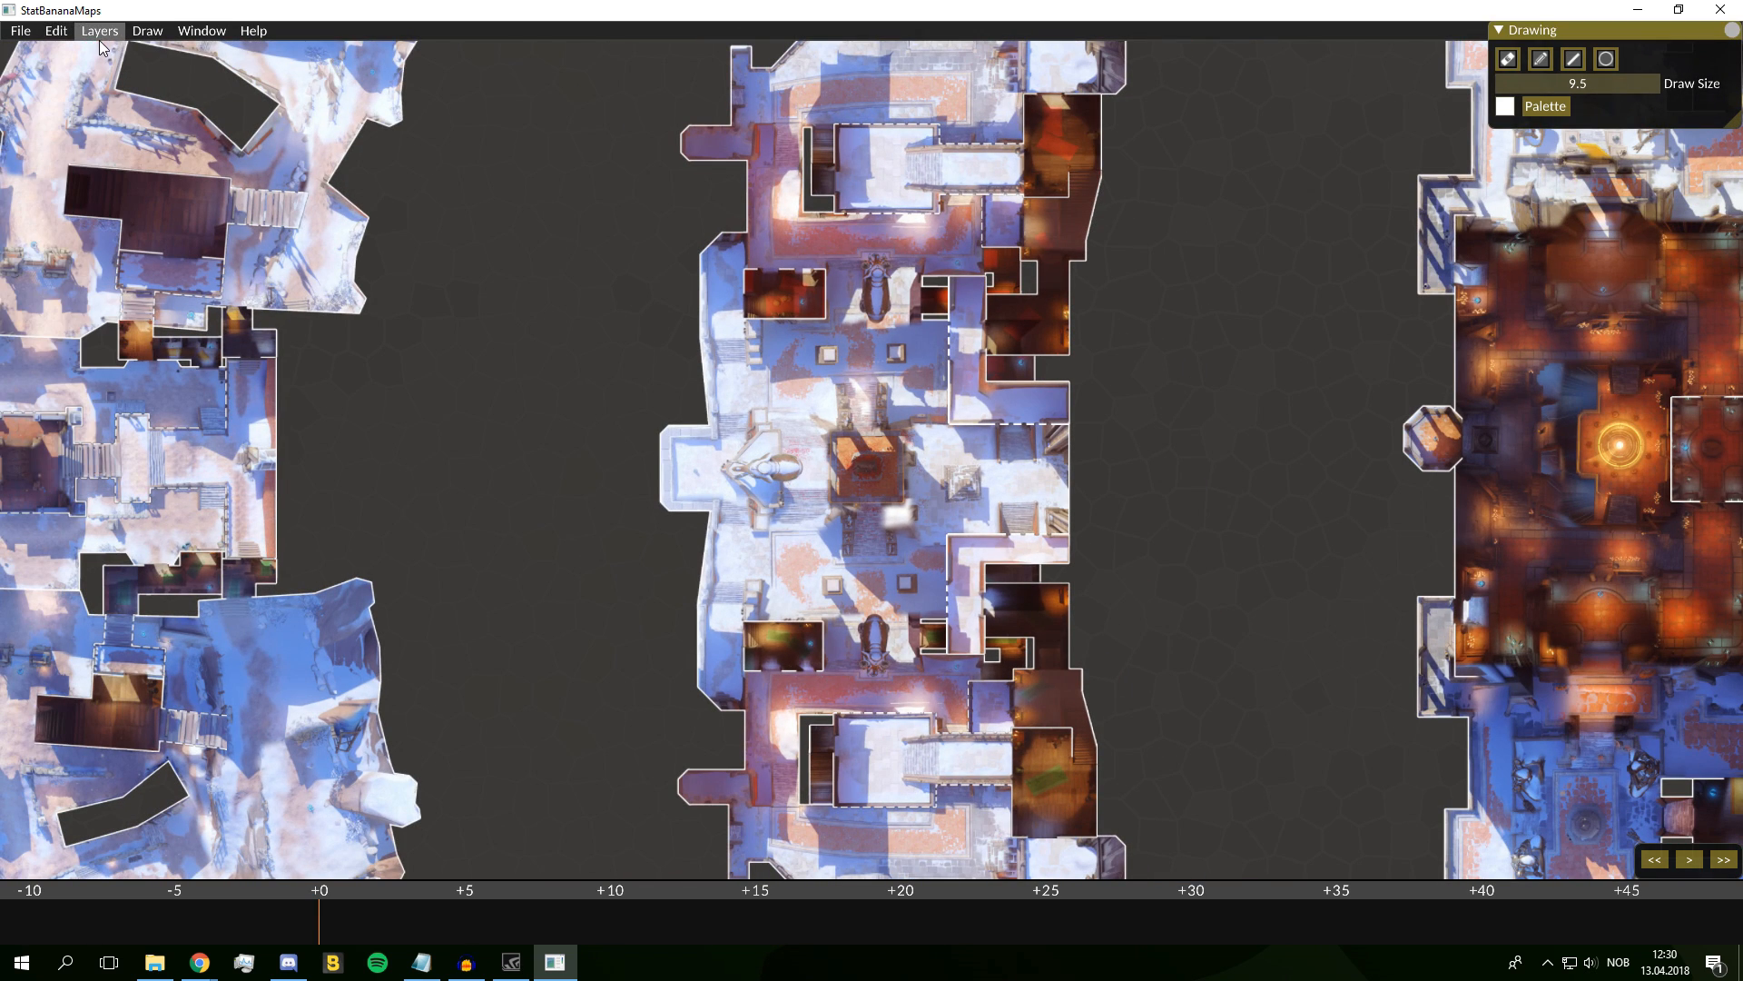
Show the Heroes window again
left_click(179, 36)
left_click(225, 56)
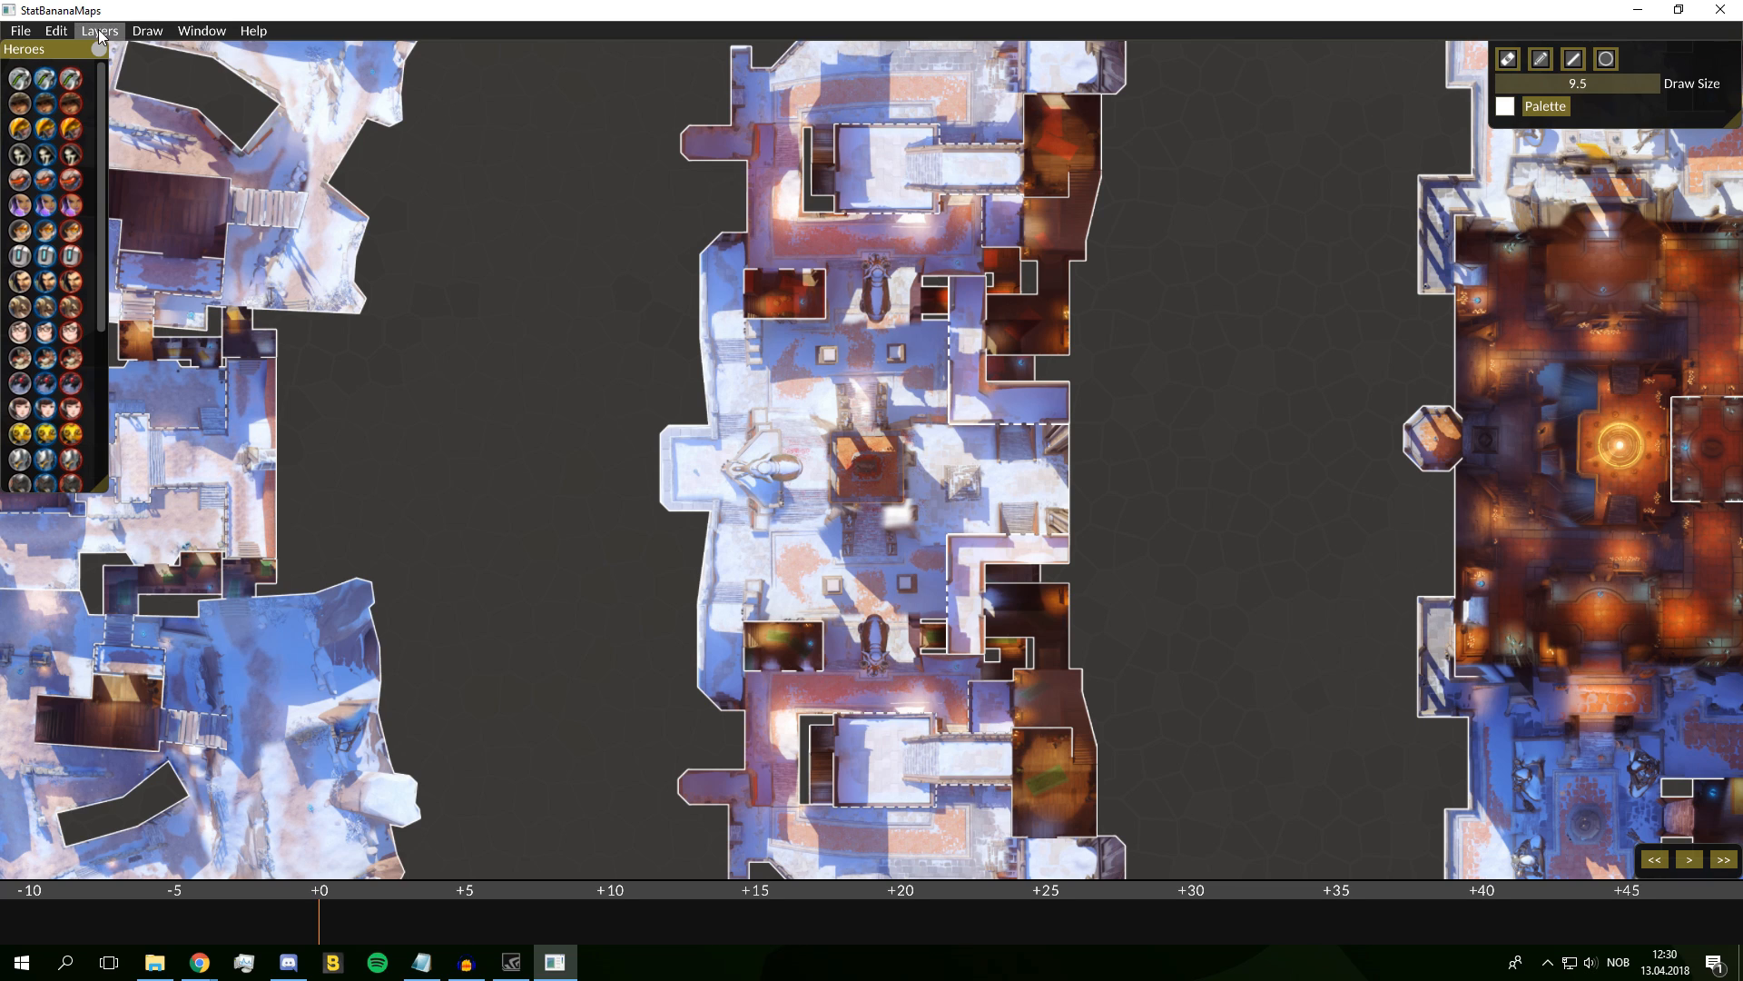
left_click(98, 29)
left_click(674, 237)
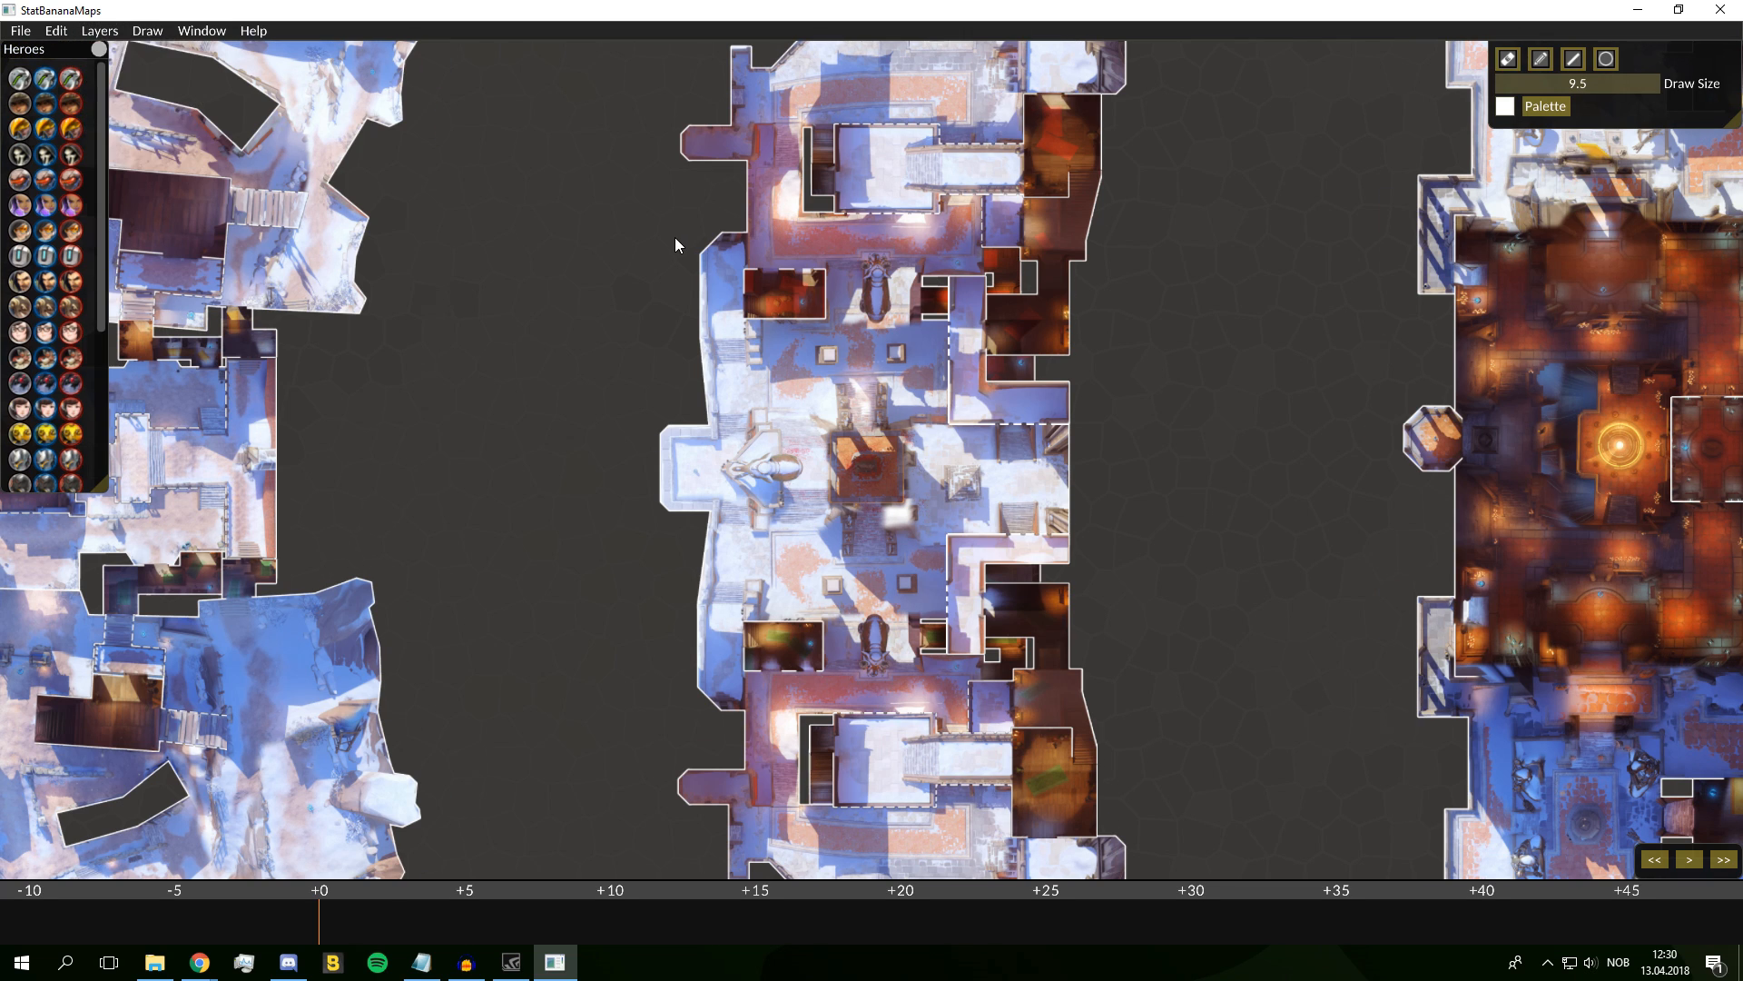
scroll(666, 236, "down", 3)
scroll(667, 236, "up", 3)
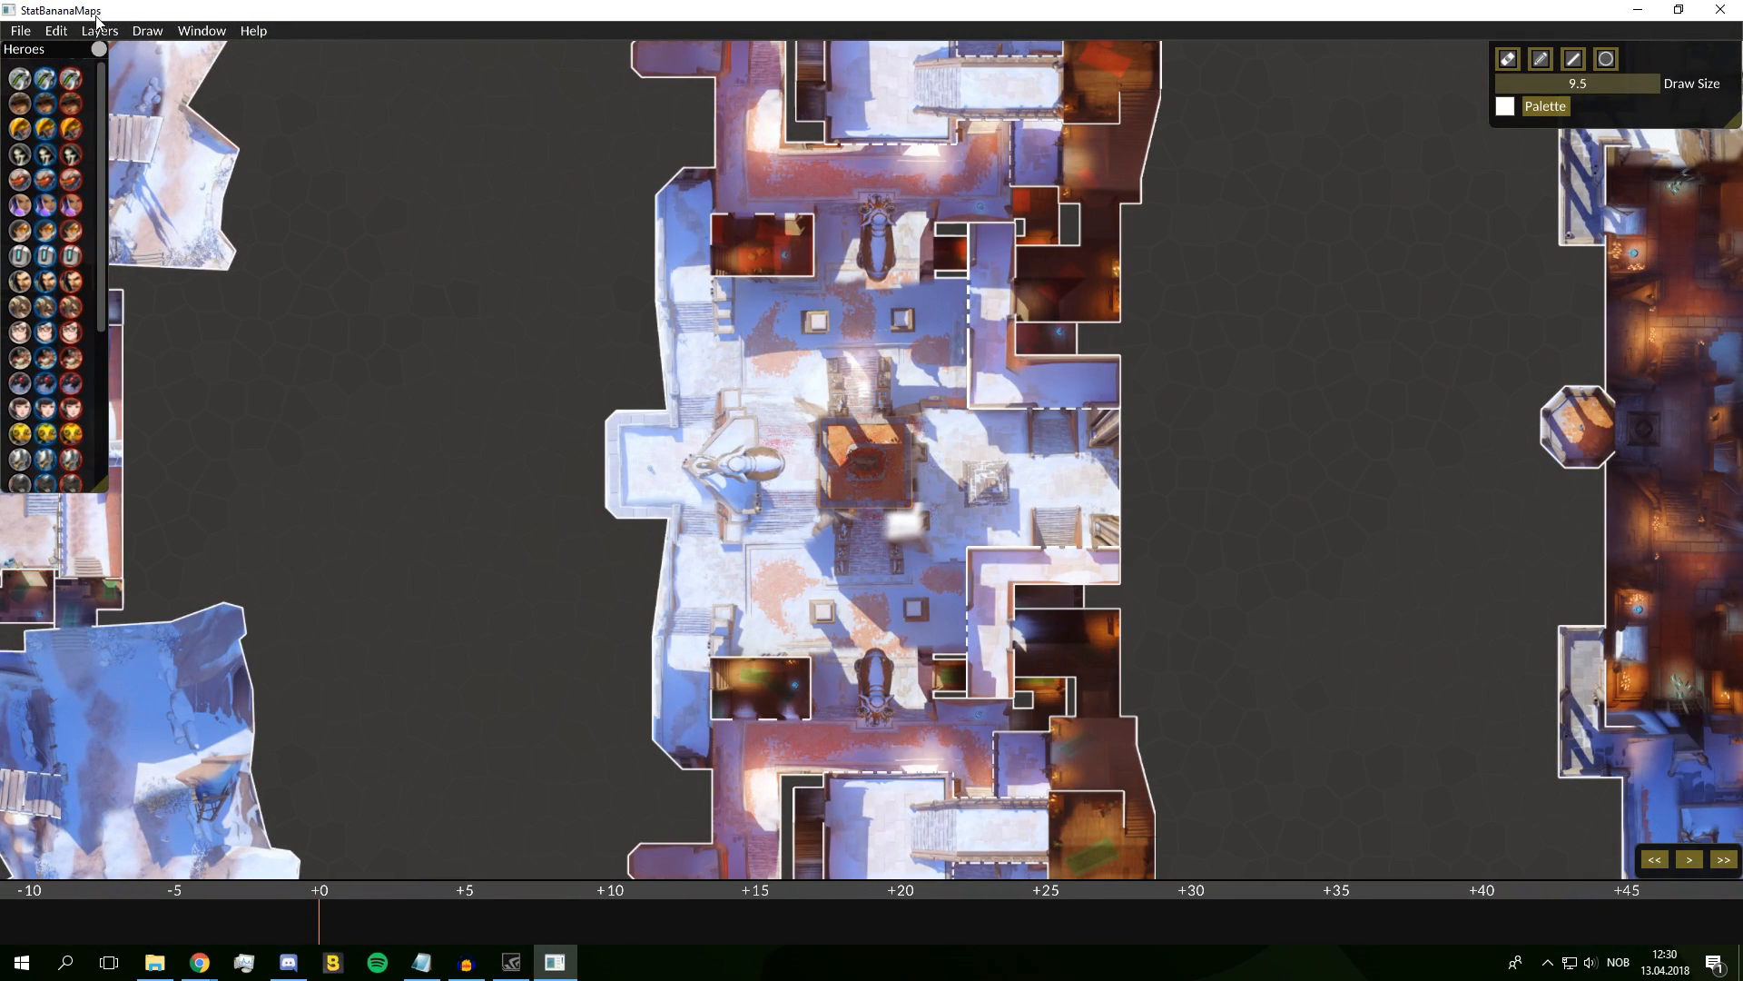
Toggle Layer 2 off and back on twice to compare the floors of the Nepal maps
left_click(100, 33)
left_click(124, 56)
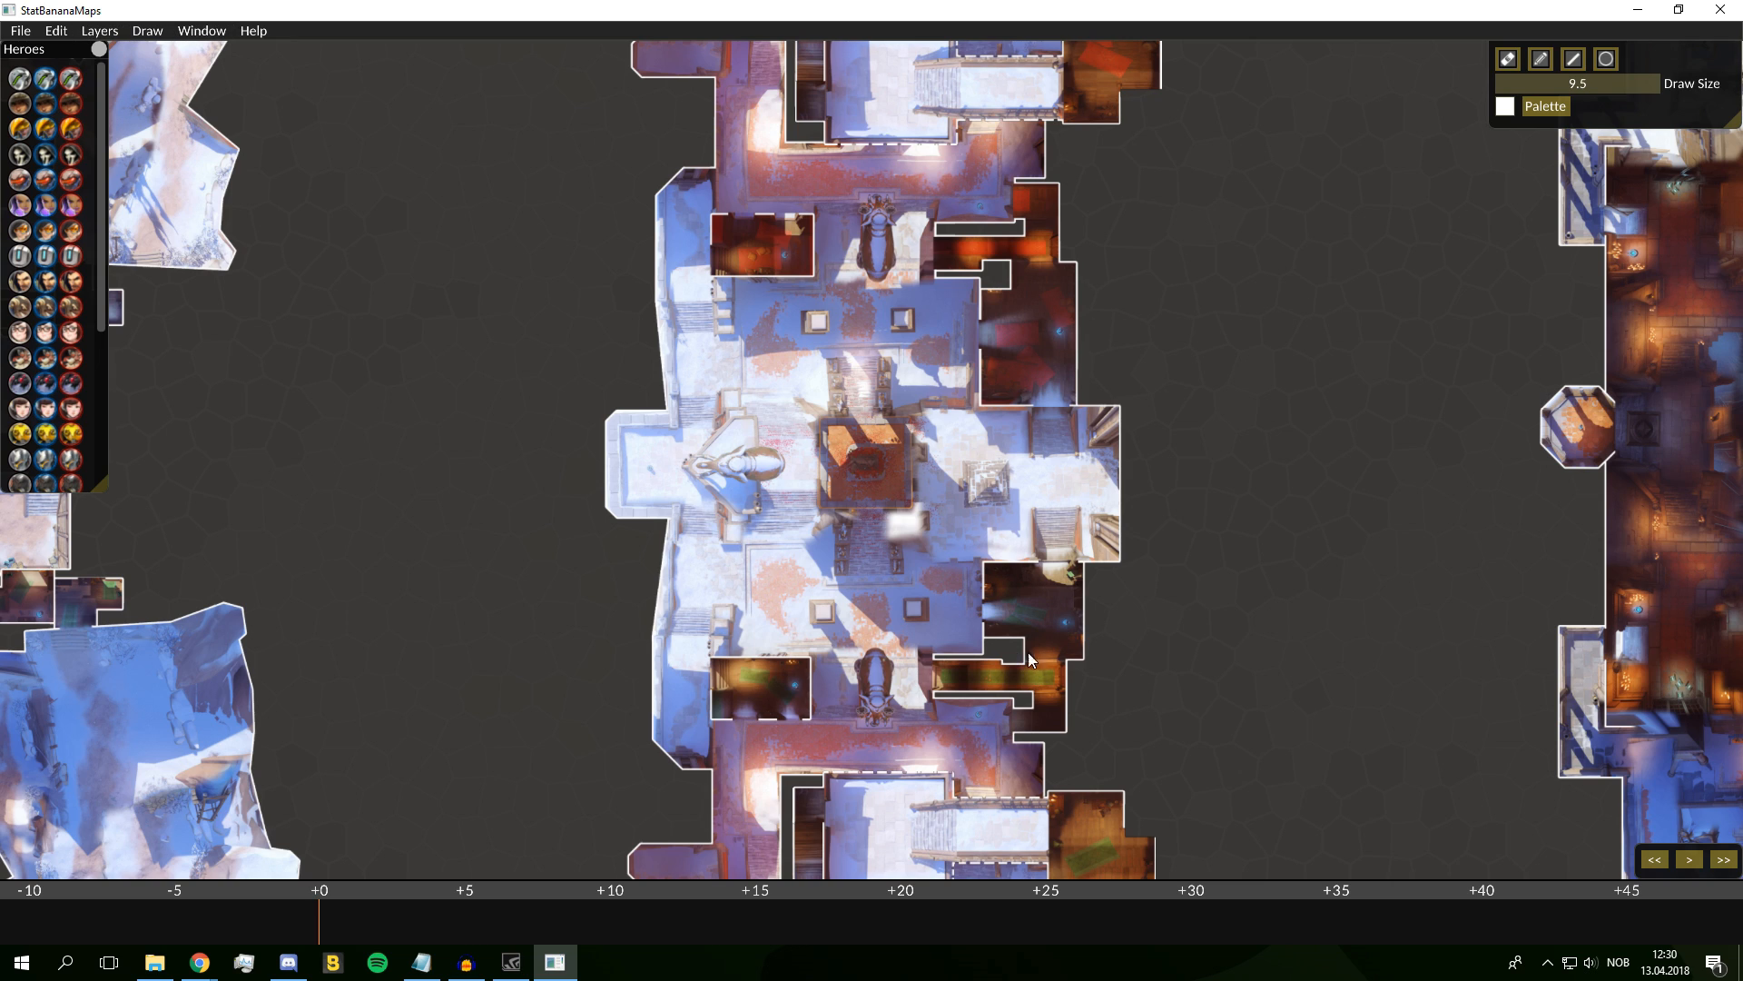
left_click(98, 30)
left_click(105, 52)
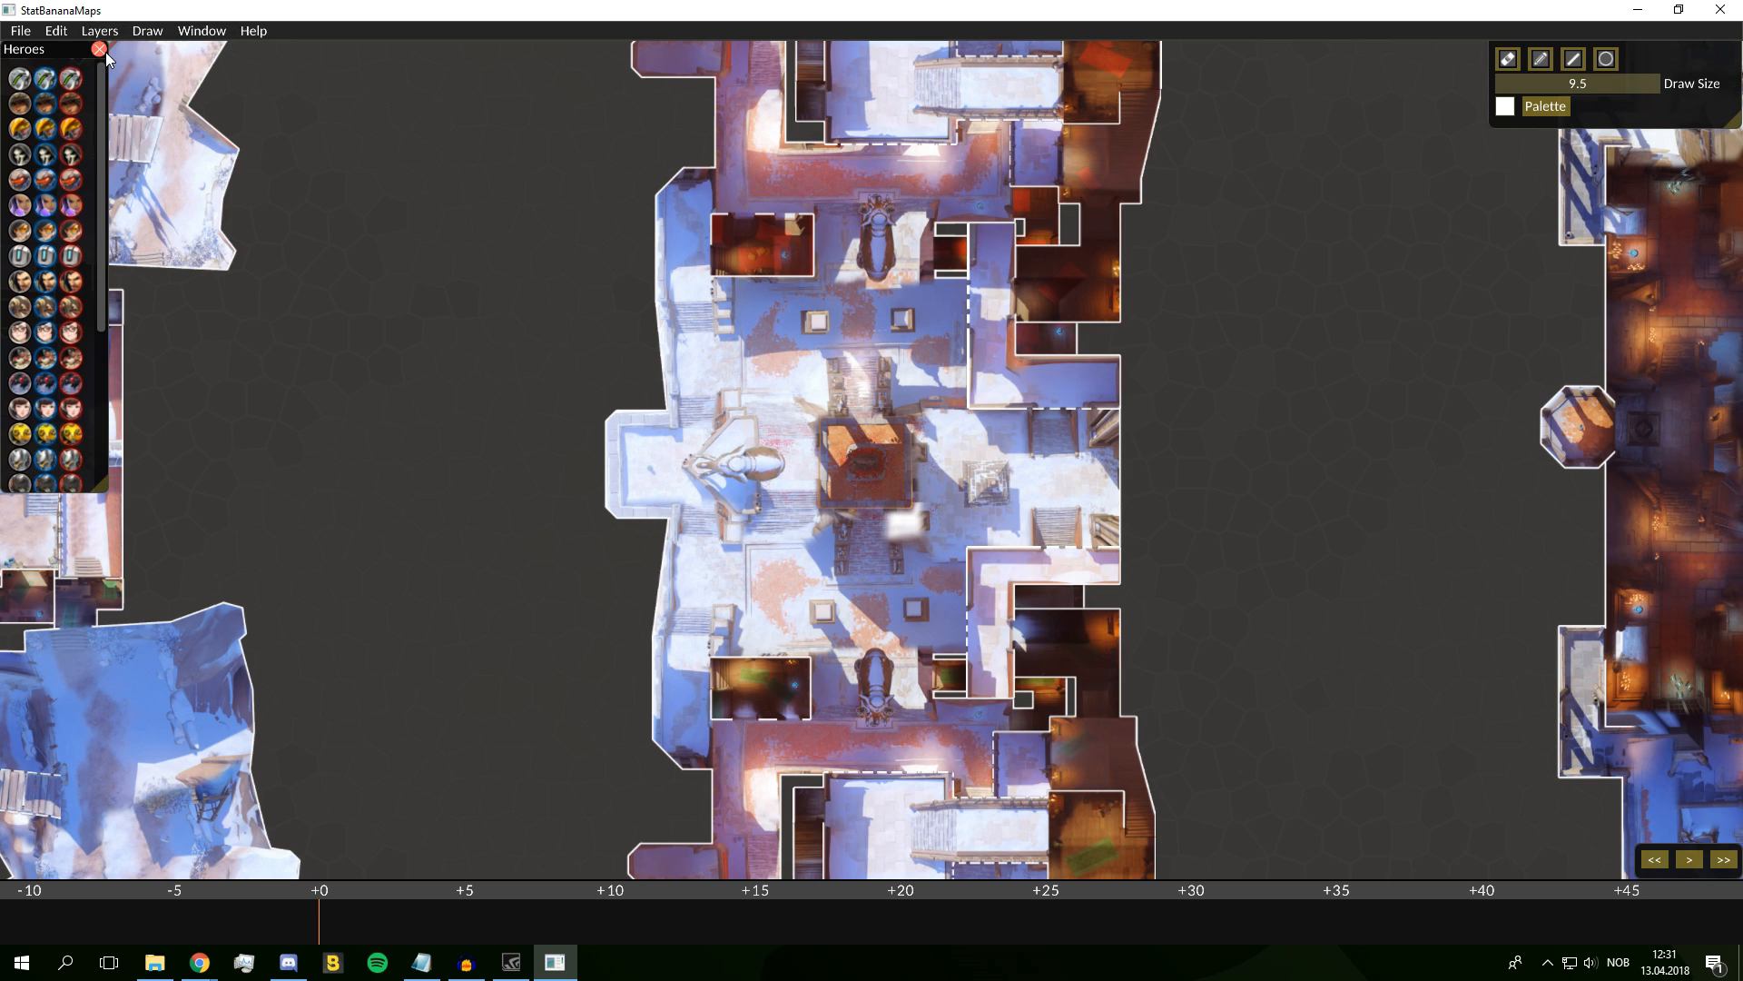
left_click(100, 31)
left_click(122, 74)
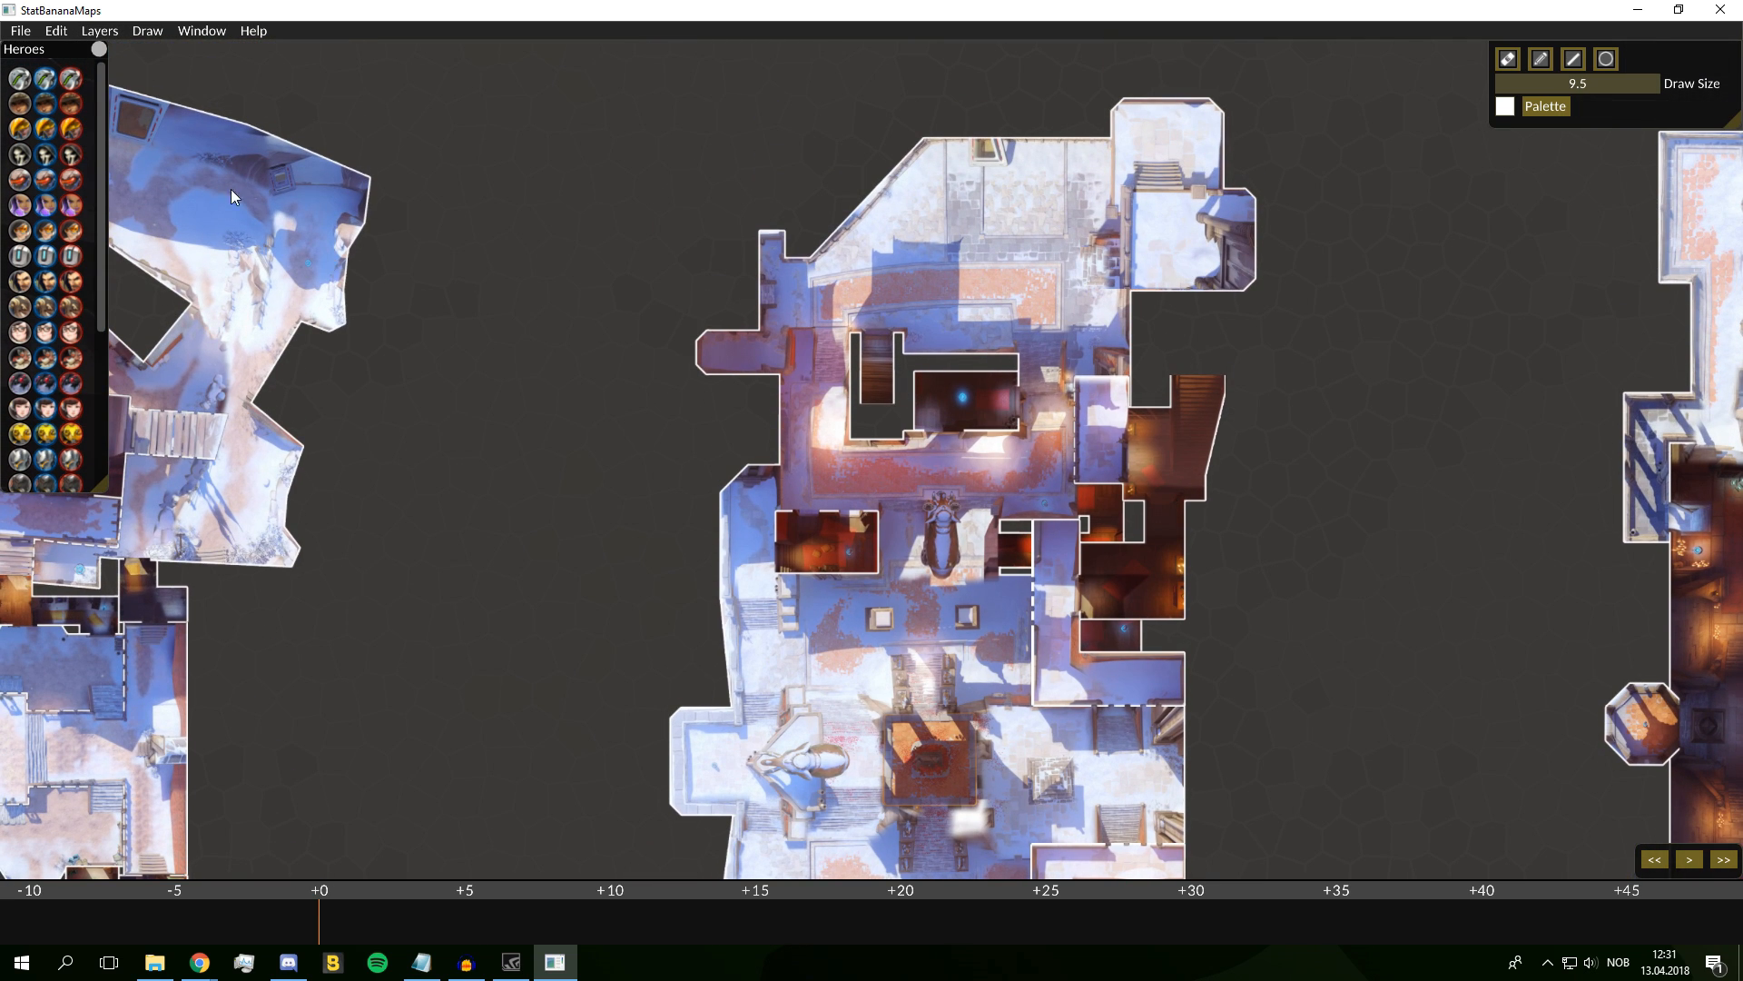
left_click(100, 31)
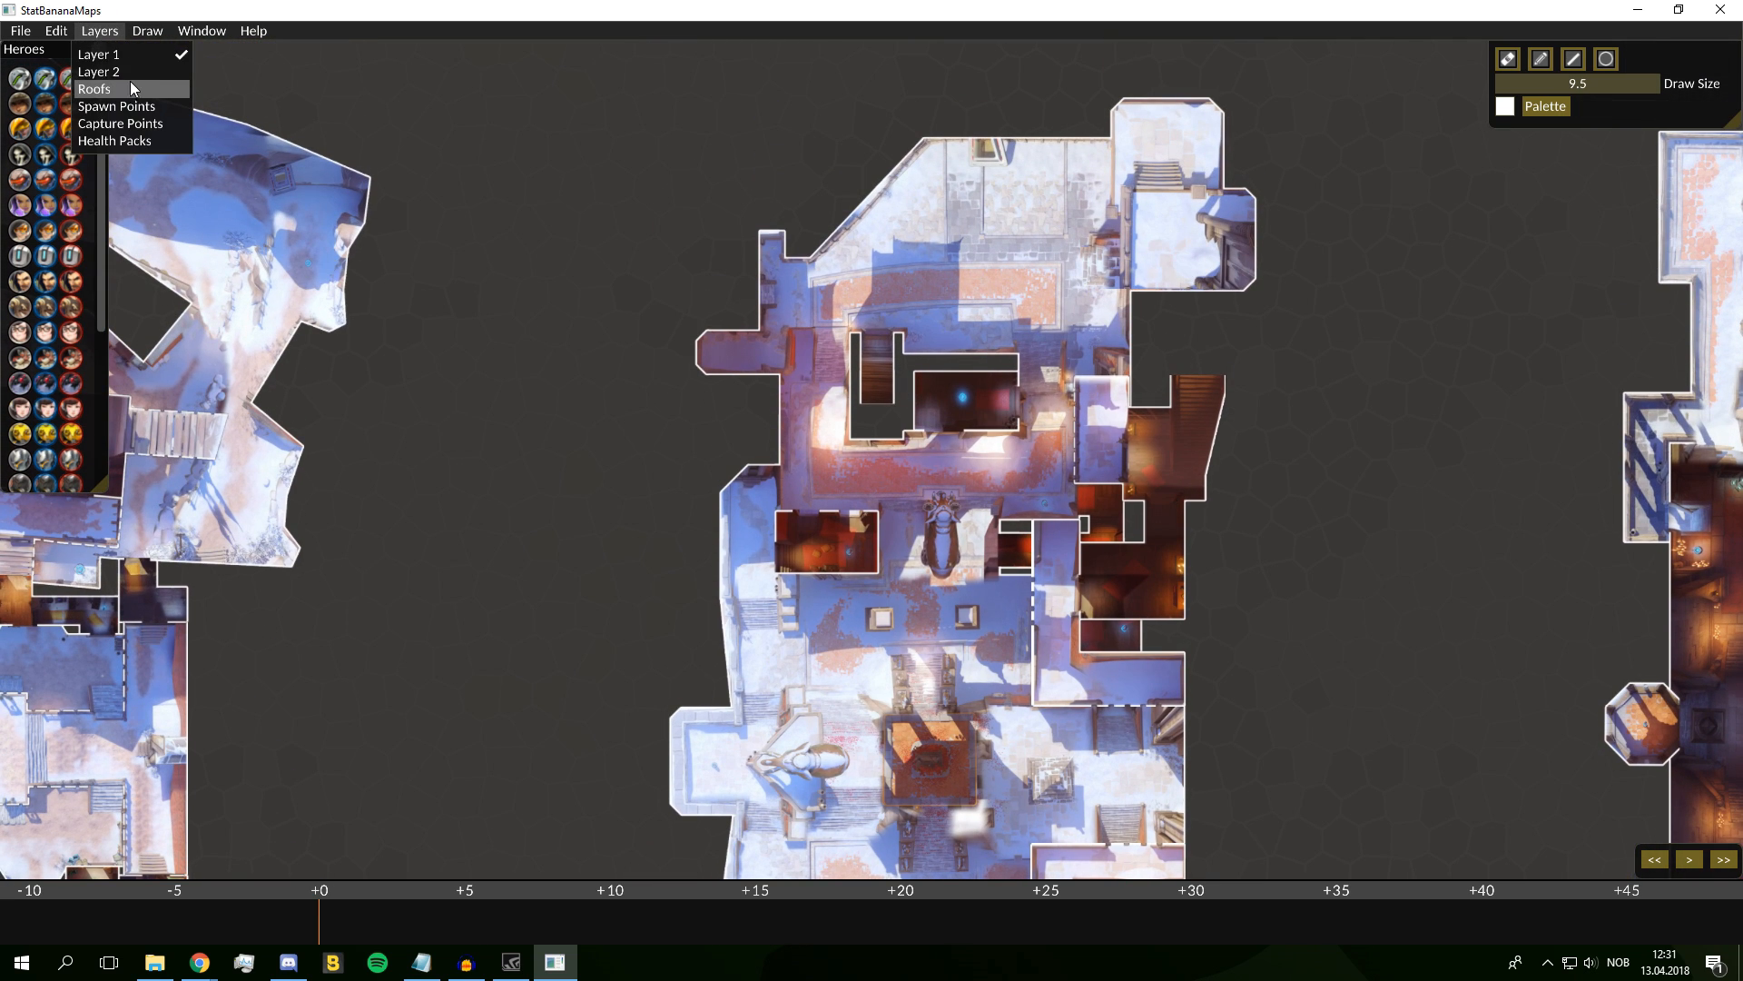
left_click(126, 72)
Show the Roofs layer, look over the roofed maps, and hide the layer again
left_click(98, 32)
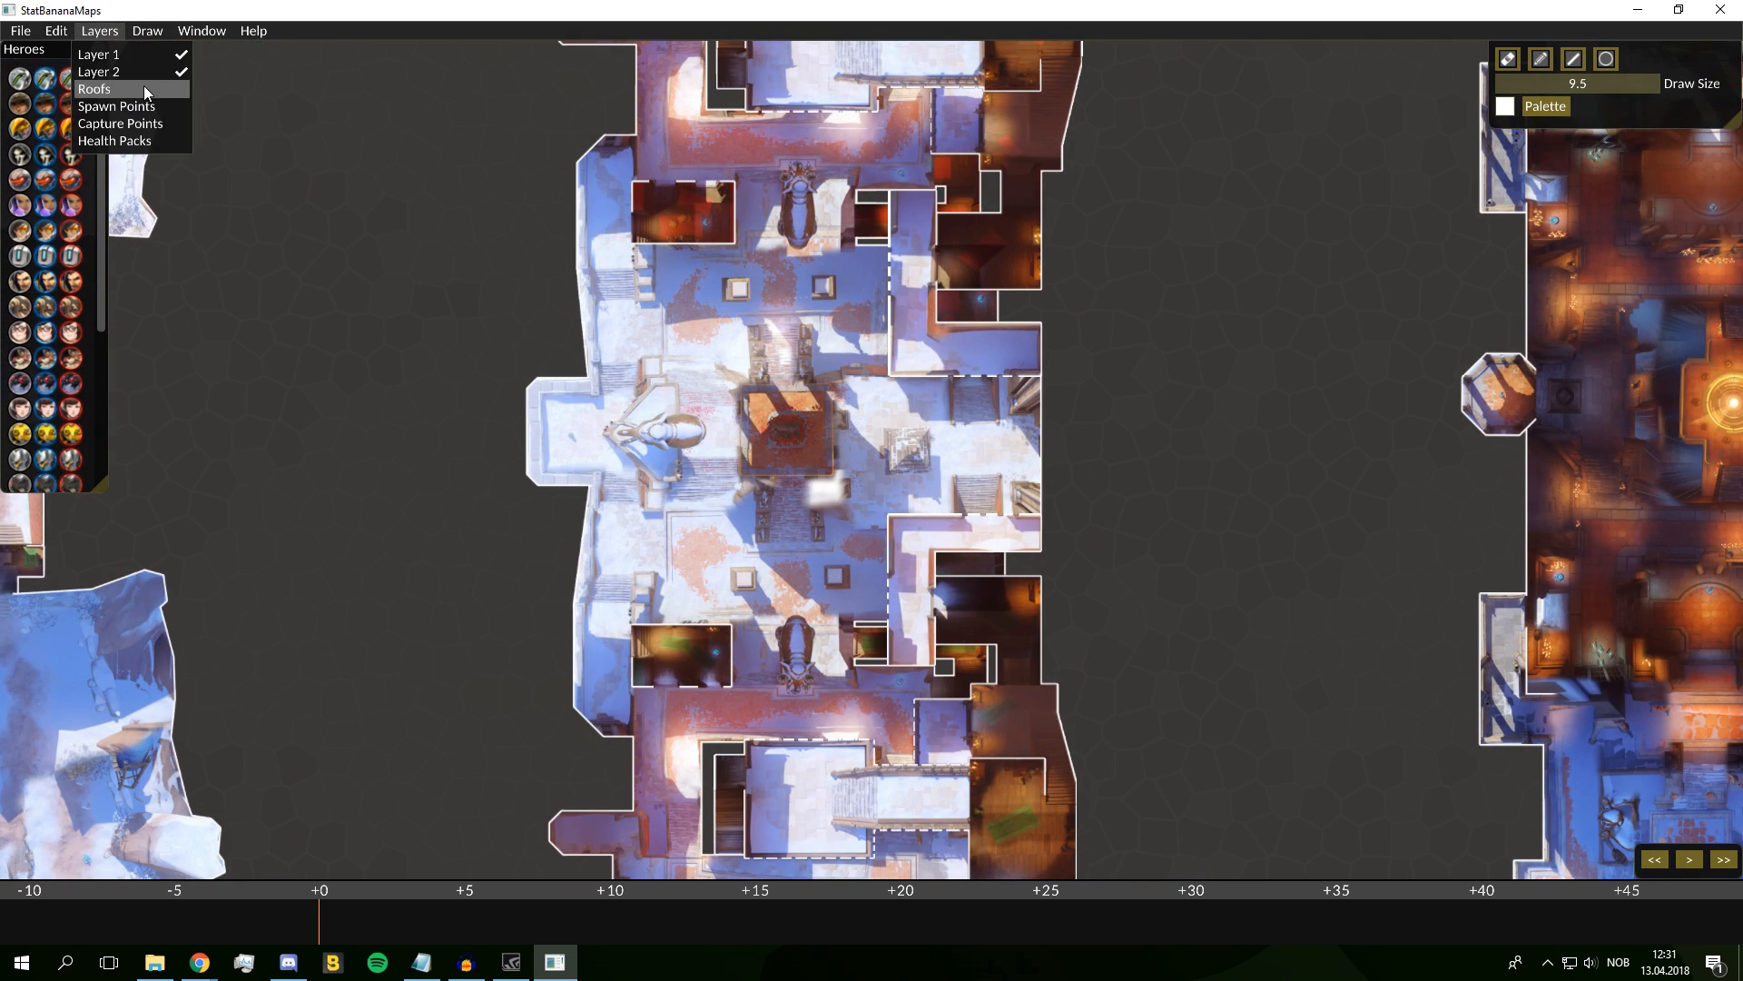
left_click(143, 88)
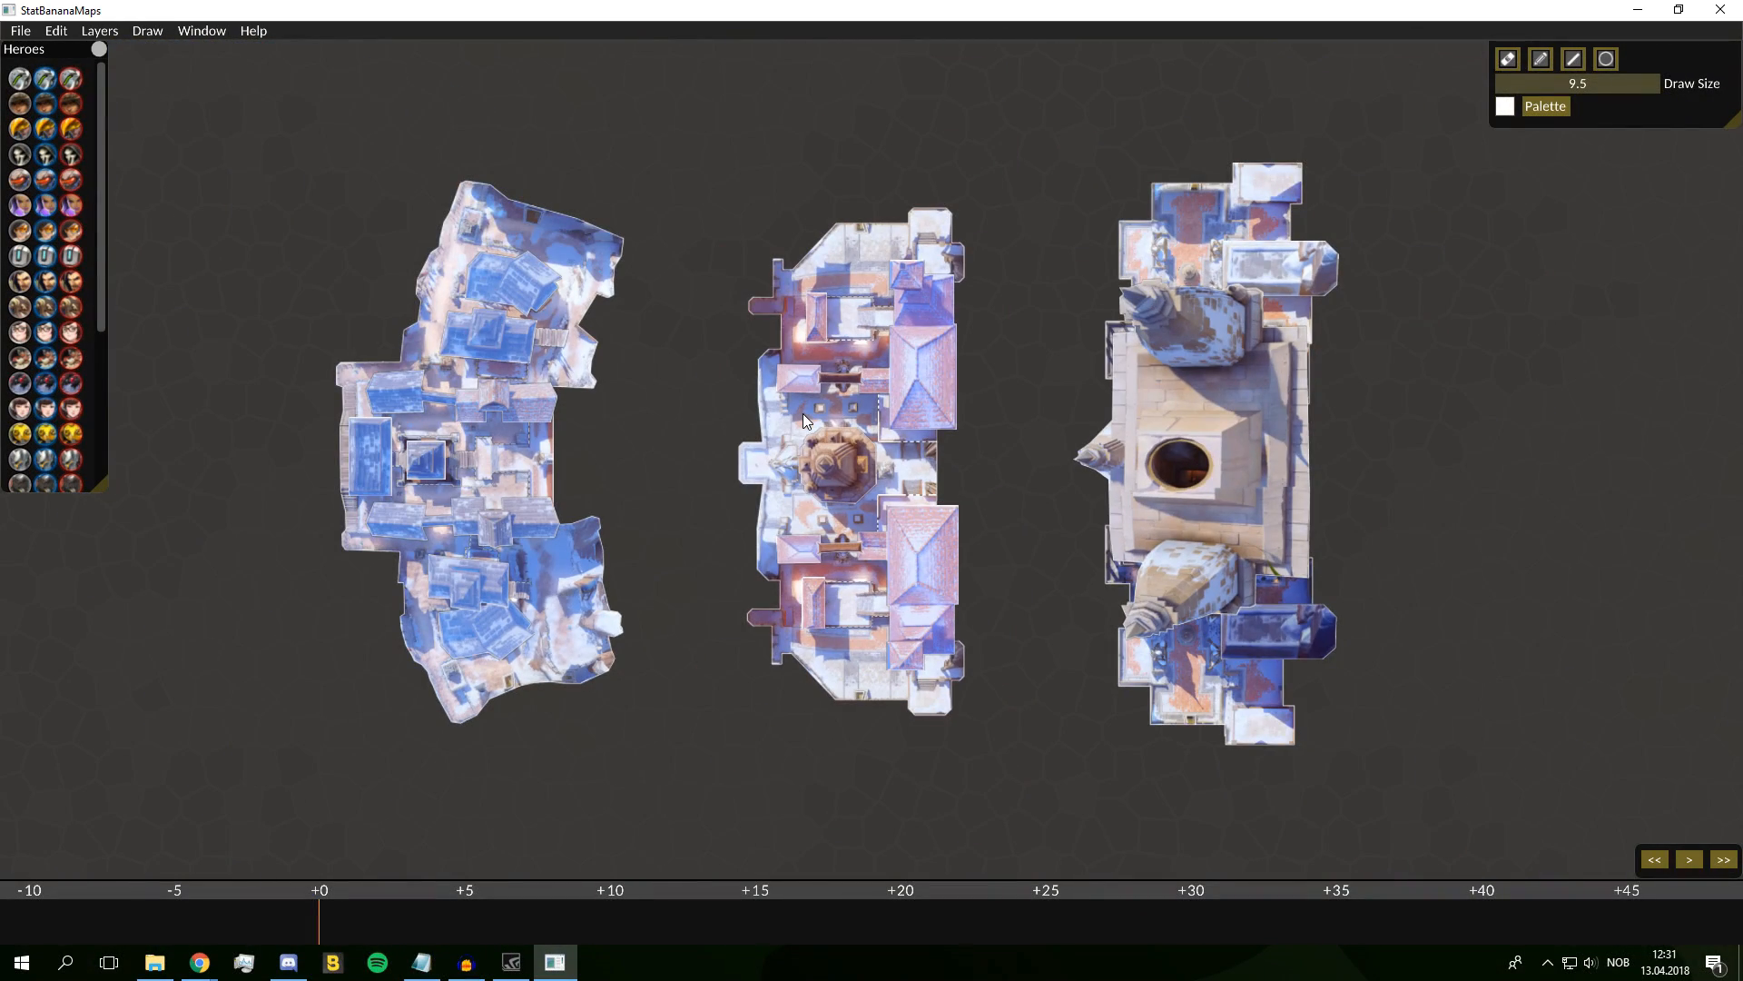
scroll(803, 412, "up", 5)
left_click_drag(1519, 433, 927, 394)
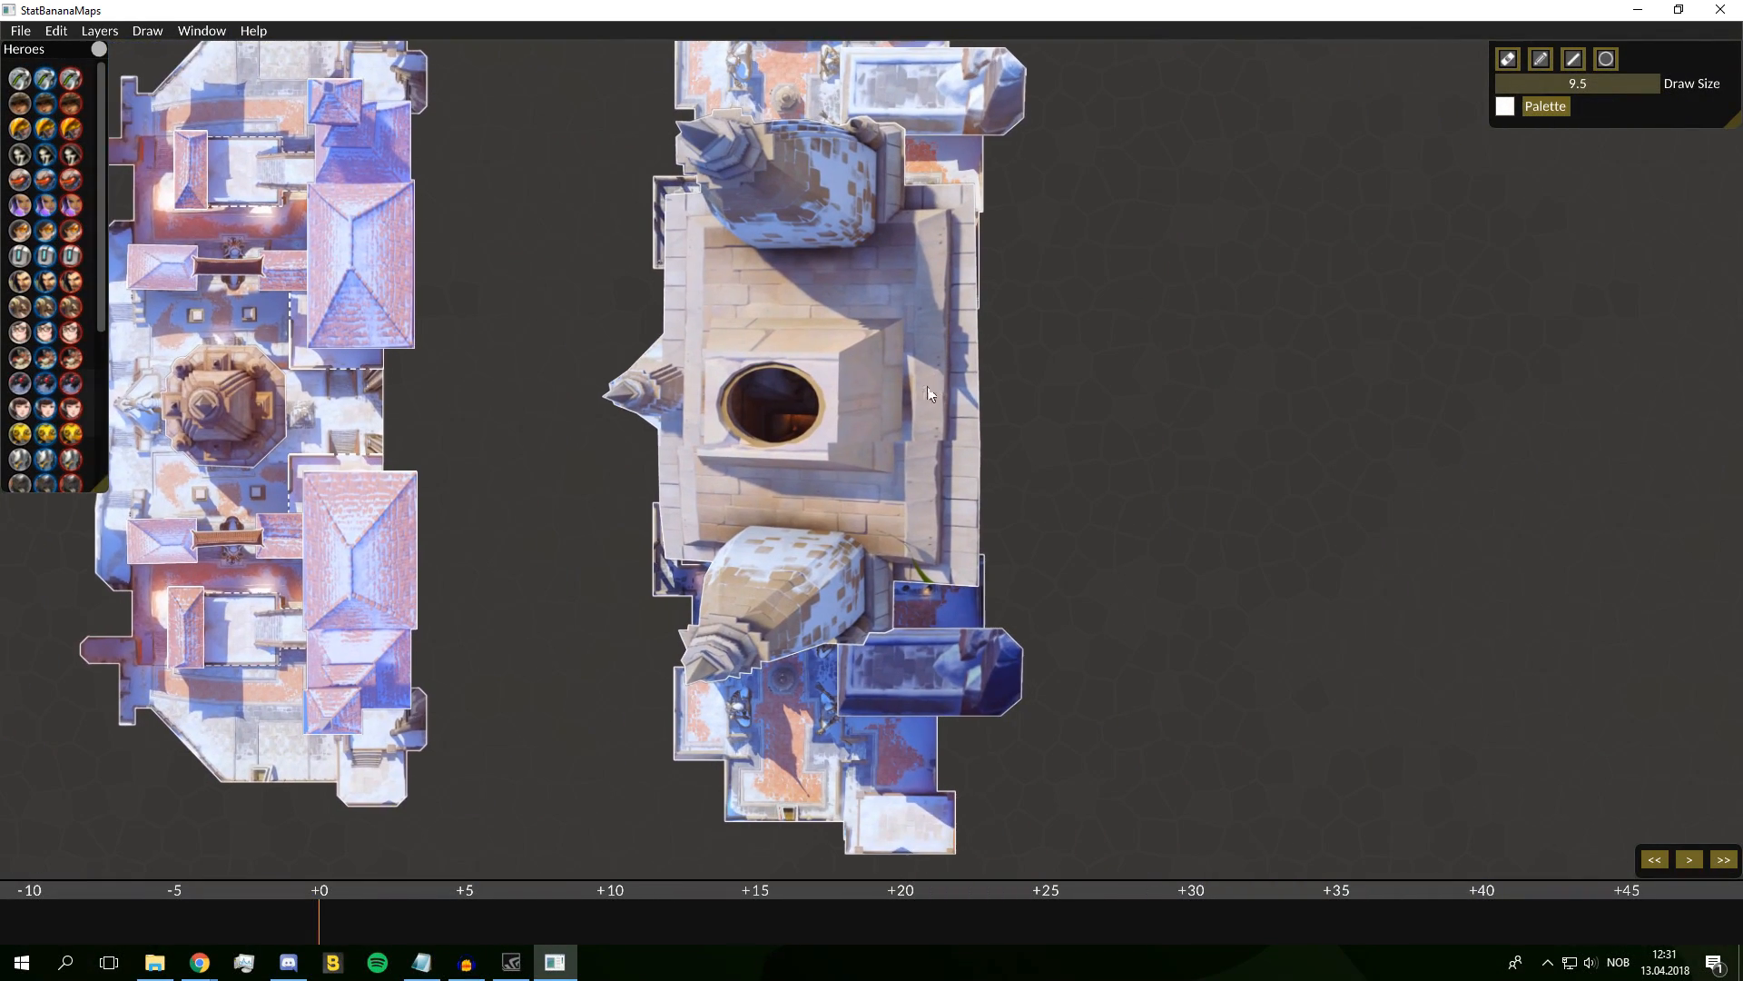
scroll(765, 417, "up", 2)
scroll(667, 390, "down", 6)
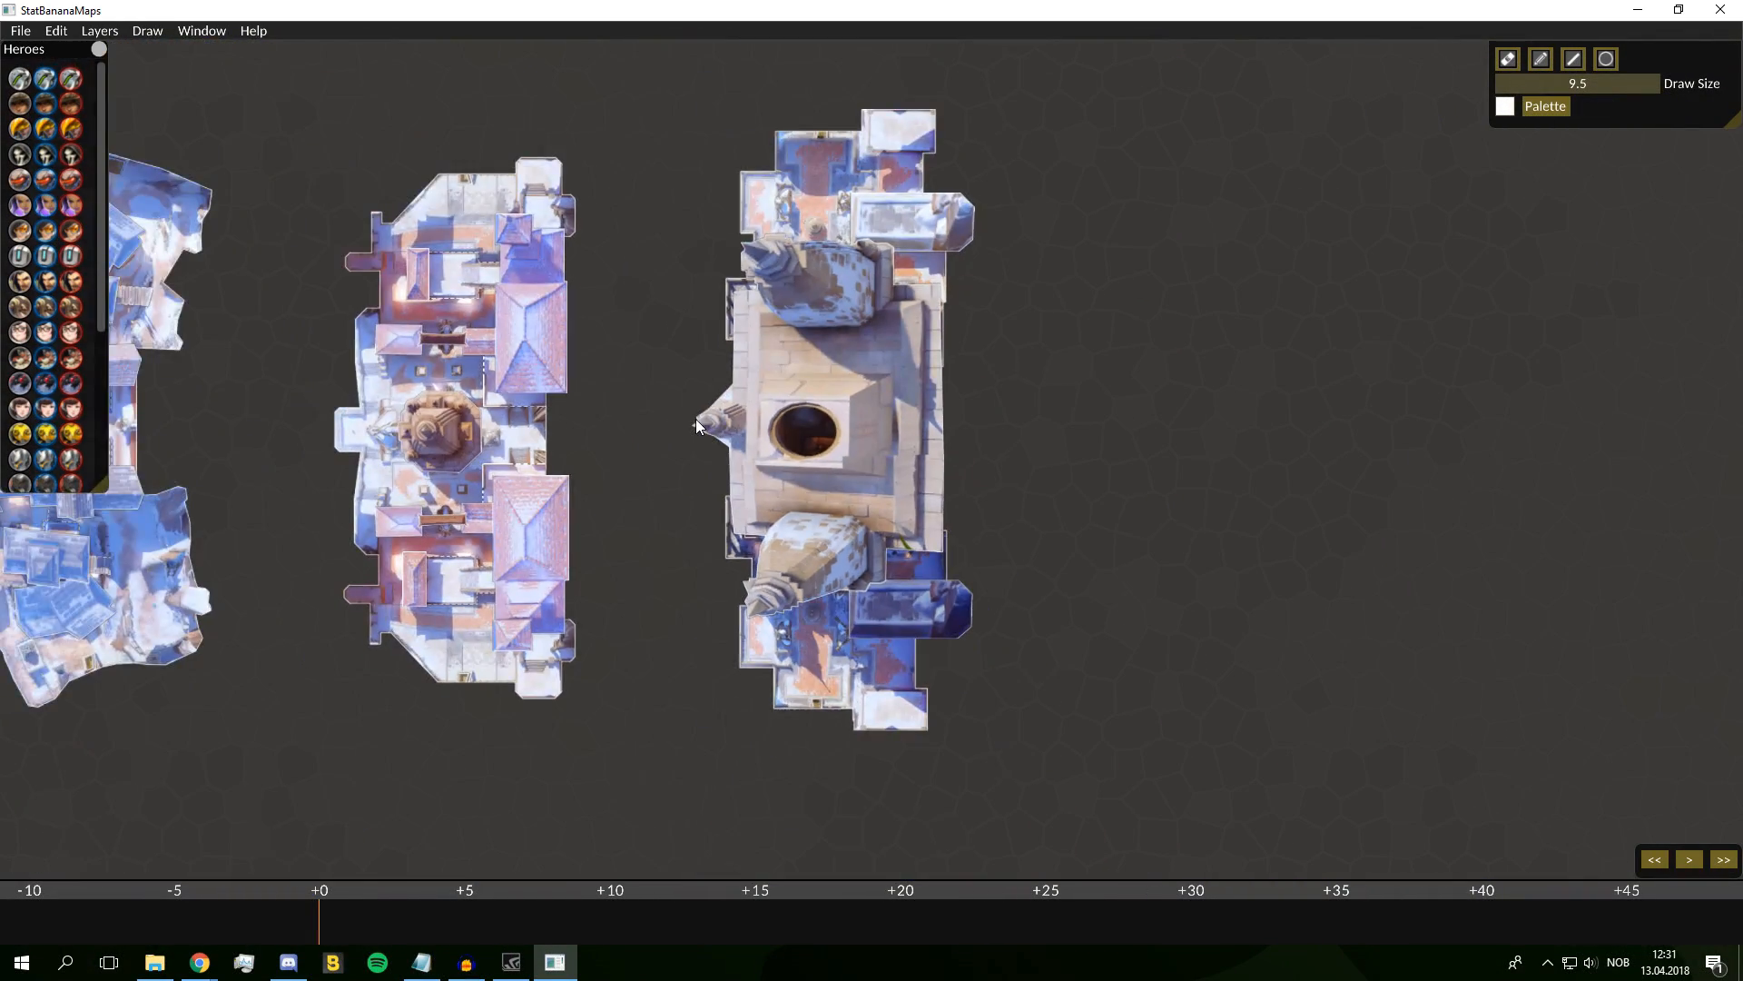
left_click_drag(590, 407, 883, 311)
scroll(872, 312, "up", 3)
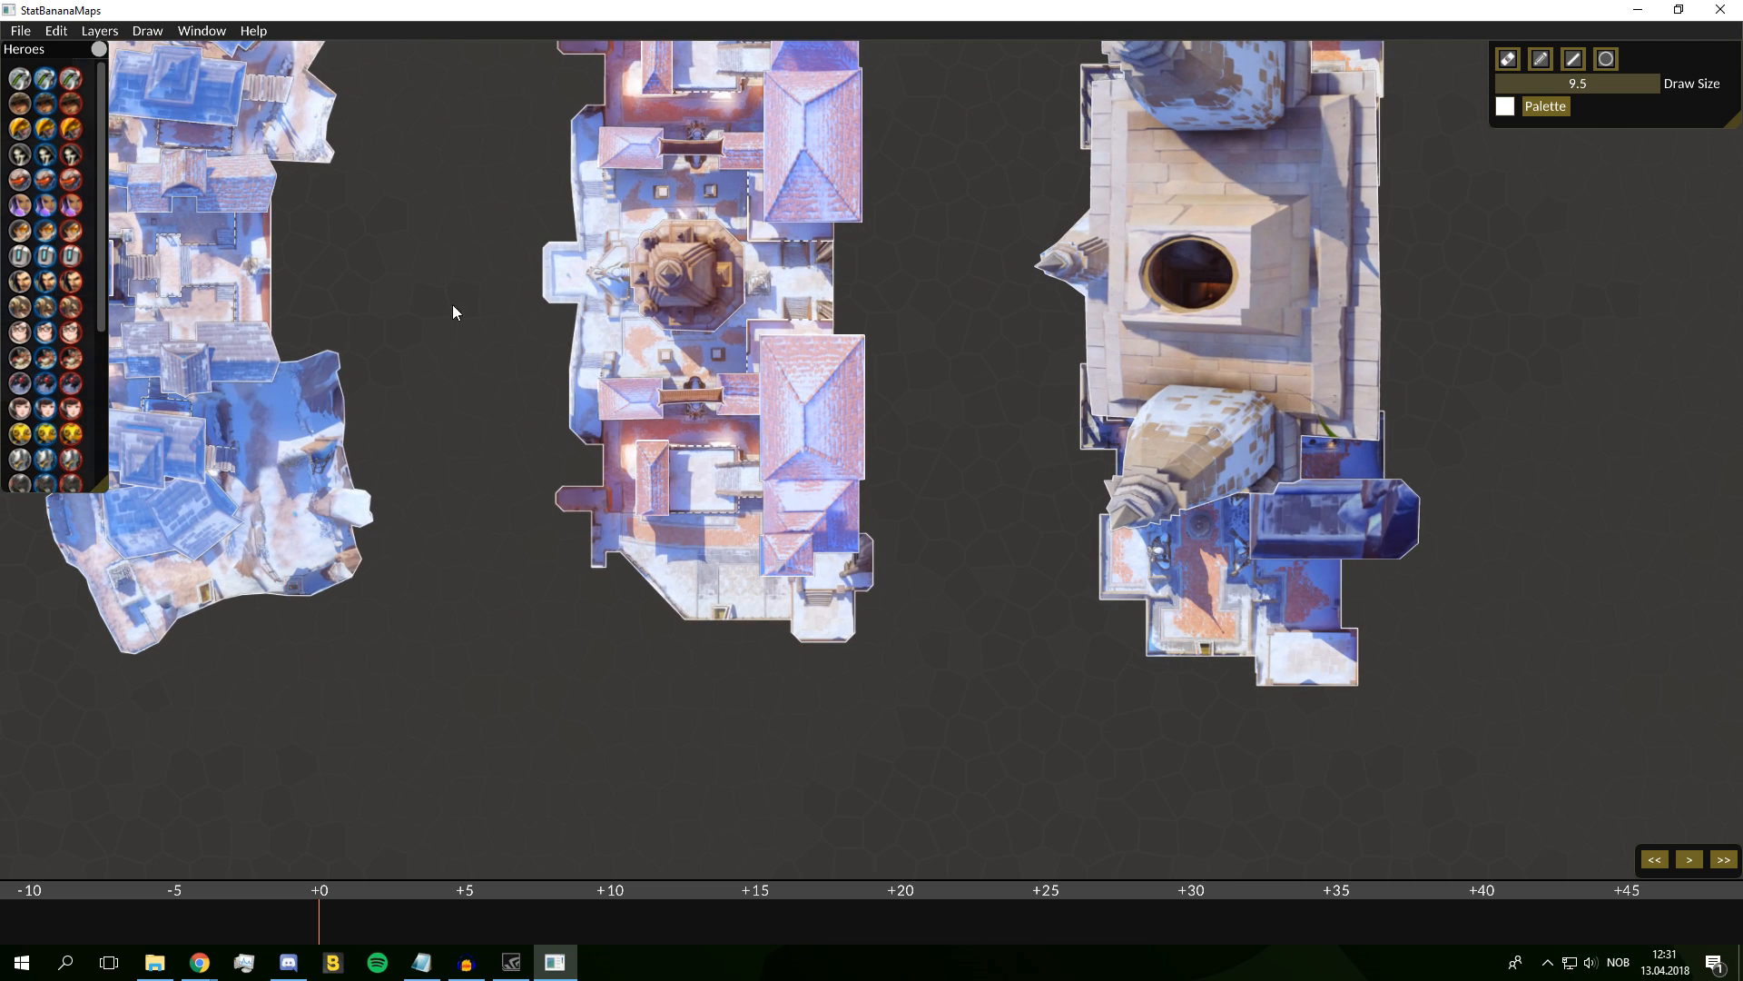
left_click(99, 31)
left_click(151, 88)
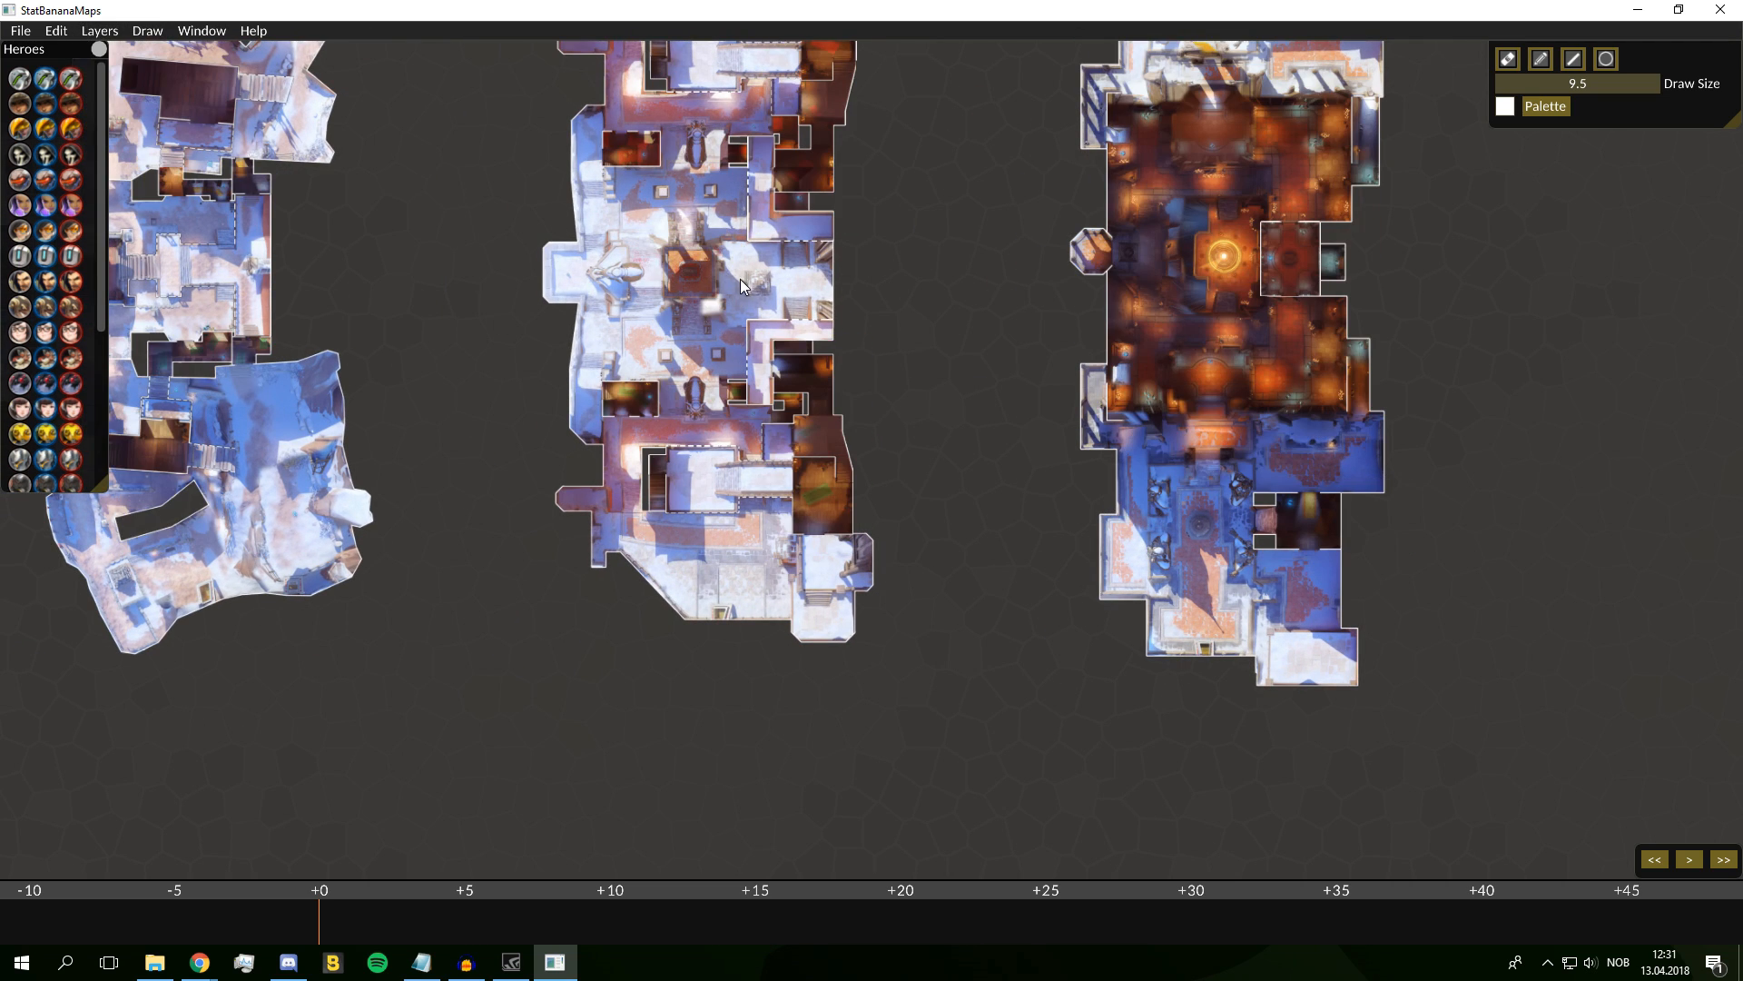
Show the Spawn Points layer, look over the spawn markers on the maps, and hide the layer again
left_click(100, 31)
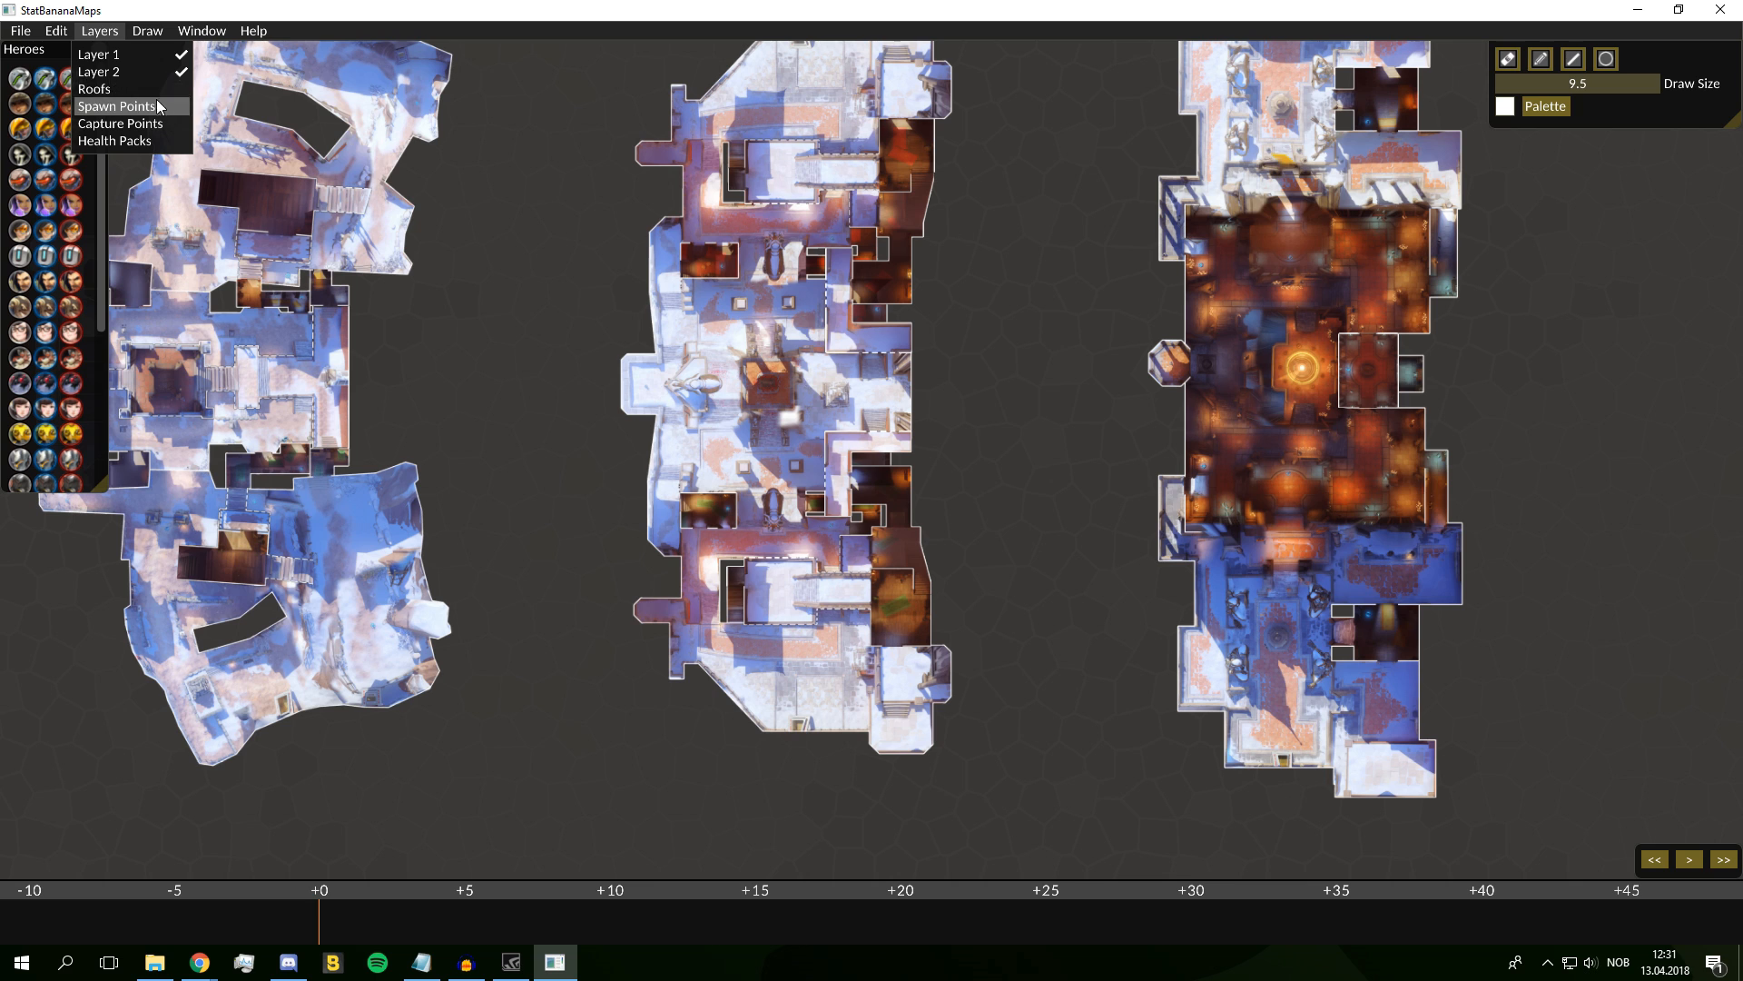
left_click(626, 296)
scroll(636, 300, "up", 5)
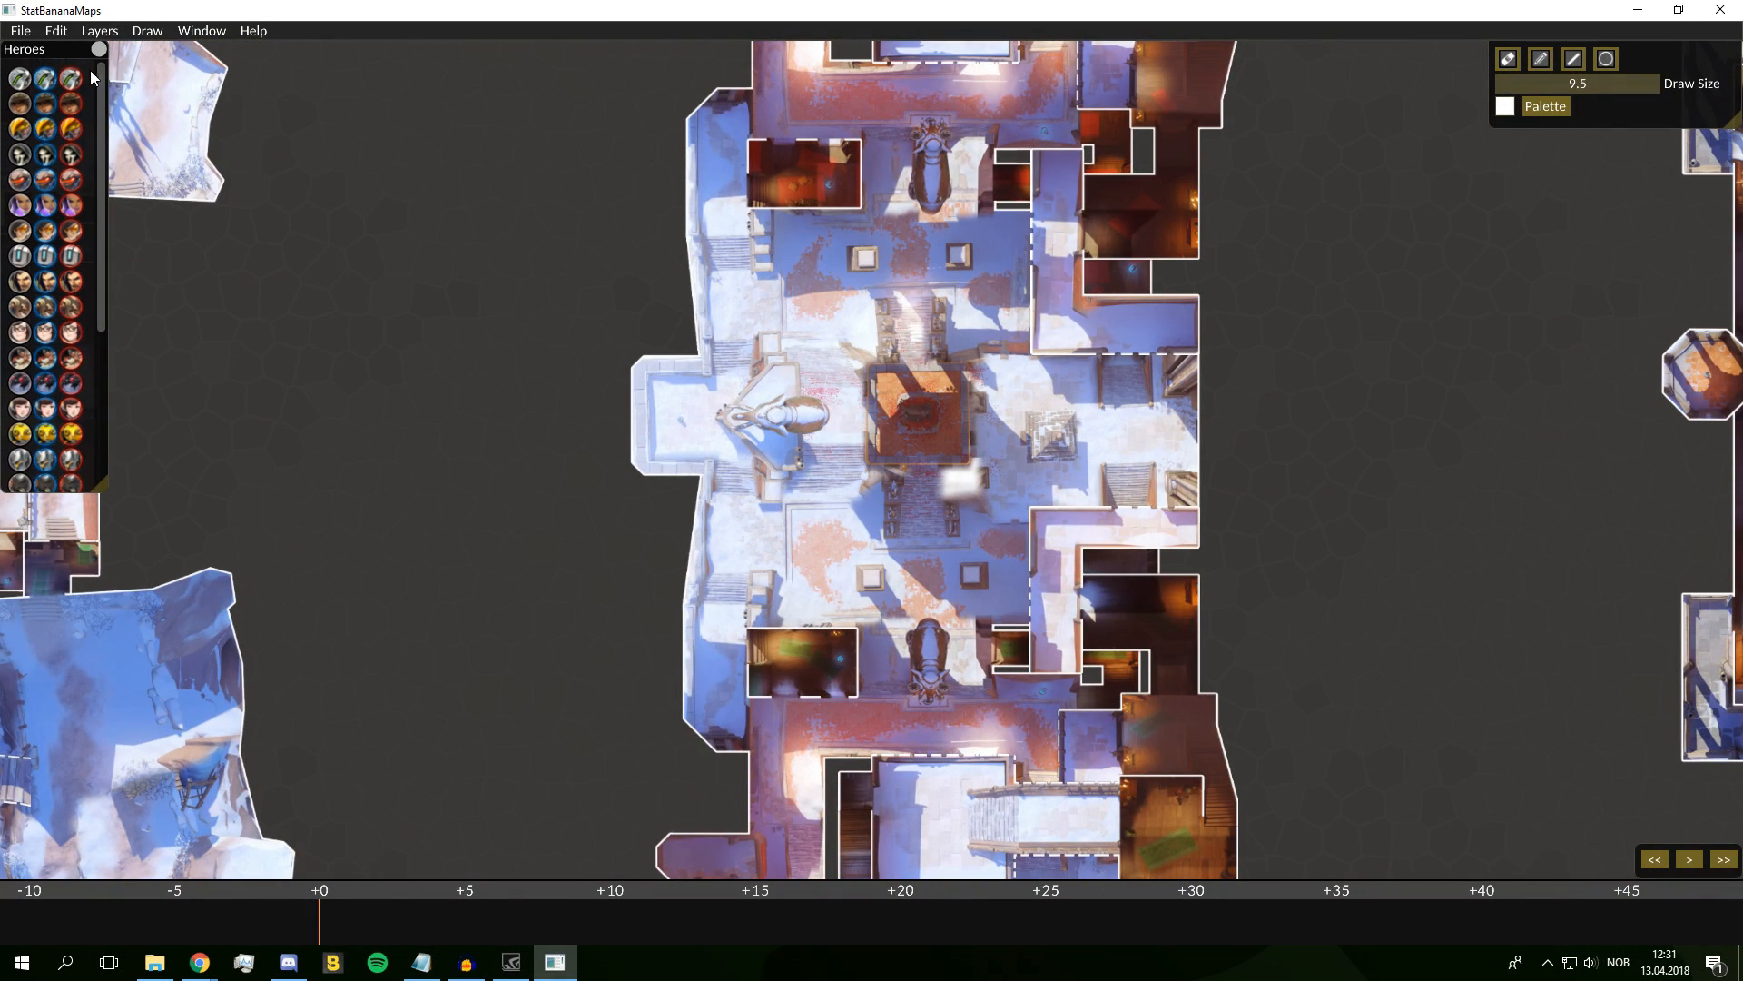
left_click(99, 31)
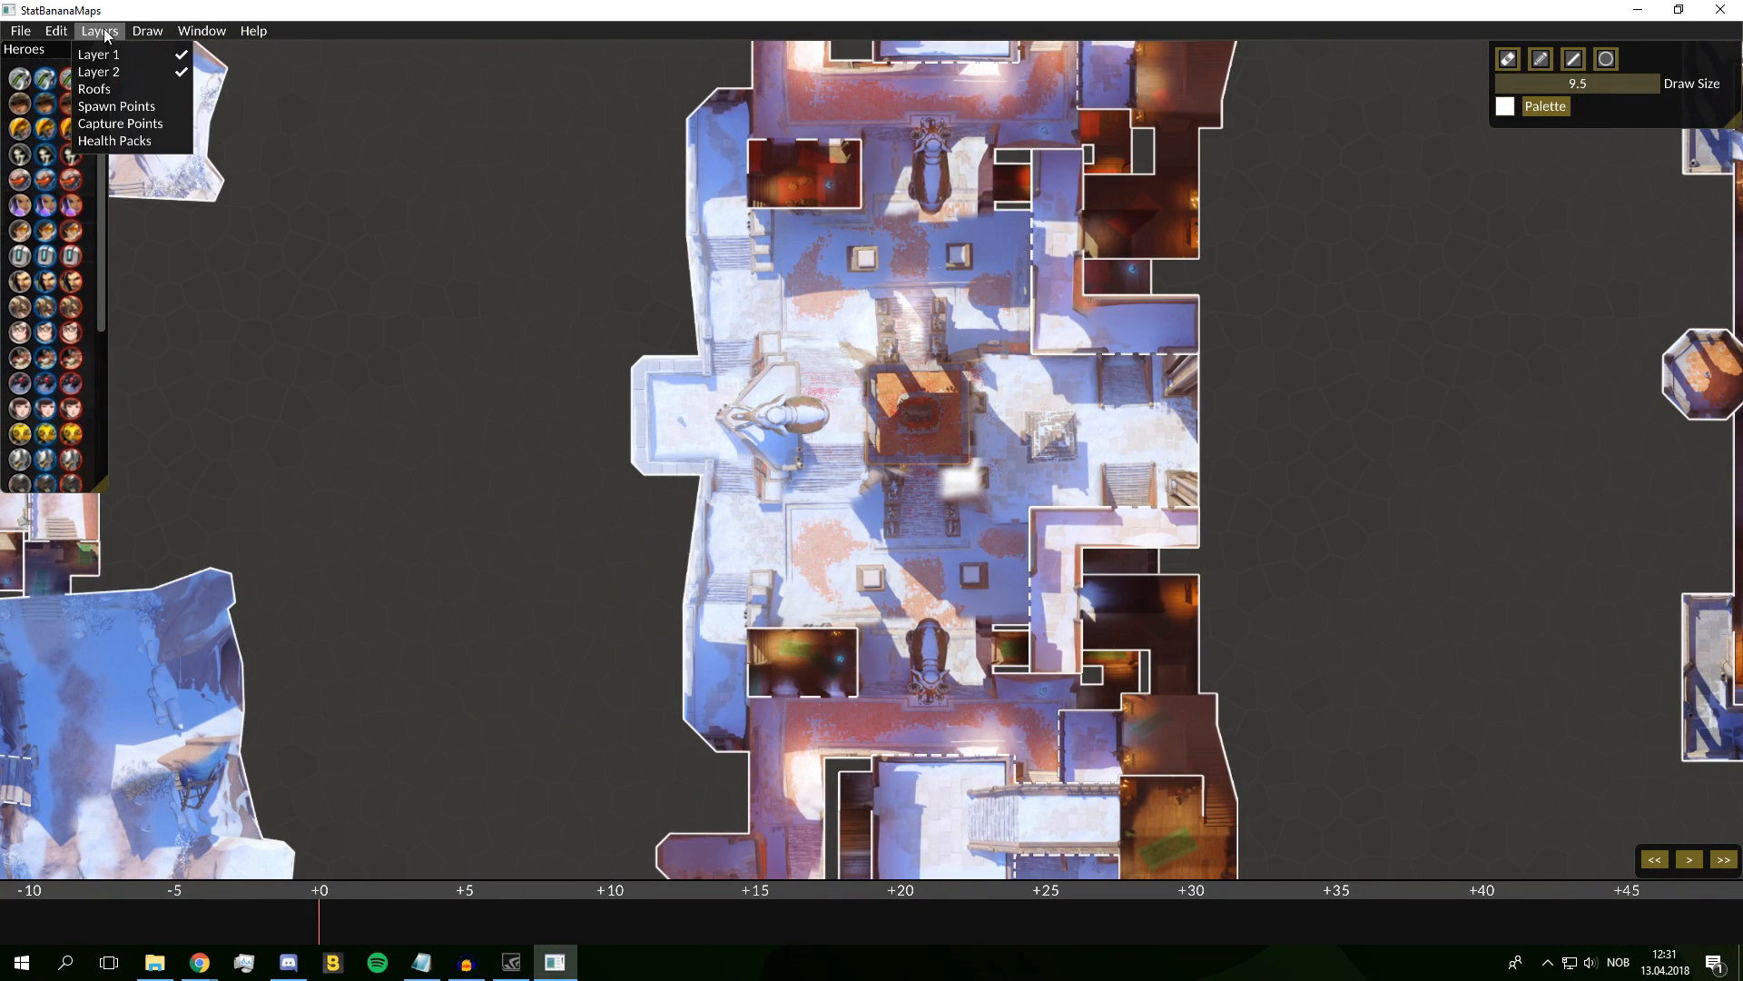
left_click(149, 101)
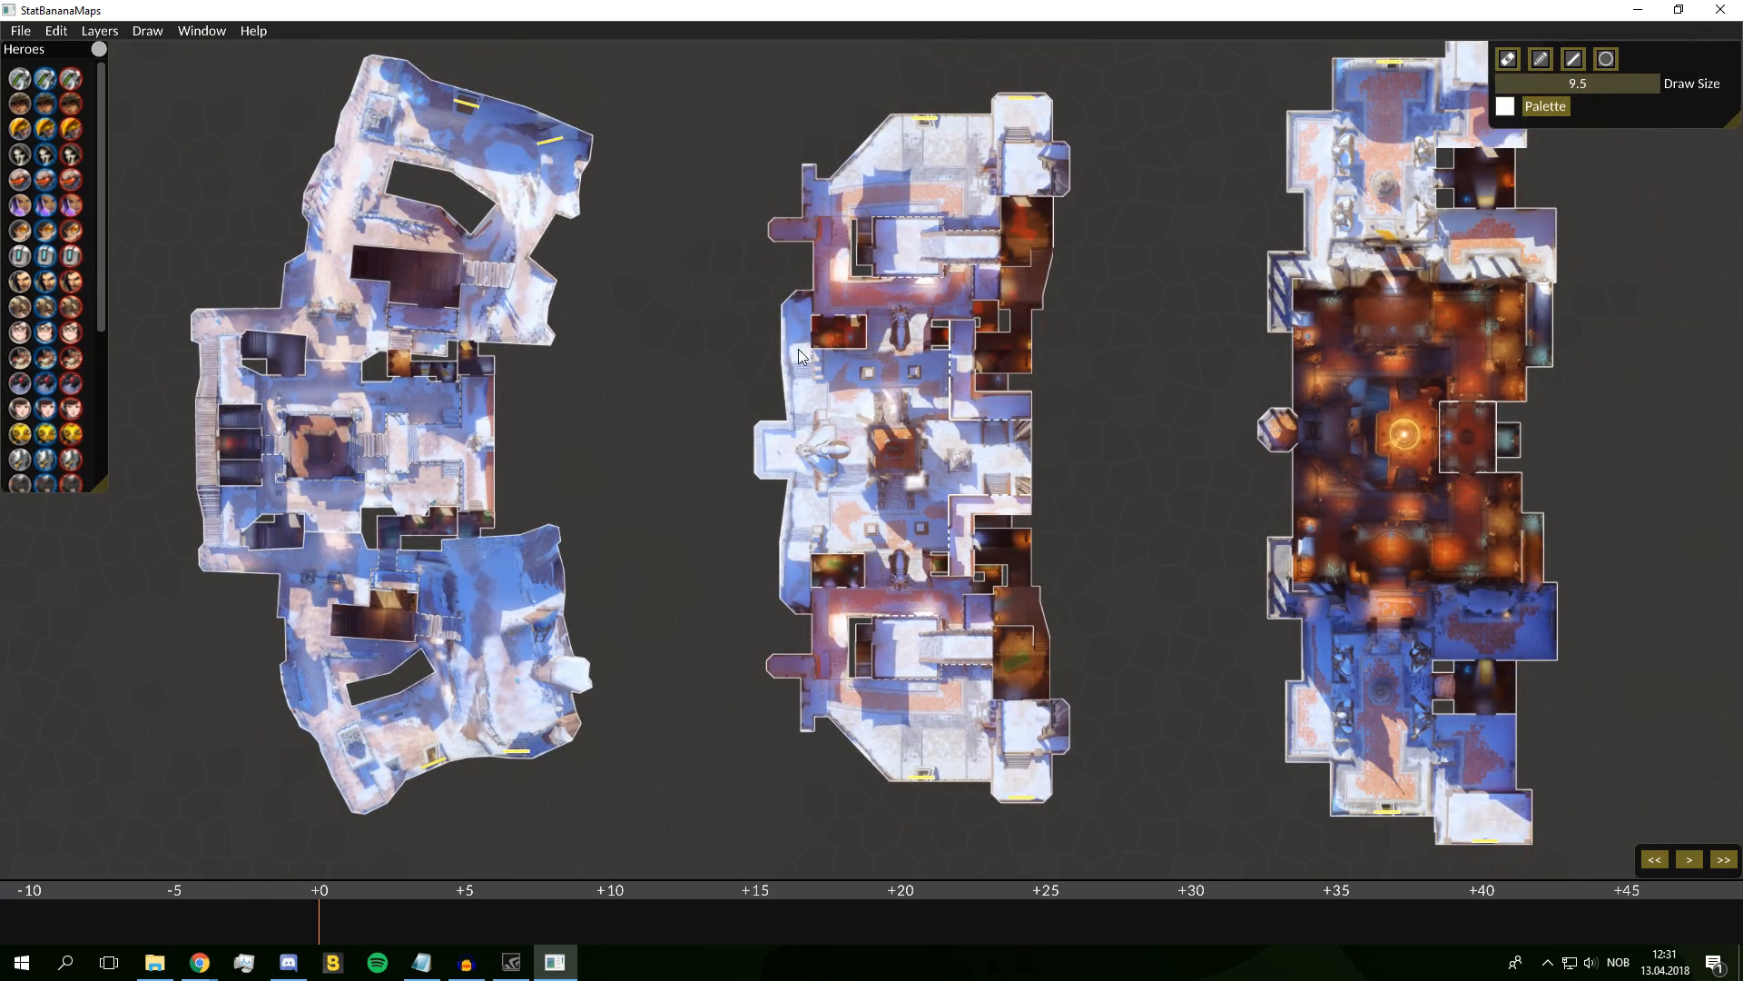
left_click_drag(933, 138, 859, 616)
scroll(864, 617, "up", 4)
scroll(864, 618, "down", 7)
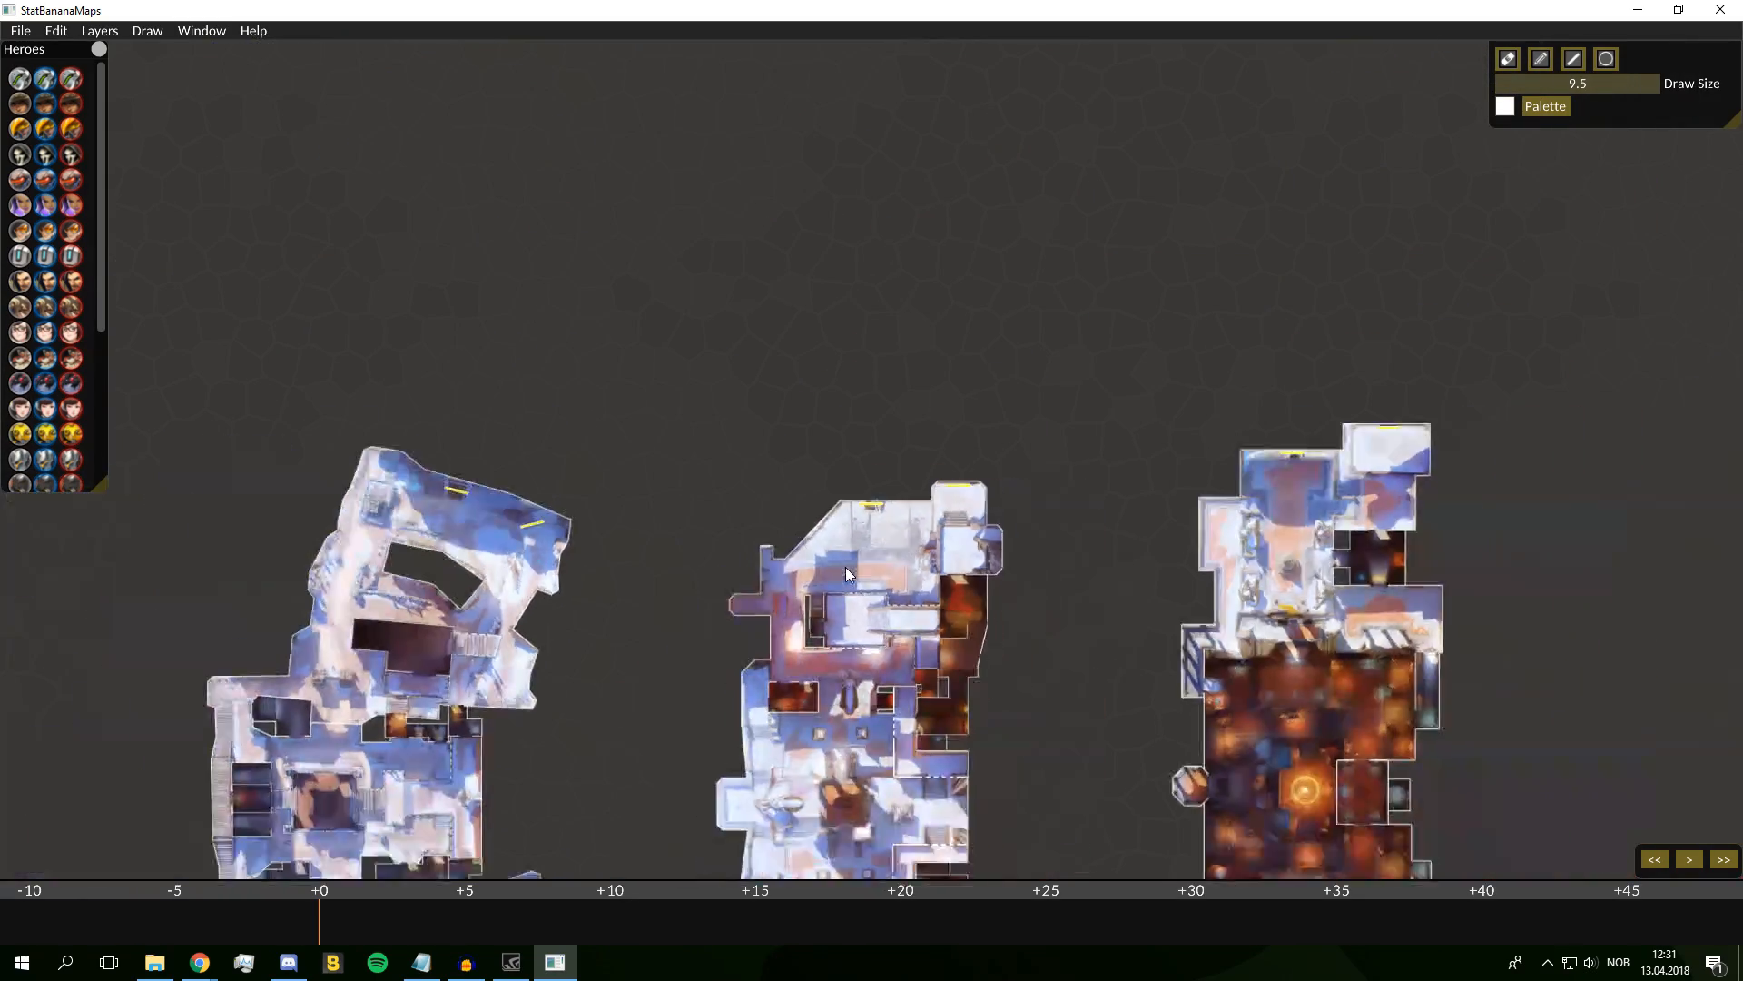
left_click_drag(846, 545, 851, 367)
scroll(852, 368, "up", 6)
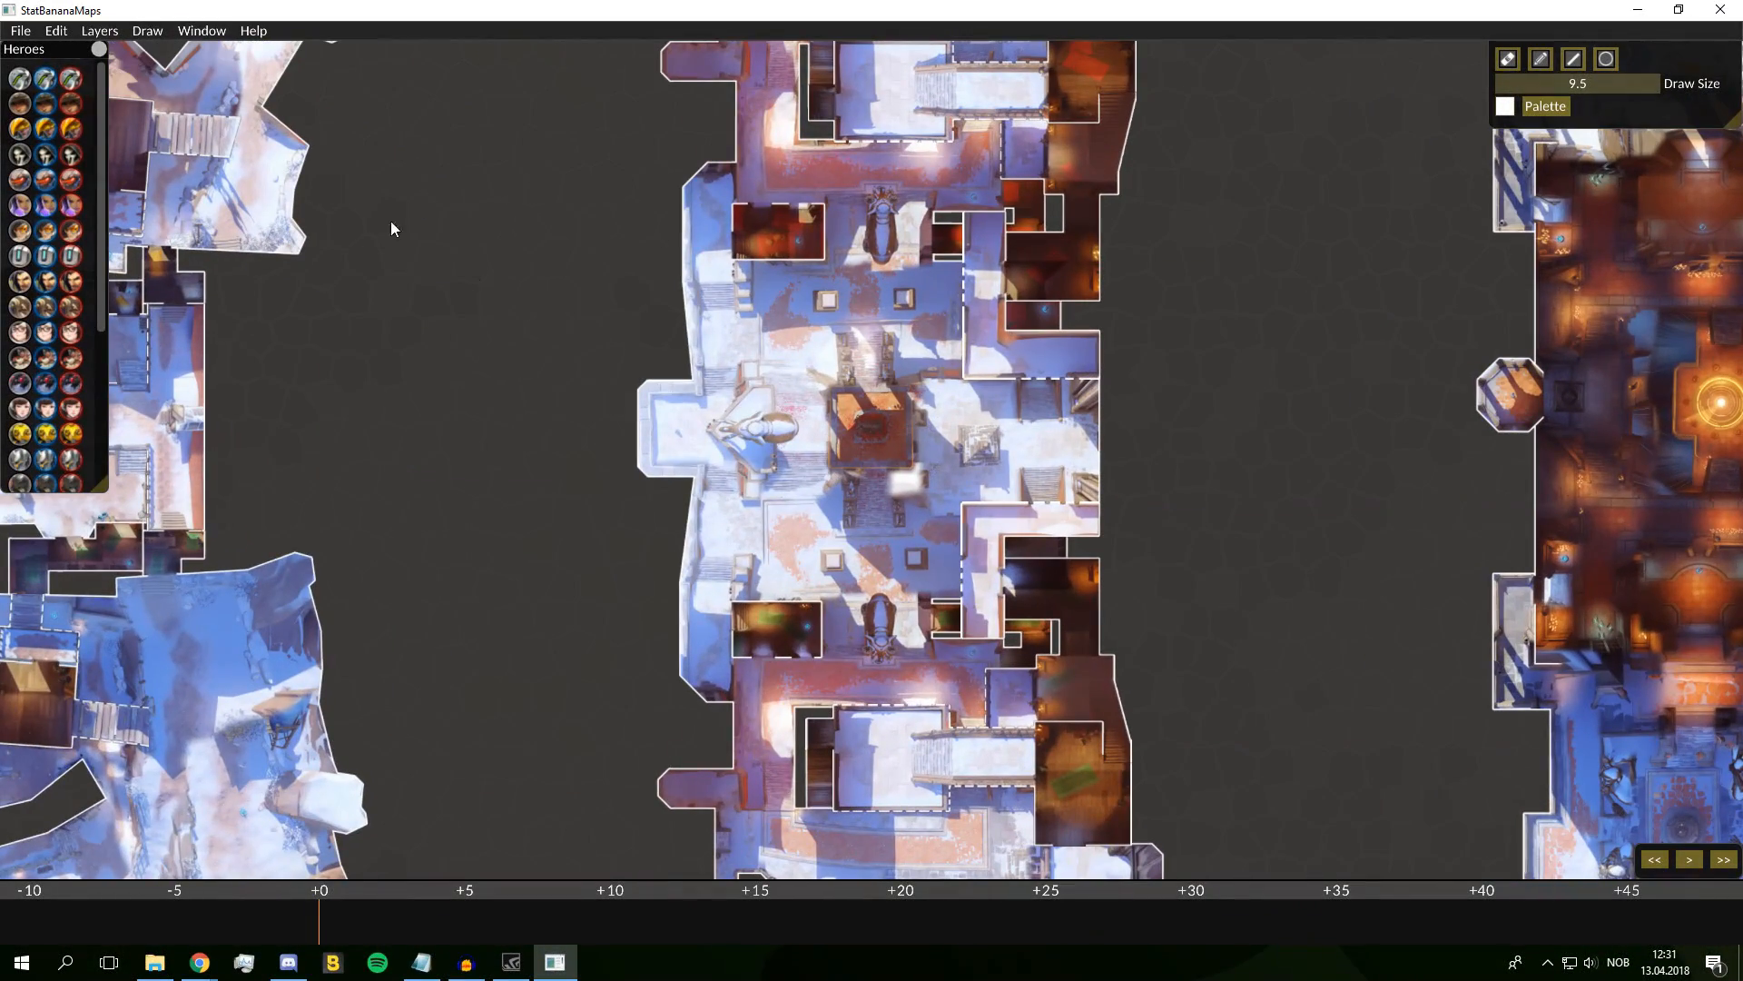
left_click(117, 37)
left_click(85, 29)
Show the Capture Points layer and inspect the capture area on the middle map
left_click(86, 30)
left_click(151, 122)
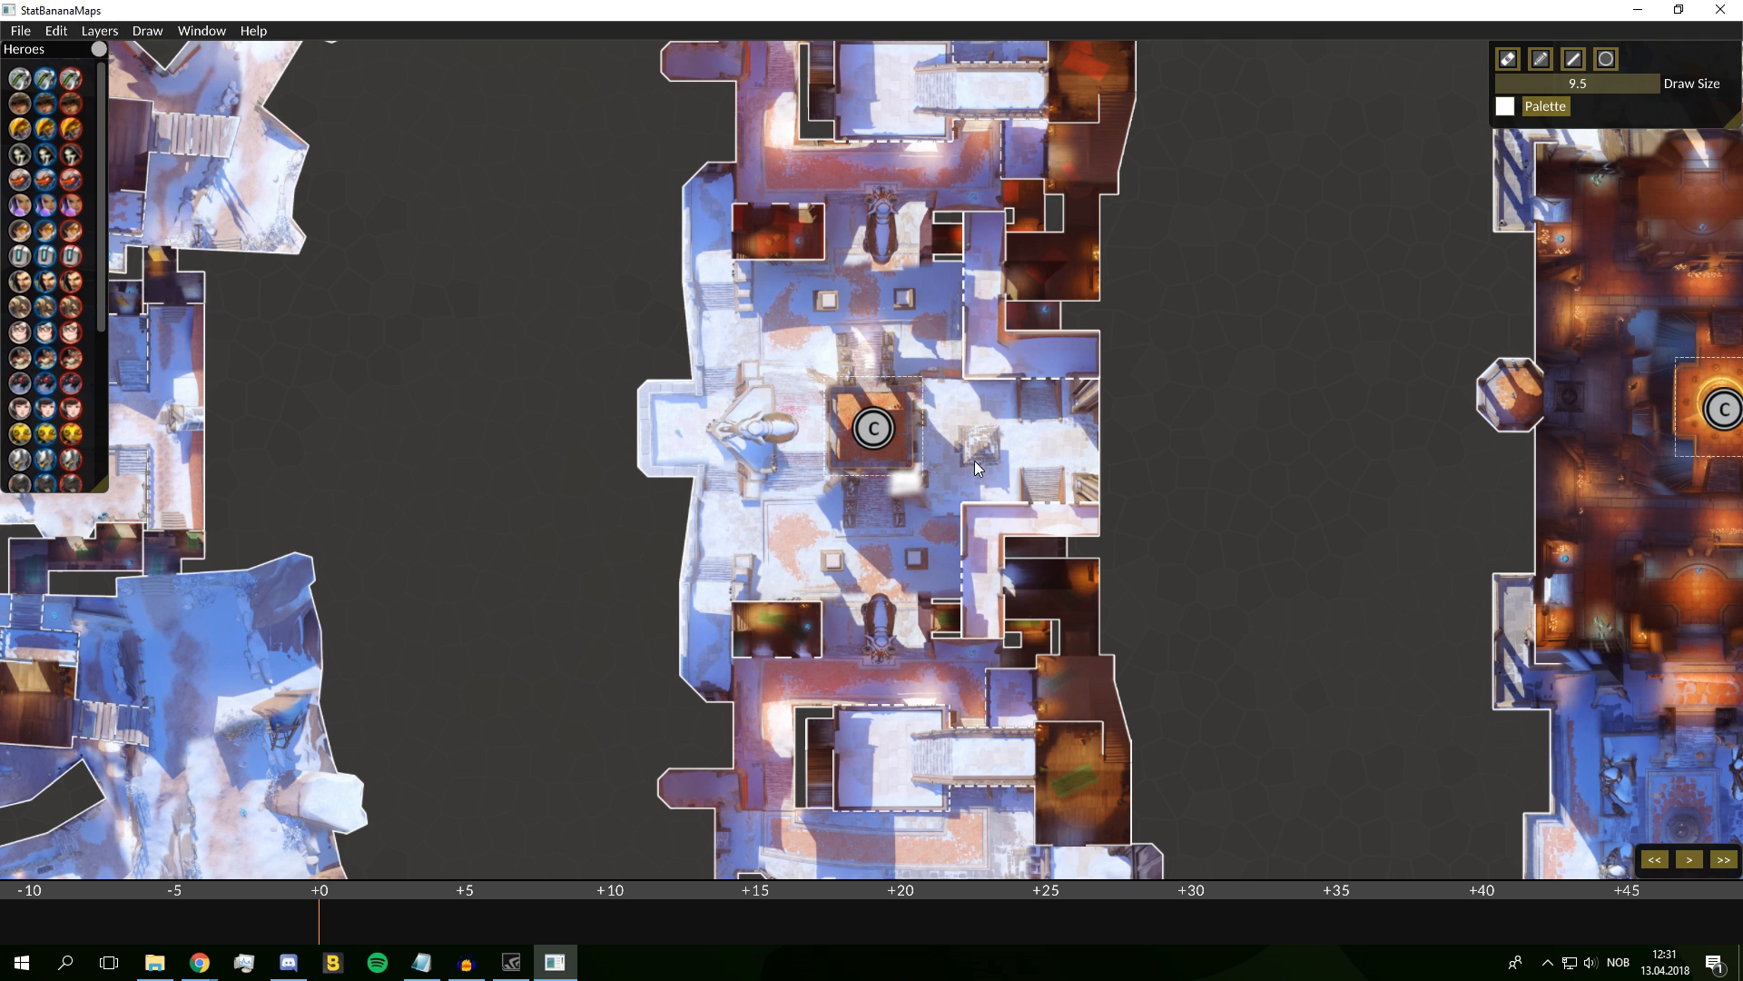
left_click_drag(935, 409, 1032, 509)
left_click_drag(951, 277, 924, 412)
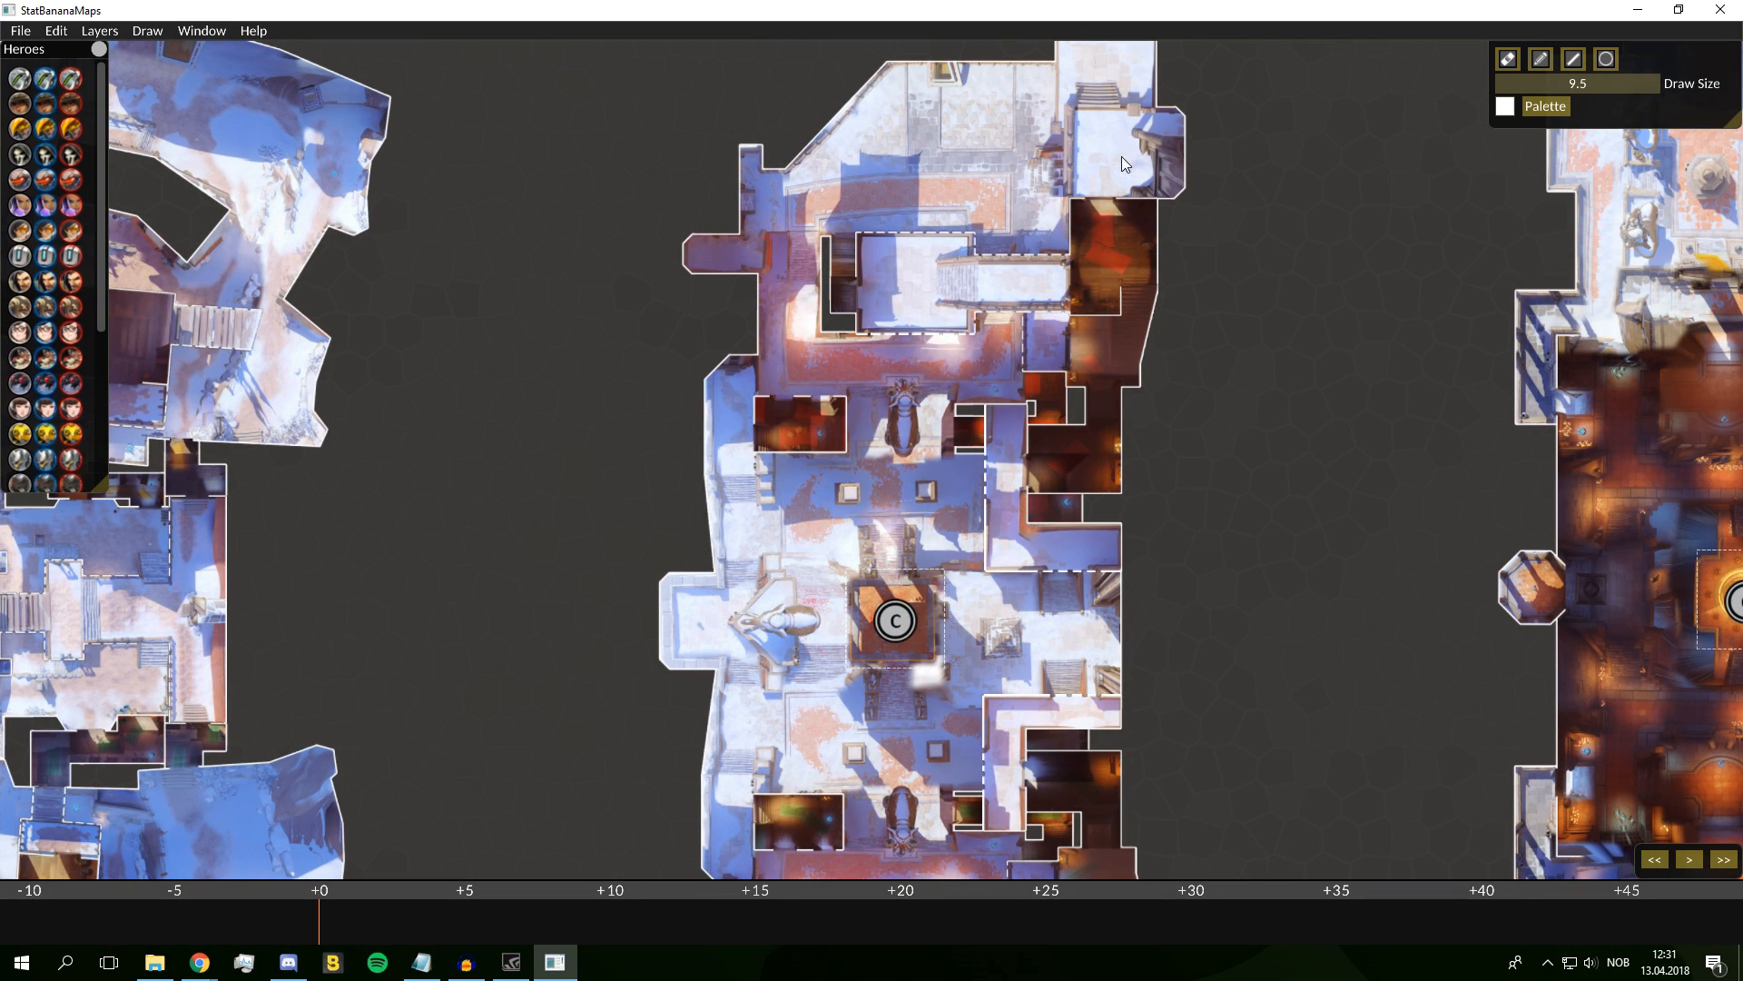
left_click_drag(943, 427, 899, 187)
scroll(750, 270, "up", 2)
left_click_drag(659, 311, 664, 363)
scroll(608, 320, "up", 2)
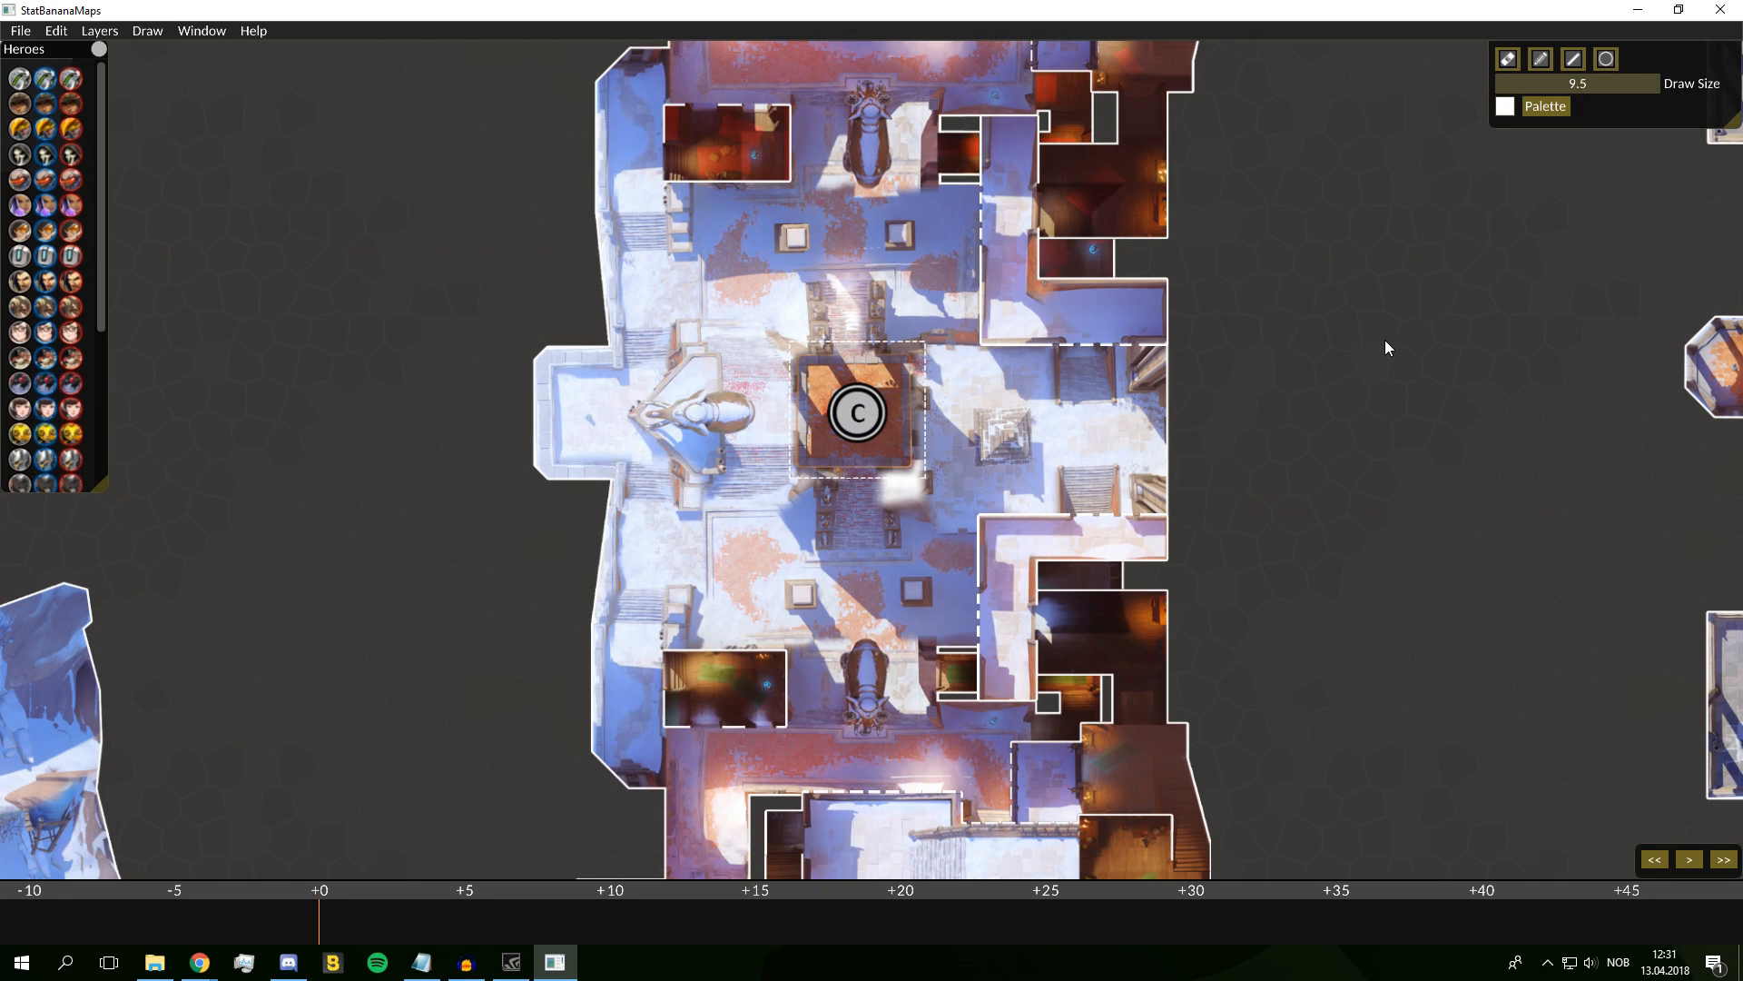
Show the Health Packs layer and look over the health pack locations across the maps
left_click(114, 32)
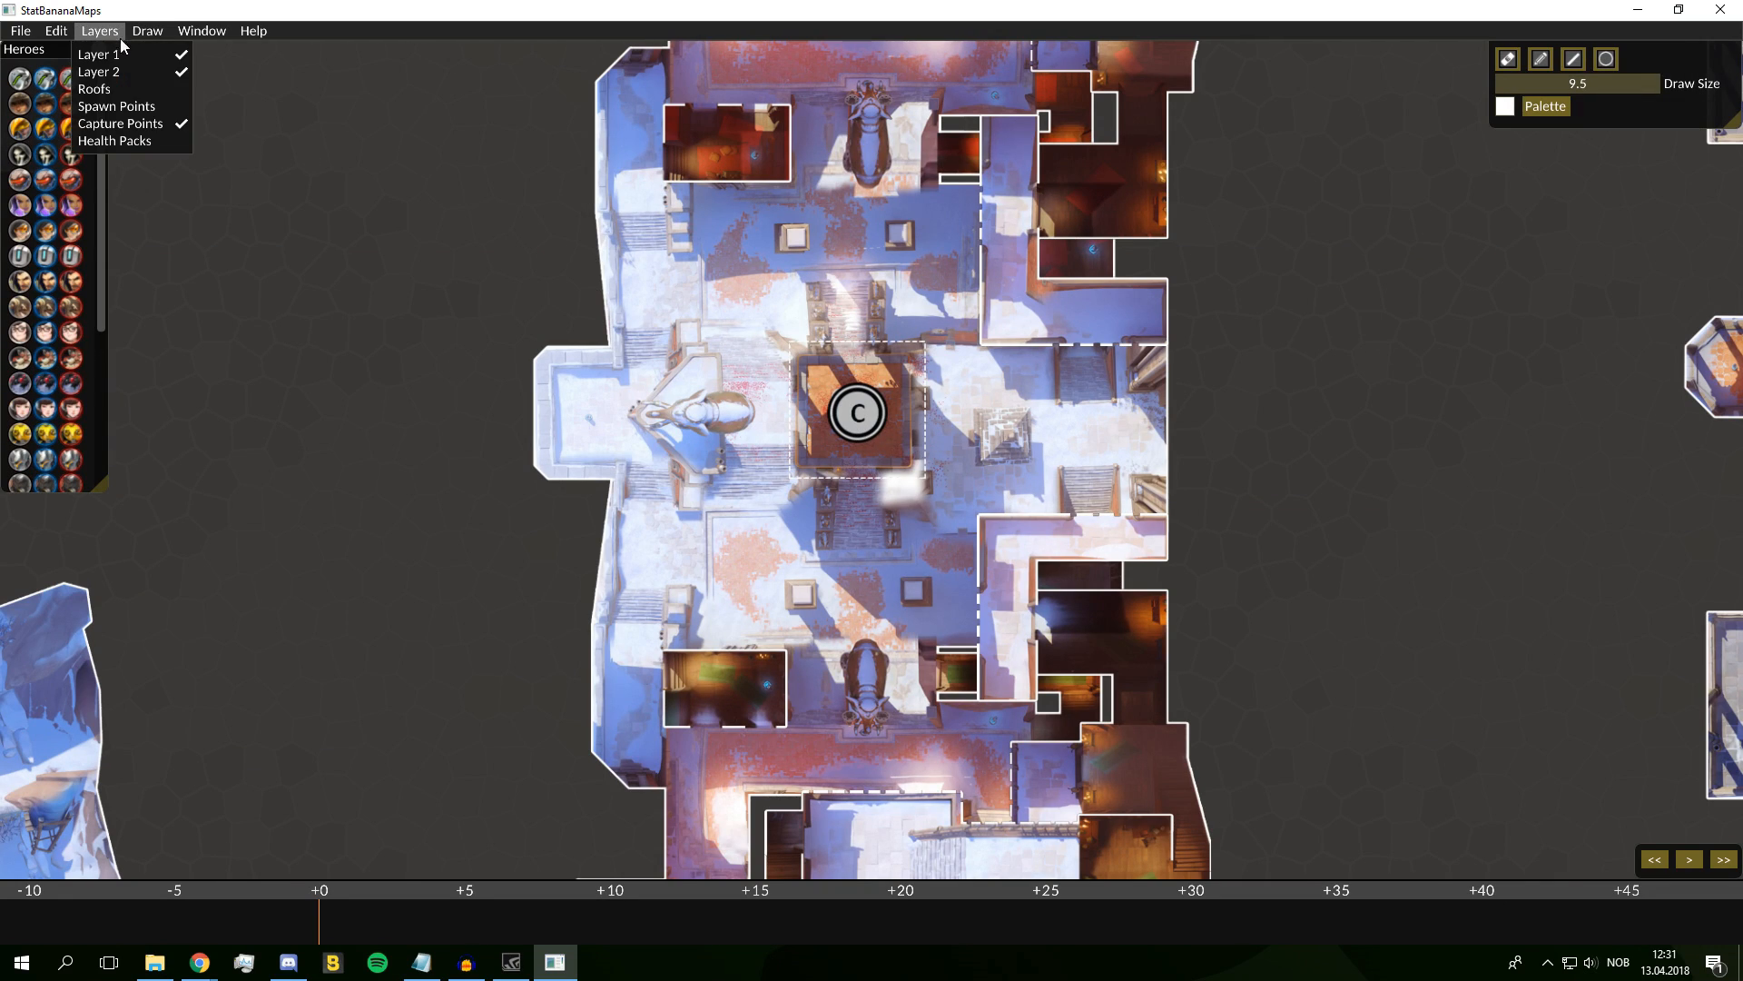
left_click(136, 142)
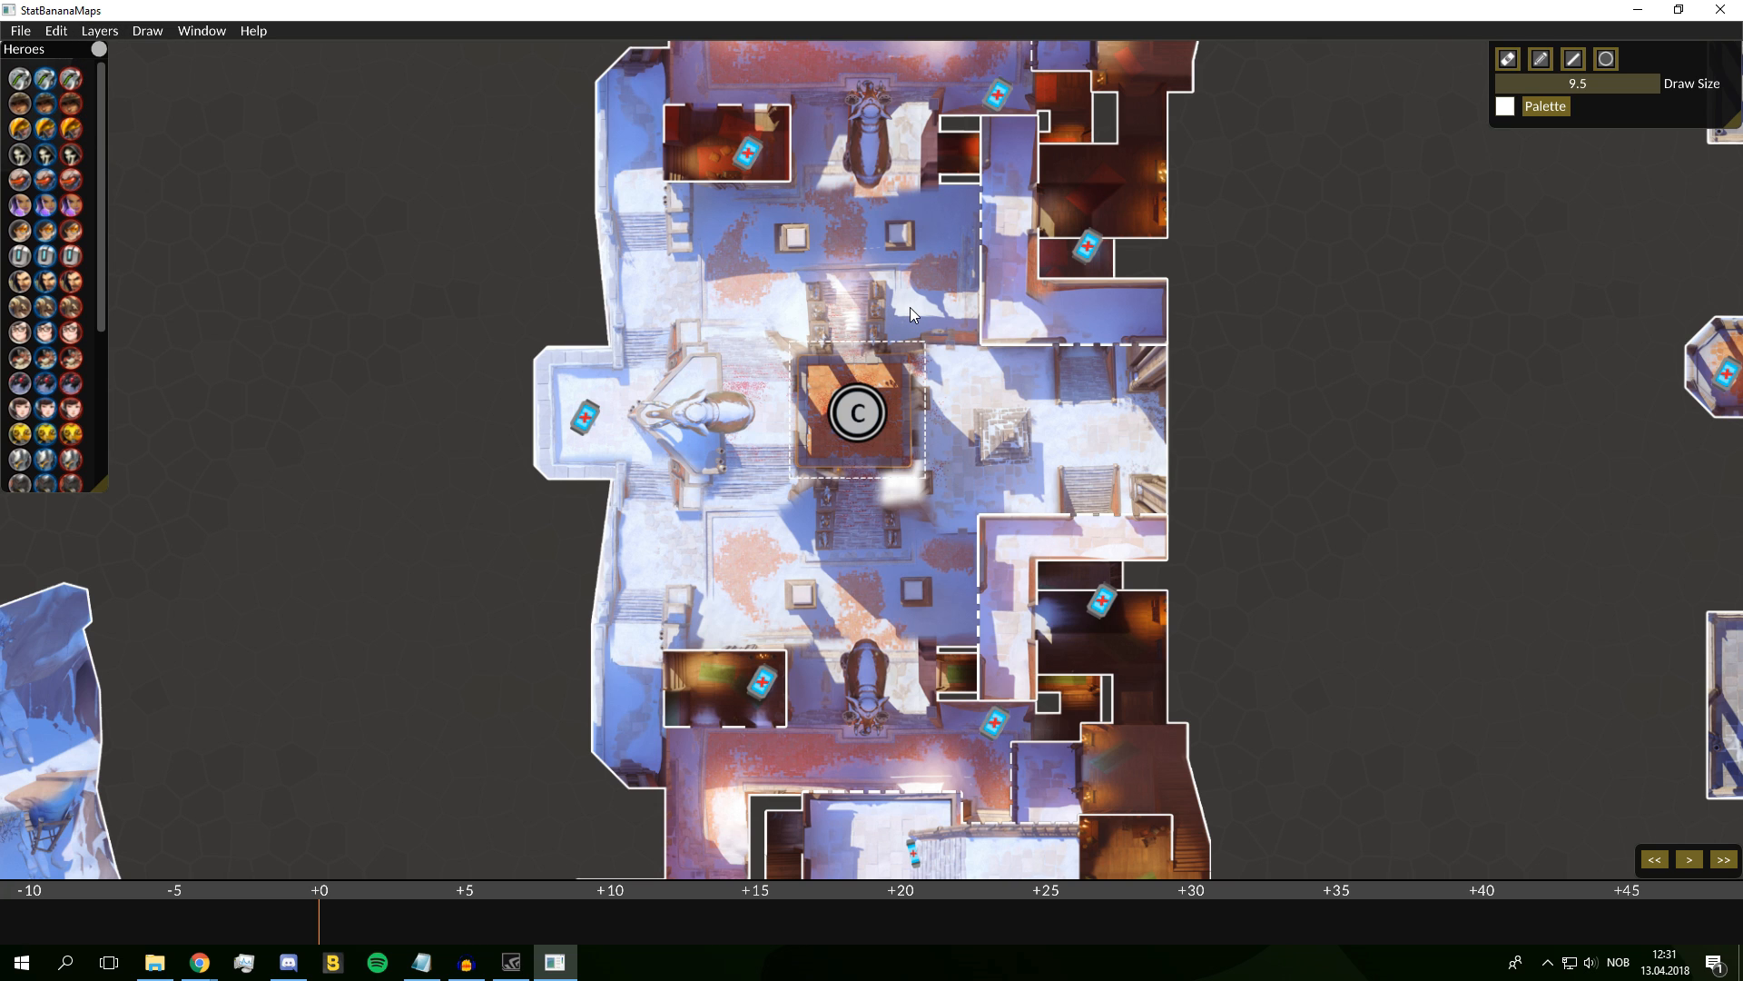
left_click_drag(910, 307, 890, 516)
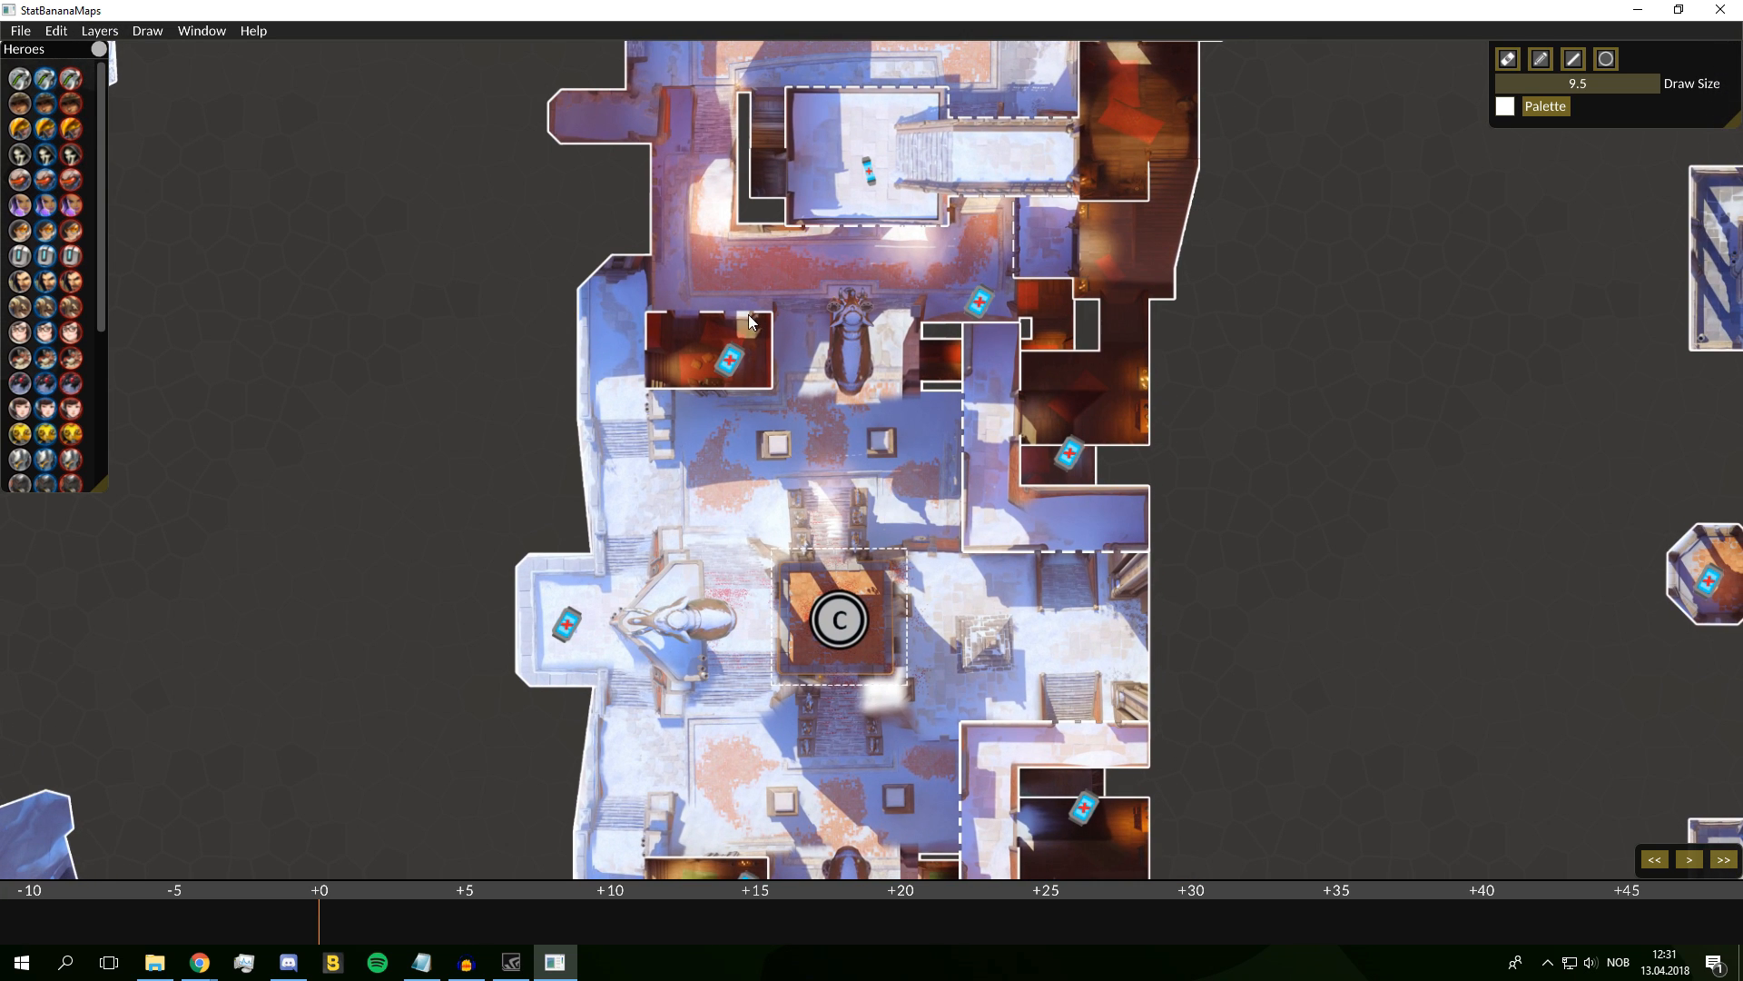
left_click_drag(995, 361, 943, 133)
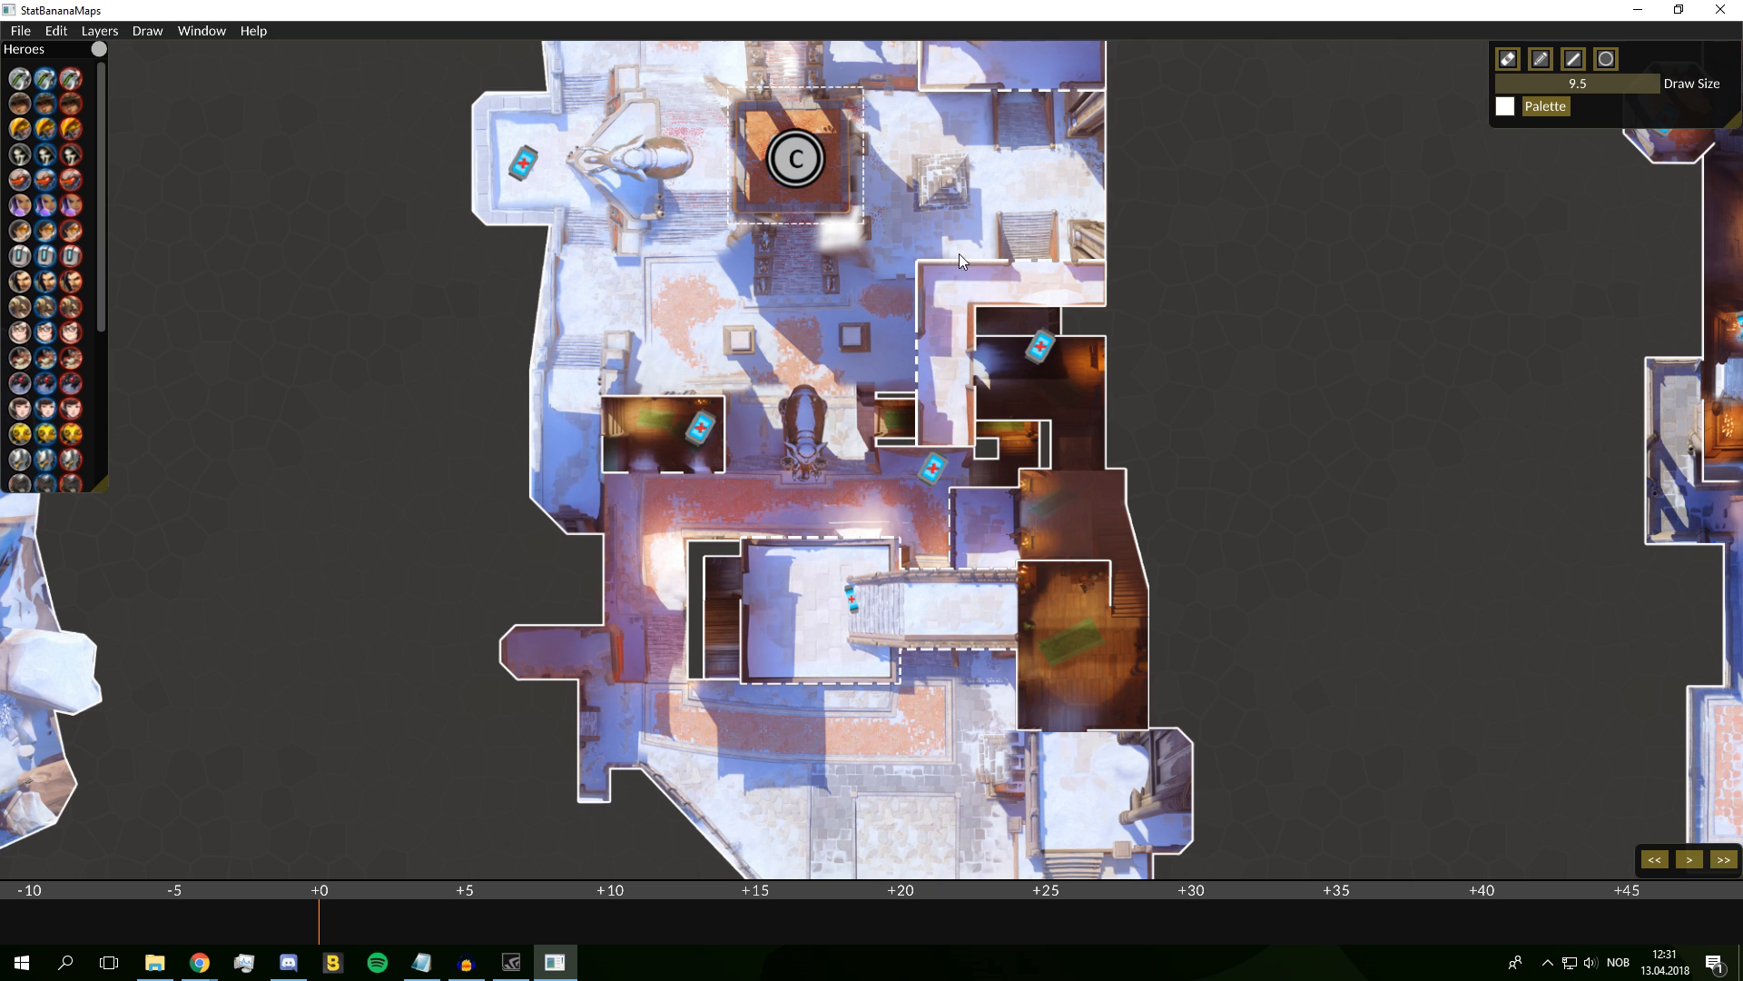
left_click_drag(958, 253, 618, 198)
left_click_drag(1293, 222, 646, 289)
left_click_drag(996, 233, 990, 291)
mouse_move(766, 195)
left_mouse_down()
mouse_move(776, 363)
mouse_move(798, 378)
mouse_move(810, 273)
mouse_move(1564, 155)
left_mouse_up()
left_click_drag(921, 217, 1291, 366)
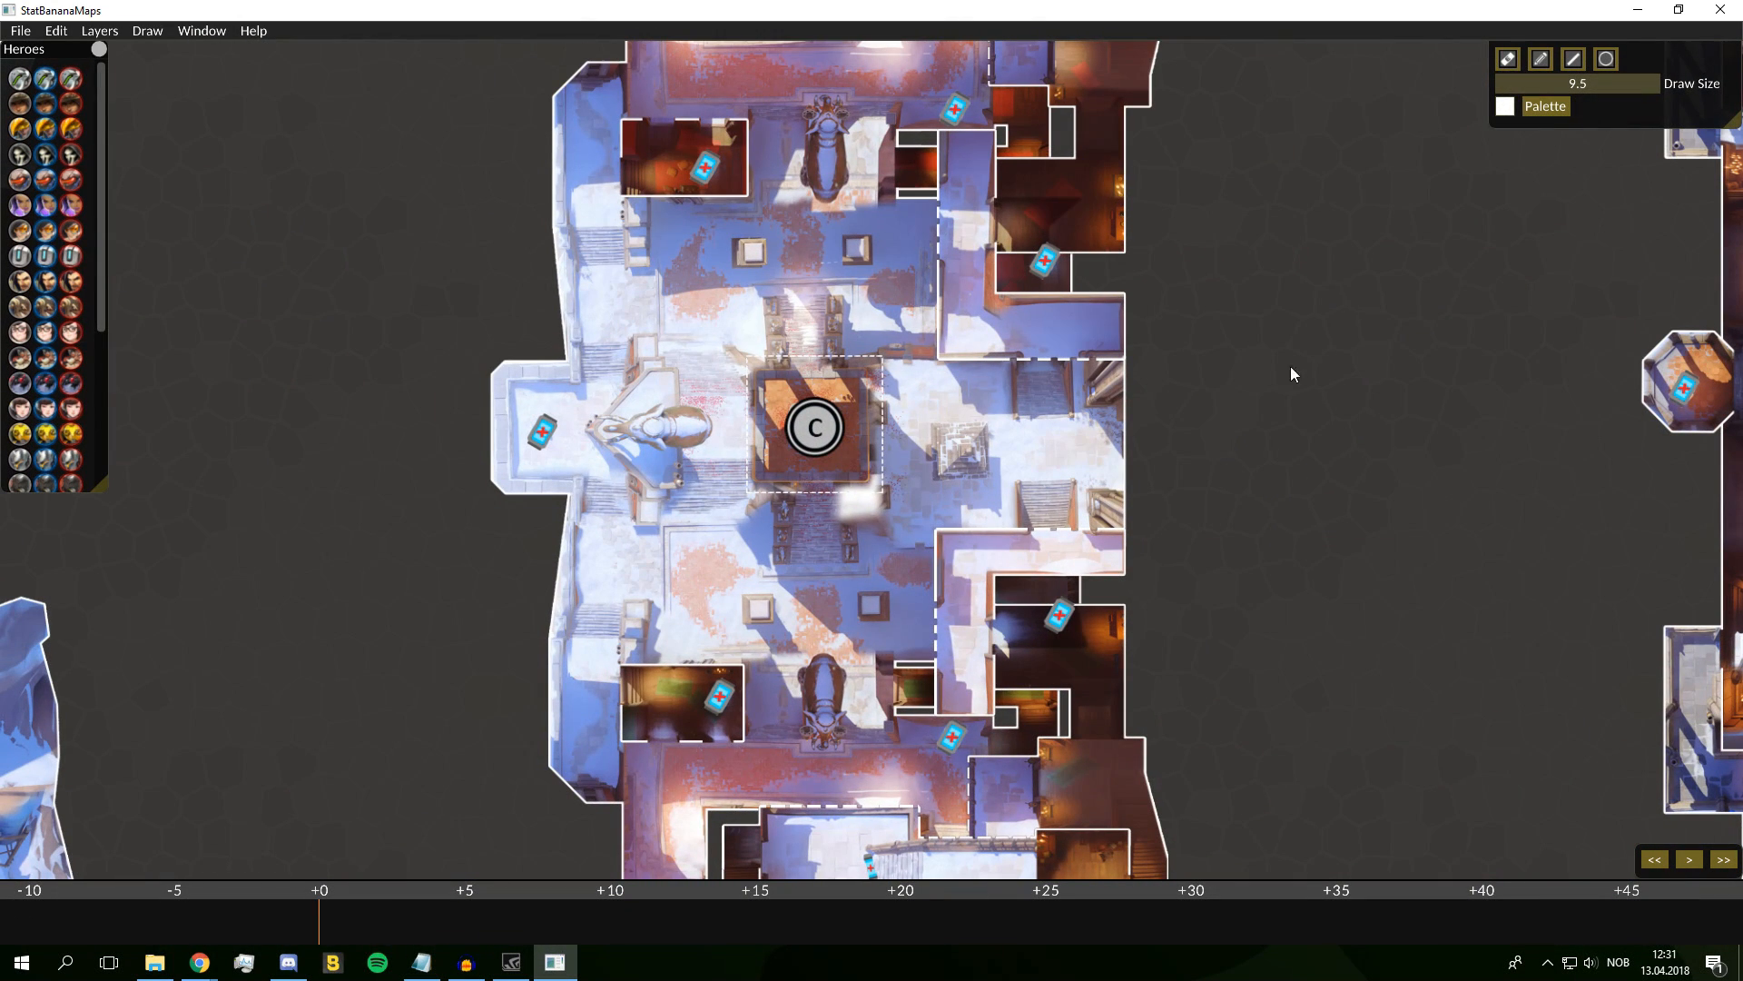
scroll(870, 298, "up", 2)
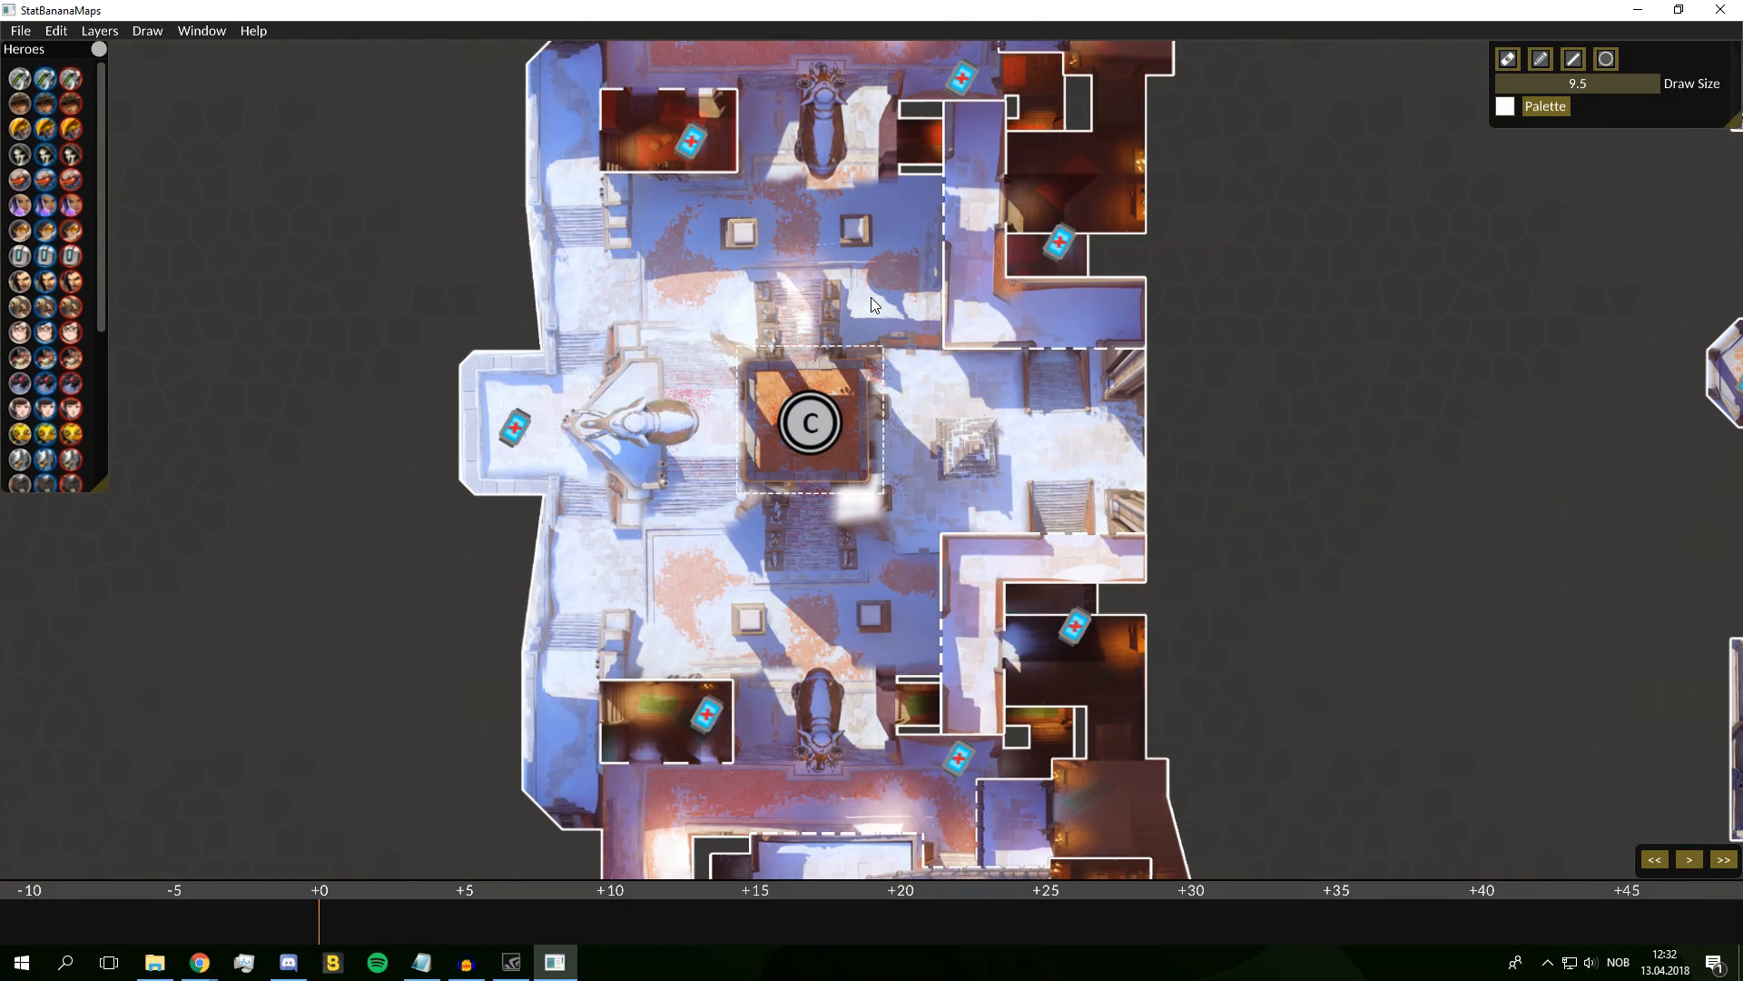
left_click_drag(983, 374, 991, 523)
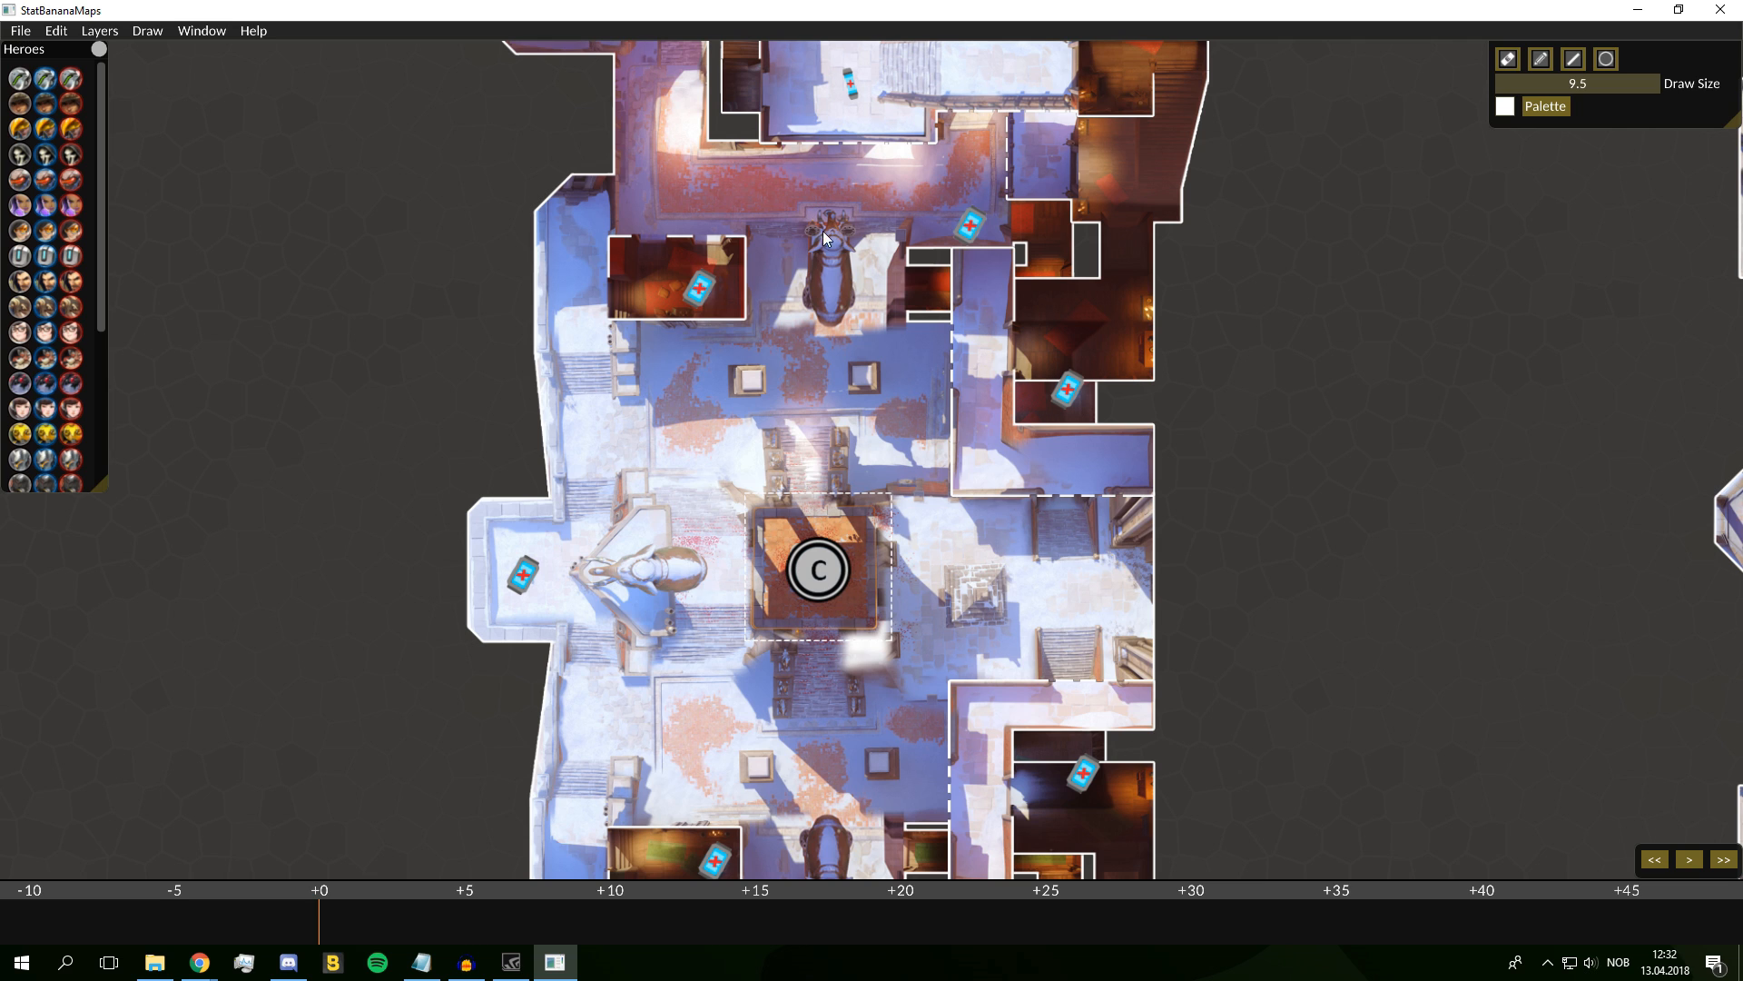
scroll(996, 362, "up", 1)
left_click_drag(977, 444, 962, 293)
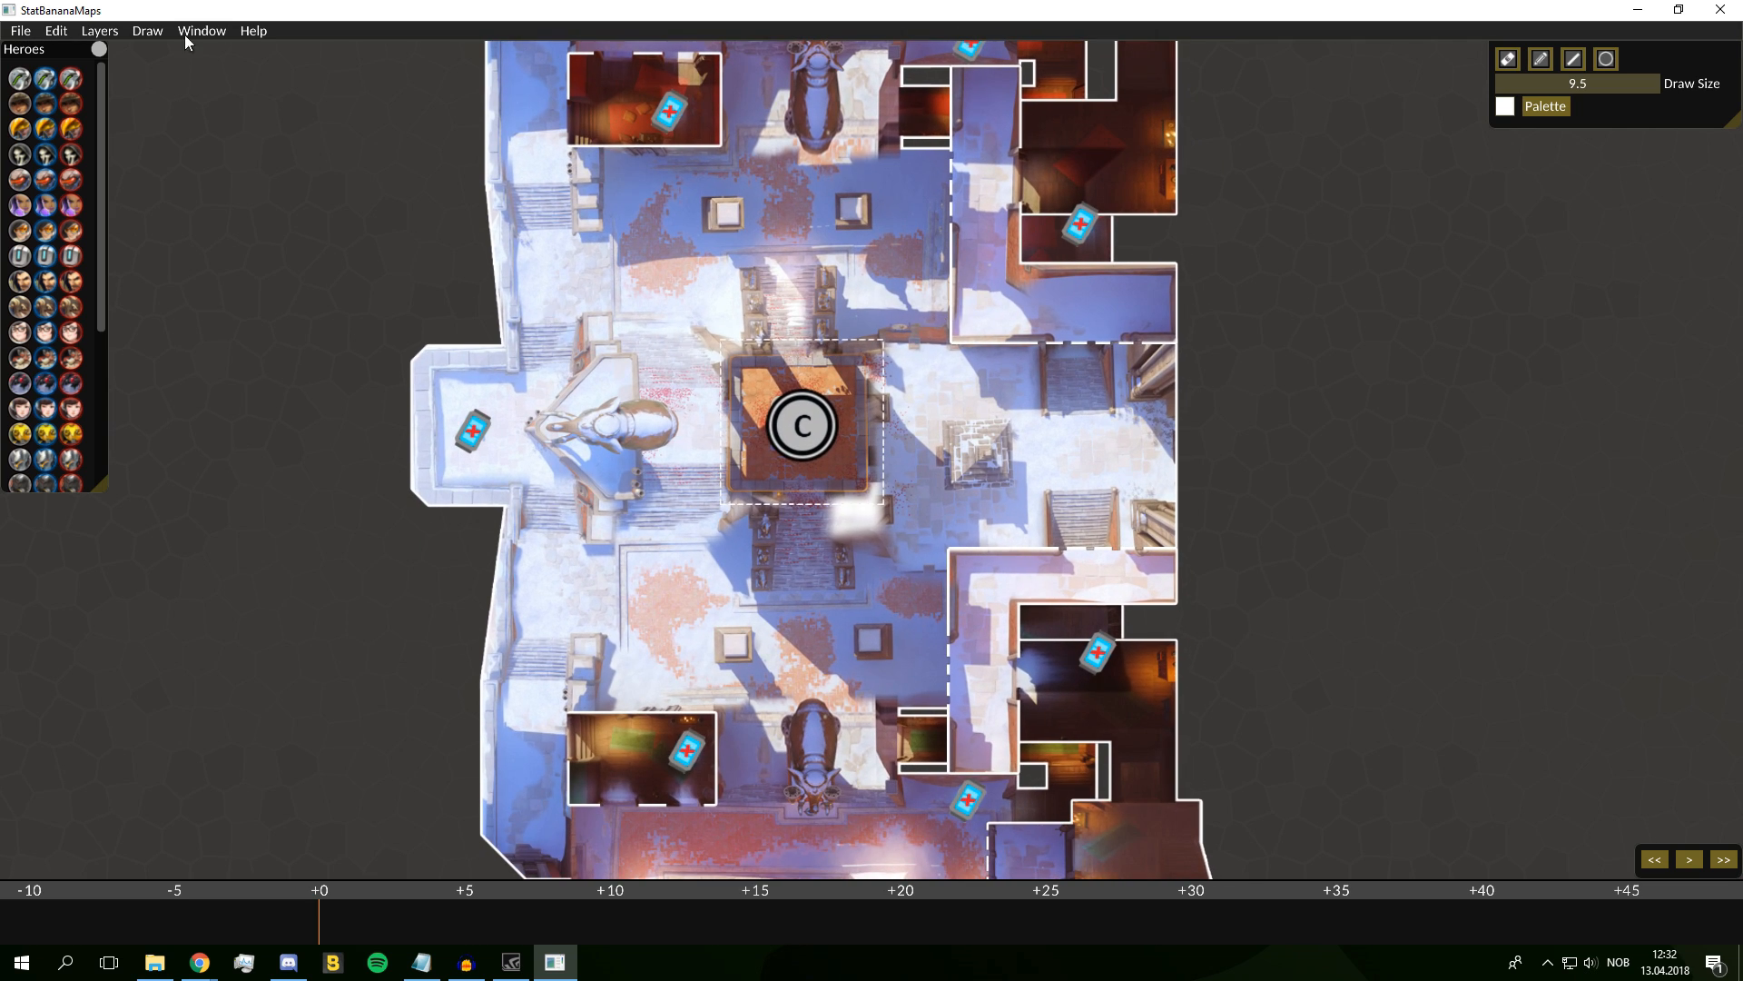
left_click(147, 31)
mouse_move(102, 31)
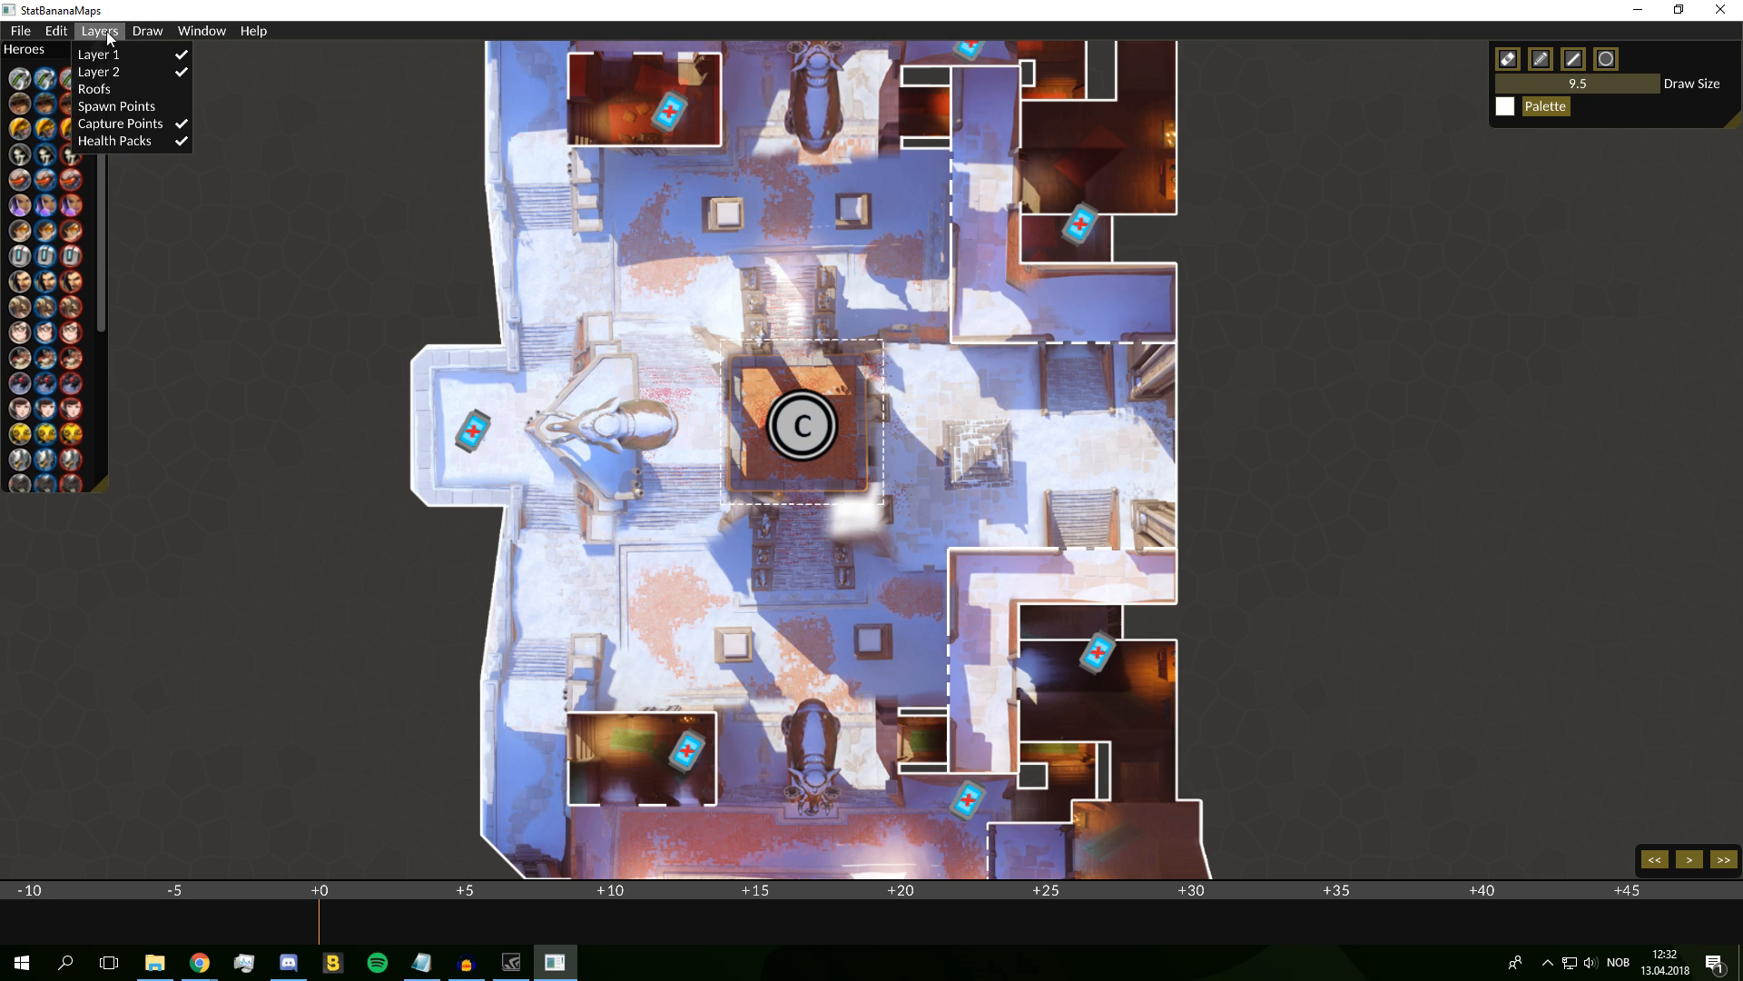
left_click(581, 298)
Place the red-team Mccree, Genji and D.Va icons around capture point C on the middle map
scroll(75, 242, "down", 3)
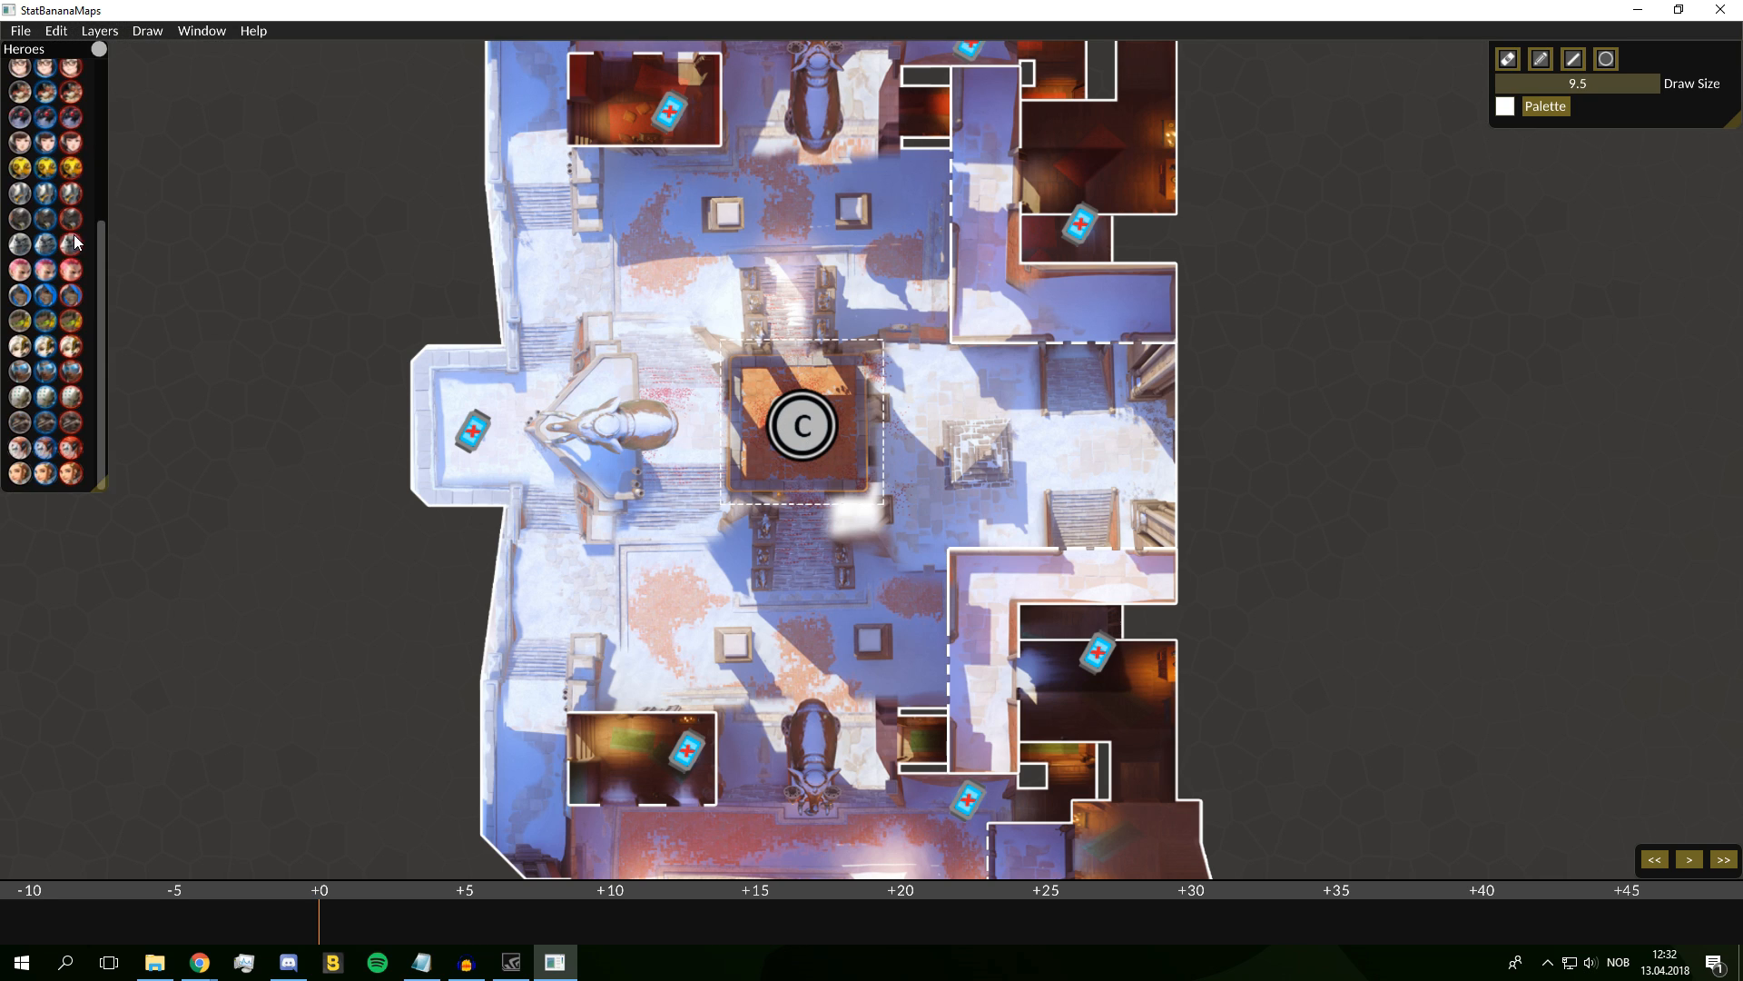
scroll(76, 242, "up", 3)
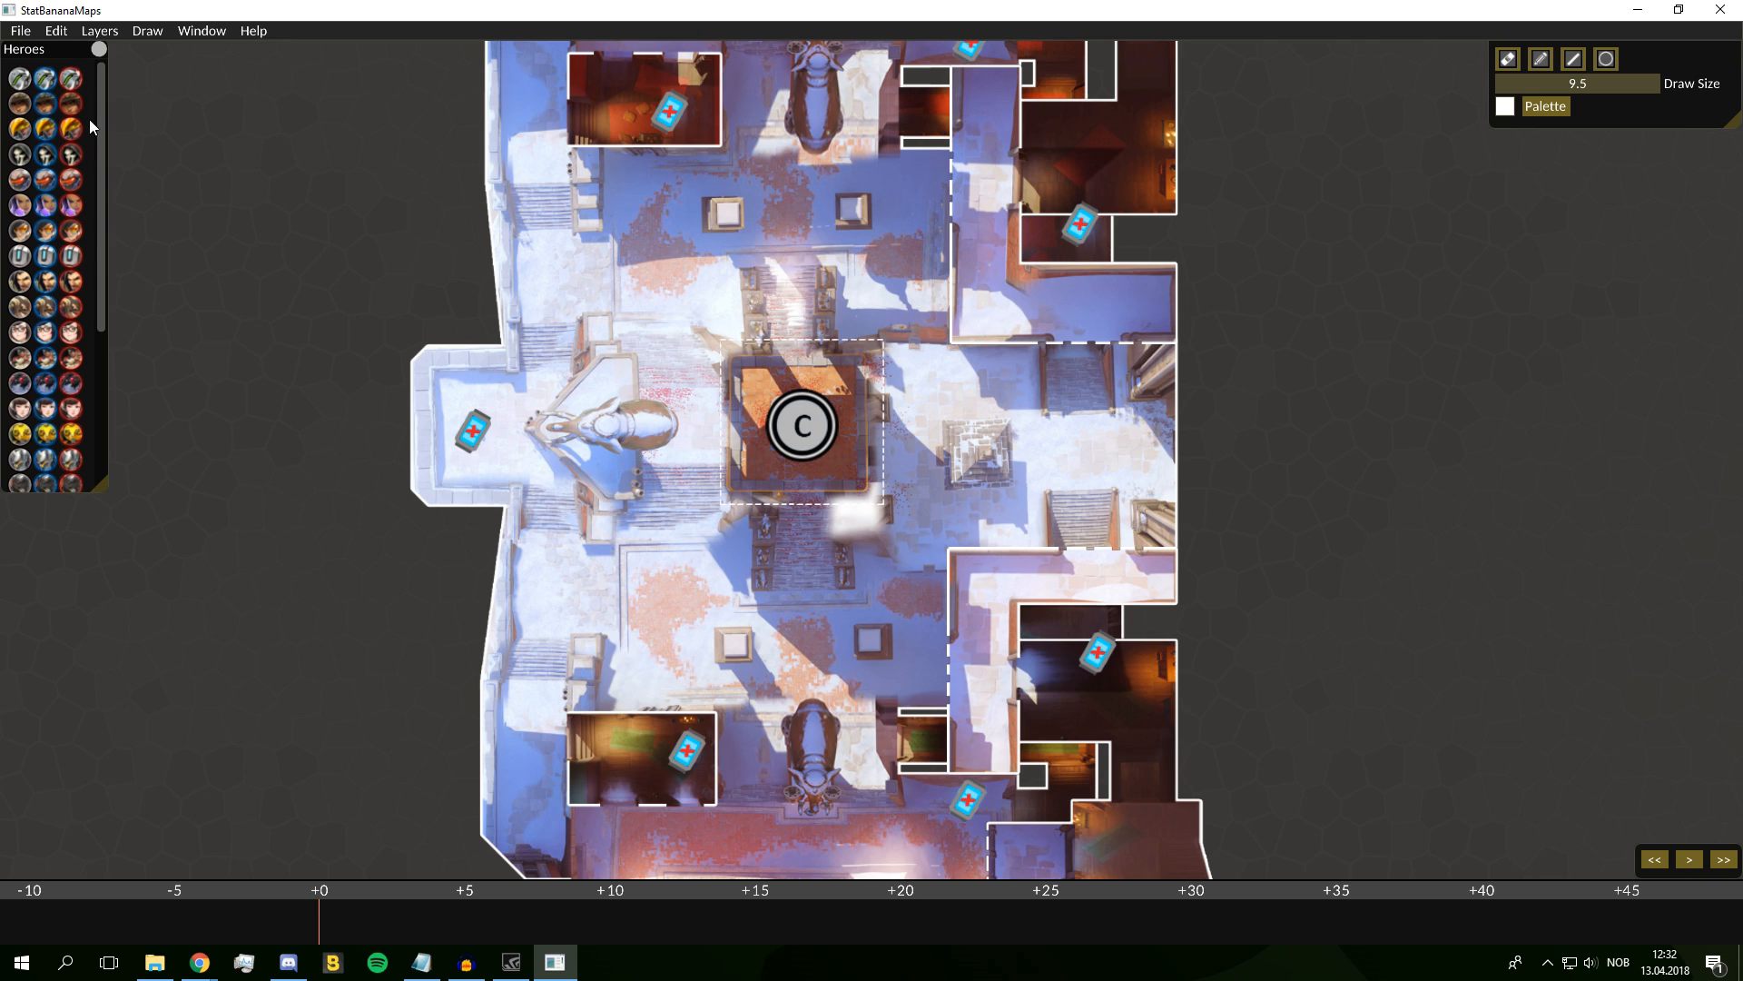
left_click_drag(69, 104, 654, 365)
left_click_drag(73, 80, 863, 400)
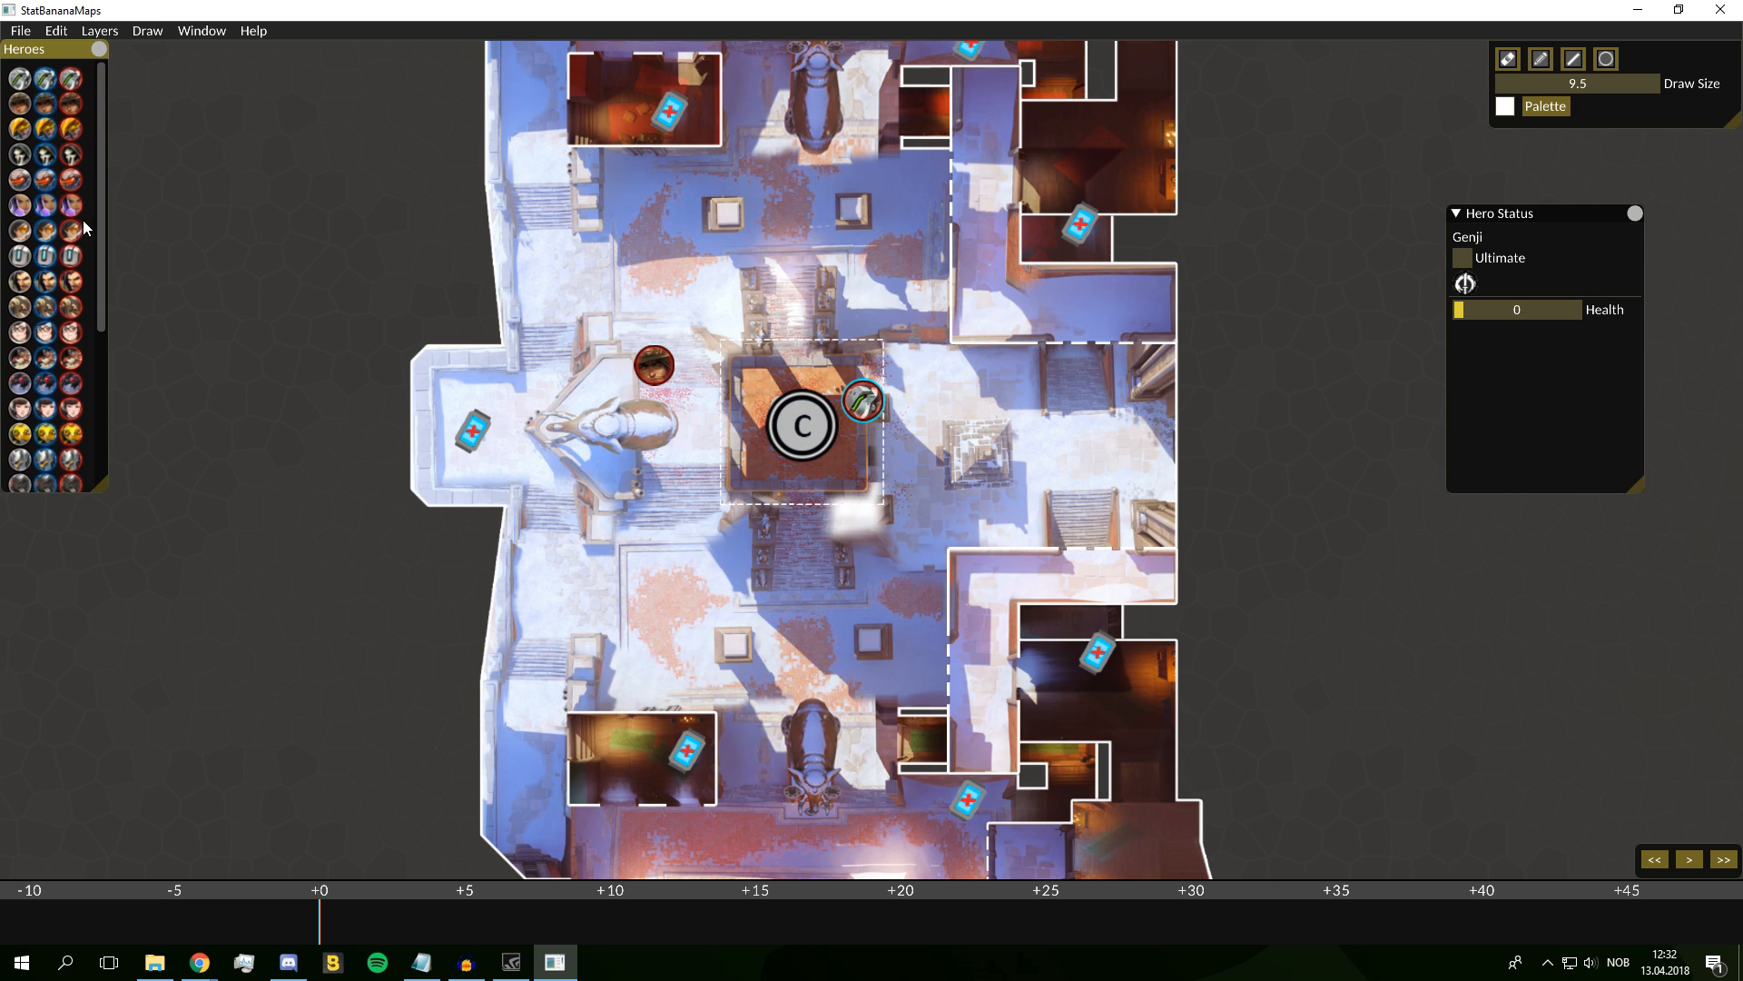
scroll(50, 247, "down", 5)
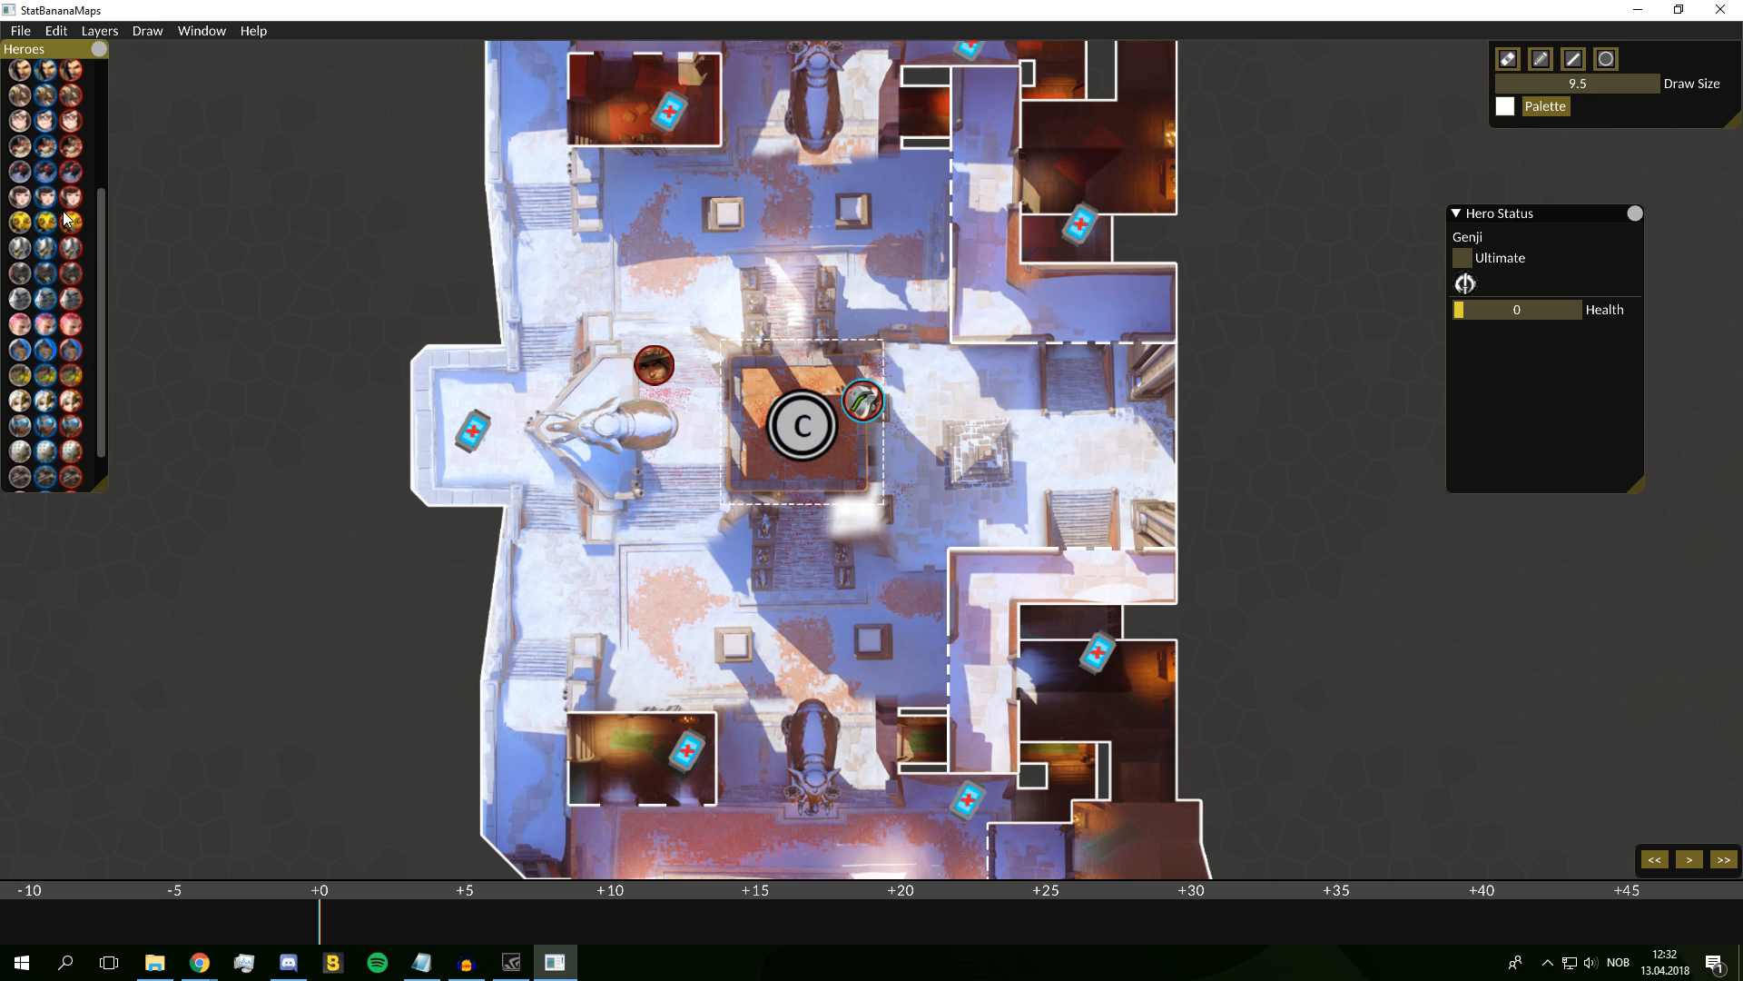
mouse_move(69, 198)
left_mouse_down()
mouse_move(380, 325)
mouse_move(717, 381)
mouse_move(732, 361)
left_mouse_up()
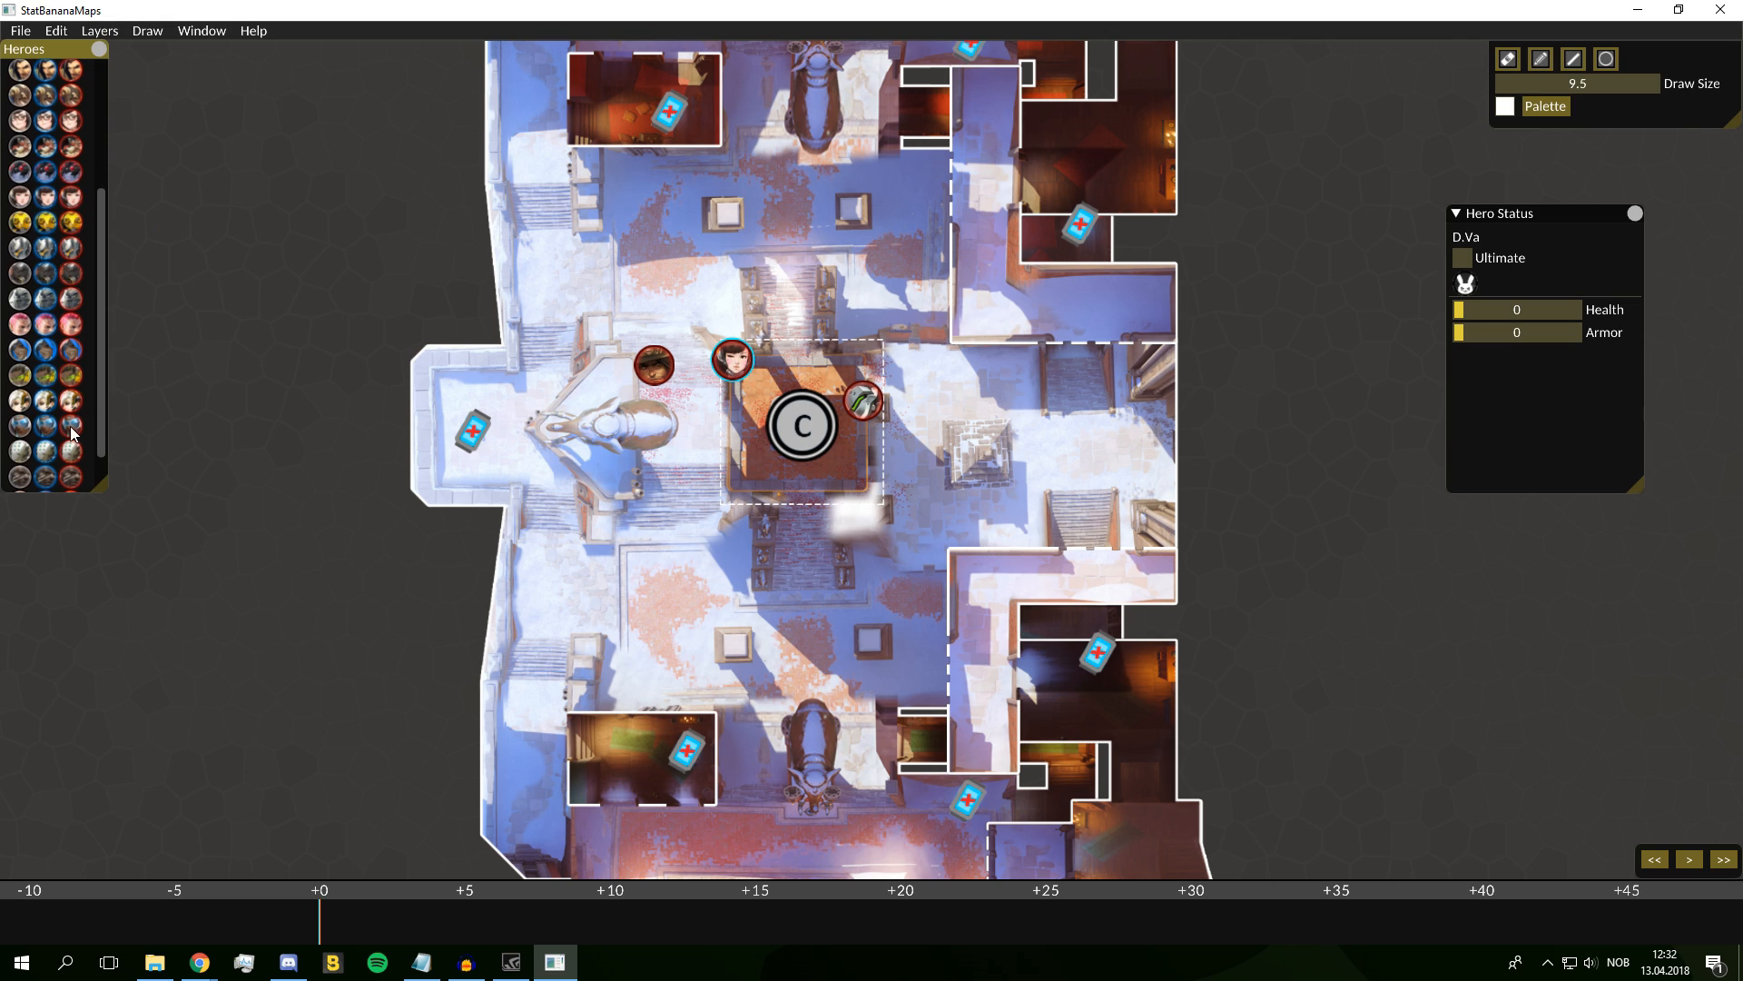
Add the red-team Winston icon just west of the capture point
scroll(72, 432, "up", 2)
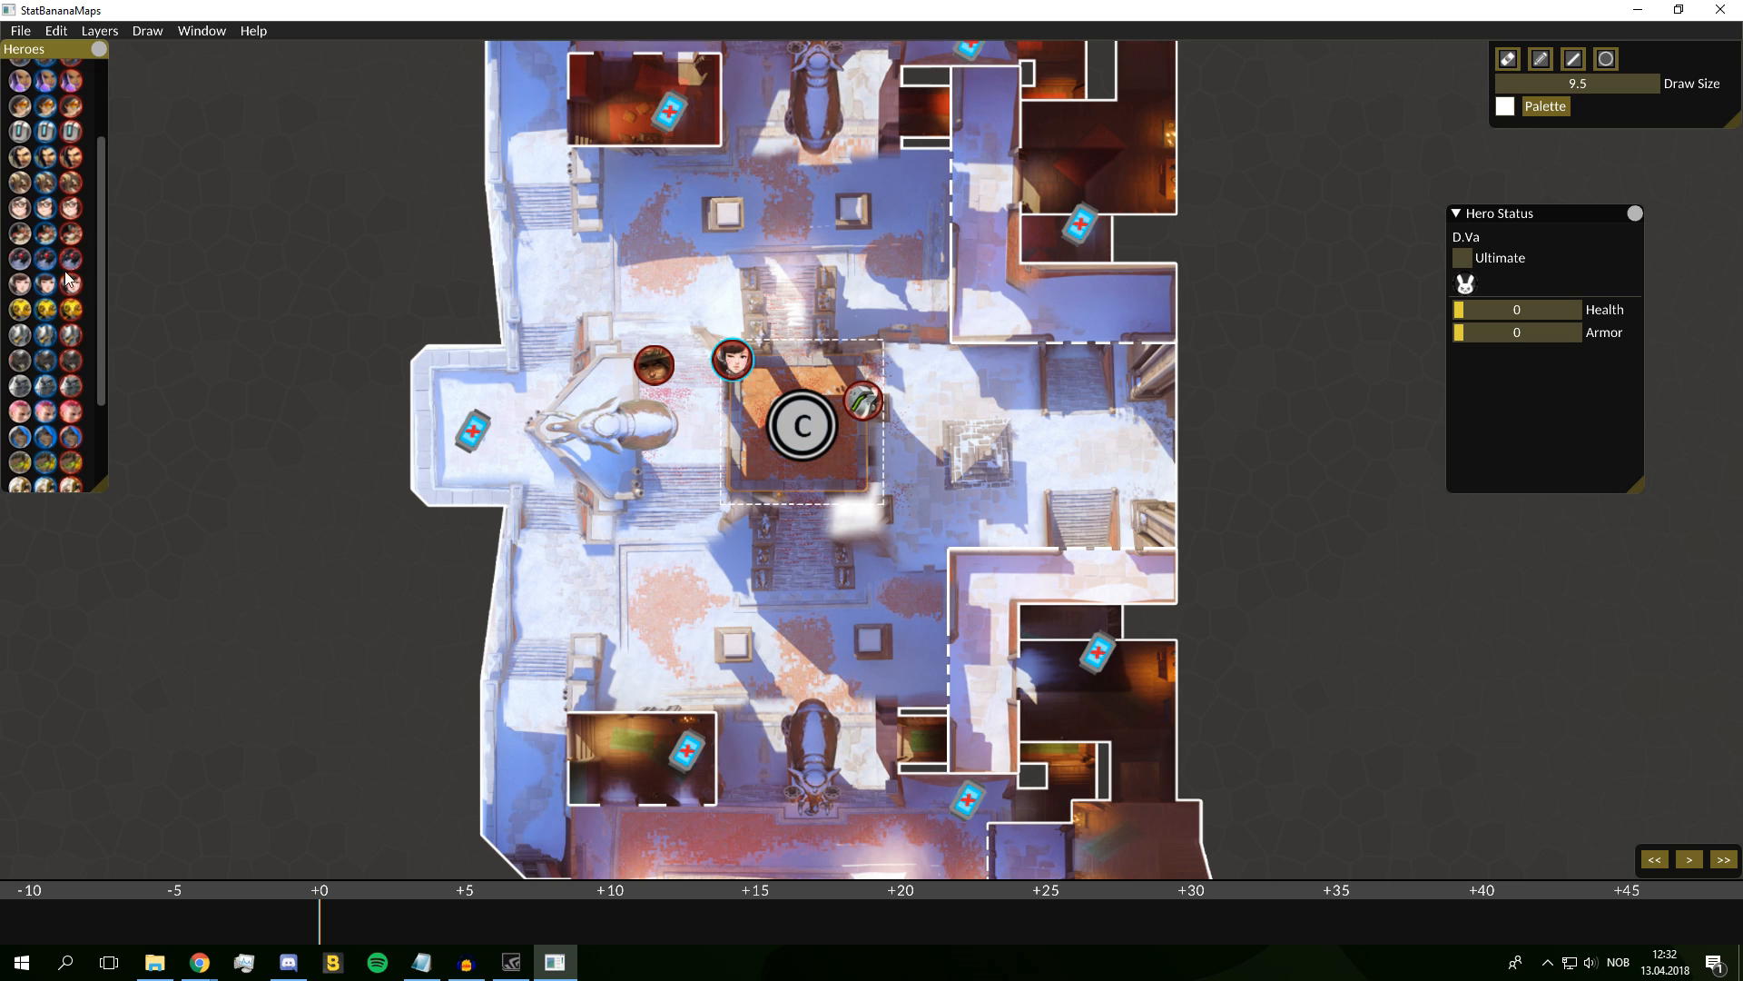
scroll(71, 192, "up", 1)
scroll(70, 177, "down", 1)
left_click_drag(76, 402, 711, 464)
Regroup the team by moving D.Va between Mccree and Winston, Mccree closer to her, and Genji onto the northwest part of the capture point
left_click_drag(696, 344, 701, 395)
left_click_drag(700, 395, 719, 399)
left_click_drag(710, 463, 711, 468)
scroll(712, 490, "up", 1)
left_click_drag(735, 490, 724, 470)
left_click_drag(717, 411, 695, 427)
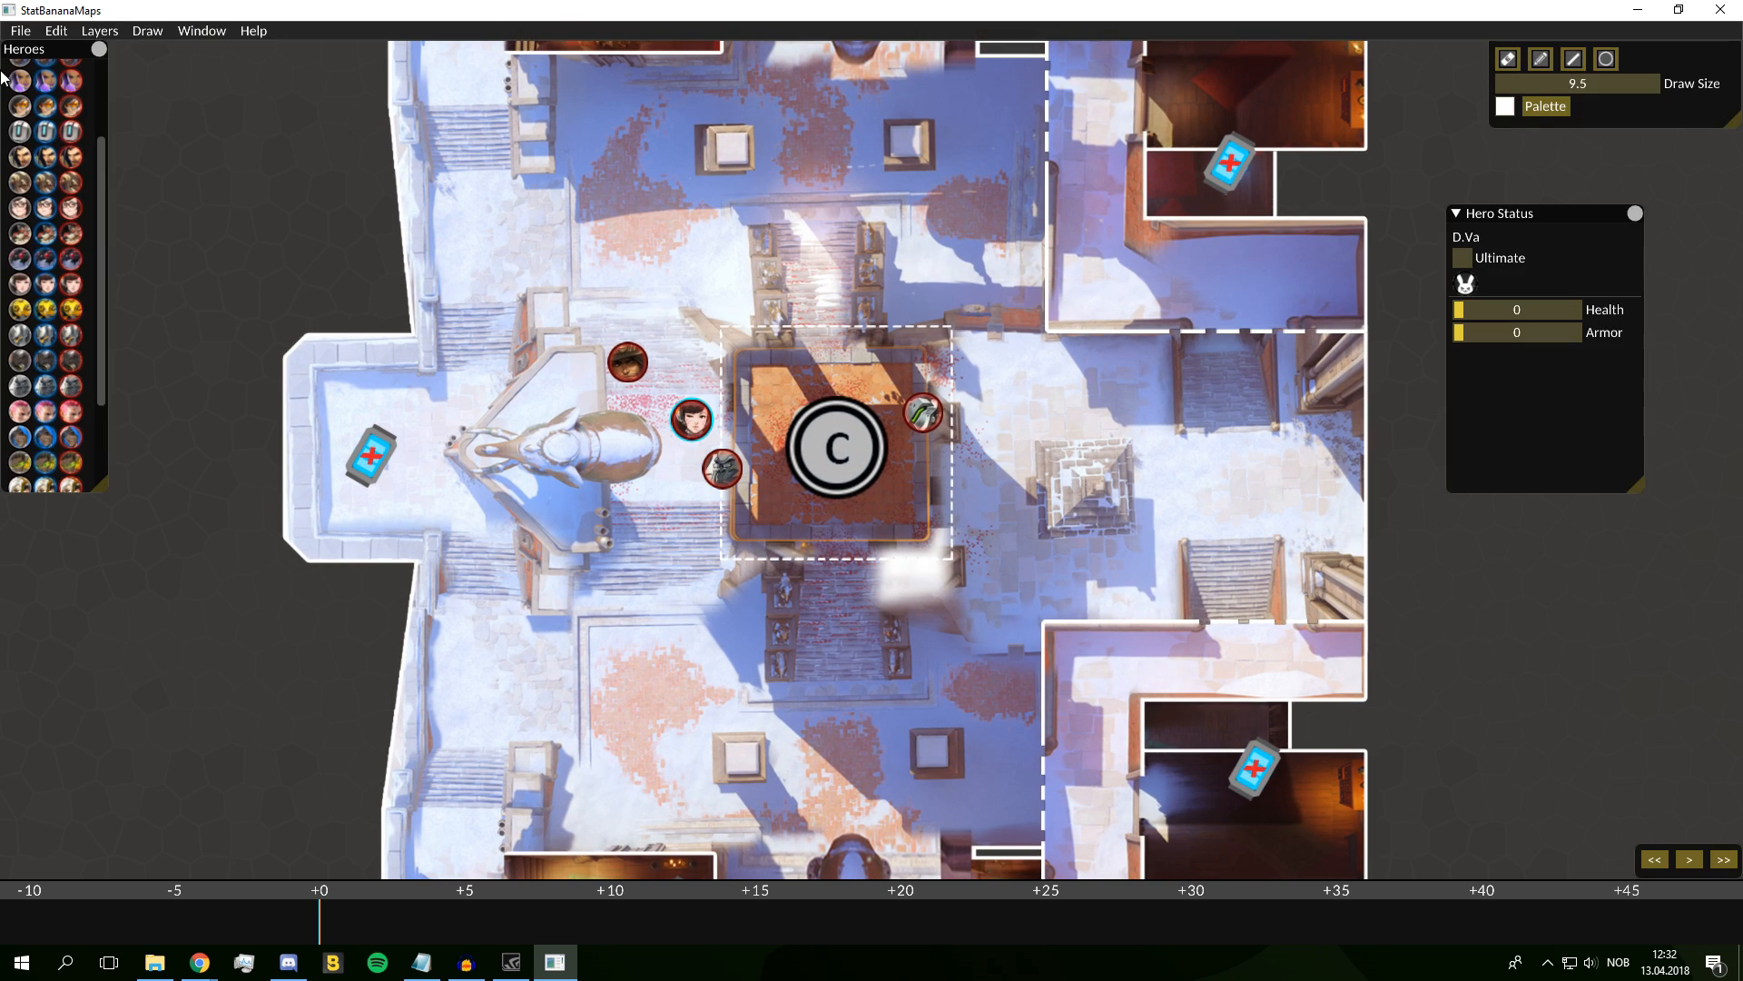
left_click_drag(625, 377, 651, 384)
left_click_drag(924, 427, 800, 412)
Place the red-team Lucio icon beside Genji and Brigitte at the north edge of the capture area
scroll(82, 316, "down", 3)
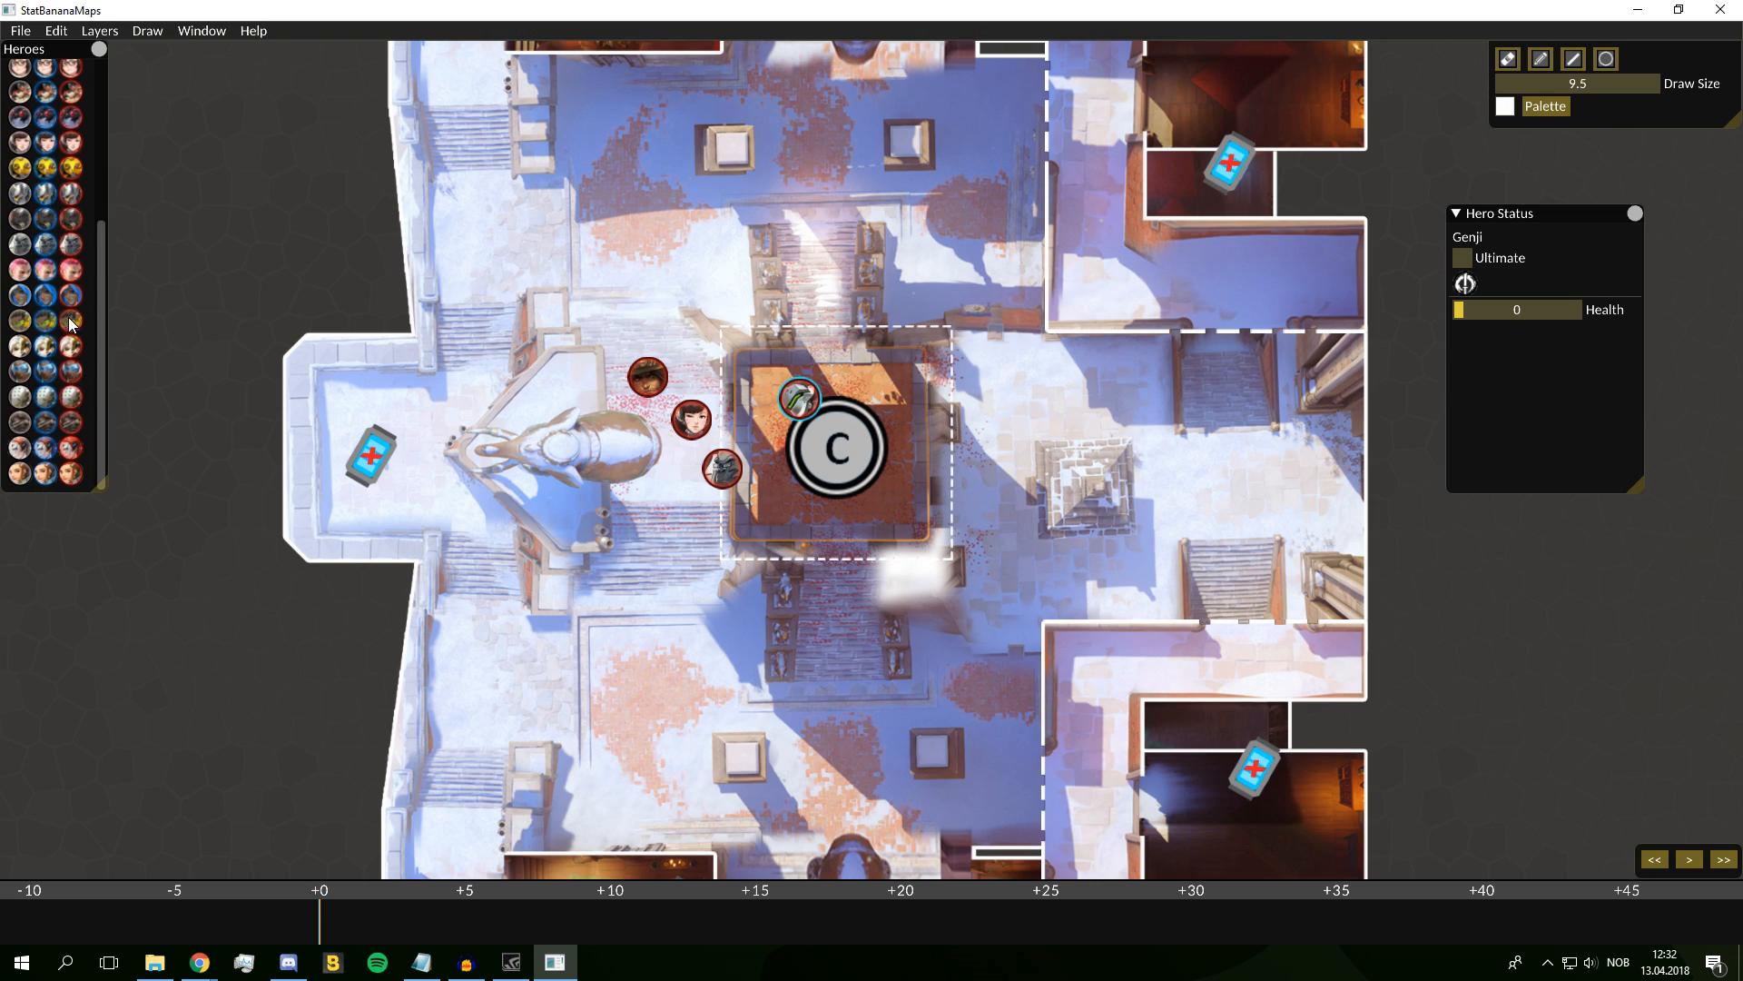
left_click_drag(81, 336, 757, 400)
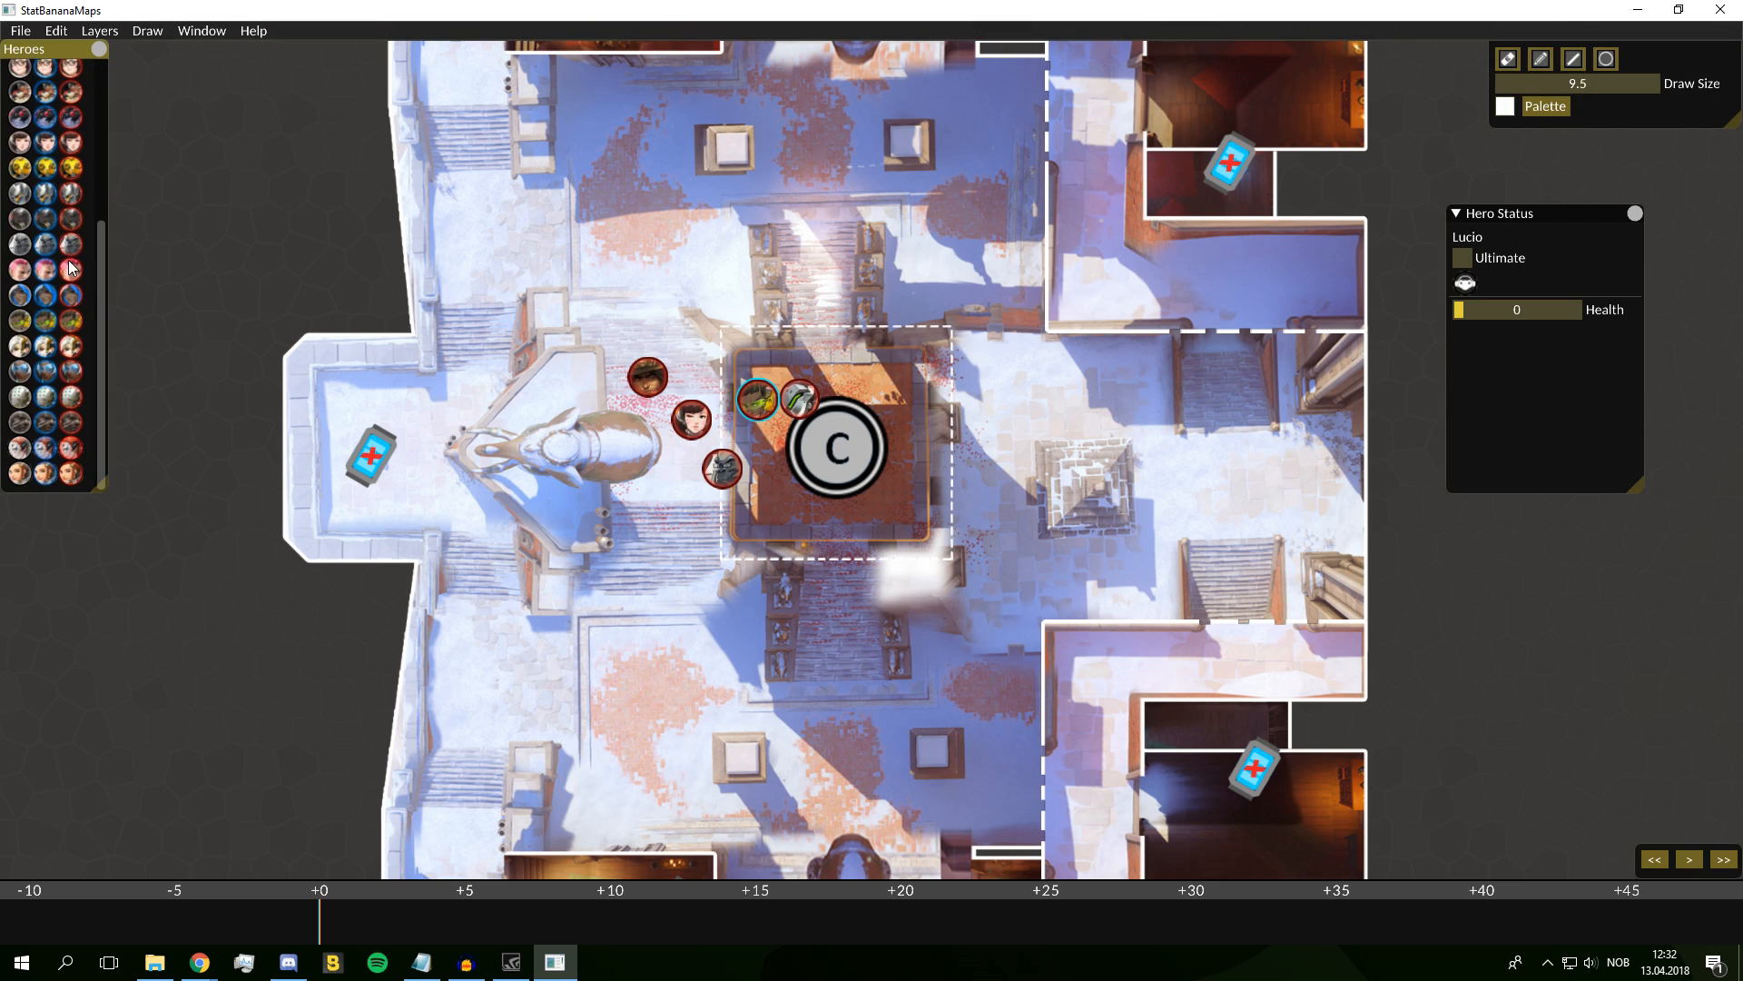
left_click_drag(70, 473, 822, 337)
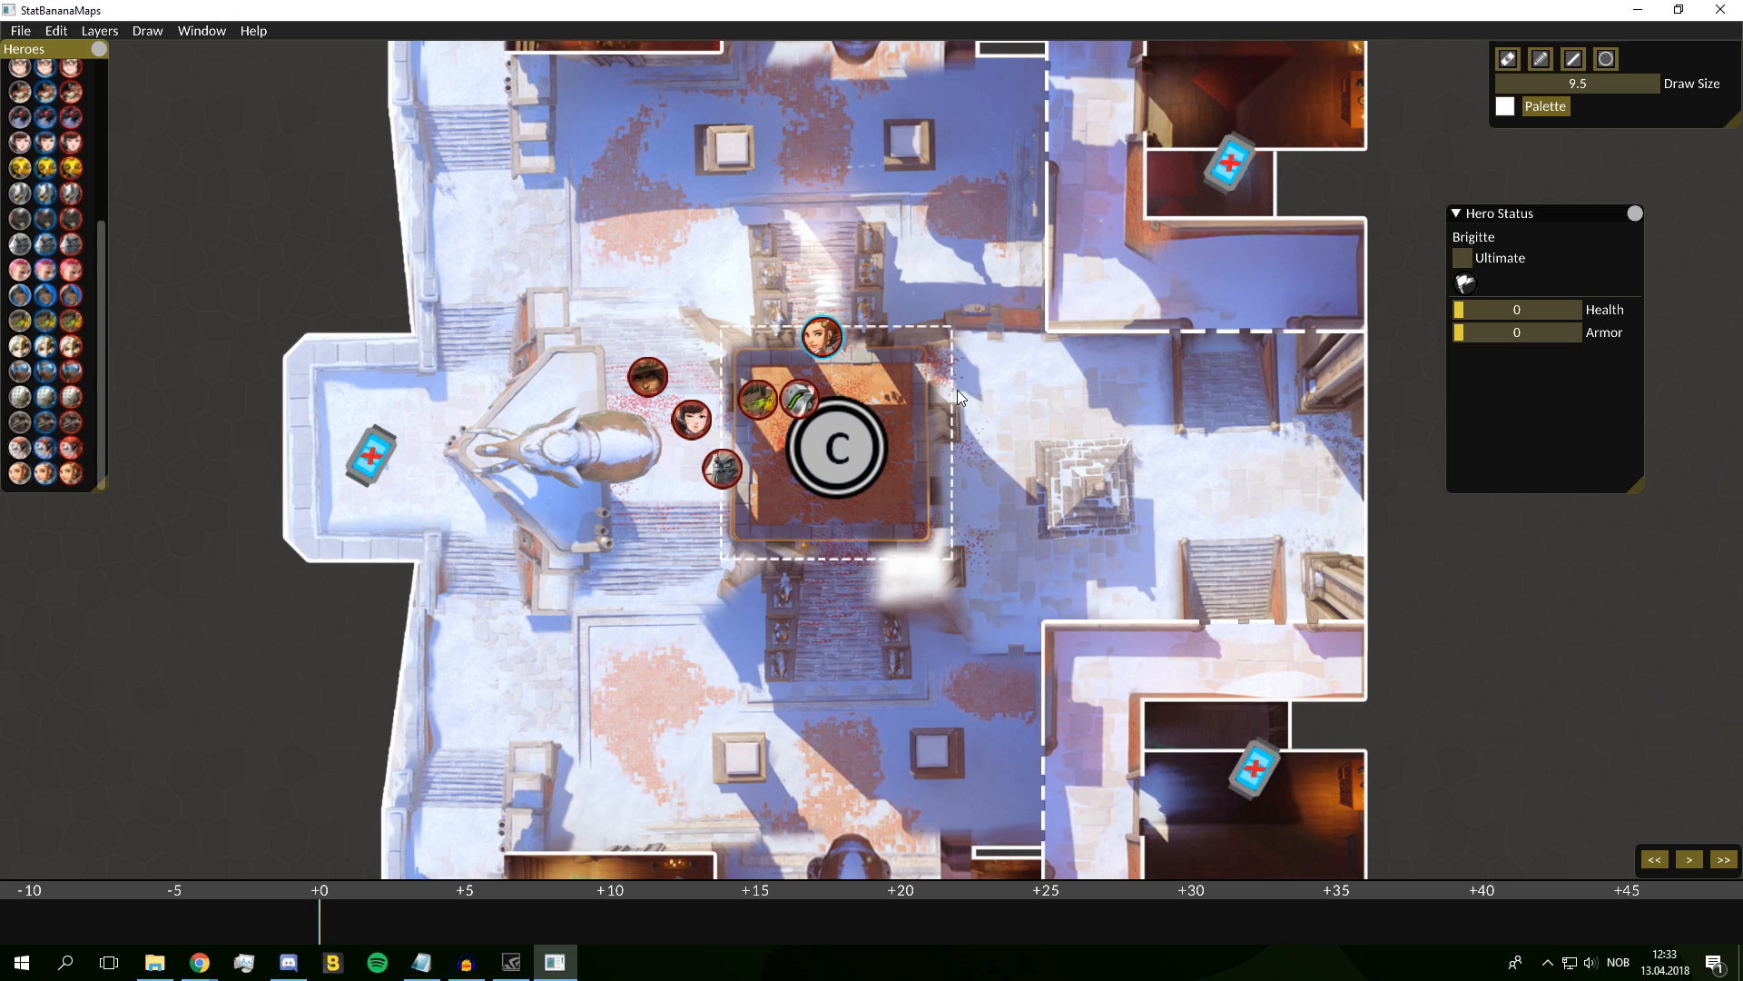
Set Brigitte to 200 health and 50 armor, Genji and Lucio to 200 health, and D.Va to 400 health, raising her armor too
left_click_drag(1471, 310, 1647, 318)
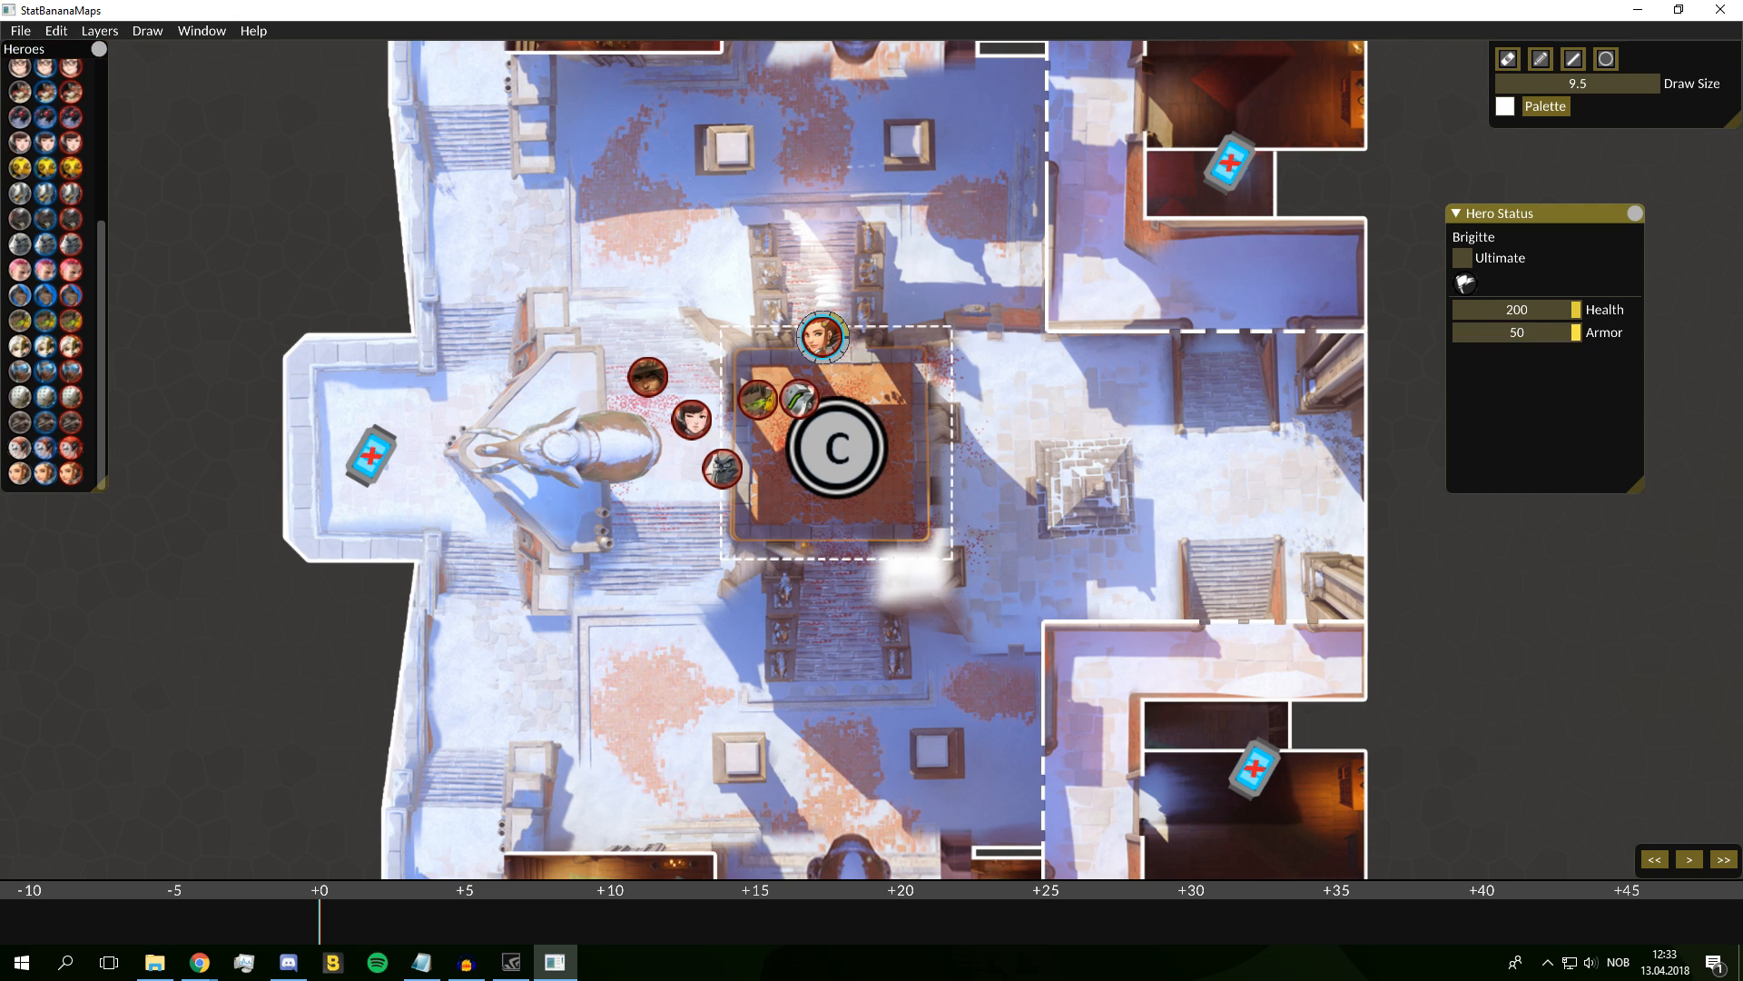
left_click(811, 409)
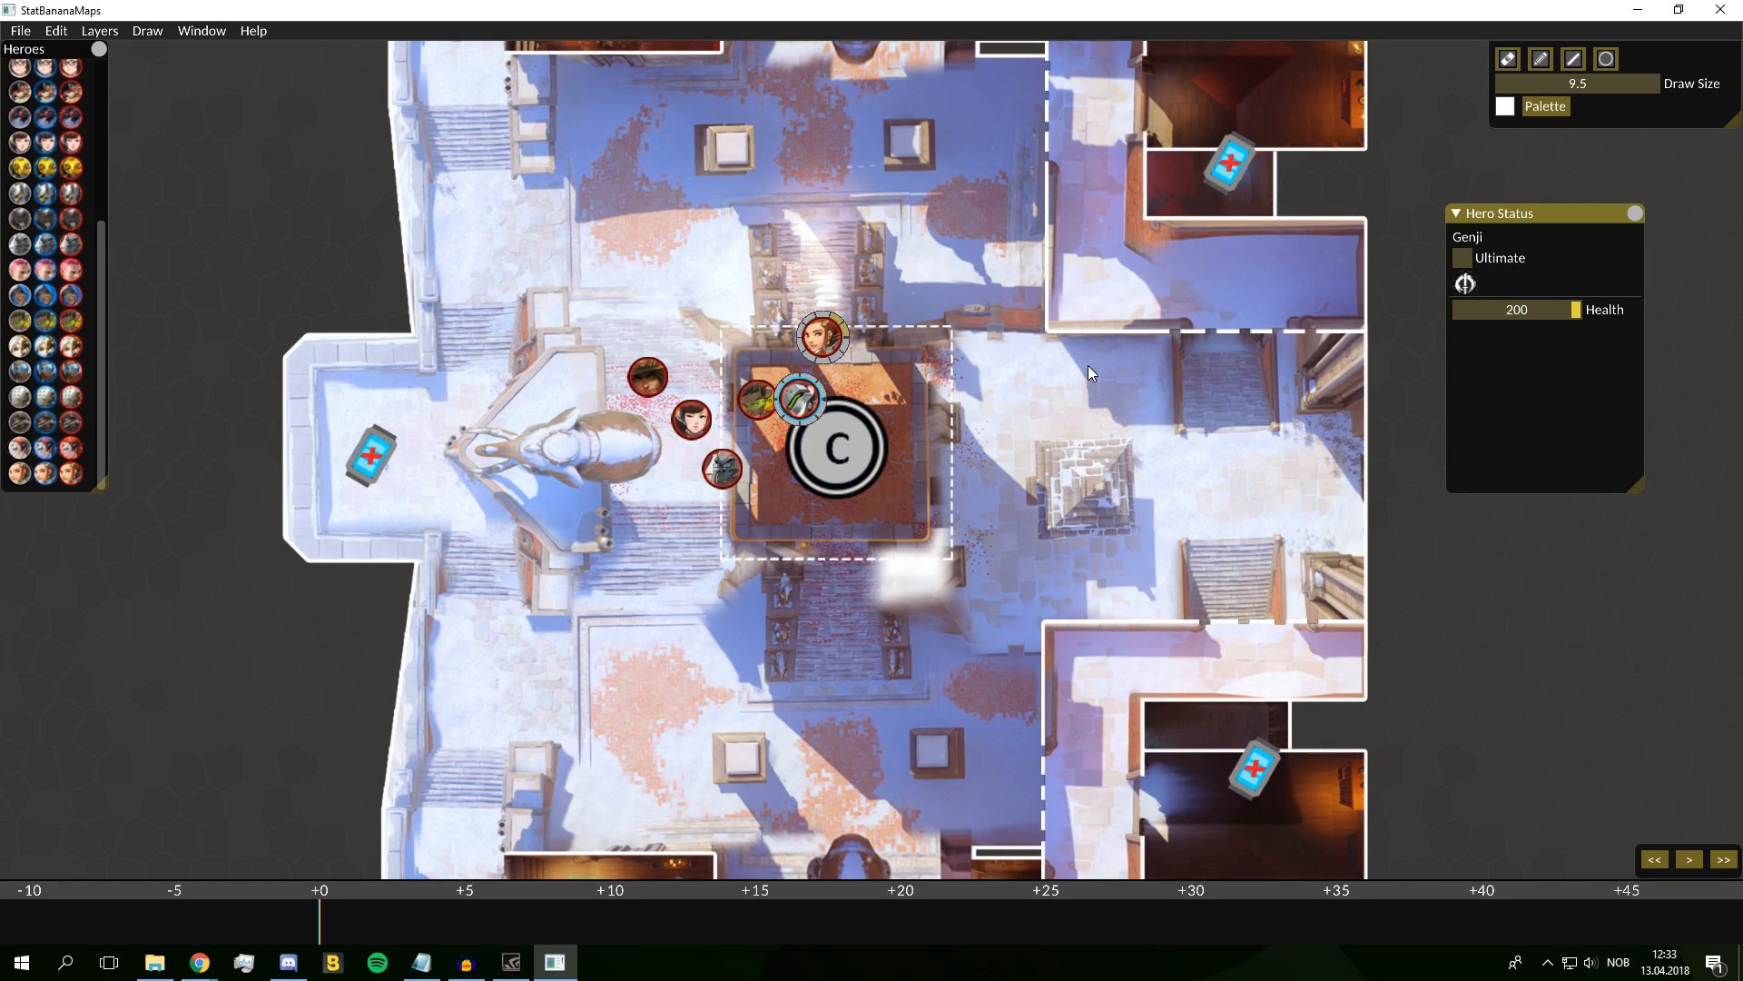
left_click(757, 398)
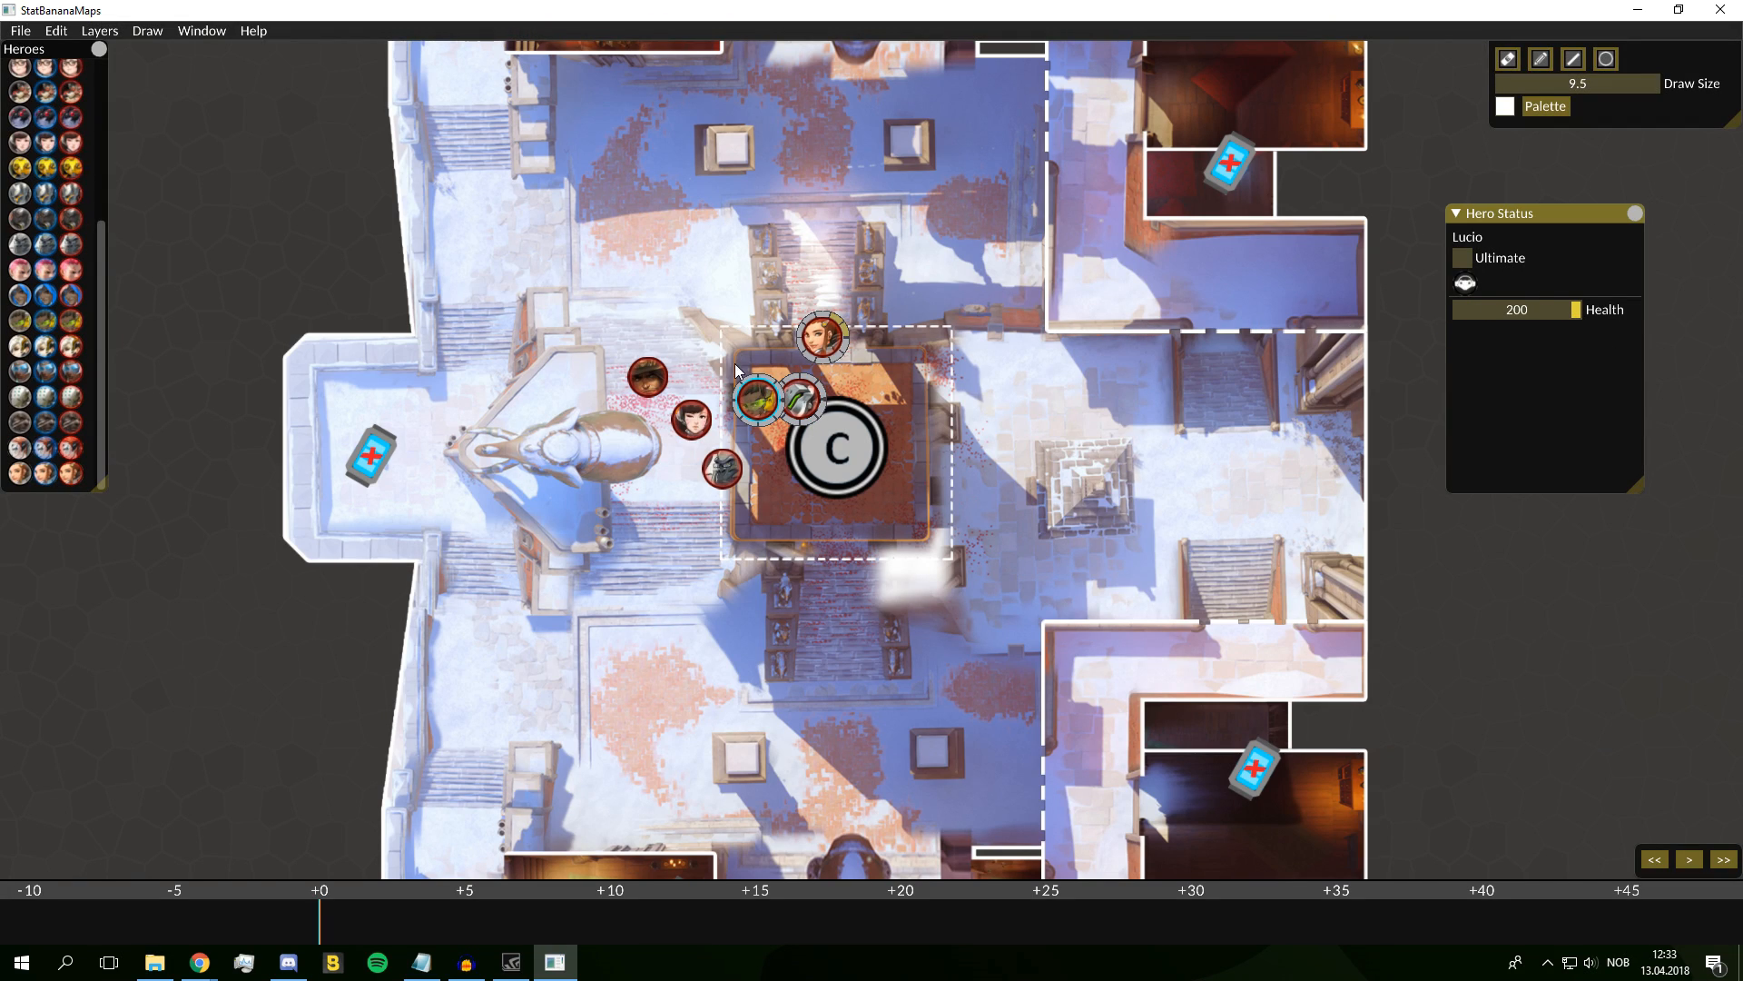
left_click(694, 423)
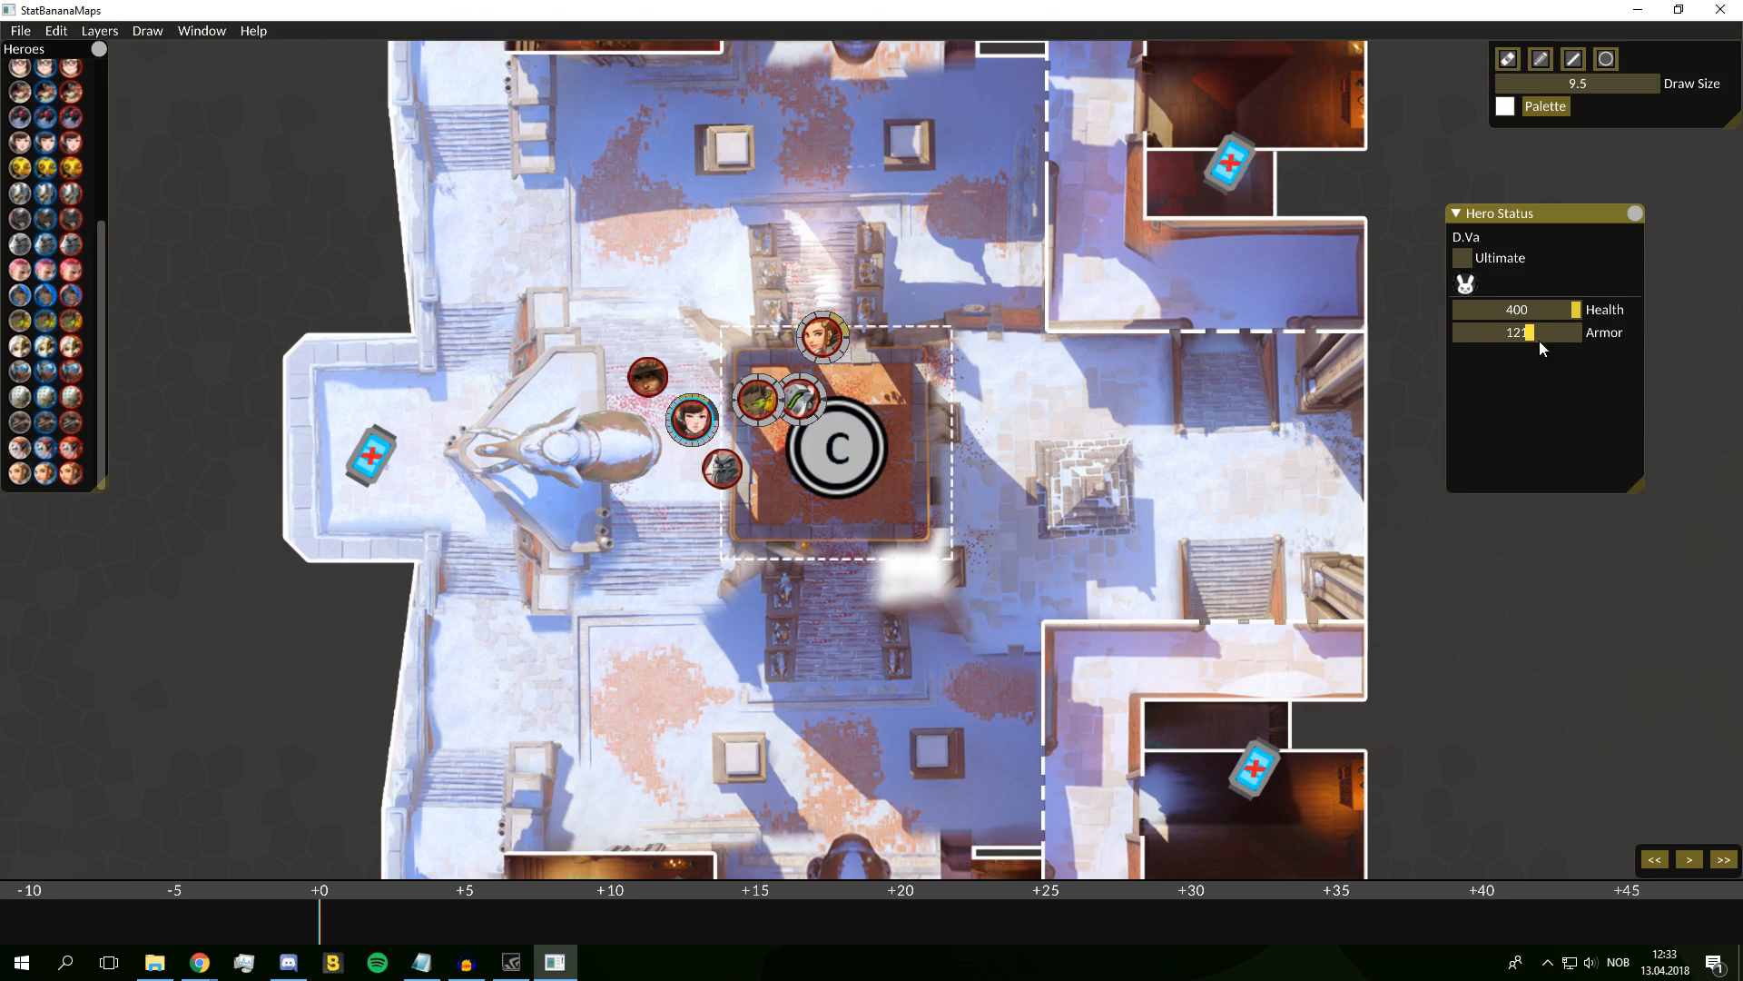
Set Winston to 400 health and 100 armor, and Mccree to 200 health
left_click(720, 472)
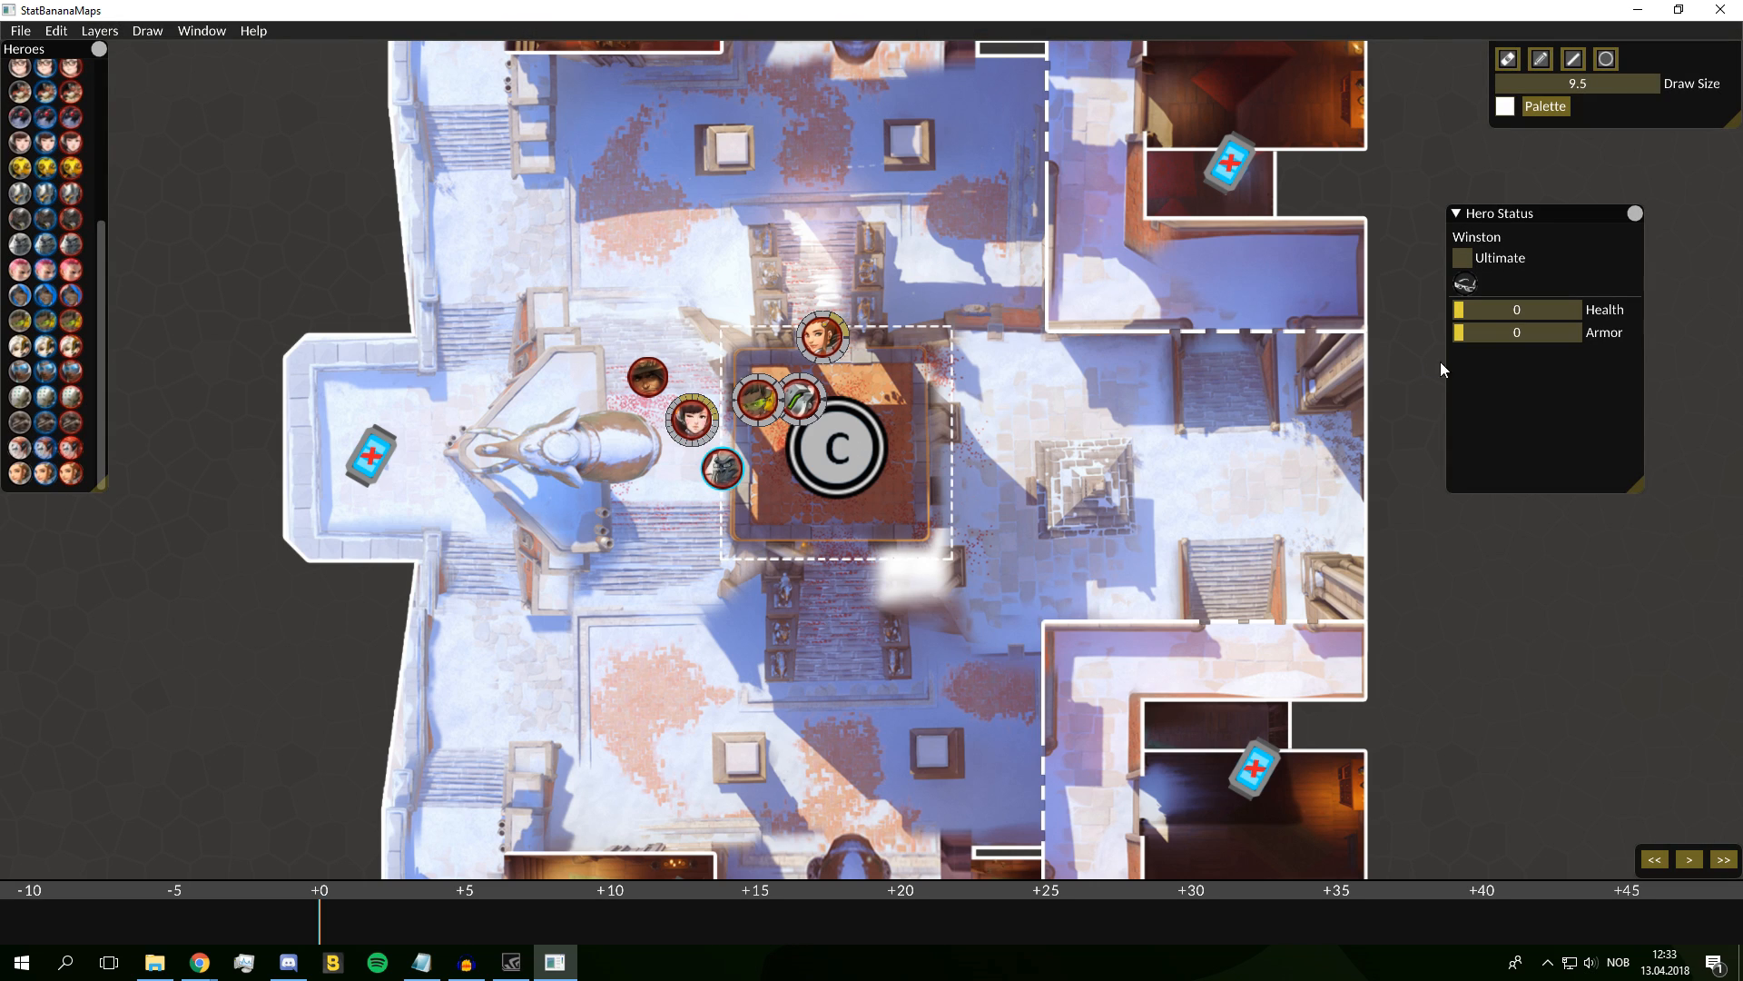
left_click_drag(1459, 333, 1691, 332)
left_click_drag(1456, 309, 1589, 309)
left_click(648, 376)
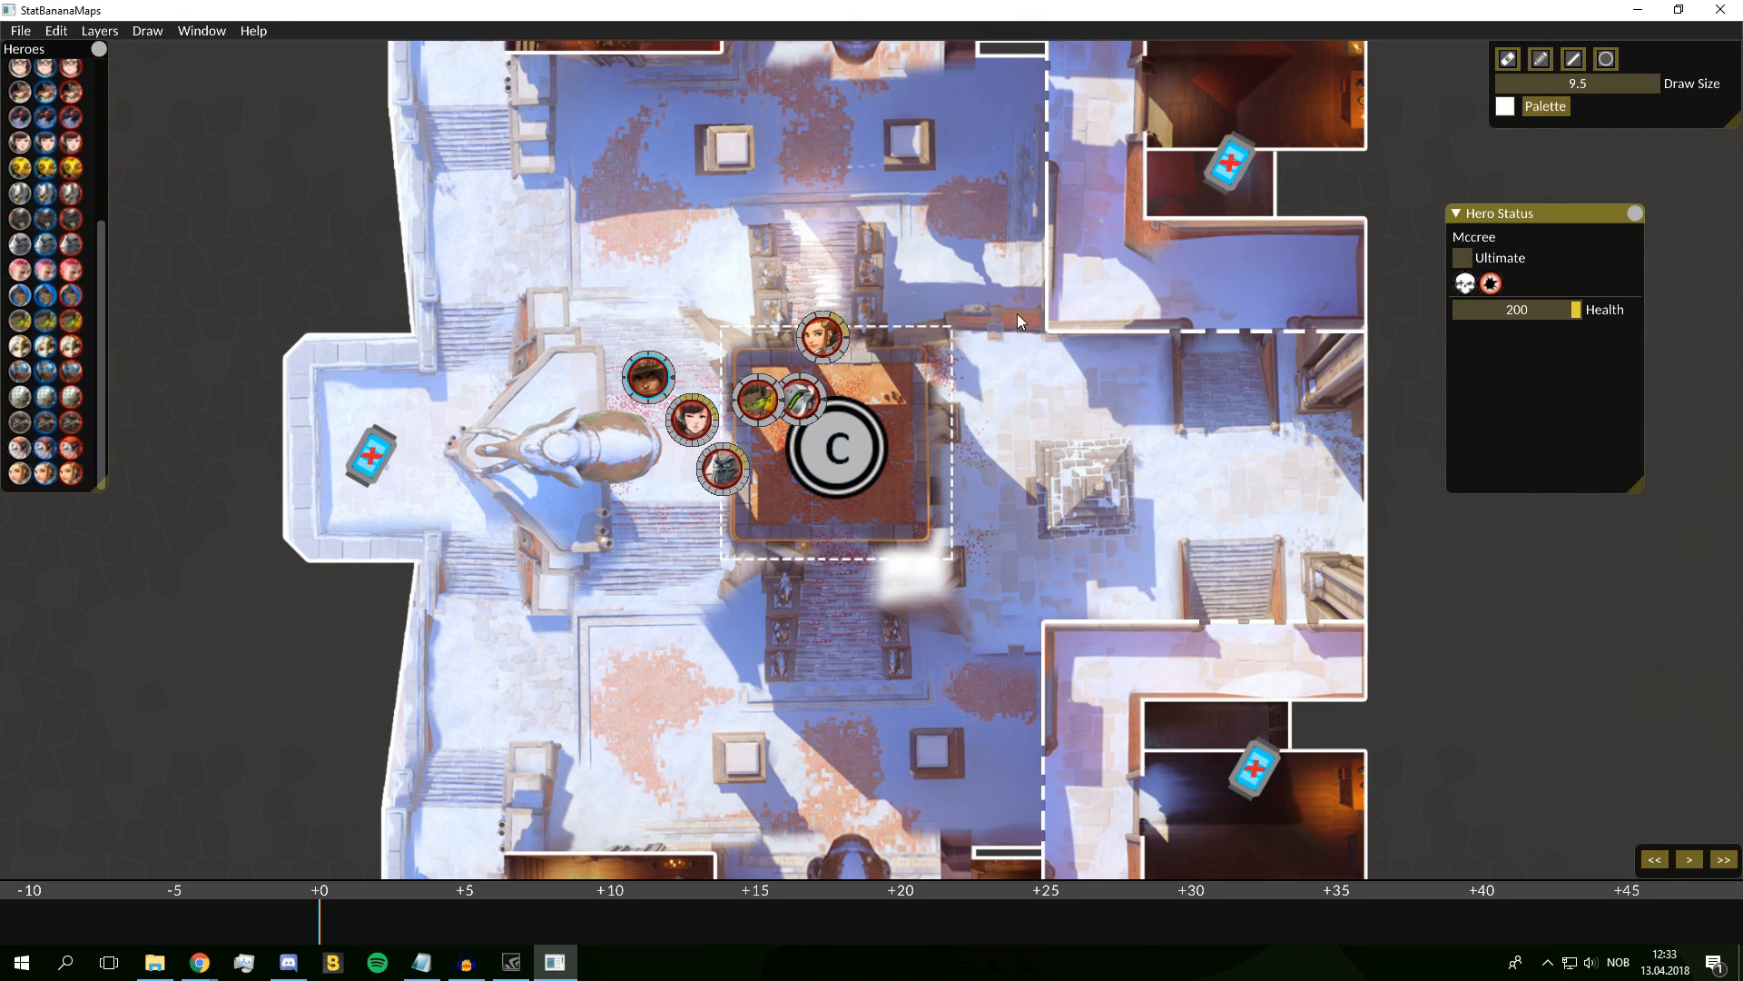
Move Winston southwest of the capture point, set his armor to 0 and lower his health to about half
scroll(647, 433, "up", 1)
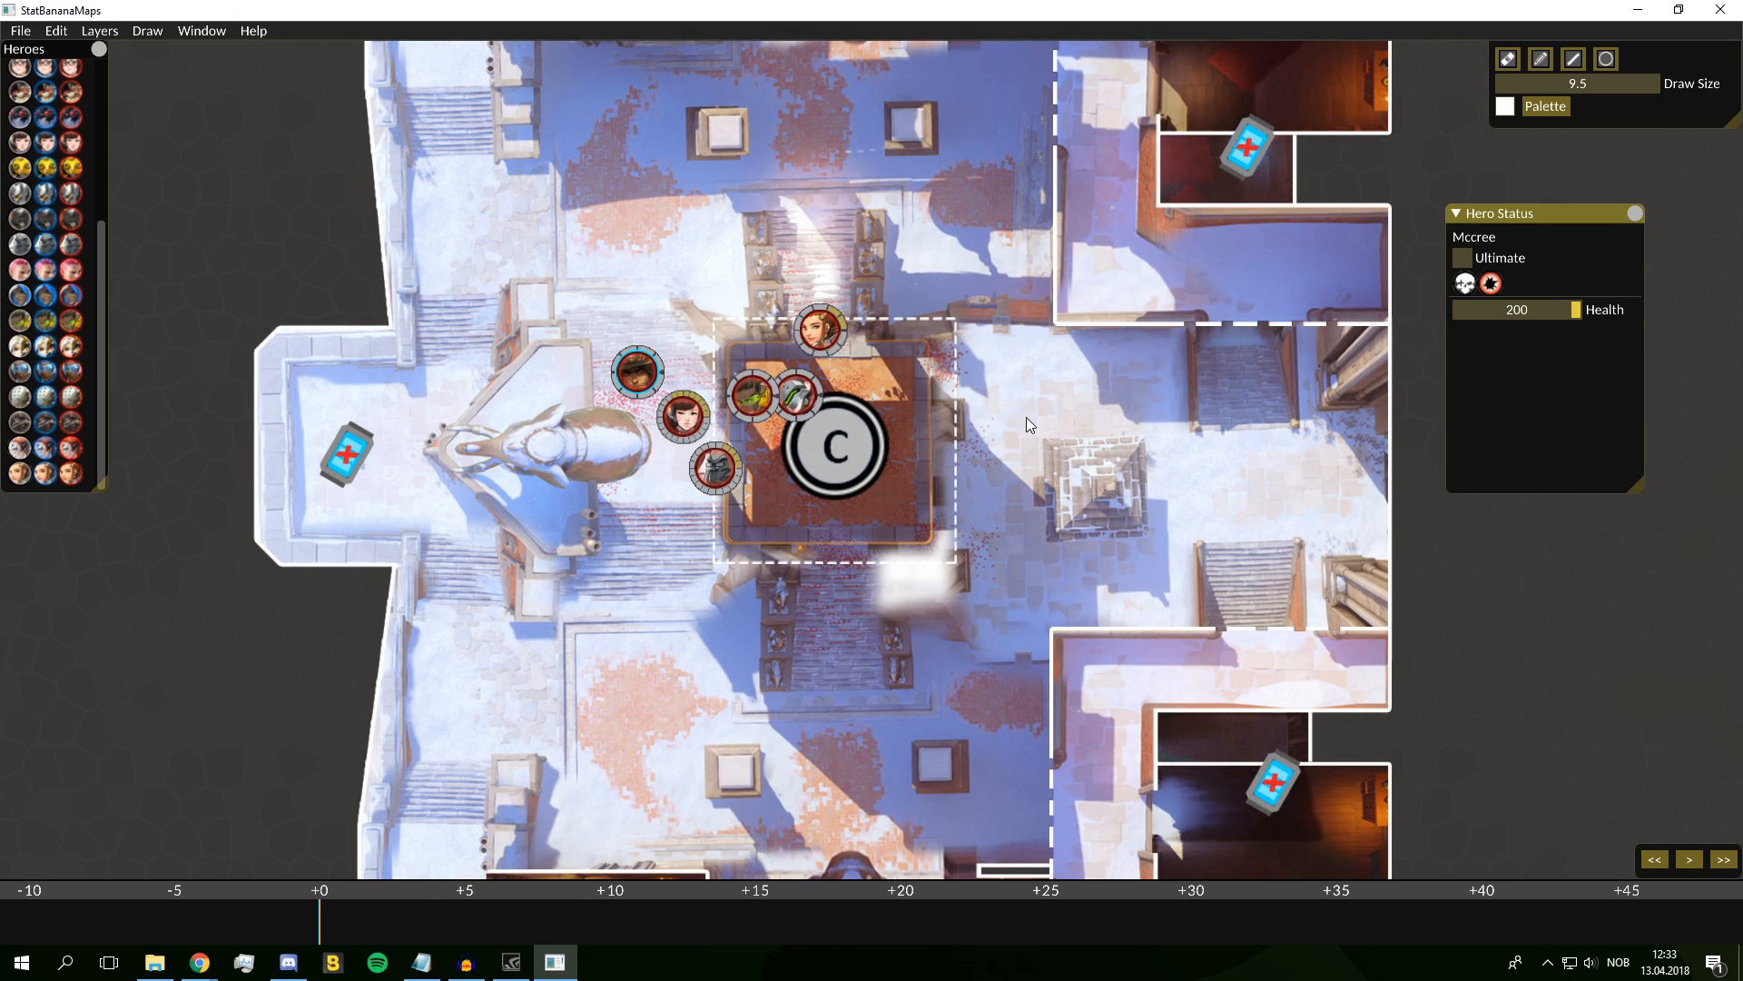
left_click_drag(716, 467, 662, 596)
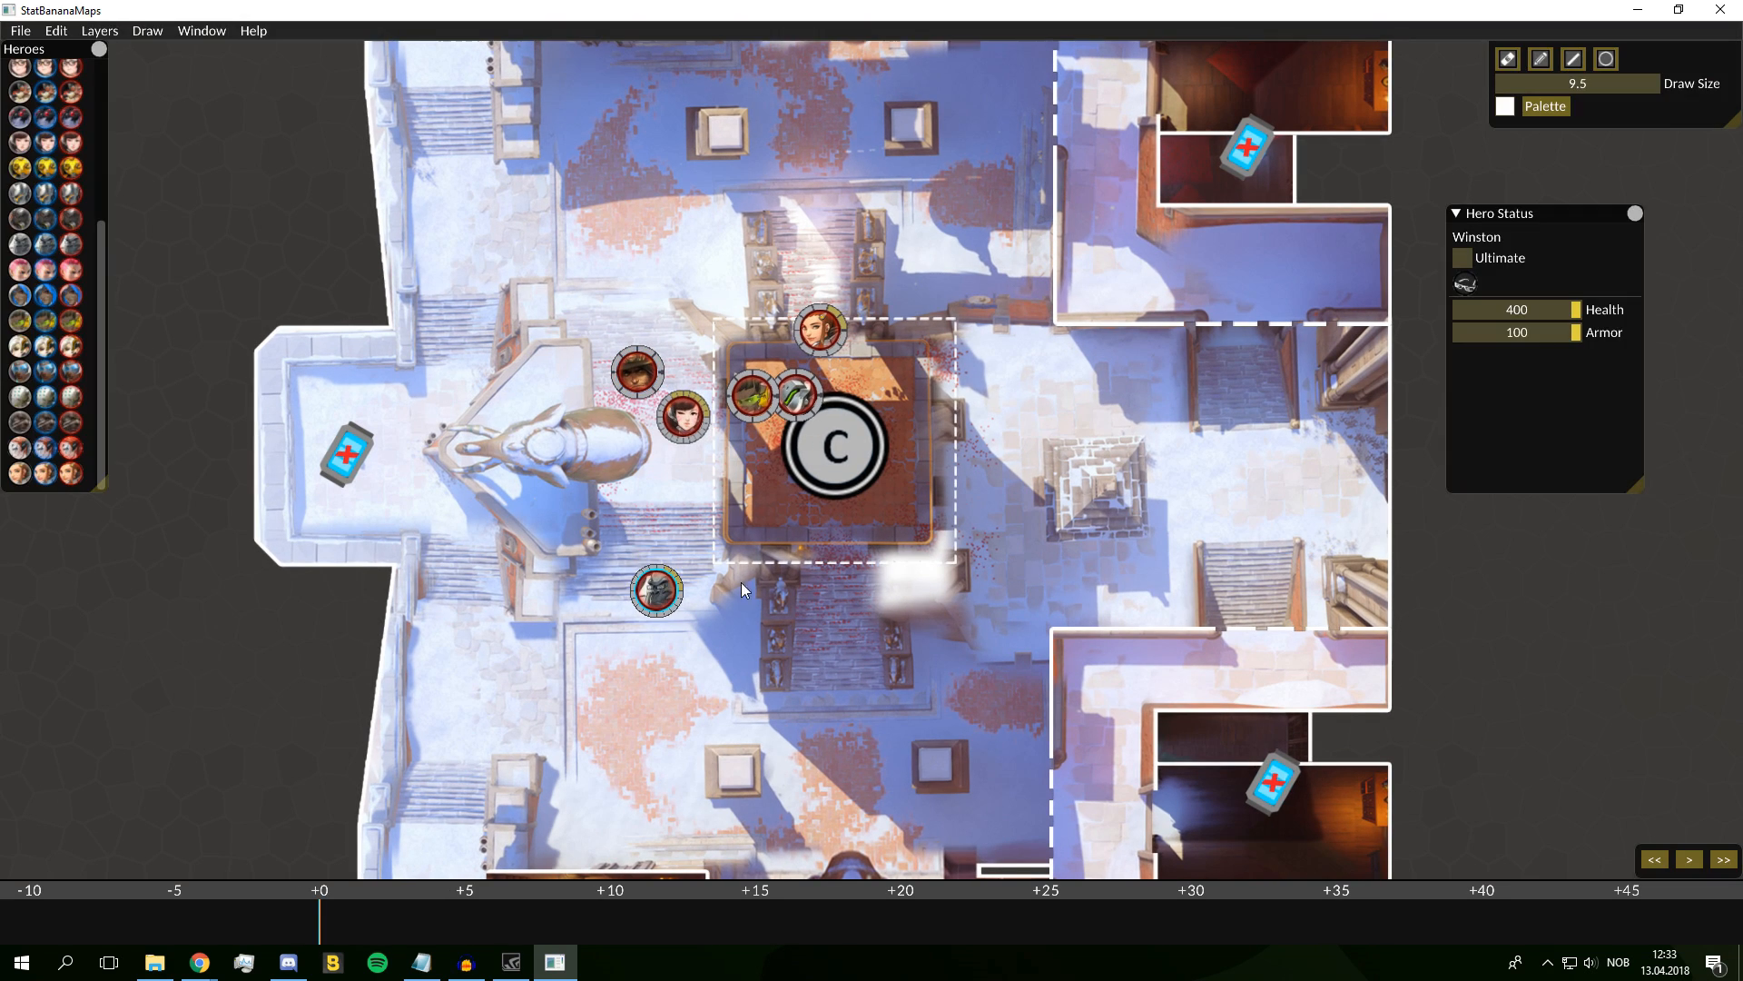
left_click_drag(1576, 334, 1408, 345)
left_click_drag(1576, 310, 1519, 311)
left_click(656, 656)
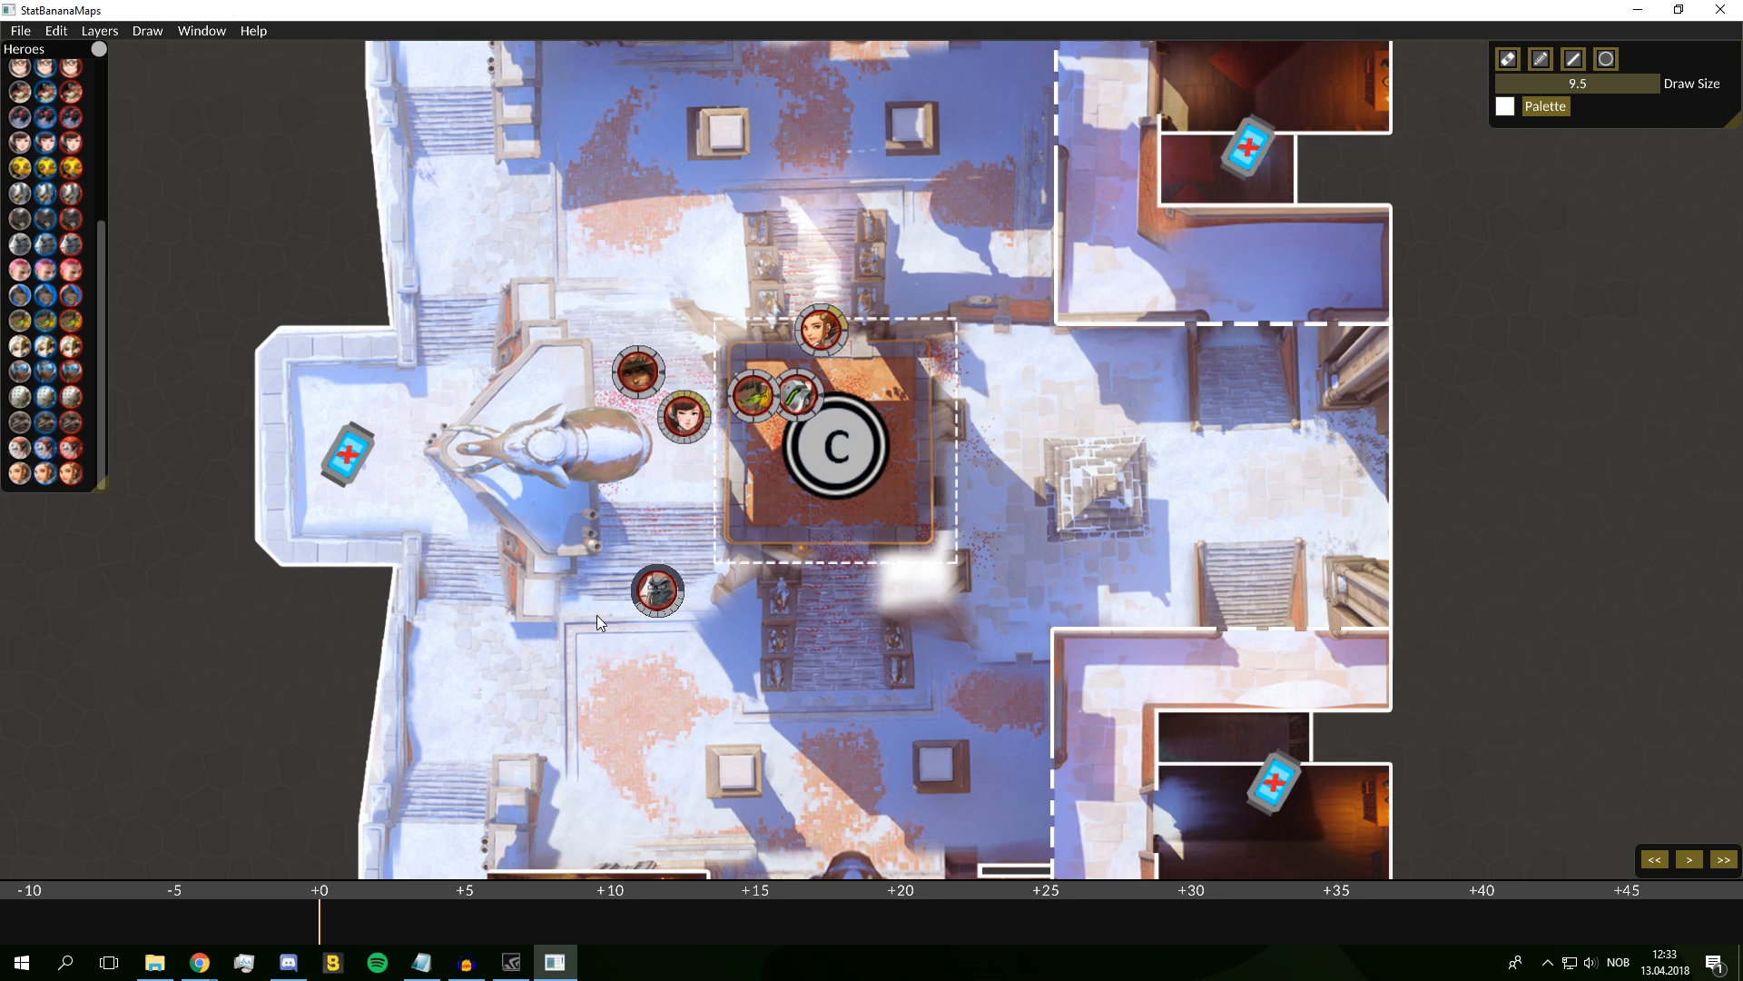
left_click(661, 601)
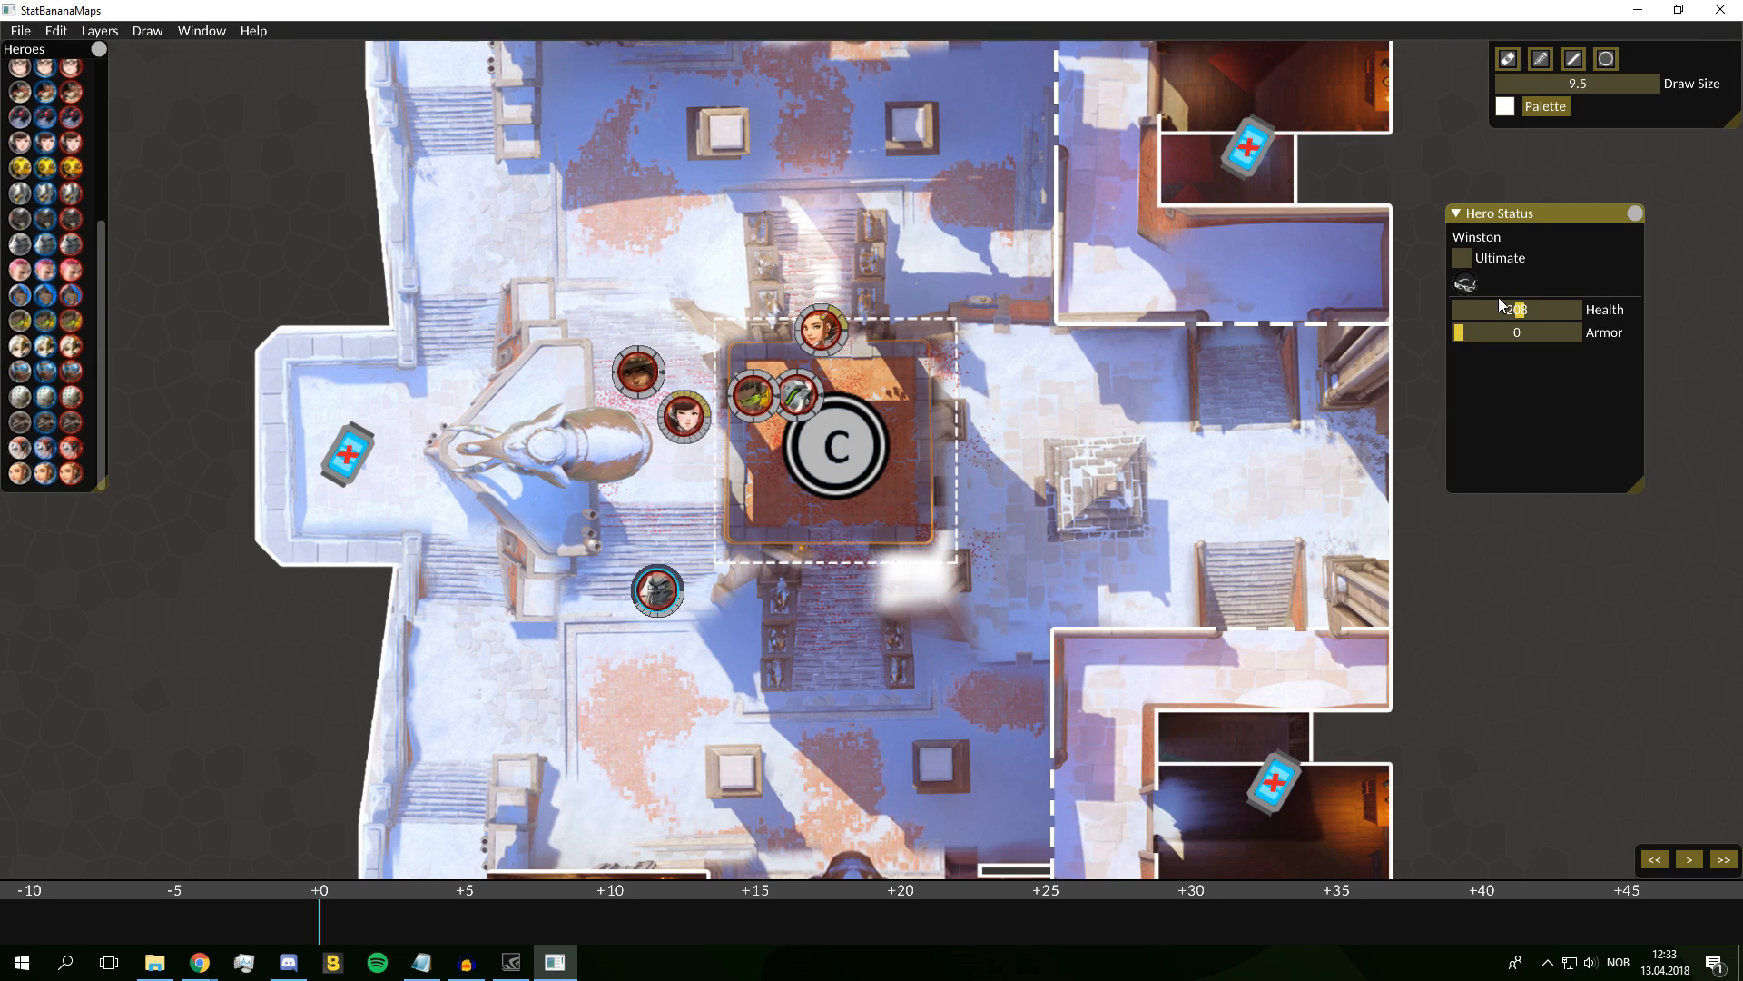
Move the Hero Status window closer to the heroes and restore Winston to 400 health and 100 armor
left_click_drag(1500, 298, 1239, 263)
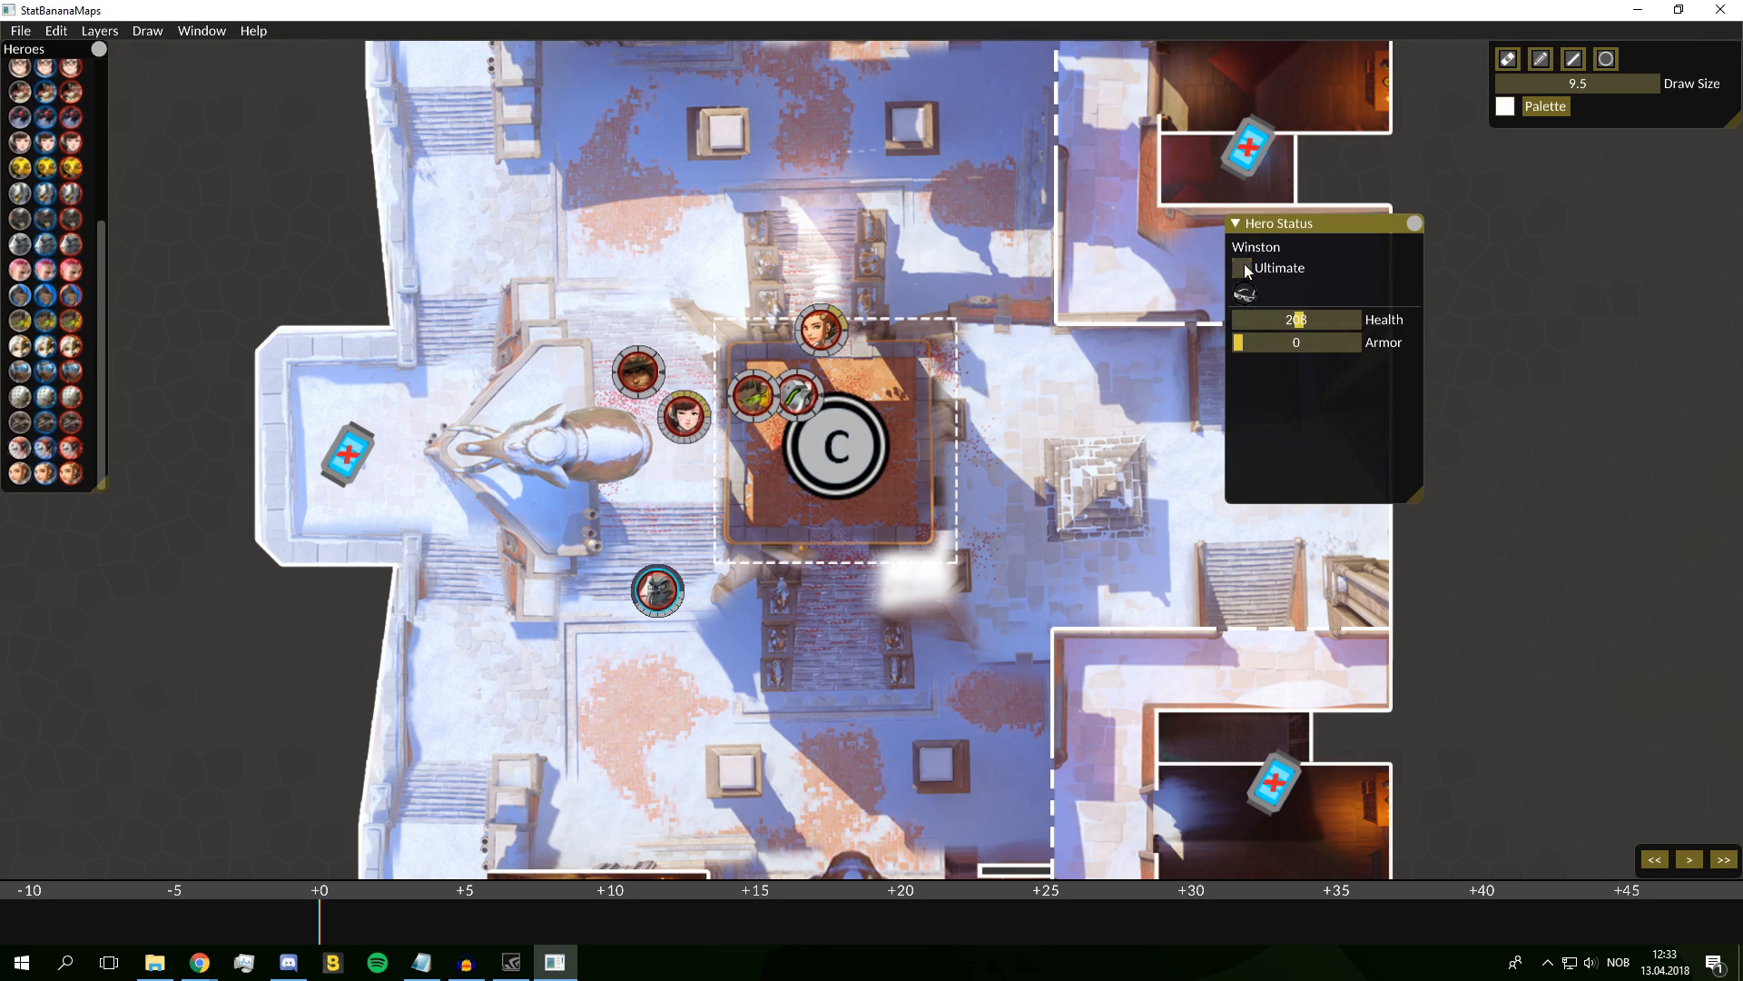
left_click_drag(1274, 347, 1362, 345)
Mark the ultimates of Winston, Lucio and Genji as ready
left_click(1241, 267)
left_click(753, 395)
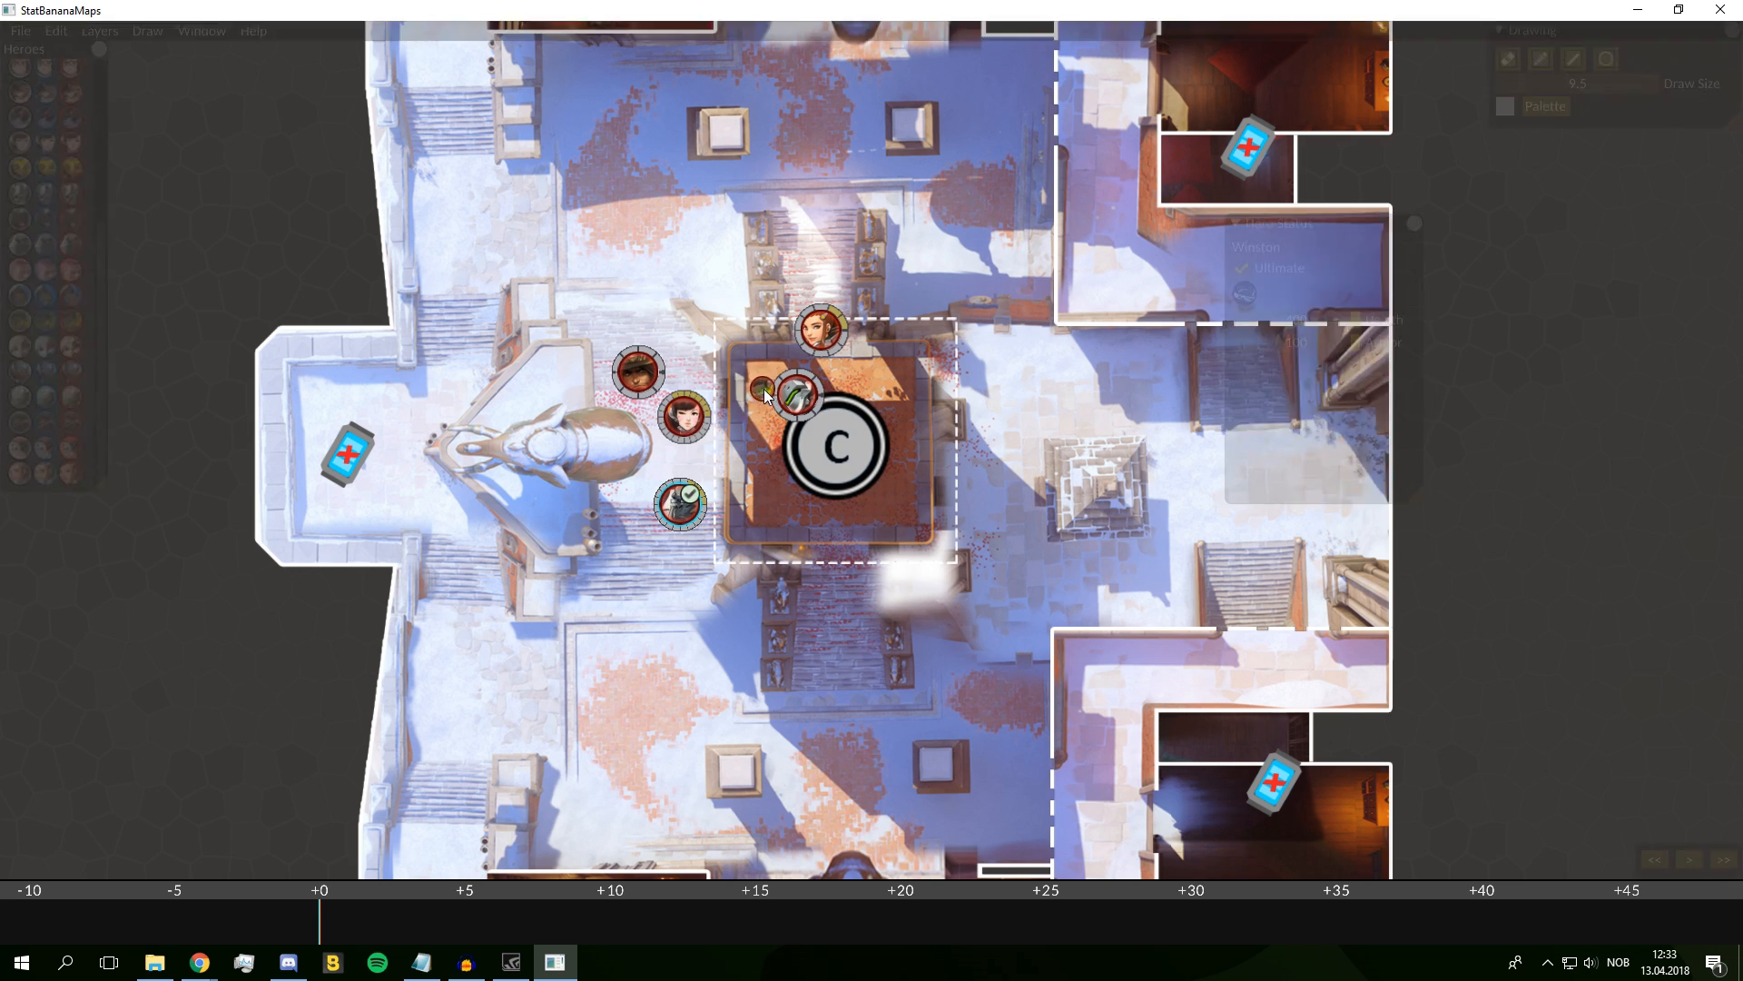
left_click(1241, 267)
left_click(792, 400)
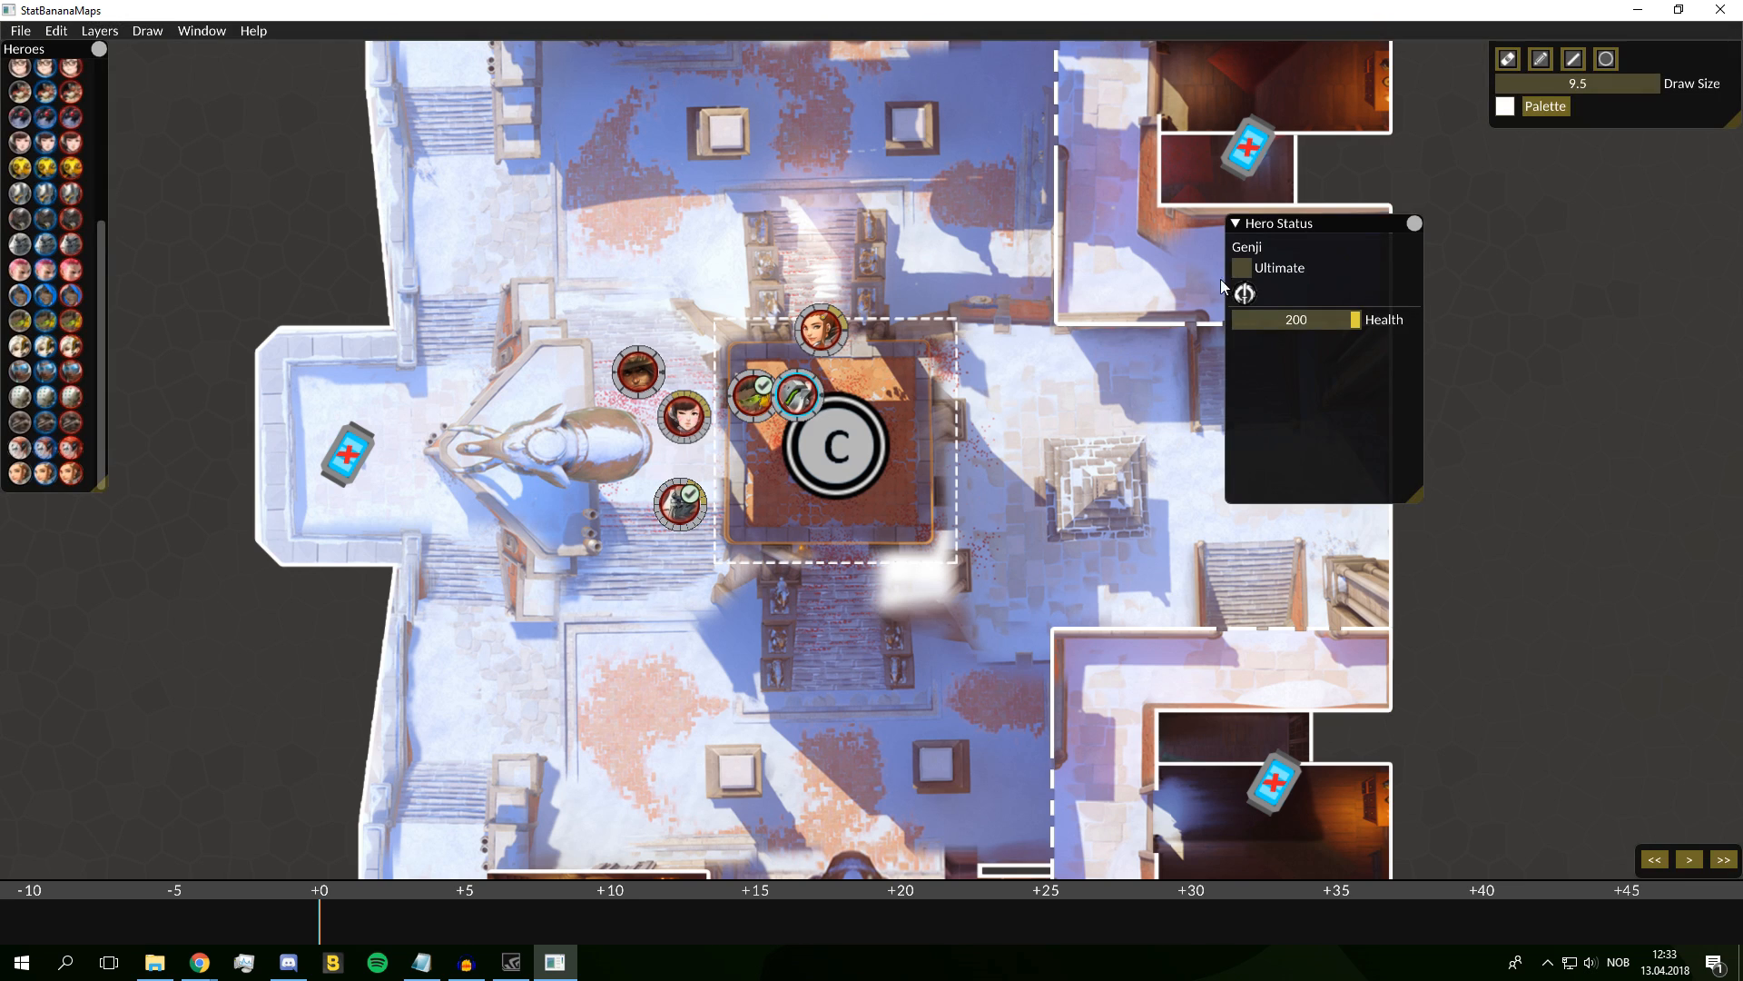
left_click(1241, 267)
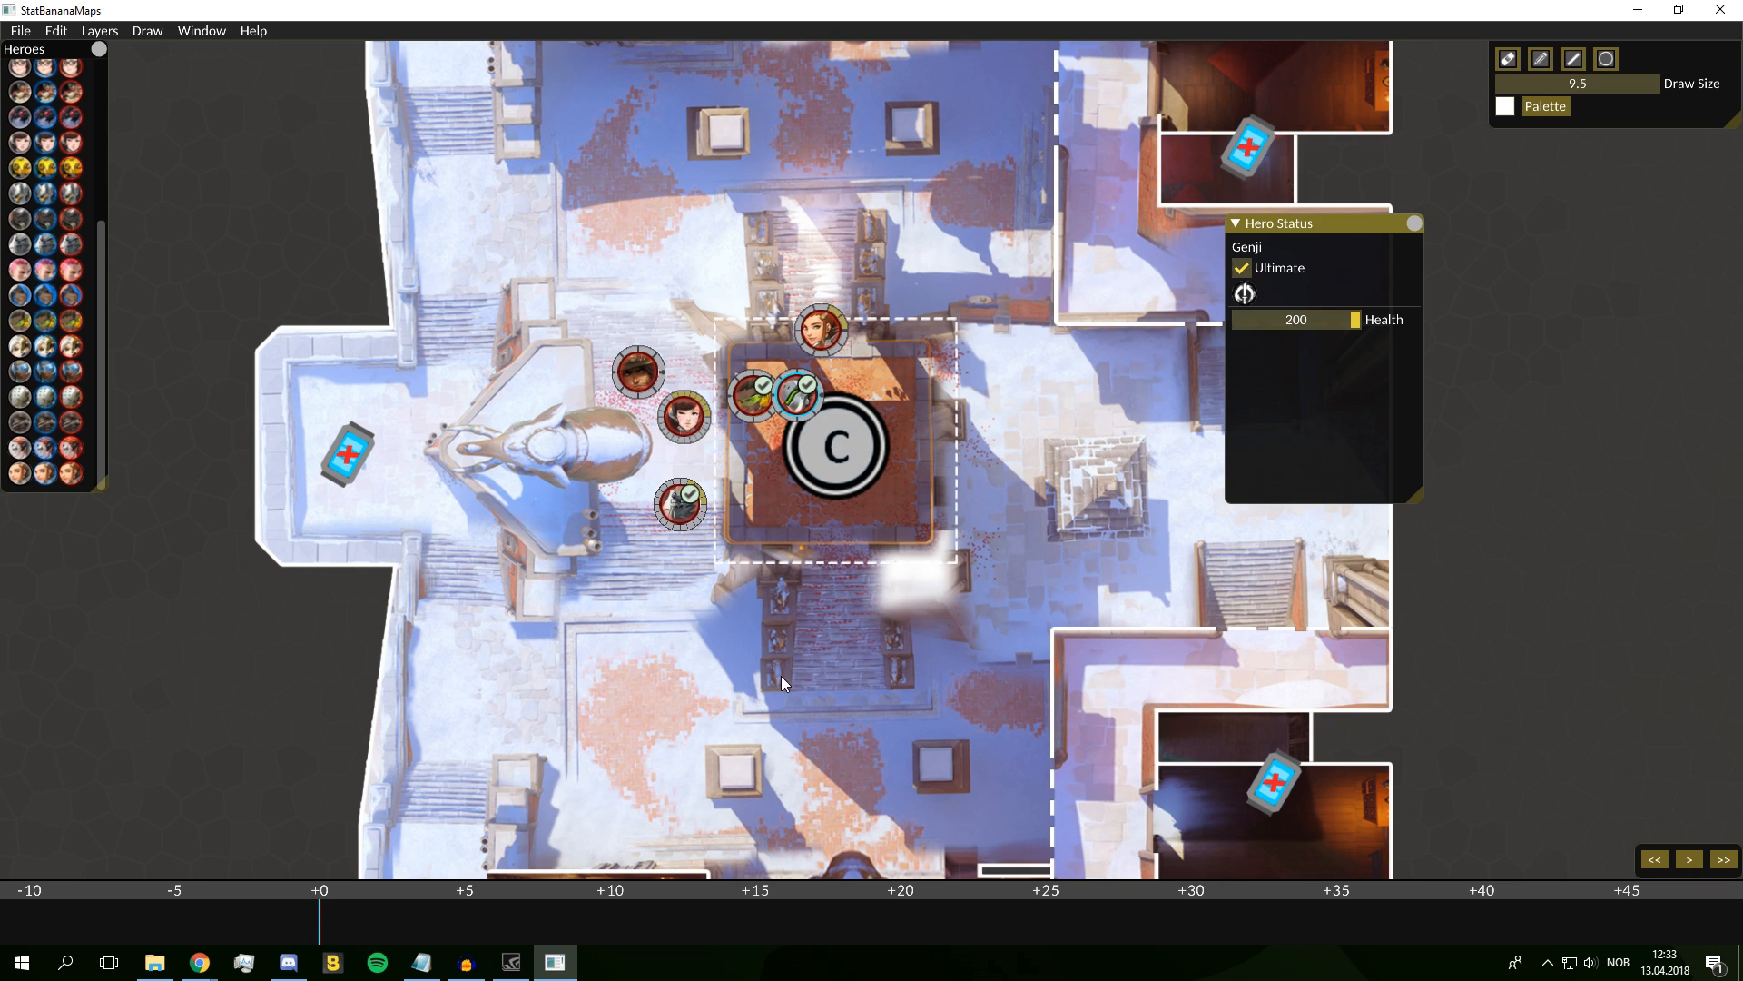
Clear the ultimate status of Genji, Lucio and Winston
left_click(1241, 267)
left_click(752, 395)
left_click(1241, 267)
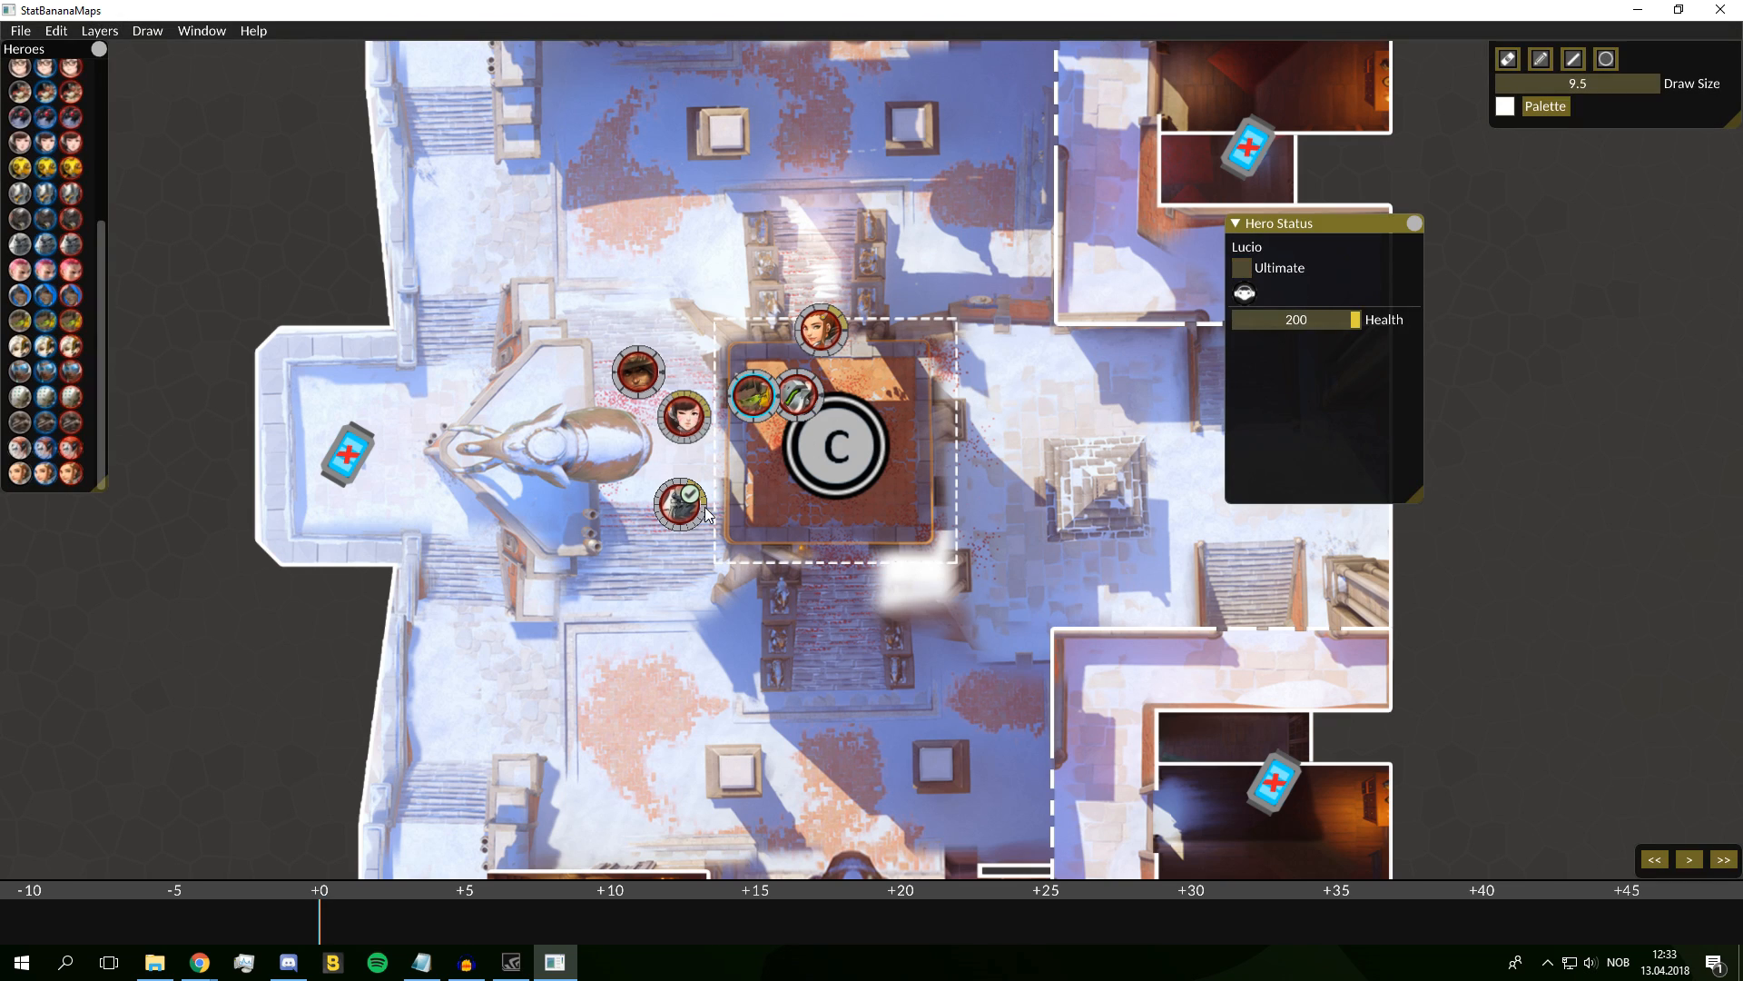
left_click(692, 508)
left_click(1241, 269)
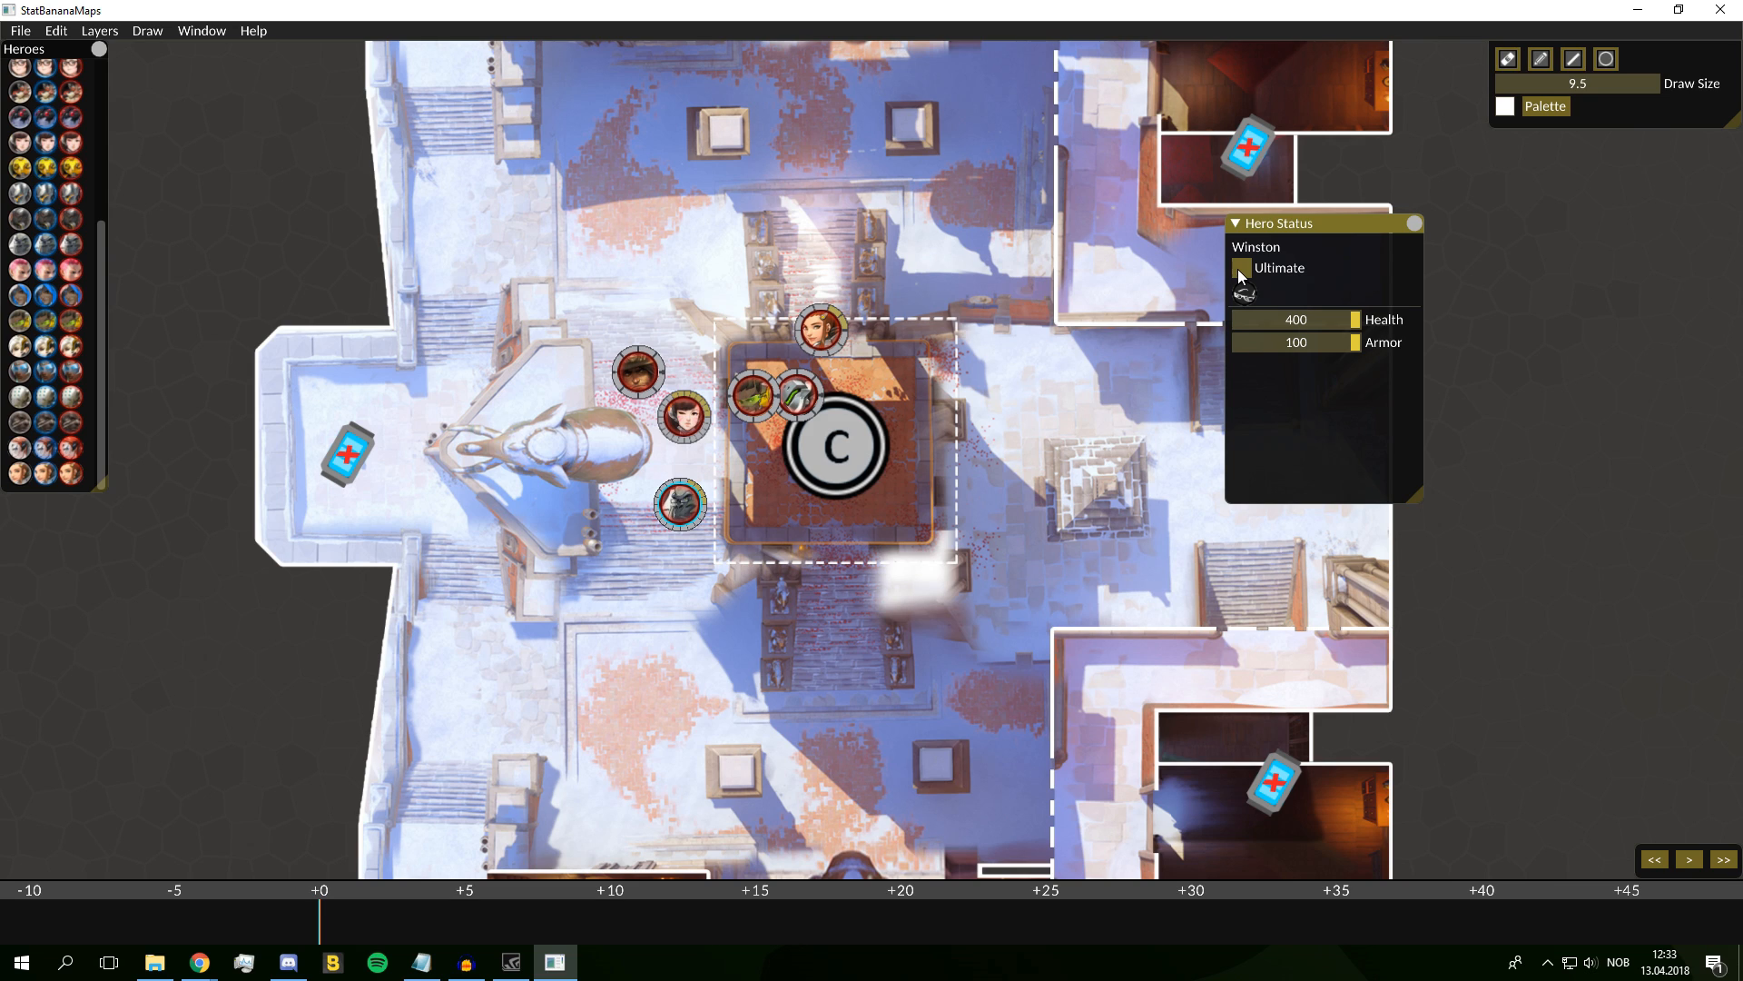
Move Genji next to Brigitte with his ultimate marked ready, and place his ability icon on the map east of her
left_click_drag(800, 395, 762, 313)
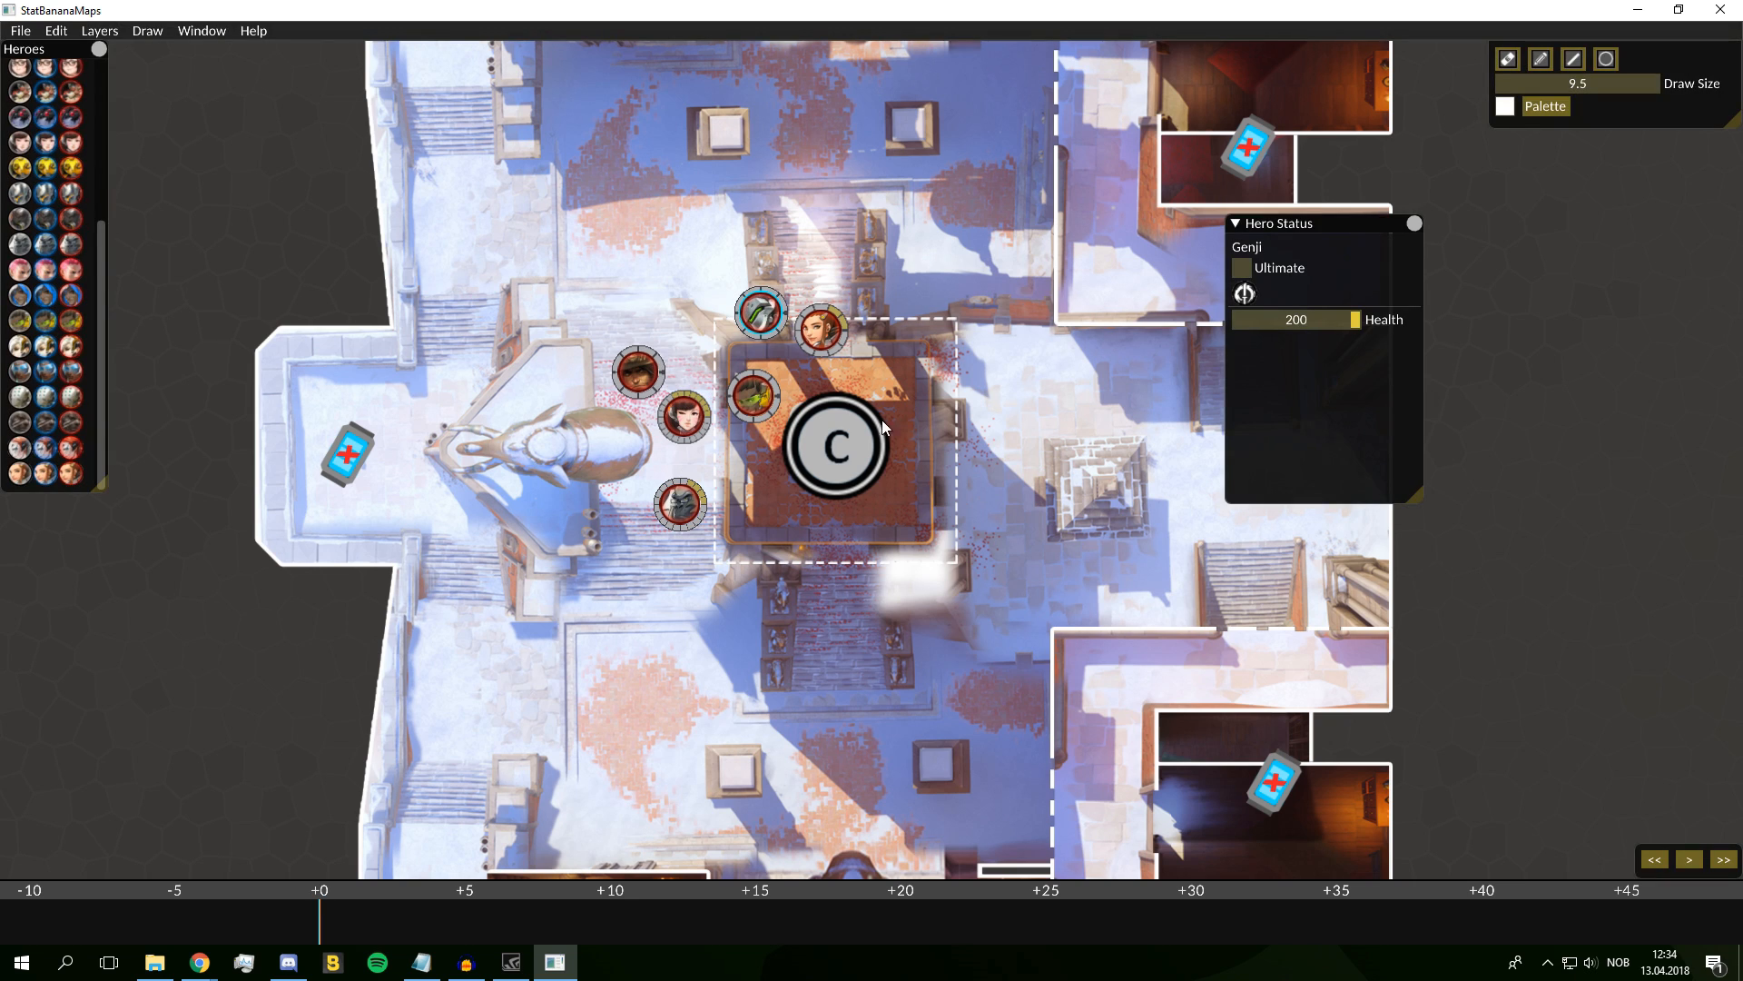
left_click_drag(1252, 290, 982, 336)
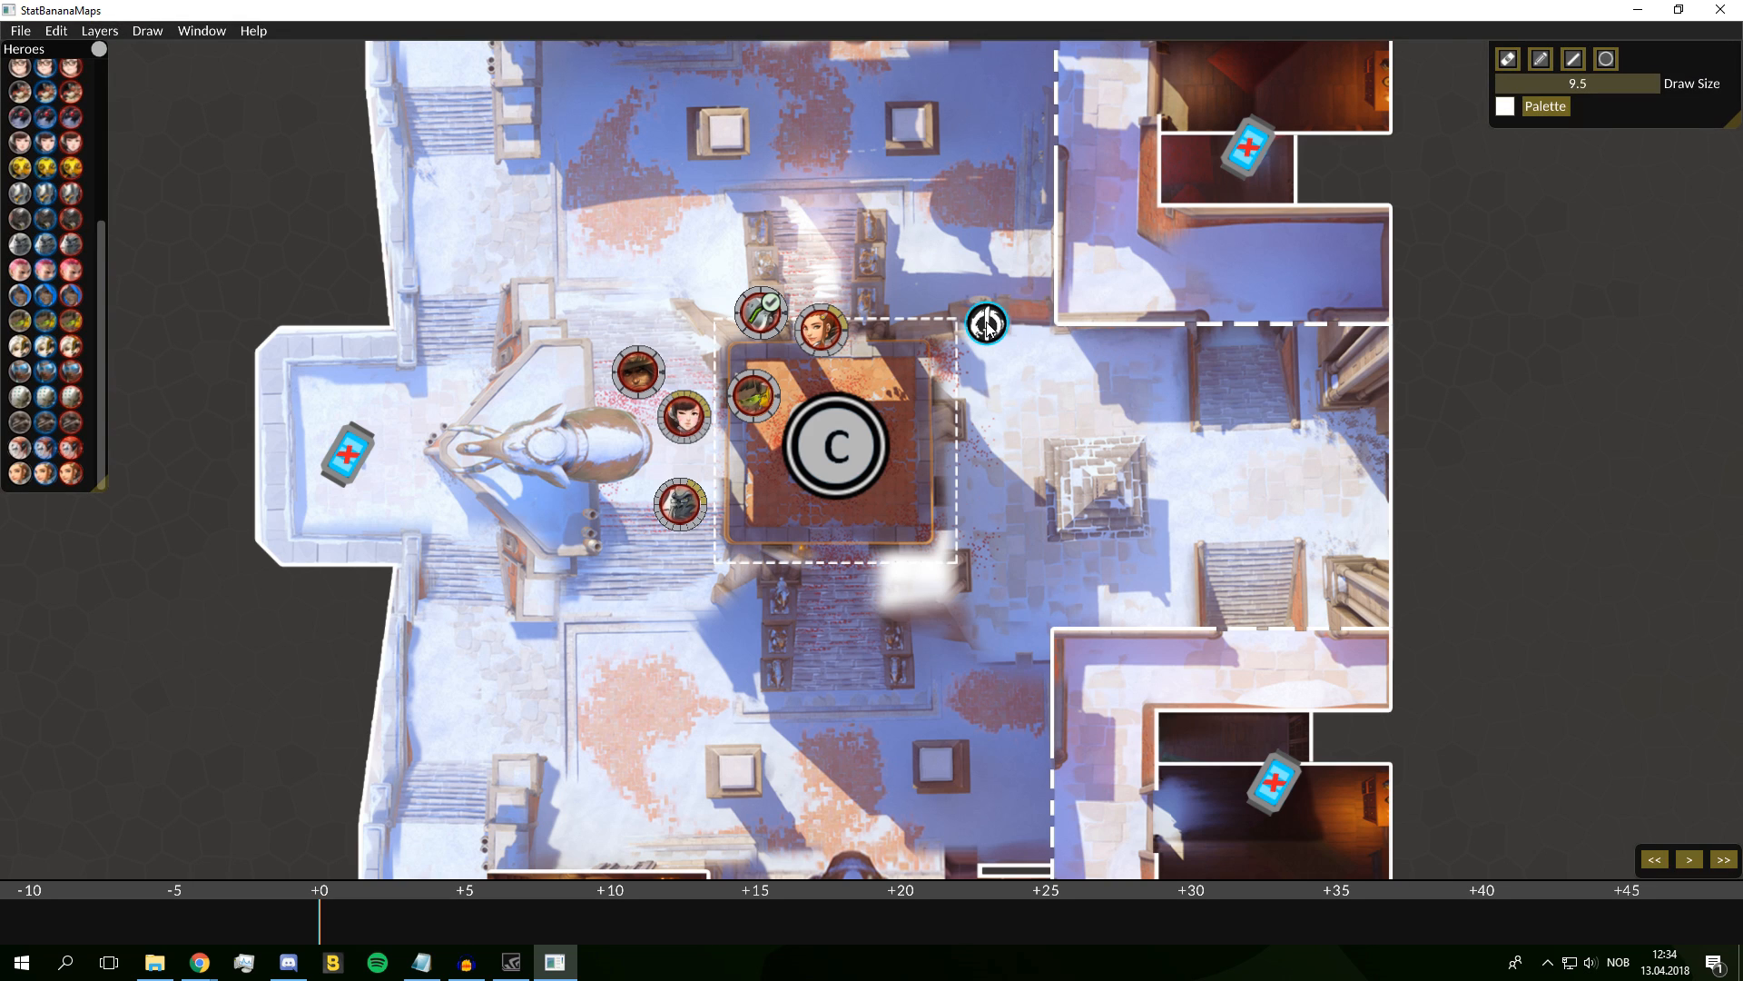
Delete Genji's ability icon from the current frames
right_click(985, 325)
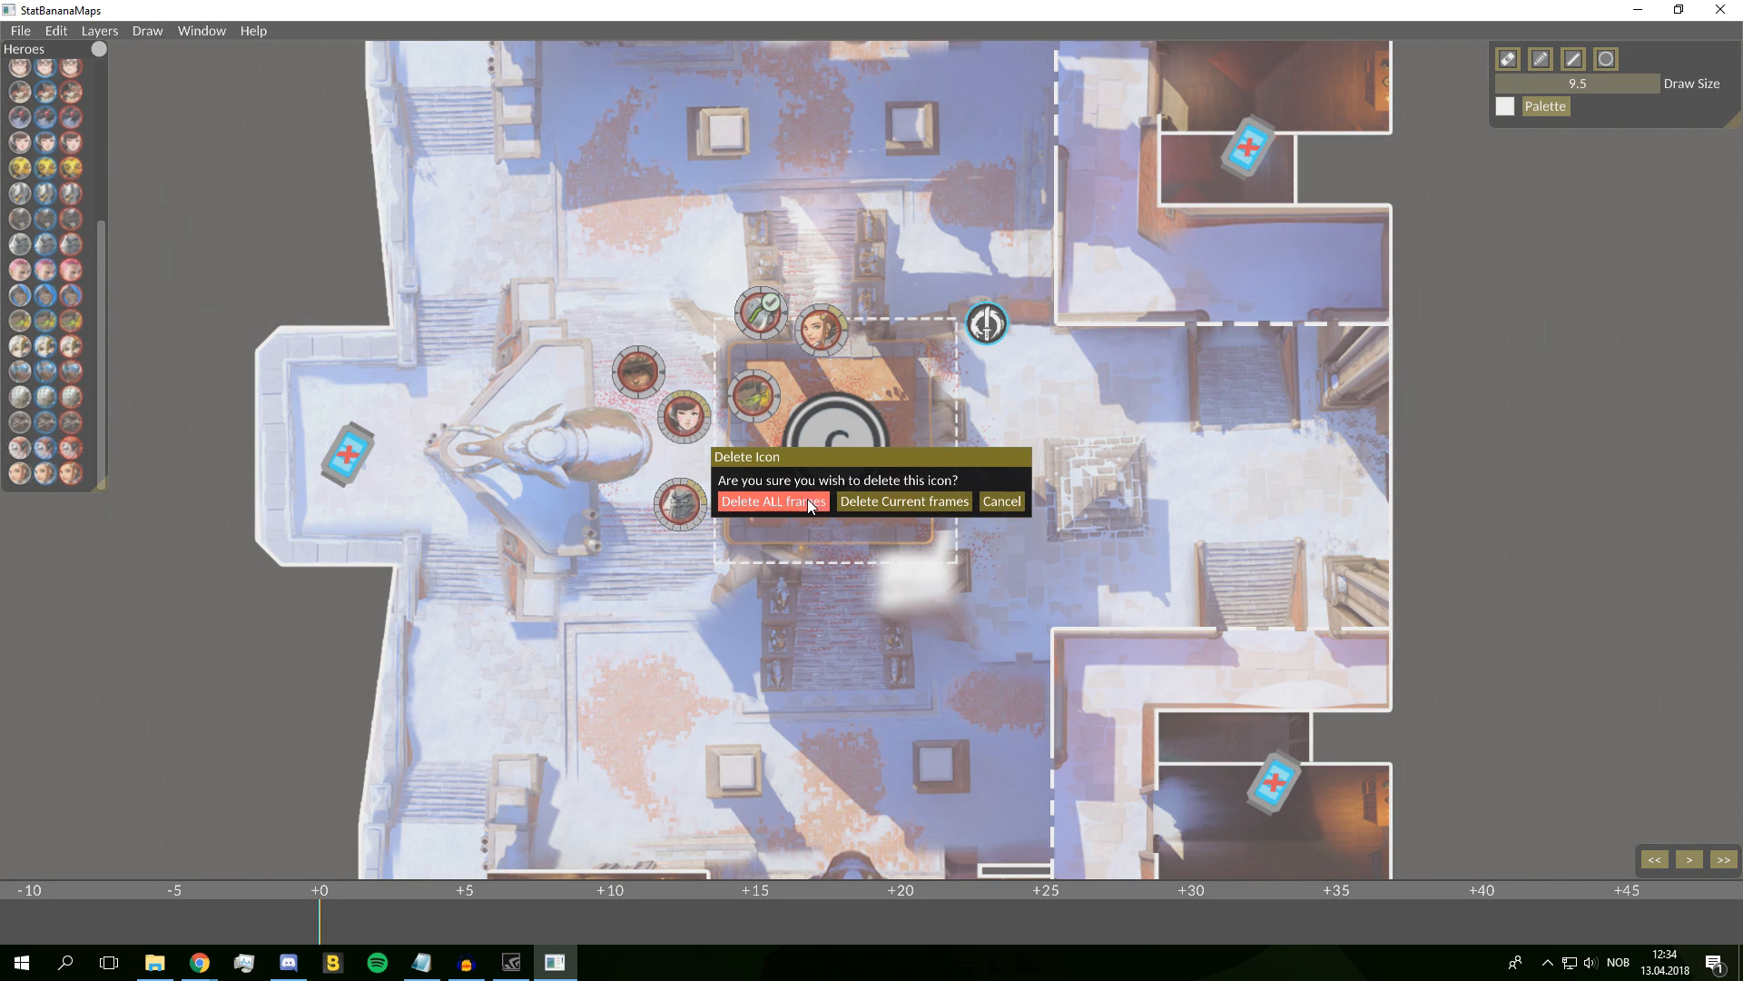
left_click(928, 514)
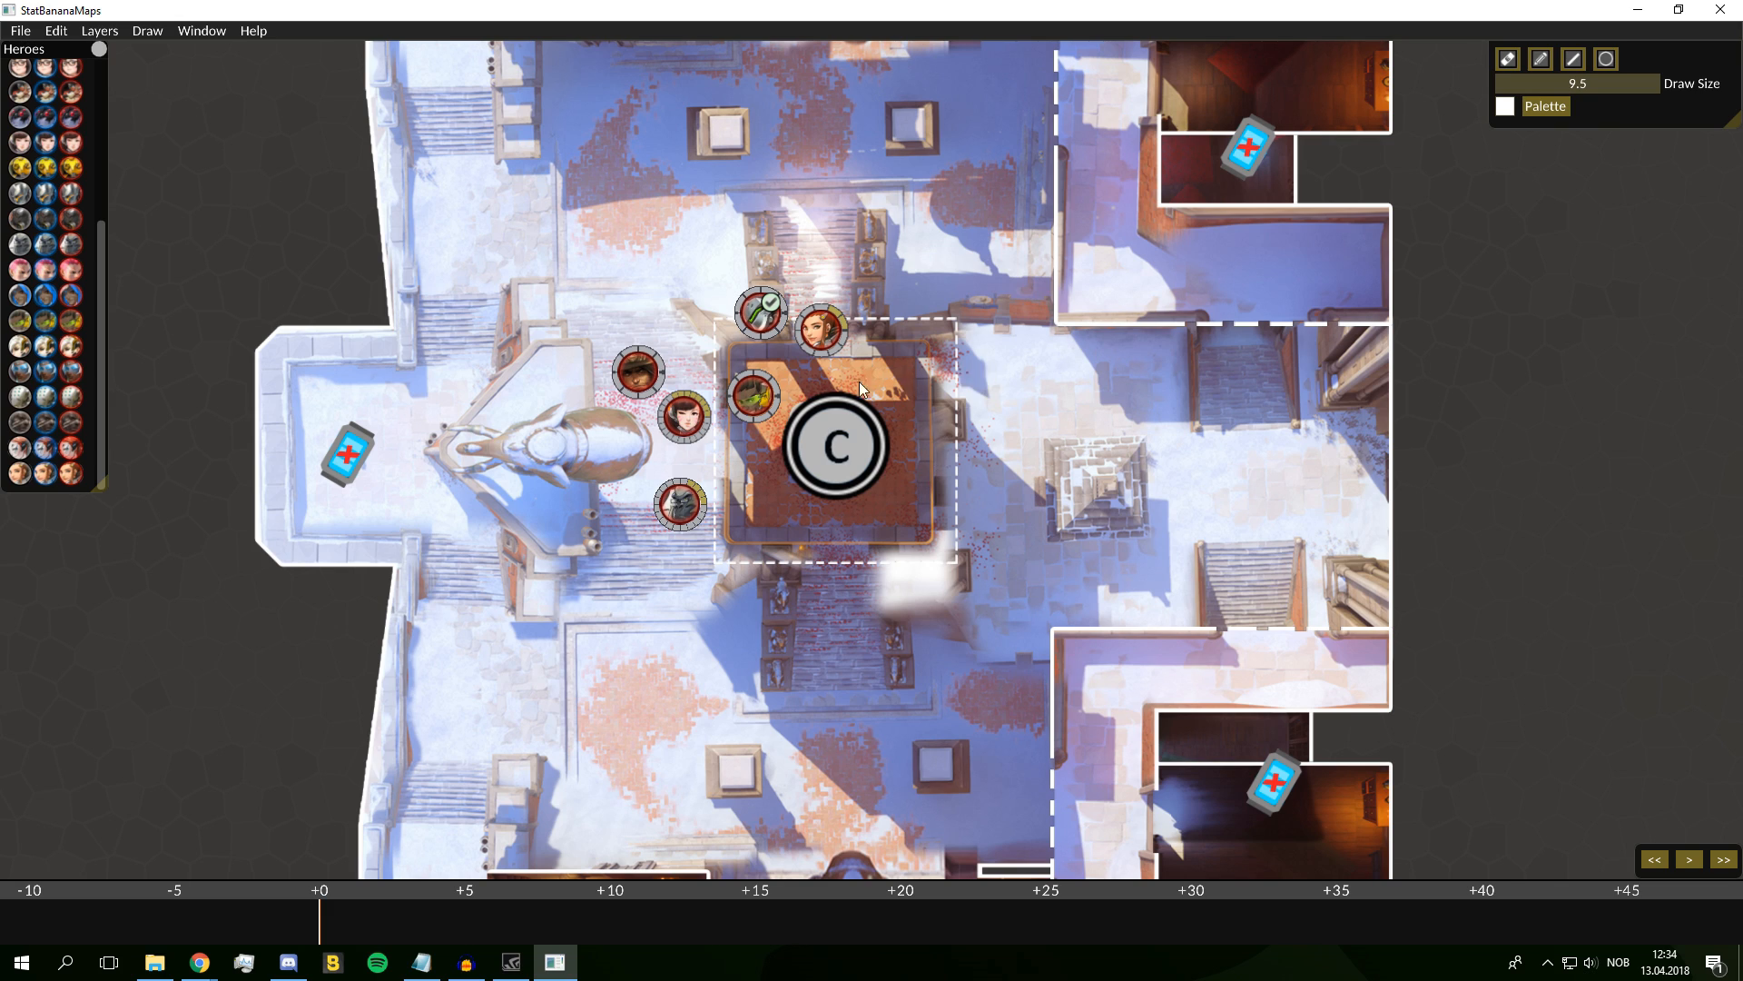
Choose the circle drawing tool and set the drawing colour to the palette's red, #CC2828
left_click(1608, 60)
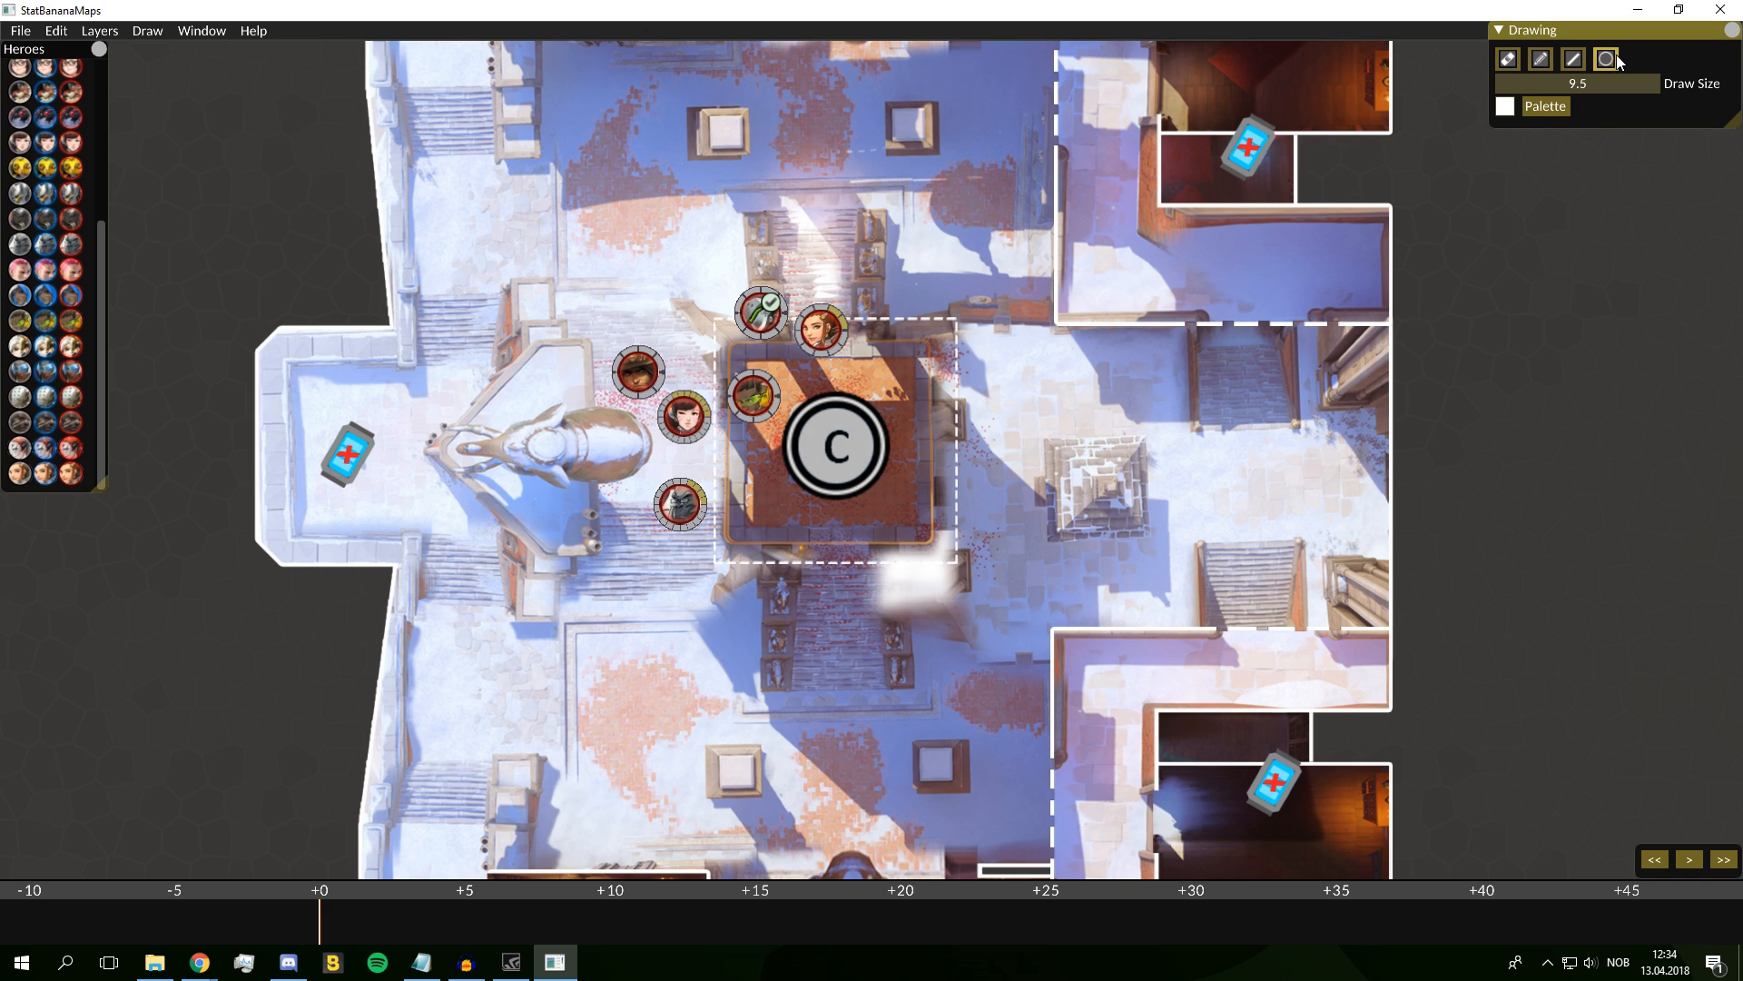
left_click(1531, 105)
left_click(1407, 459)
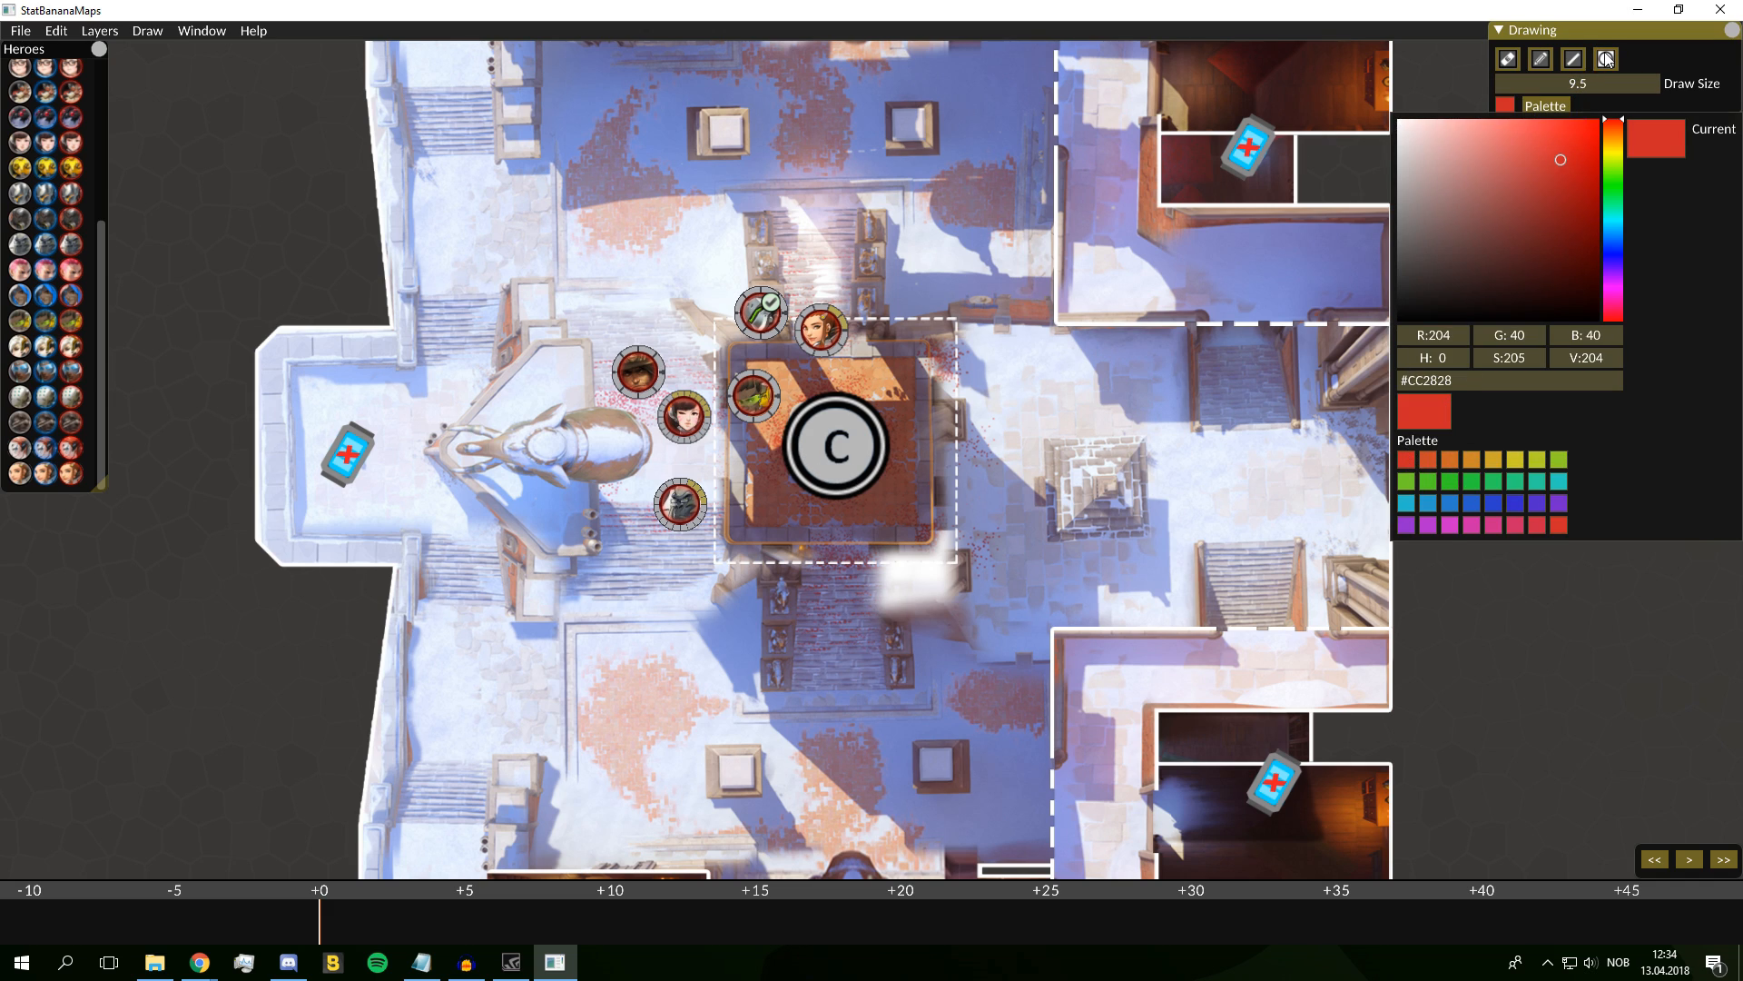
With the pencil, outline the L-shaped corridor north-east of point C in red and sketch strokes around the courtyard below it
left_click(1537, 64)
left_click_drag(1608, 32, 1598, 50)
scroll(990, 372, "down", 2)
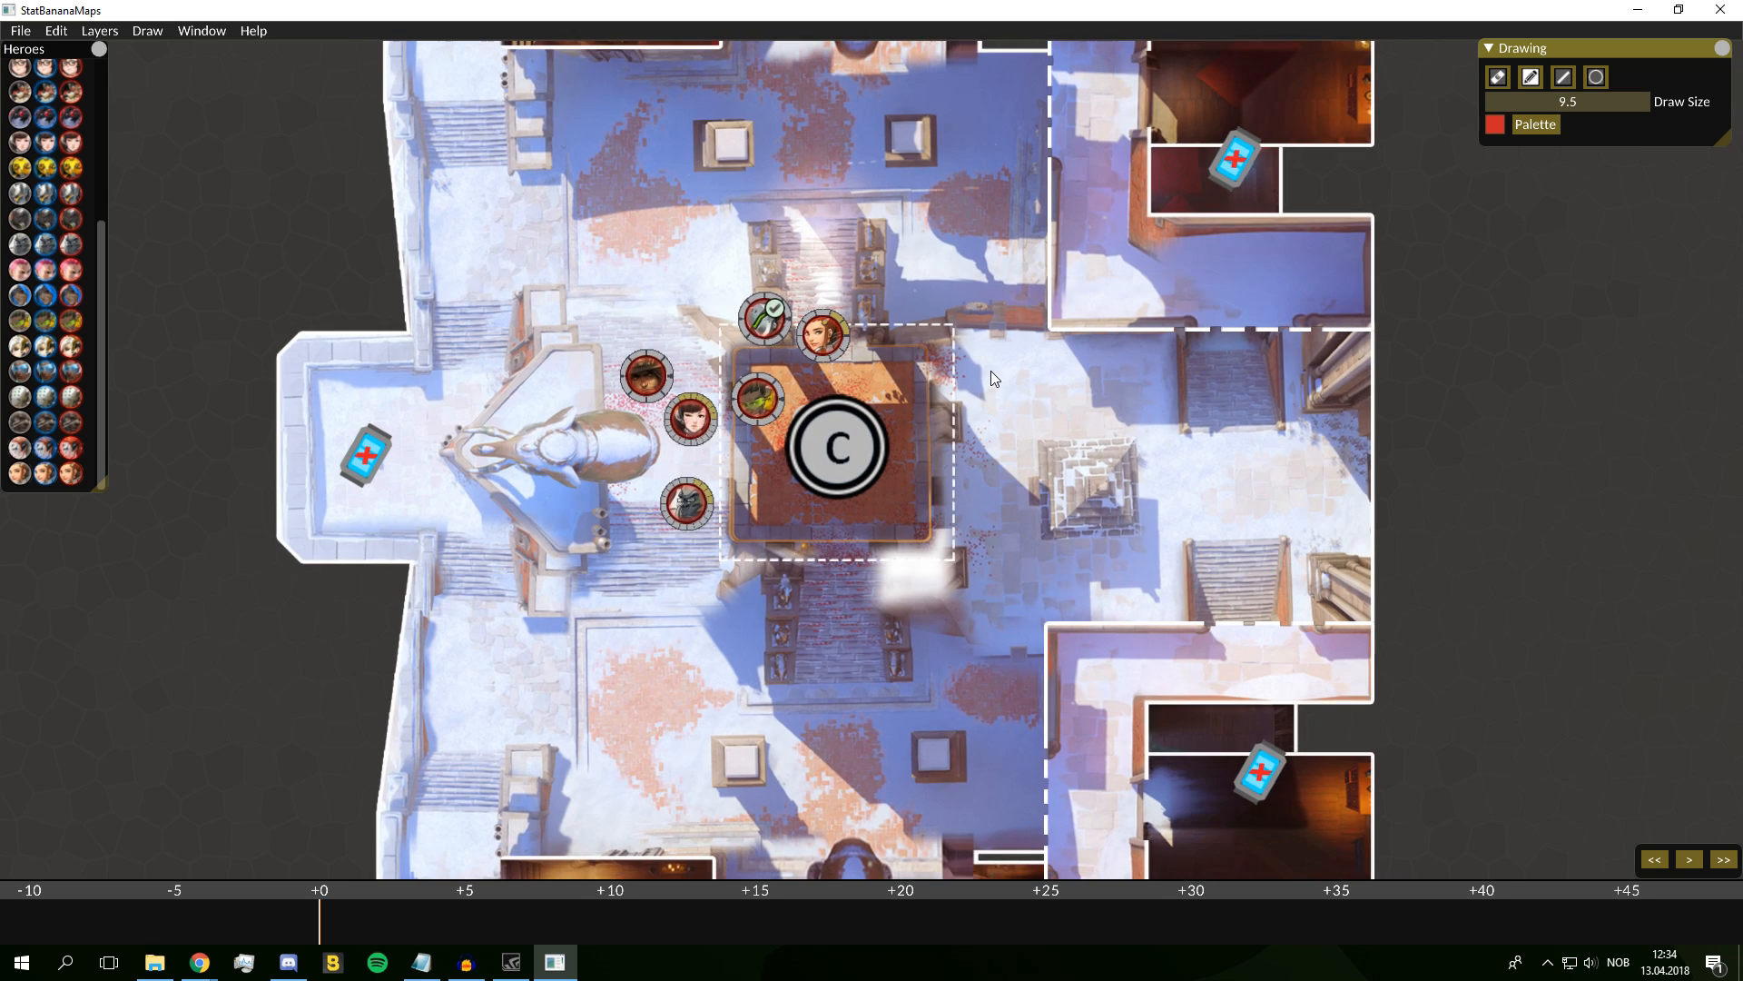
scroll(990, 371, "down", 1)
scroll(1001, 318, "down", 2)
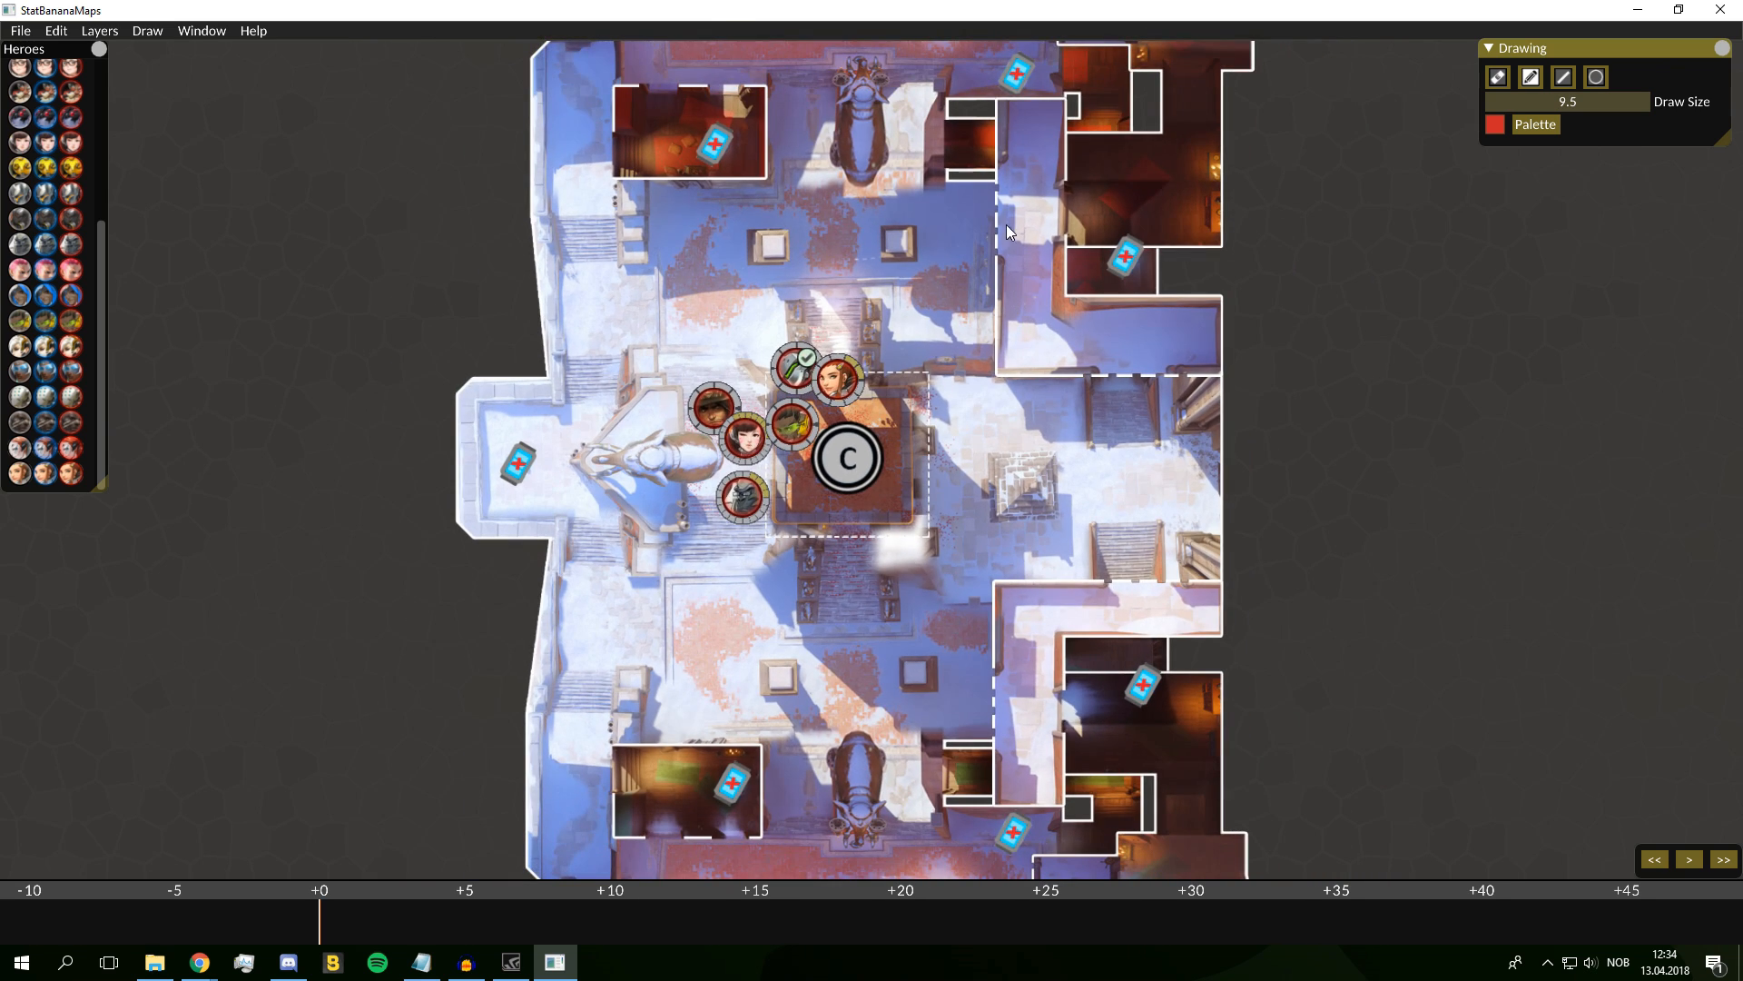
left_click_drag(1005, 101, 1005, 272)
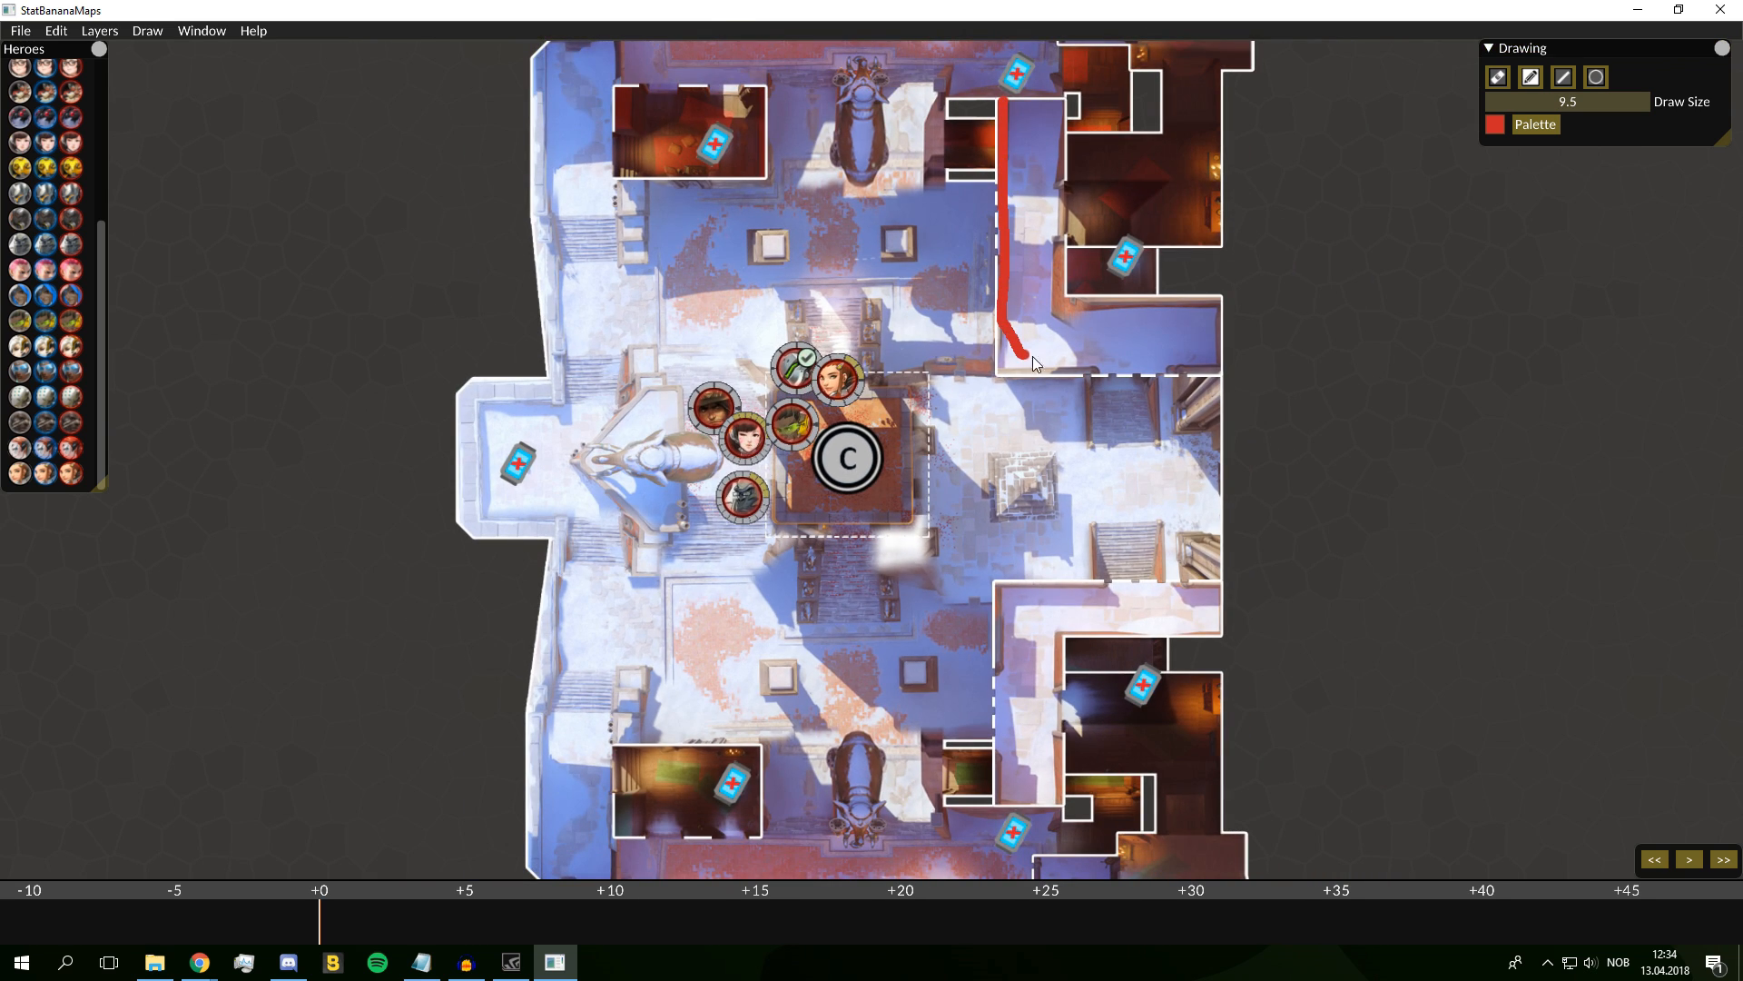
left_click_drag(1033, 356, 1201, 365)
left_click_drag(1057, 269, 1061, 103)
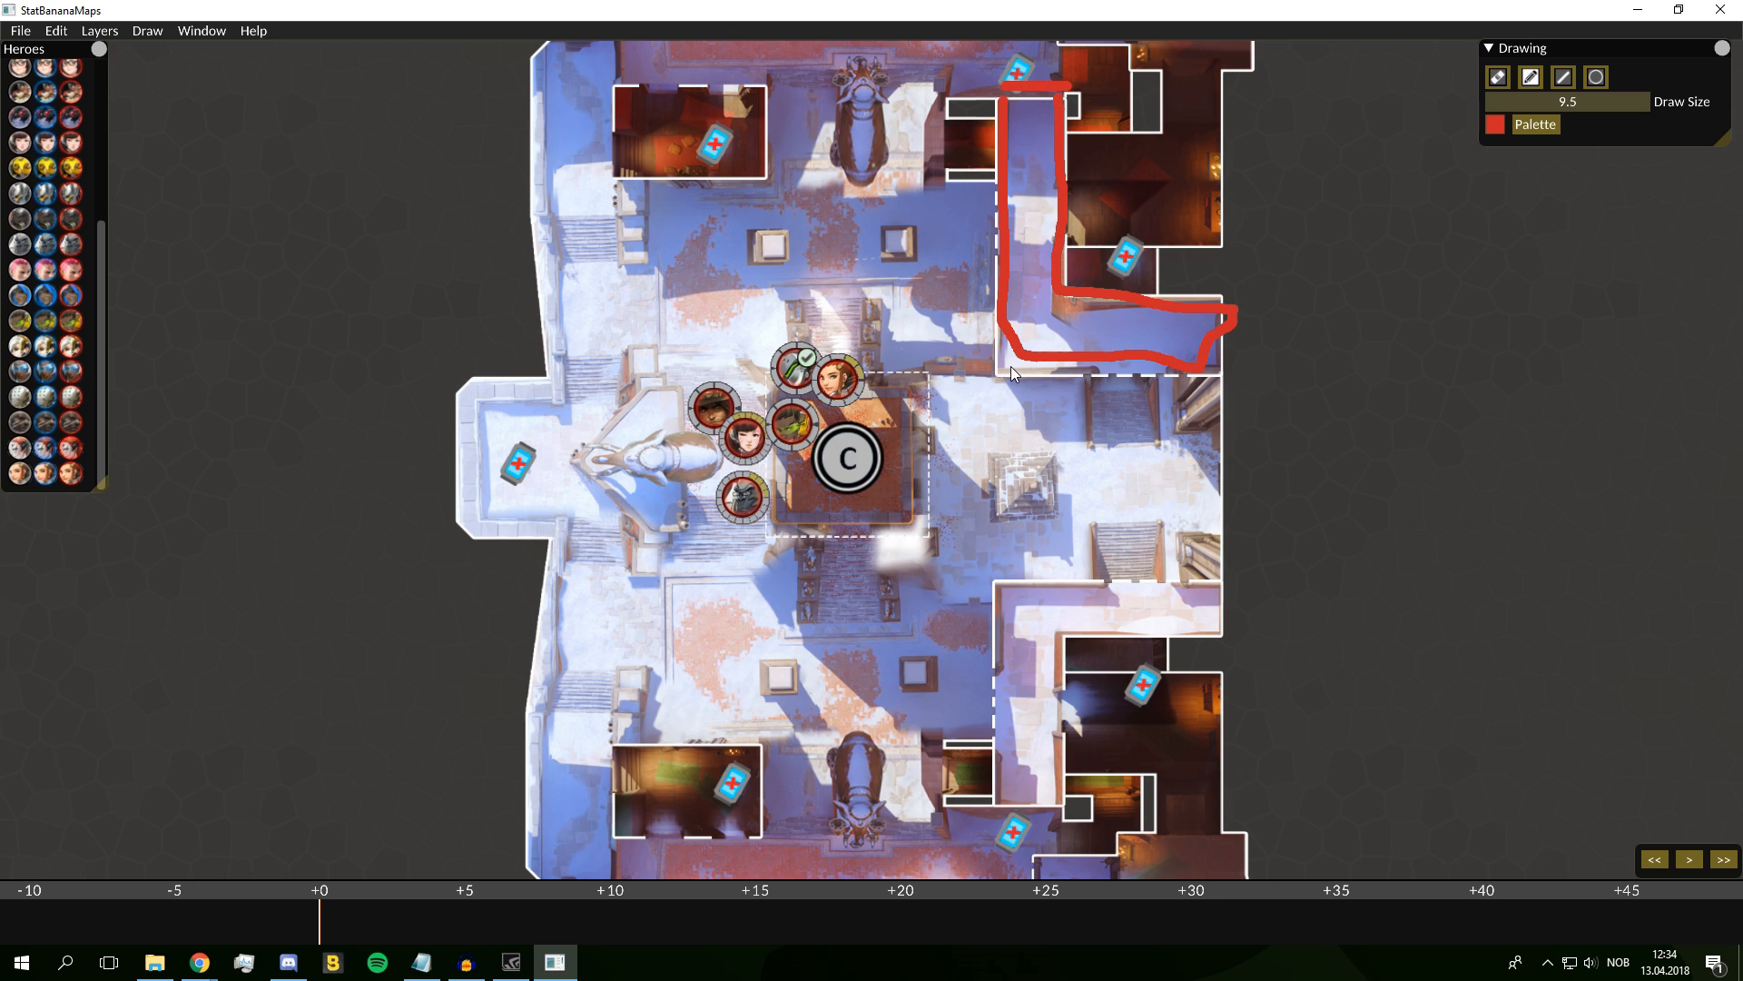
left_click_drag(1008, 361, 906, 504)
mouse_move(1207, 368)
left_mouse_down()
mouse_move(1217, 571)
mouse_move(1091, 586)
left_mouse_up()
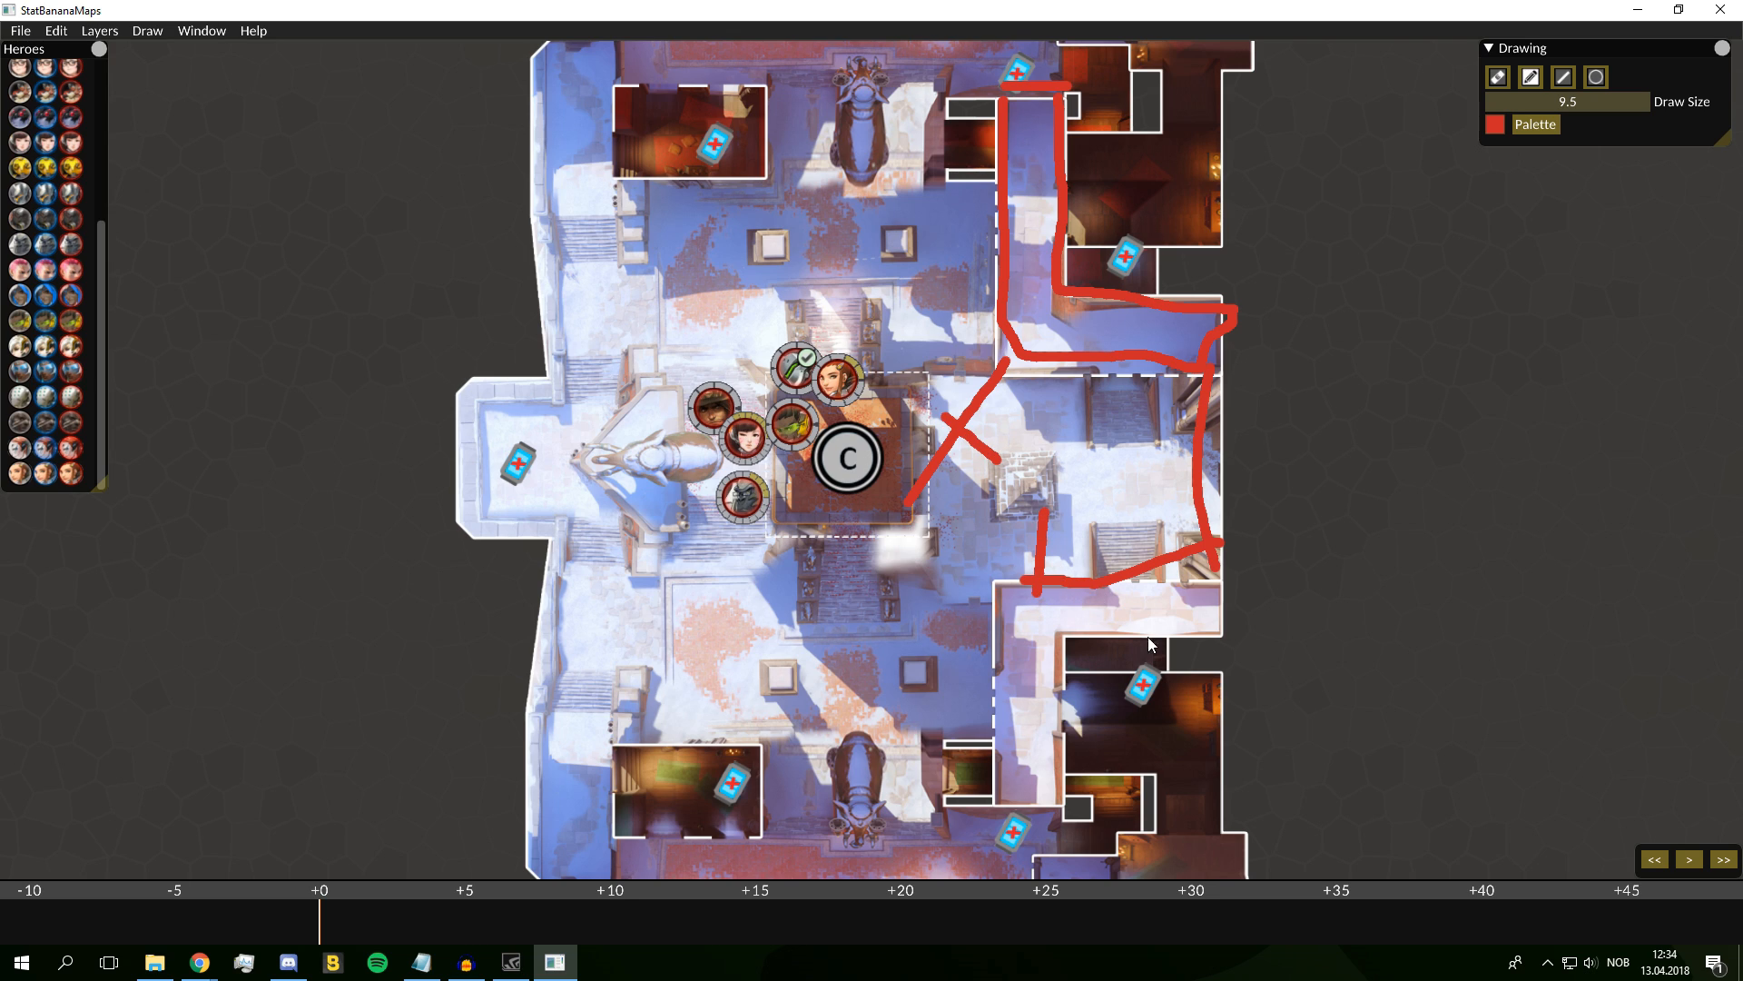
Erase the part of the red diagonal stroke that runs onto the capture point
left_click(1498, 78)
left_click_drag(944, 434, 947, 423)
left_click(1497, 78)
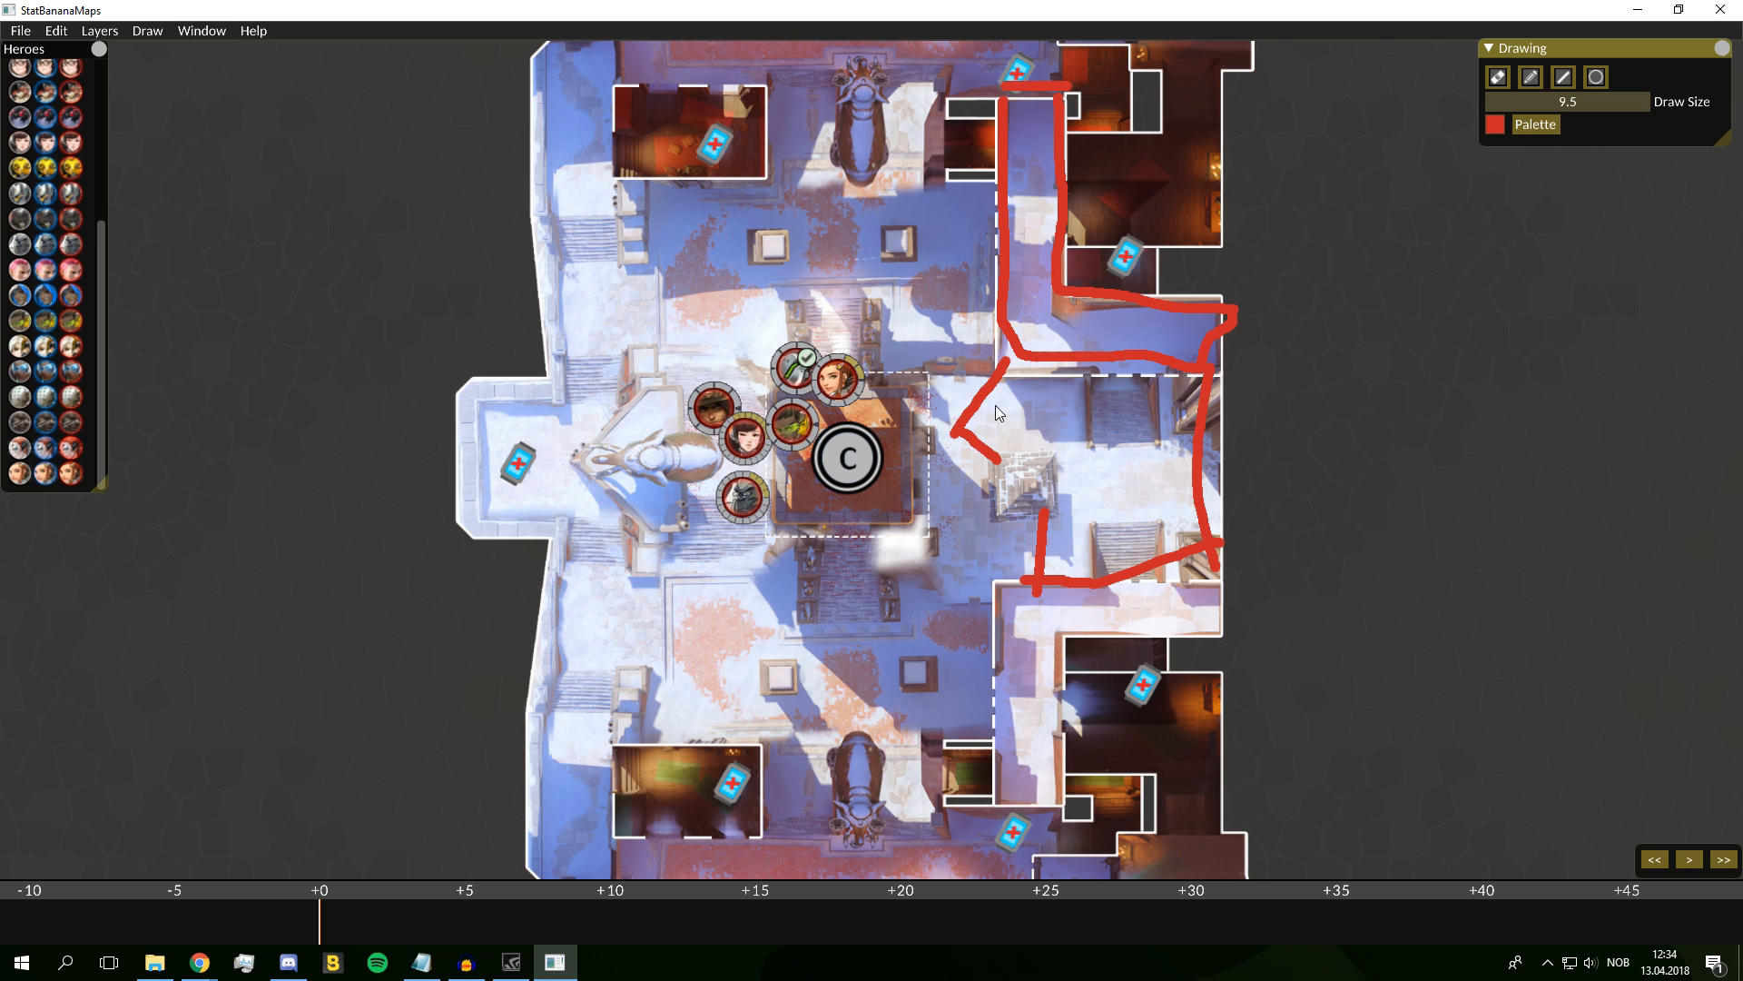
Set the drawing colour to a blue from the palette and scribble a short freehand mark south-west of the pyramid
scroll(913, 423, "up", 2)
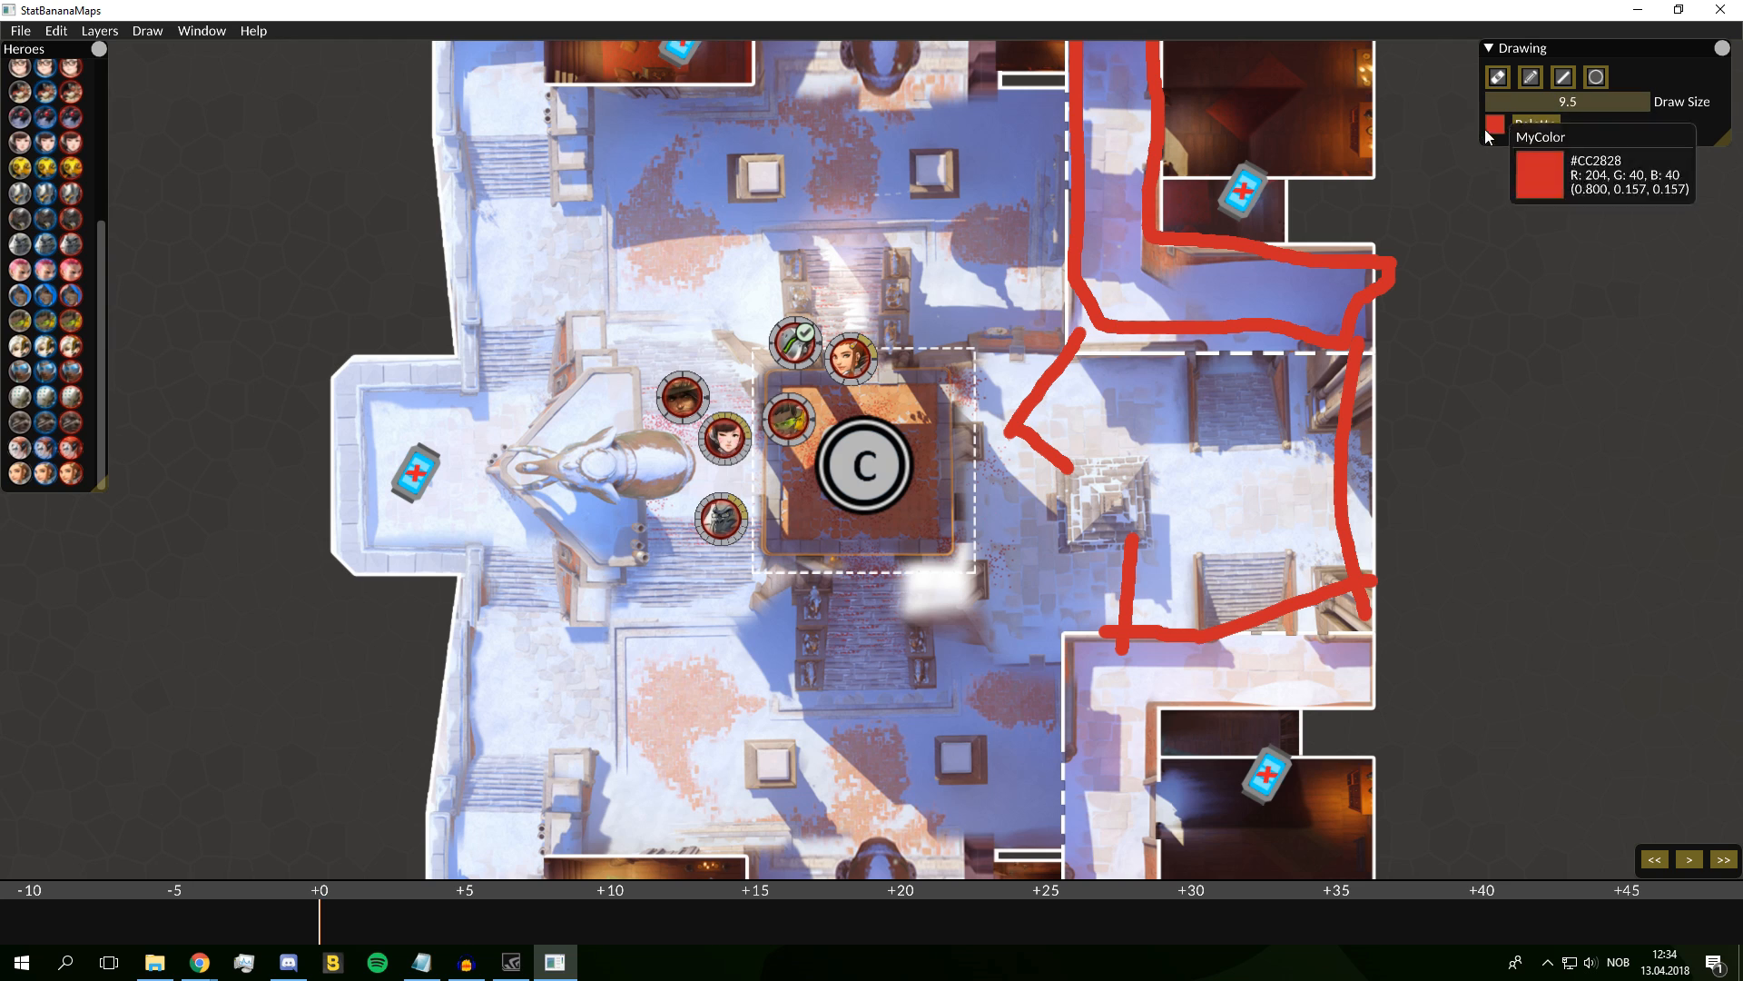
left_click(1492, 126)
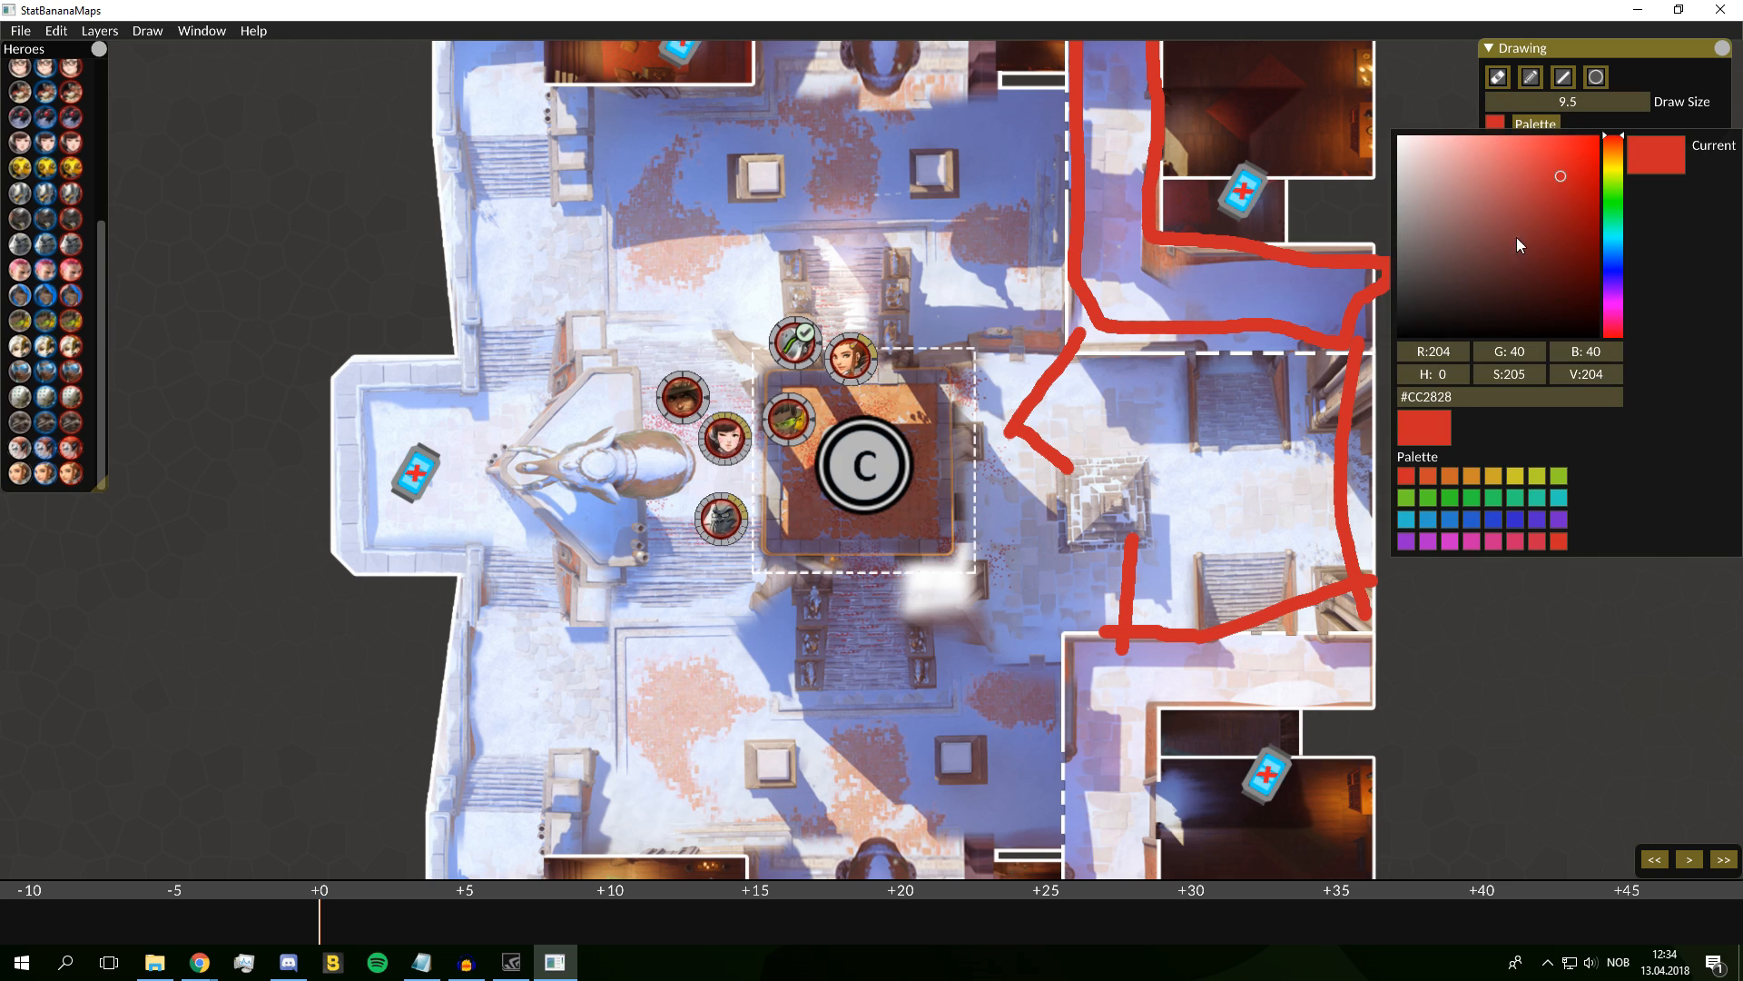
left_click(1500, 514)
left_click(1072, 552)
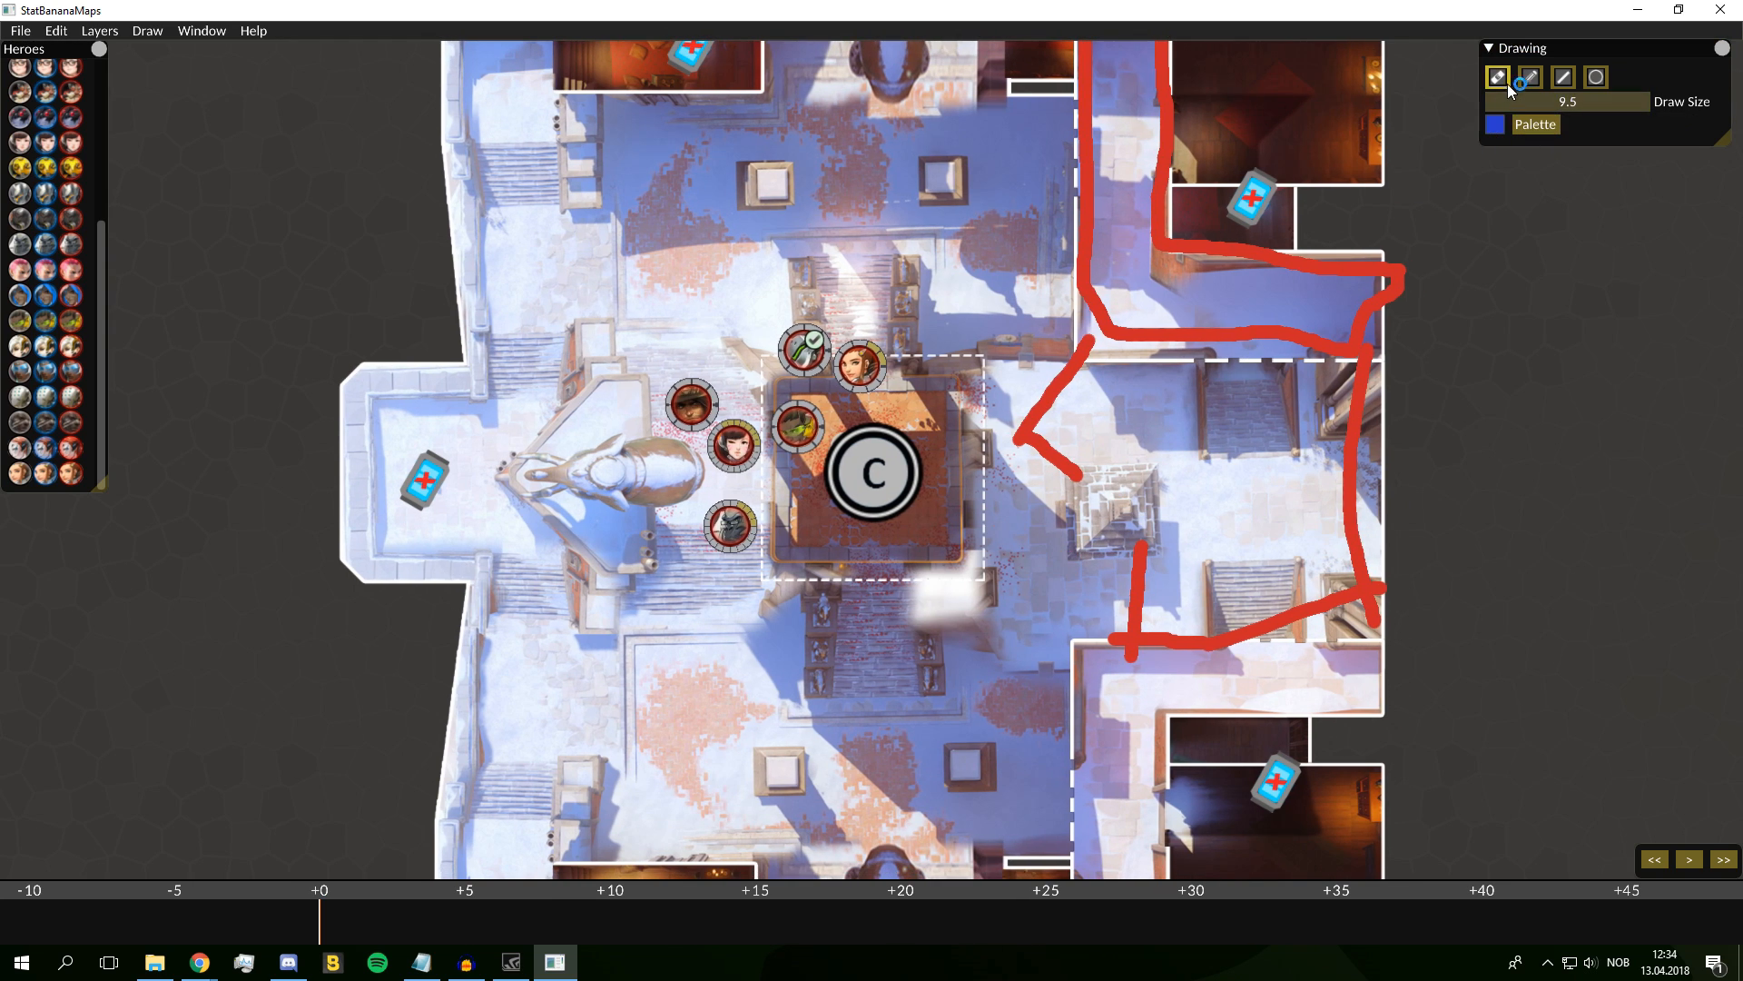
left_click_drag(1049, 547, 1081, 581)
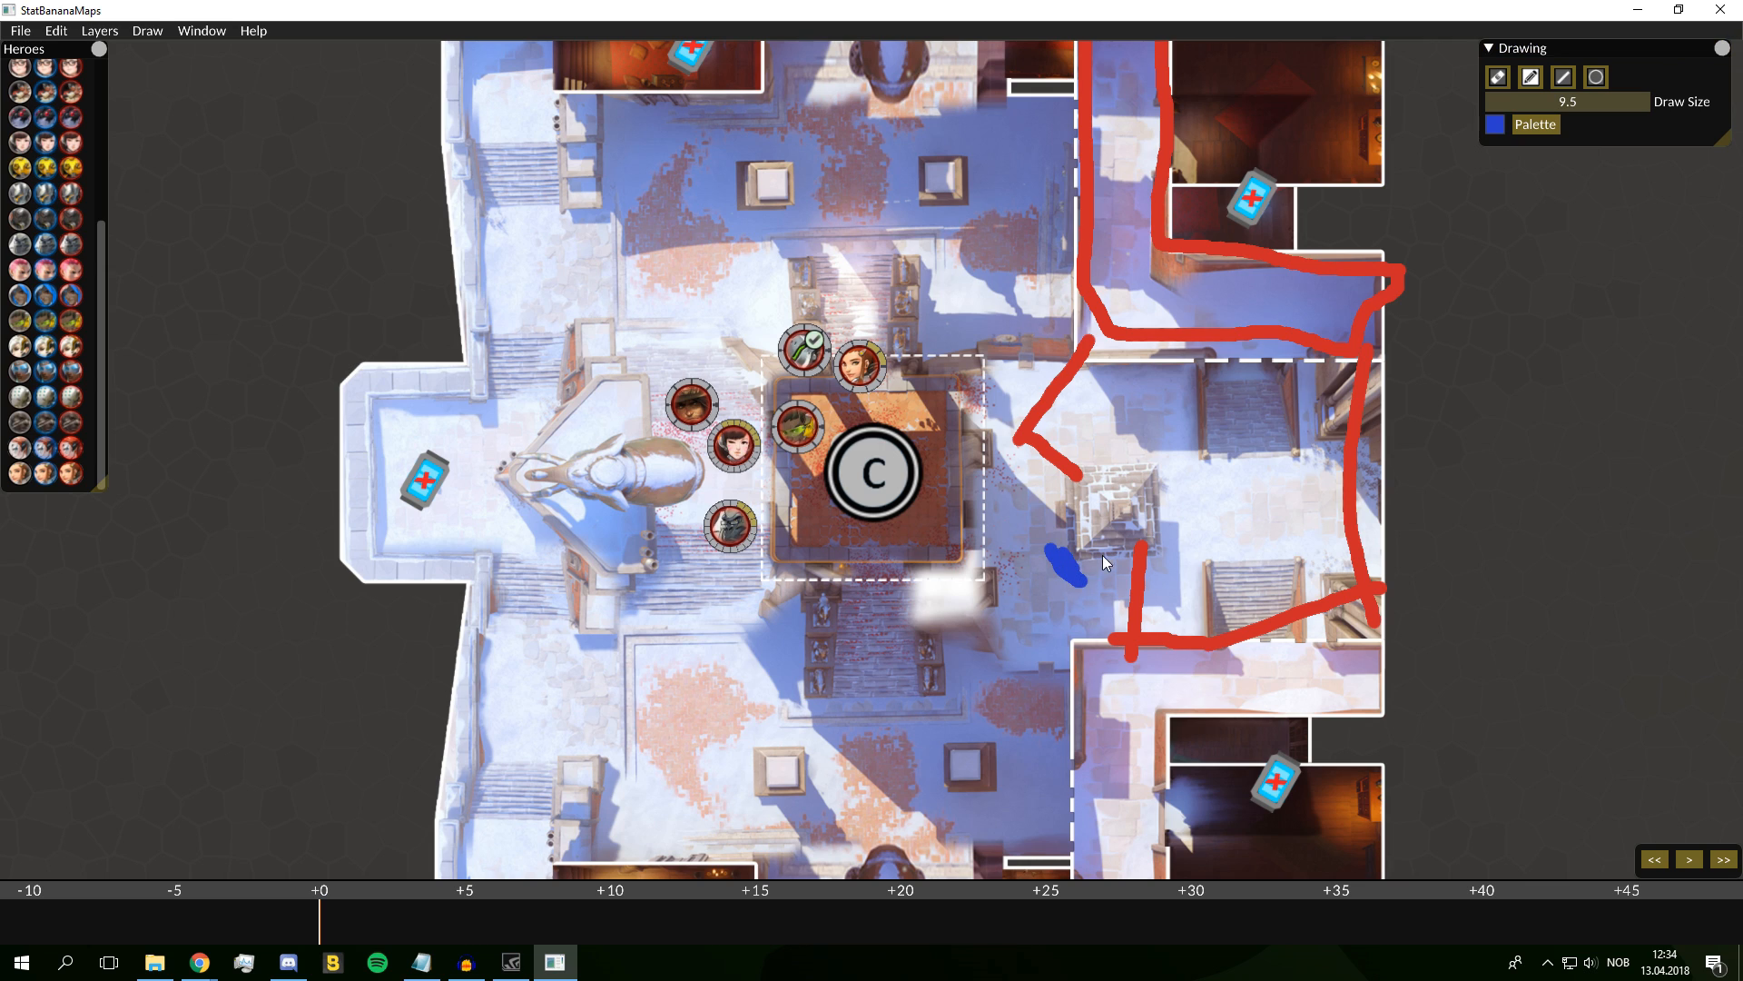
Draw many overlapping blue circles of different sizes over and around the capture point with the circle tool
left_click(1598, 83)
left_click_drag(728, 233, 819, 325)
left_click_drag(1022, 225, 998, 303)
left_click_drag(954, 236, 817, 289)
left_click_drag(870, 138, 752, 153)
left_click_drag(749, 482, 807, 536)
left_click_drag(849, 491, 912, 505)
left_click_drag(1027, 474, 1151, 409)
left_click_drag(1075, 307, 952, 278)
left_click_drag(856, 243, 733, 259)
left_click_drag(656, 283, 599, 356)
left_click_drag(617, 445, 833, 472)
mouse_move(950, 508)
left_mouse_down()
mouse_move(995, 495)
mouse_move(935, 534)
left_mouse_up()
left_click_drag(836, 601, 790, 491)
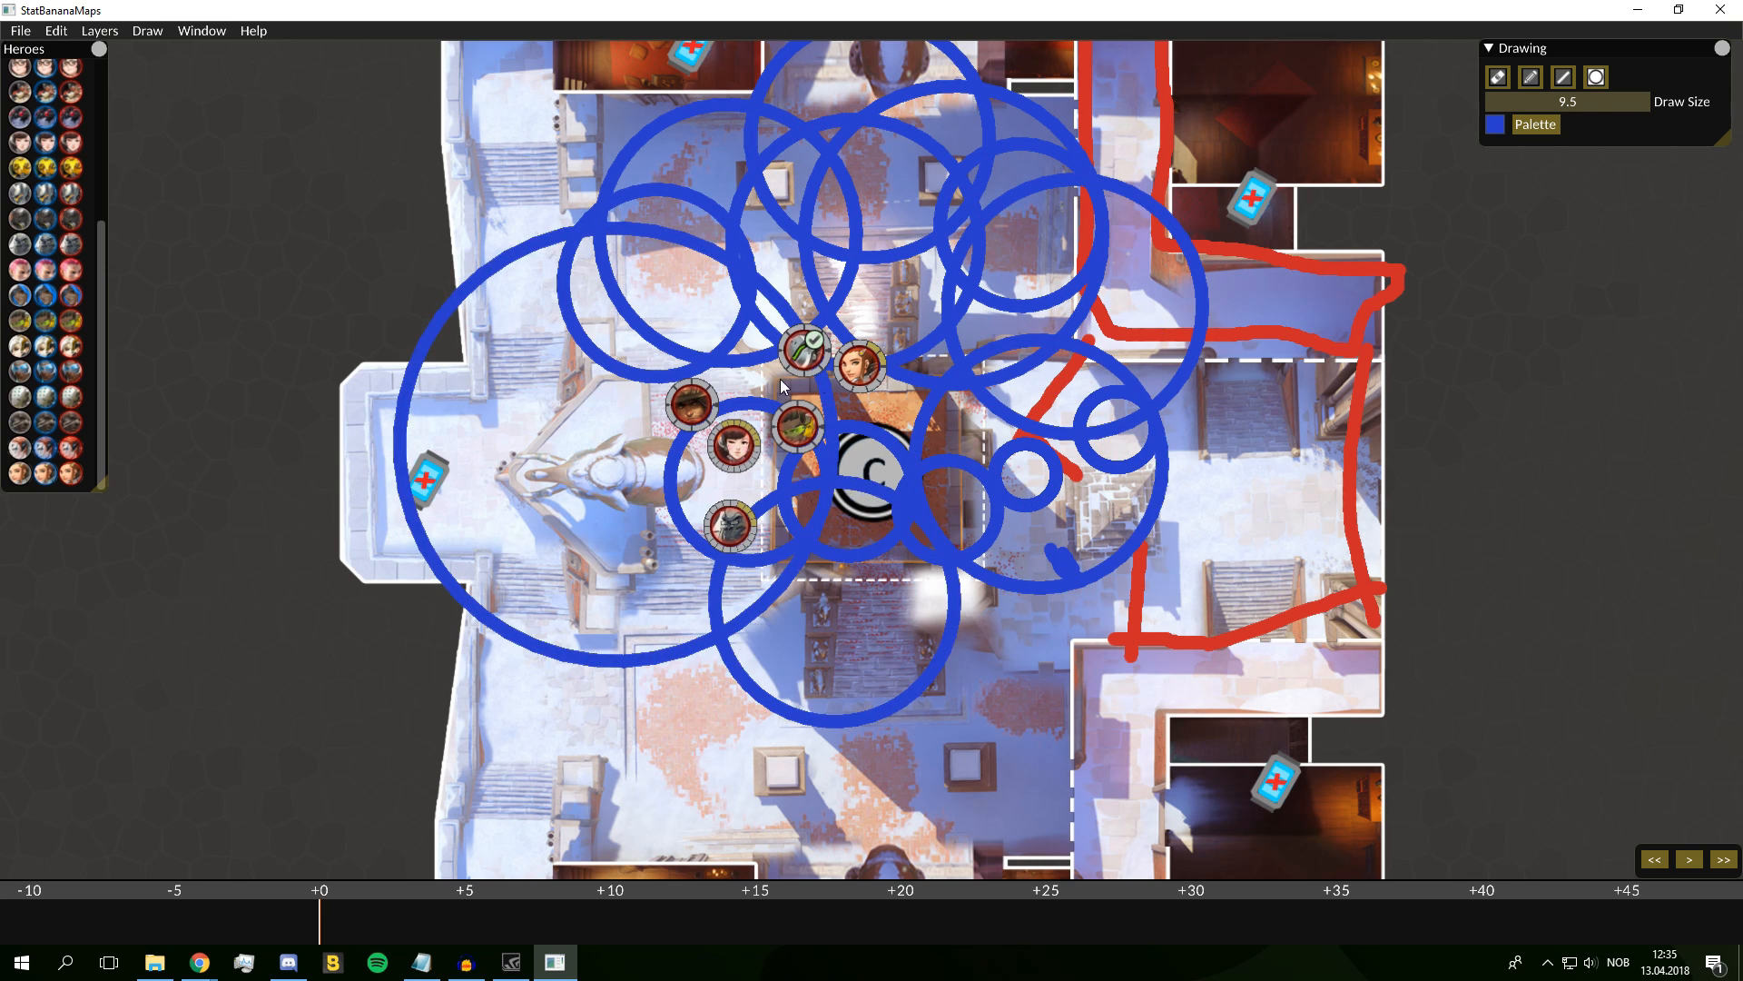
left_click_drag(764, 383, 917, 481)
Move McCree onto the northern part of point C and clear all drawings from the map surface
left_click_drag(692, 405, 865, 415)
left_click(1069, 299)
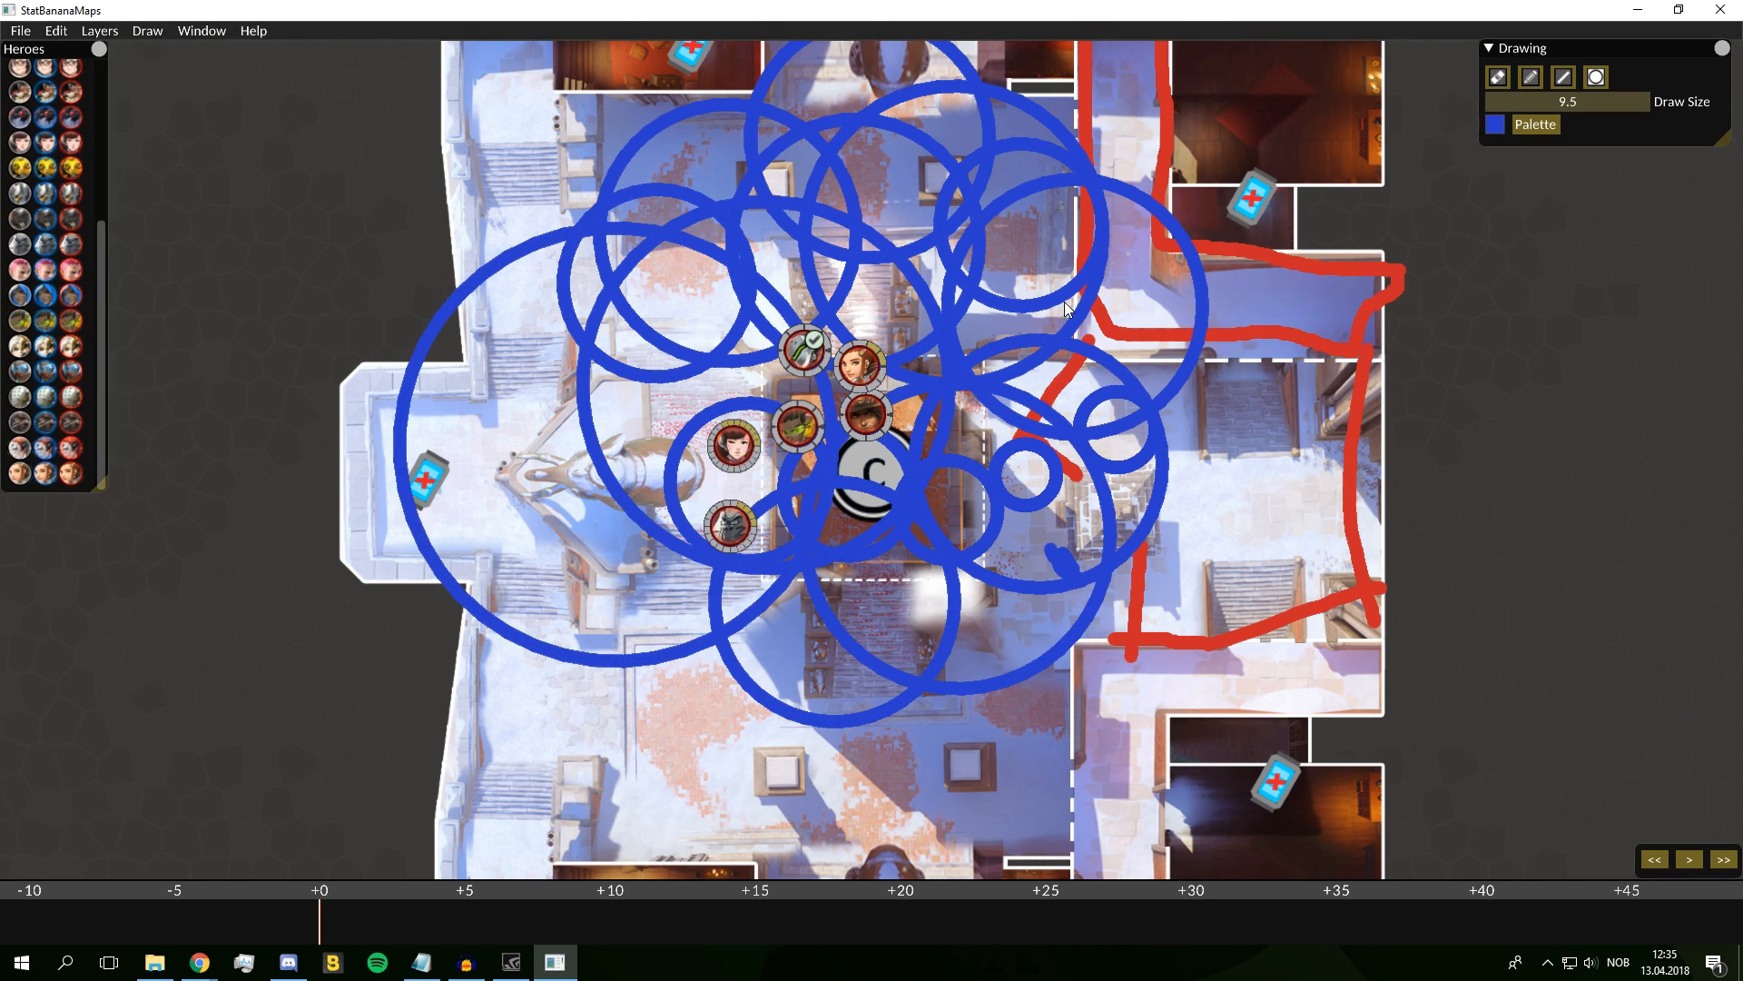
left_click(147, 31)
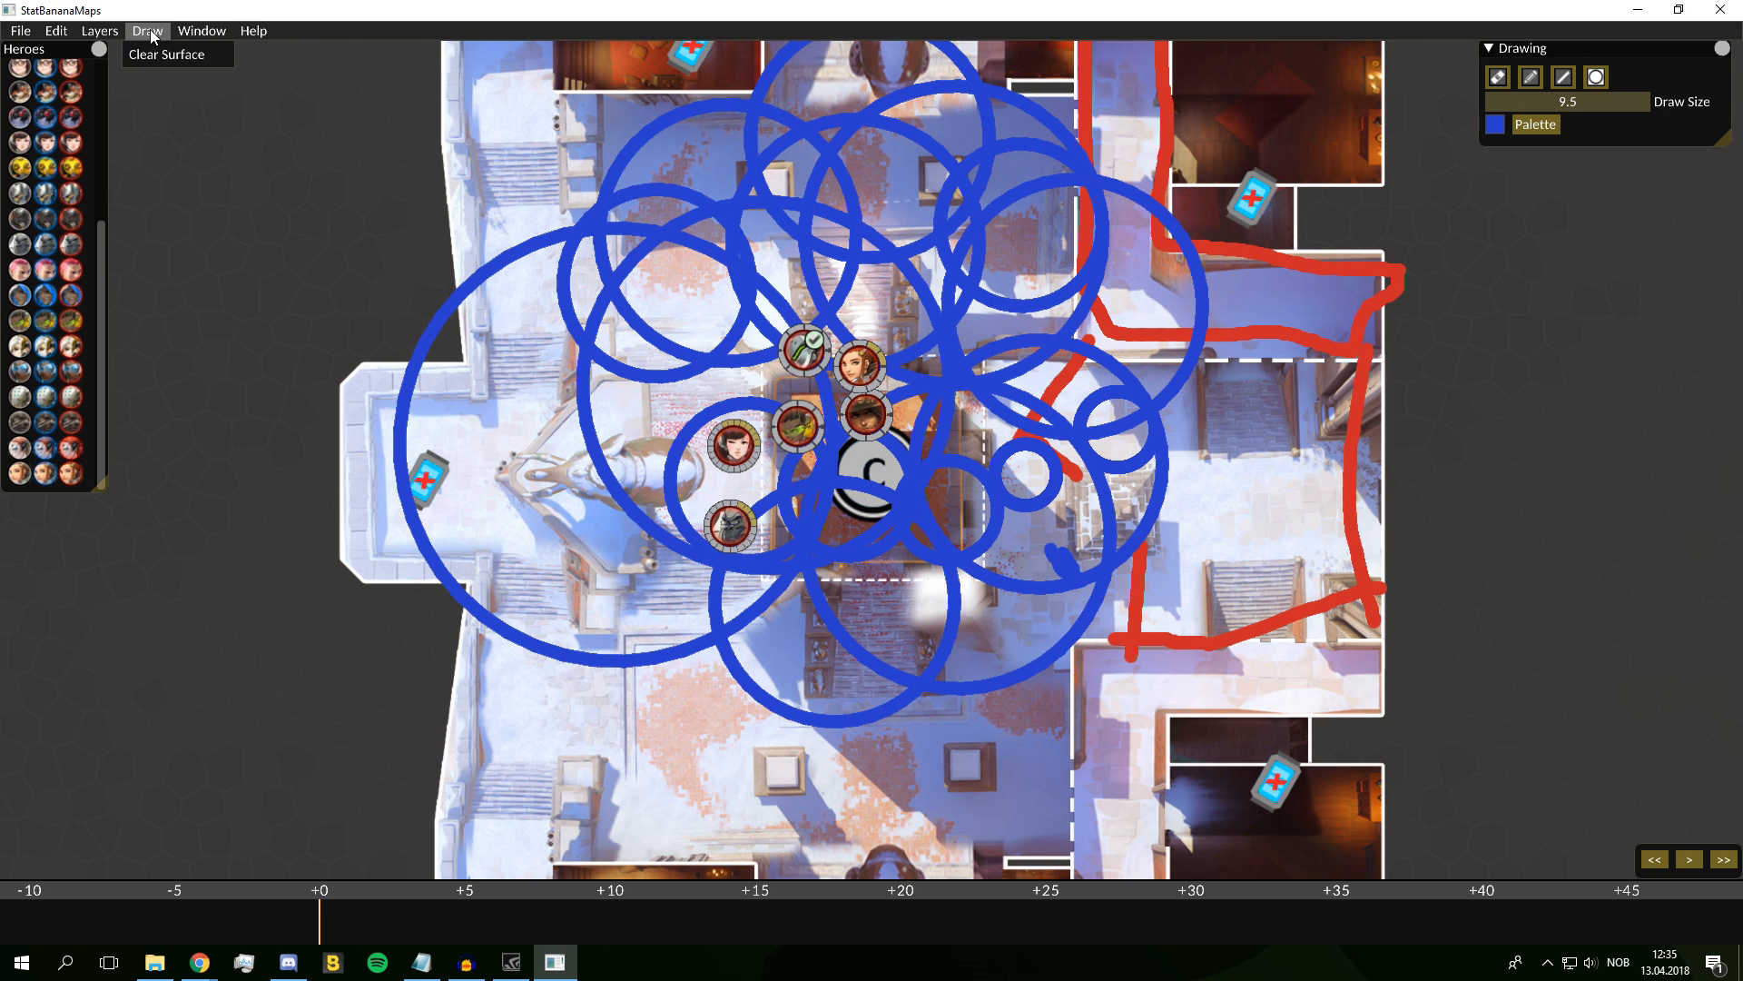
left_click(155, 55)
Draw seven long straight blue lines across the map with the line tool, and clear the drawing surface
scroll(1357, 352, "down", 3)
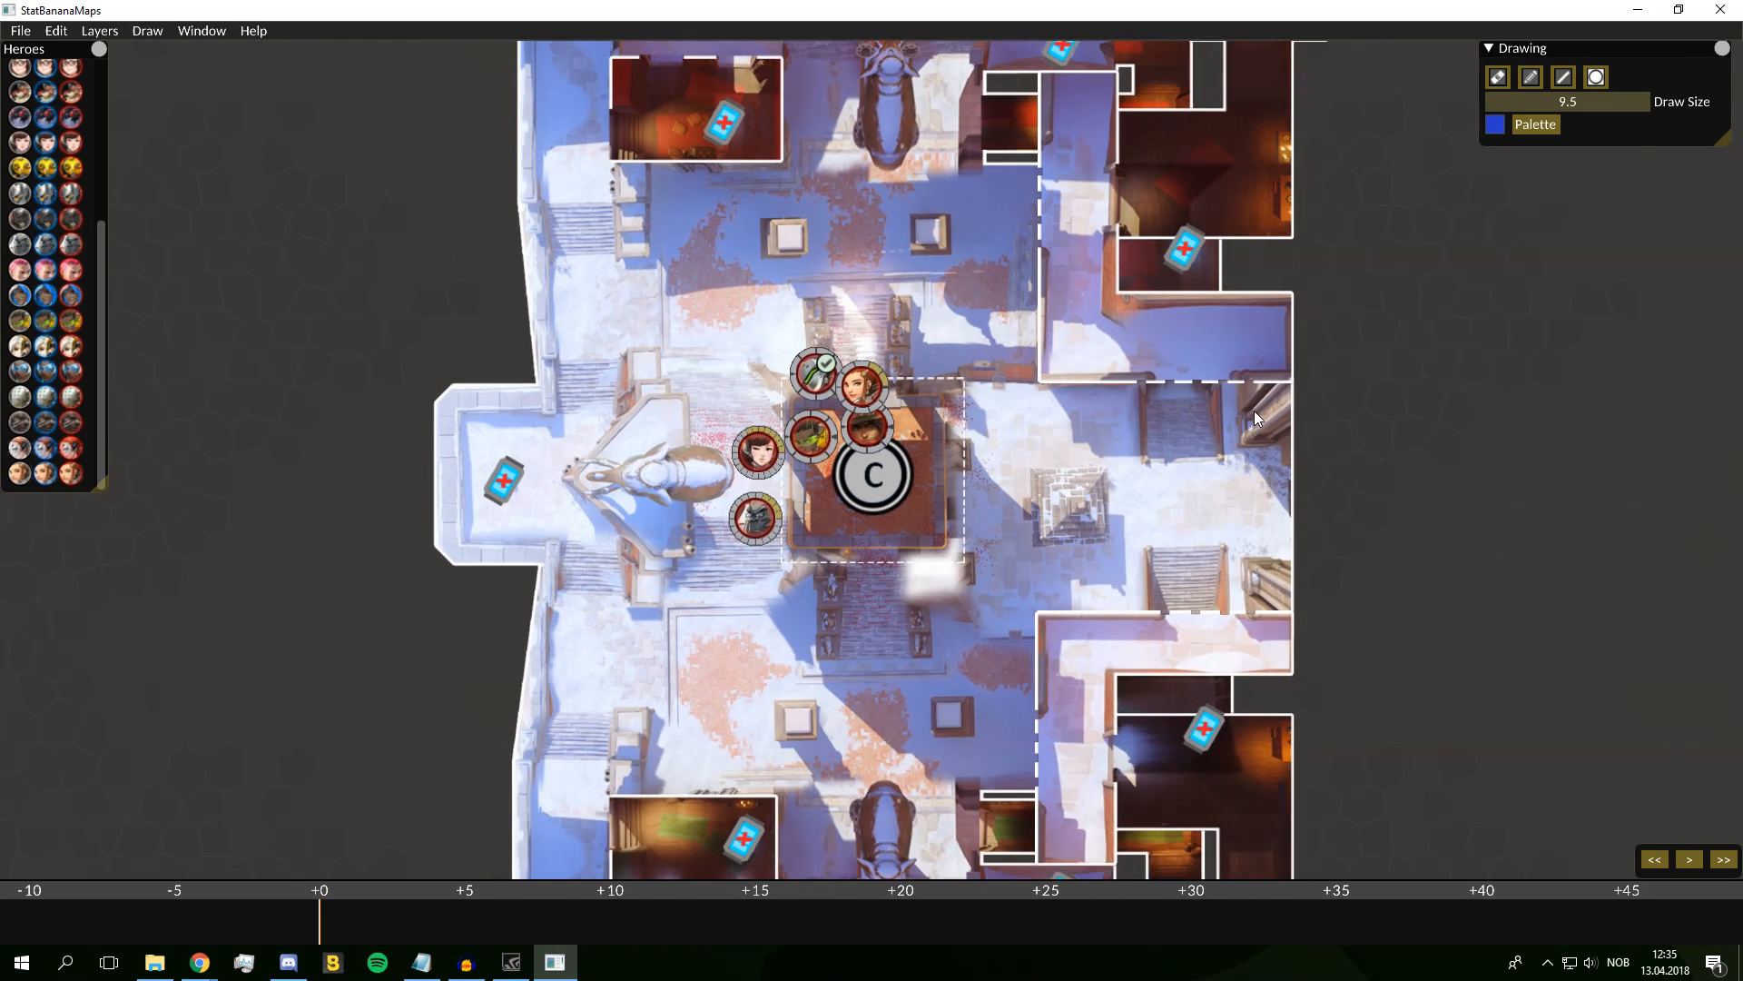
scroll(1195, 364, "down", 2)
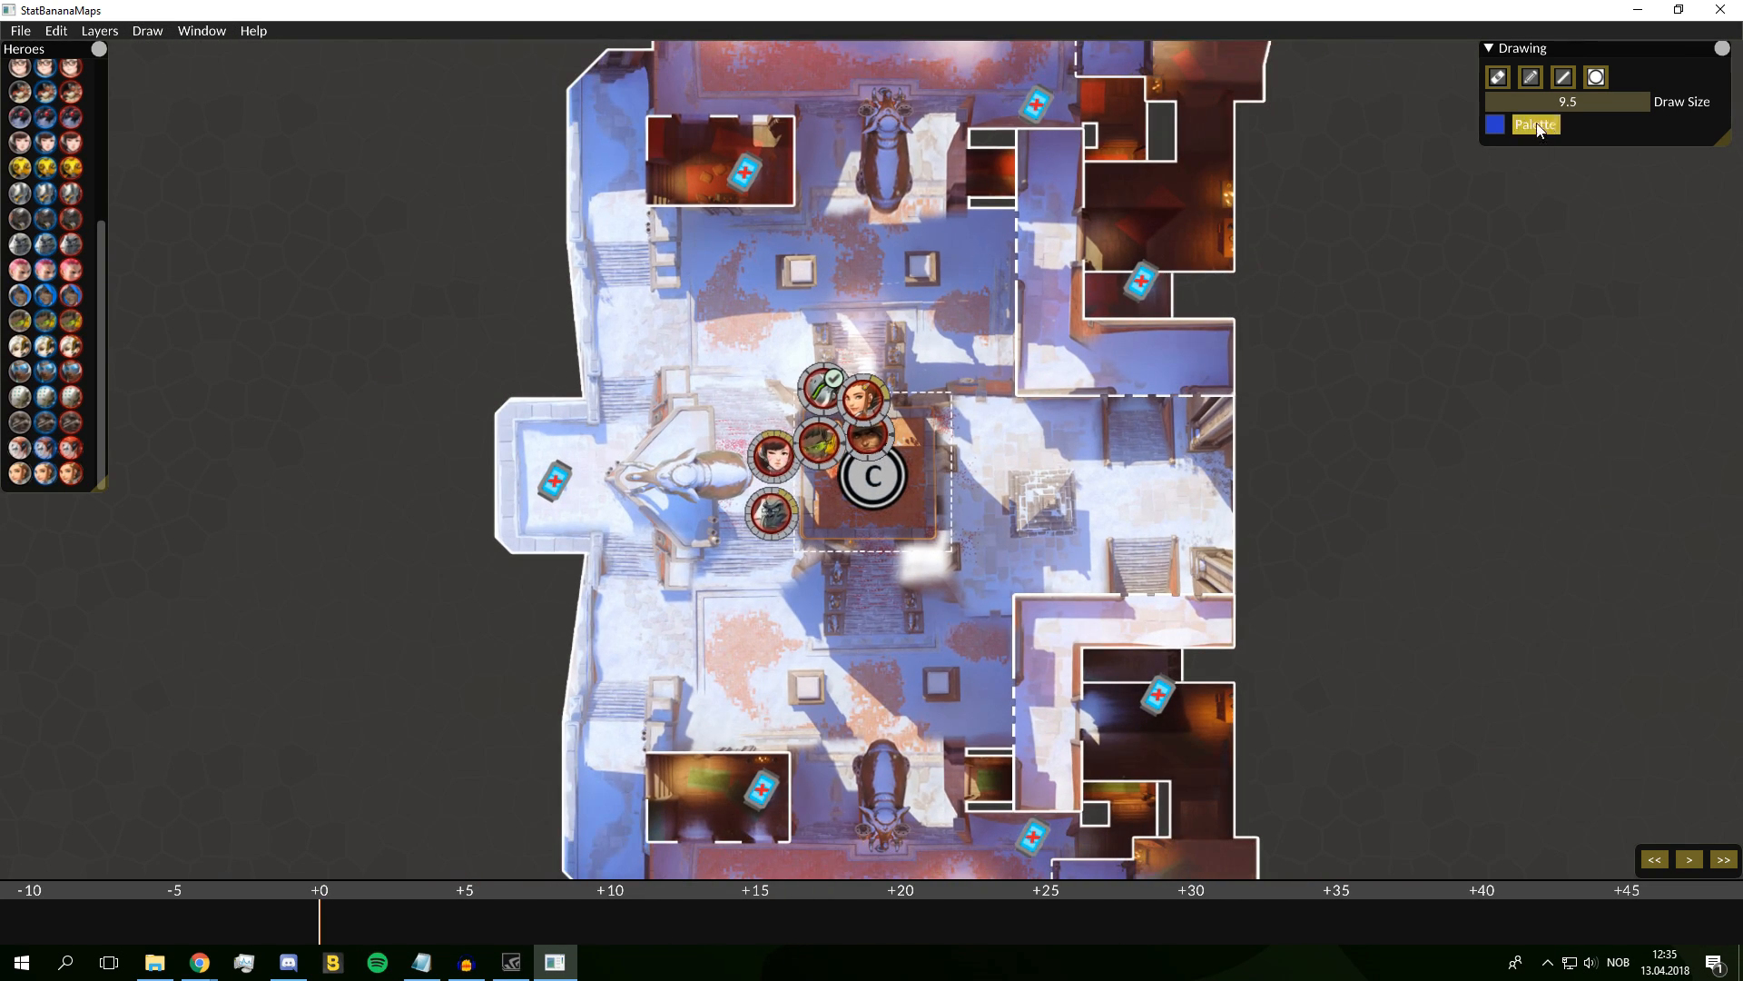
left_click(1561, 76)
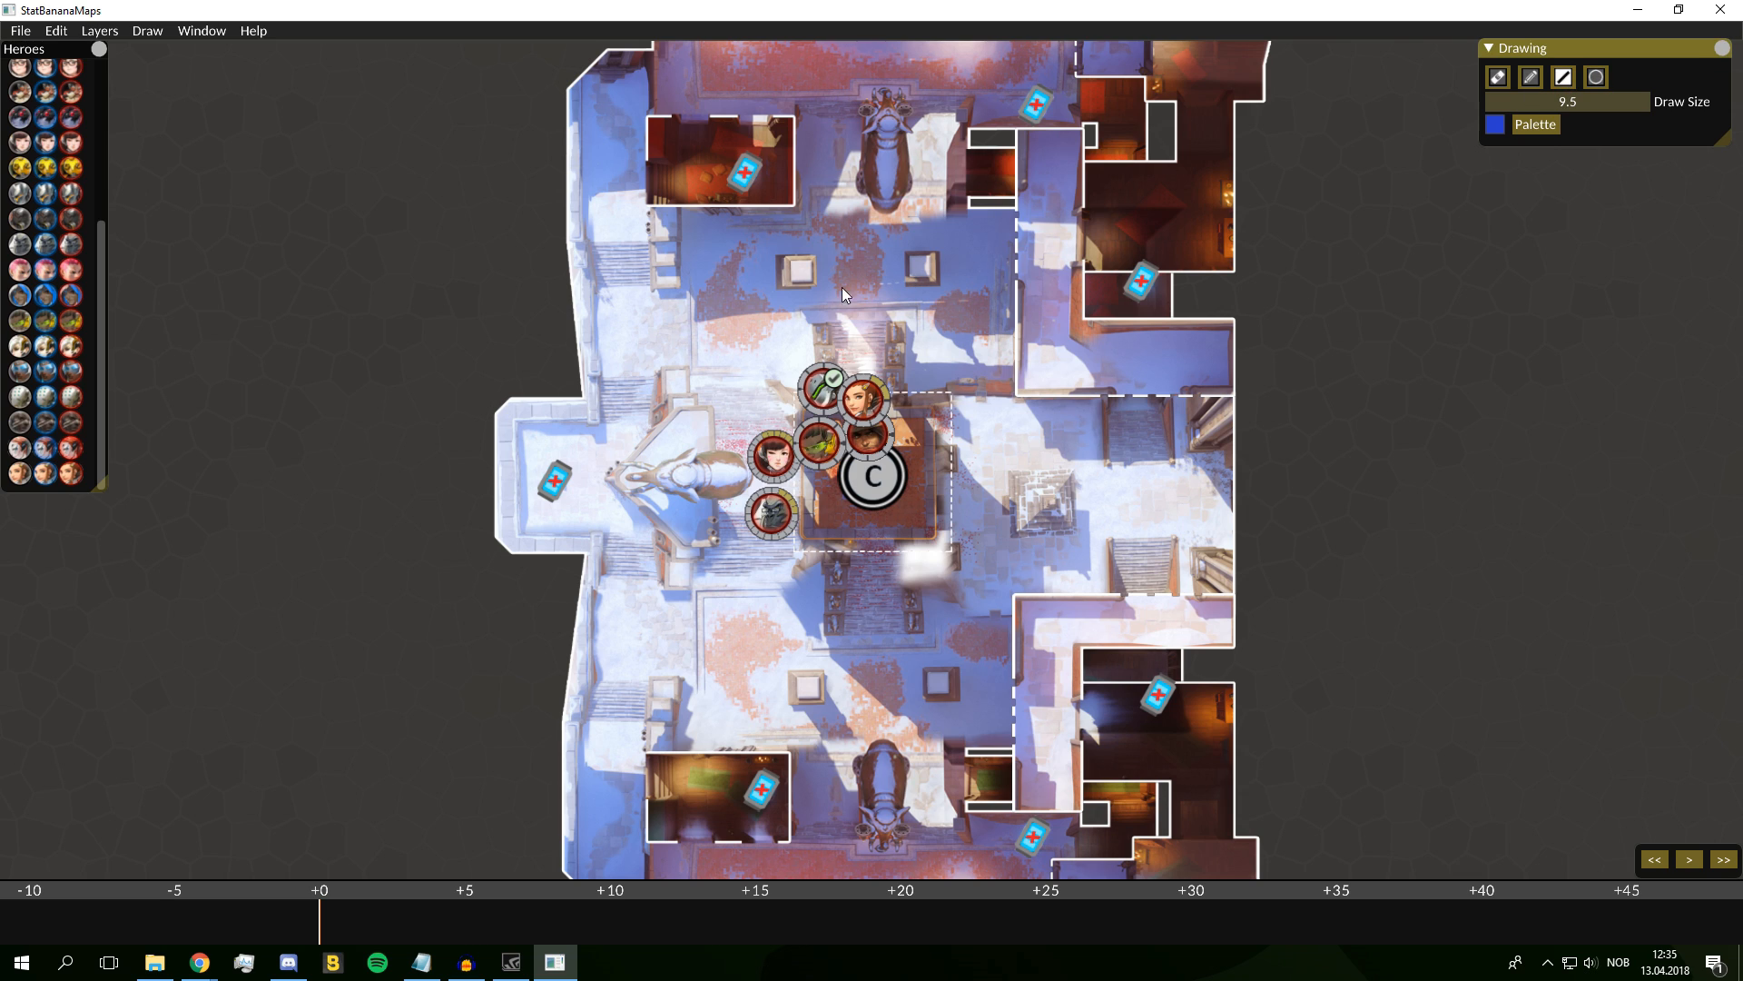
left_click_drag(806, 273, 758, 490)
left_click_drag(561, 381, 1096, 445)
left_click_drag(965, 143, 493, 484)
left_click_drag(571, 269, 1203, 586)
mouse_move(1142, 263)
left_mouse_down()
mouse_move(651, 703)
mouse_move(462, 817)
left_mouse_up()
left_click_drag(280, 574, 1295, 839)
left_click_drag(890, 269, 222, 499)
left_click(147, 30)
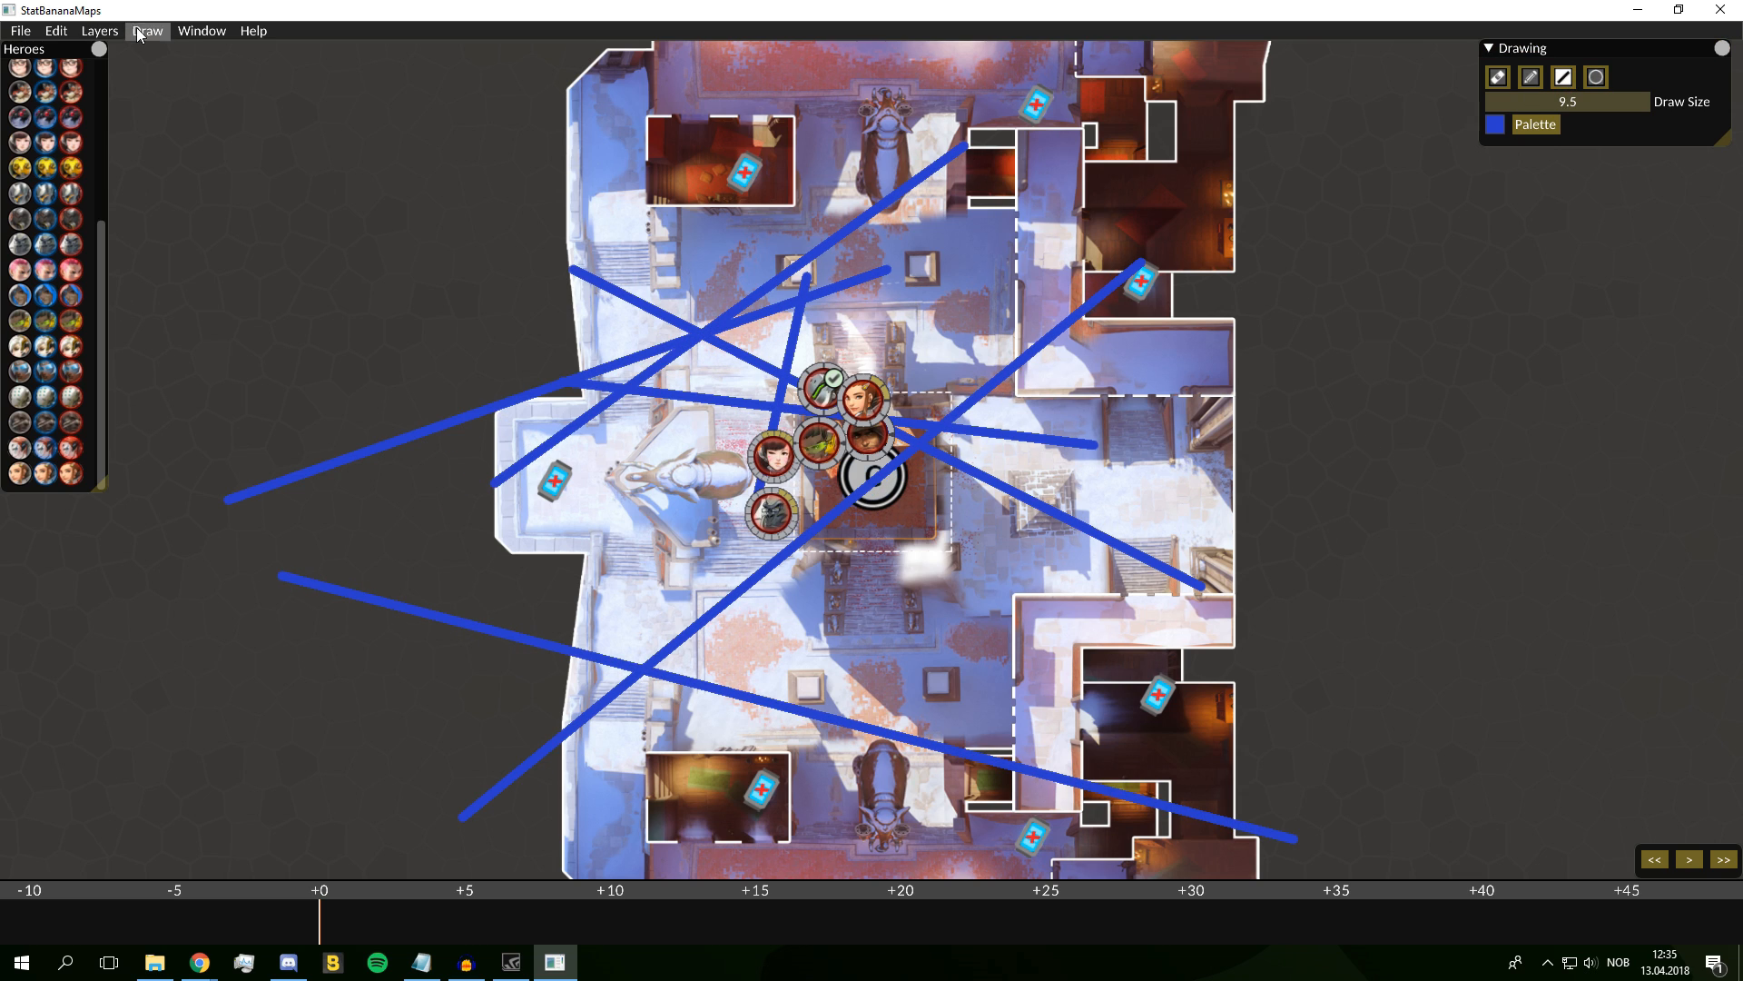
left_click(177, 55)
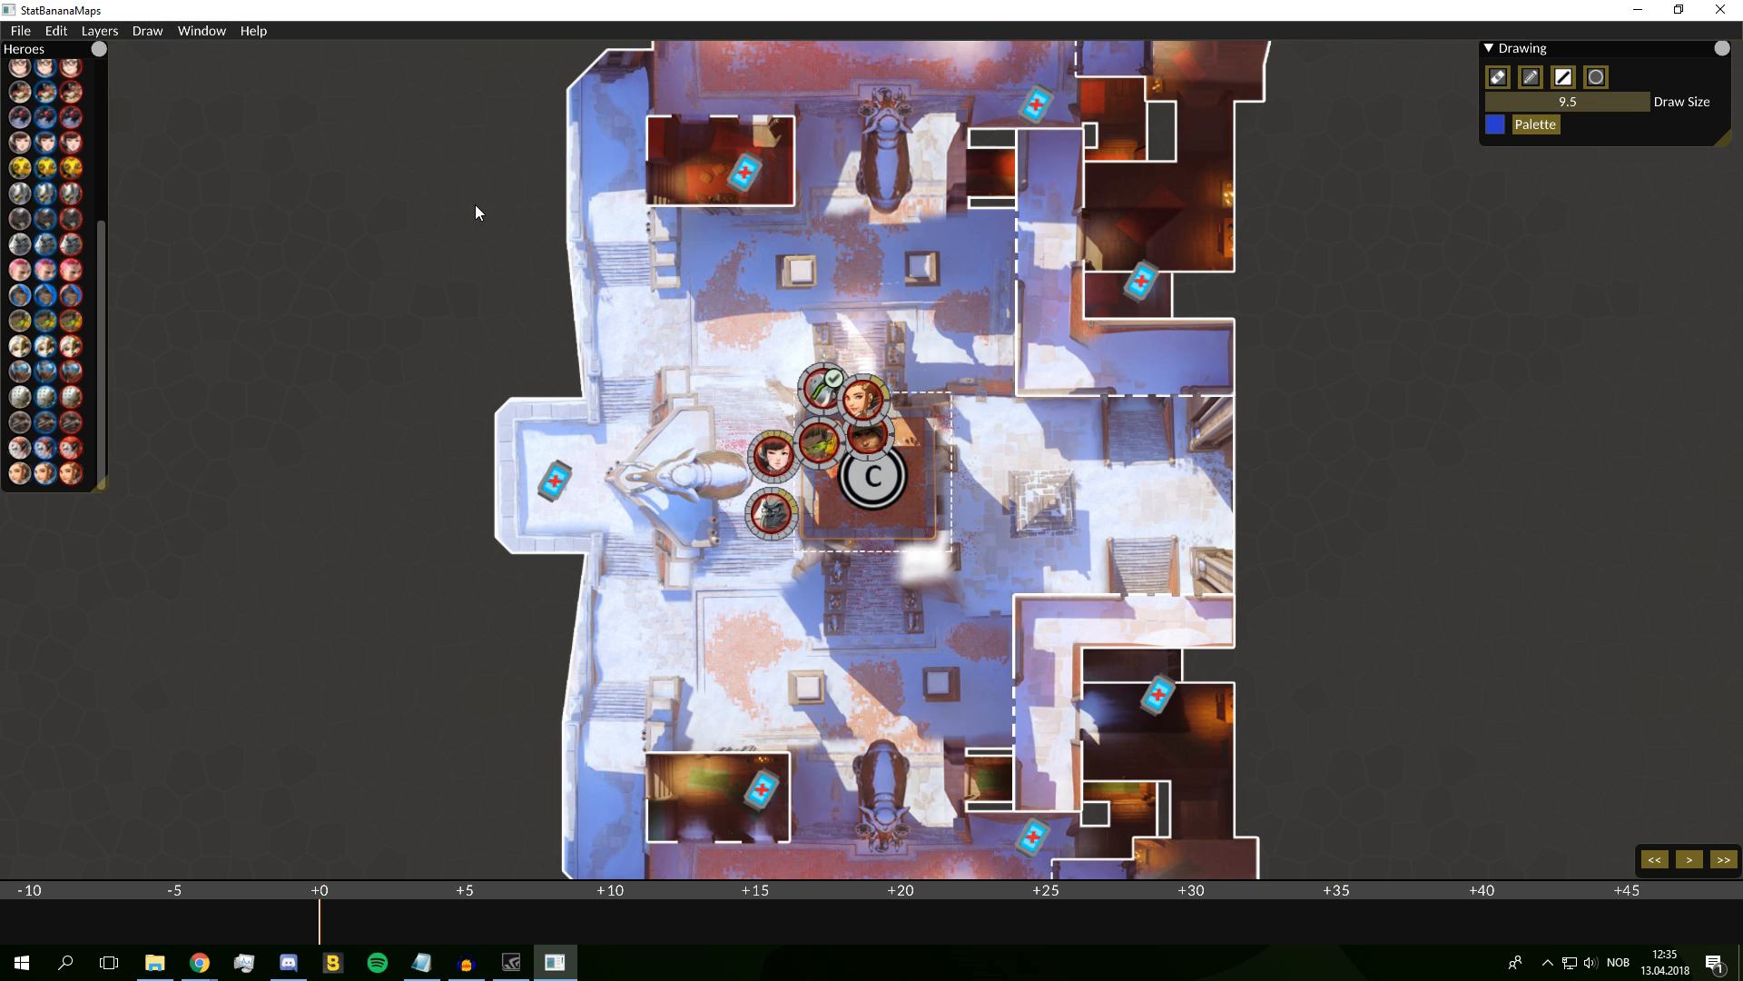
Place McCree's ability icon on the eastern side of point C and delete it from the current frames
scroll(794, 645, "up", 3)
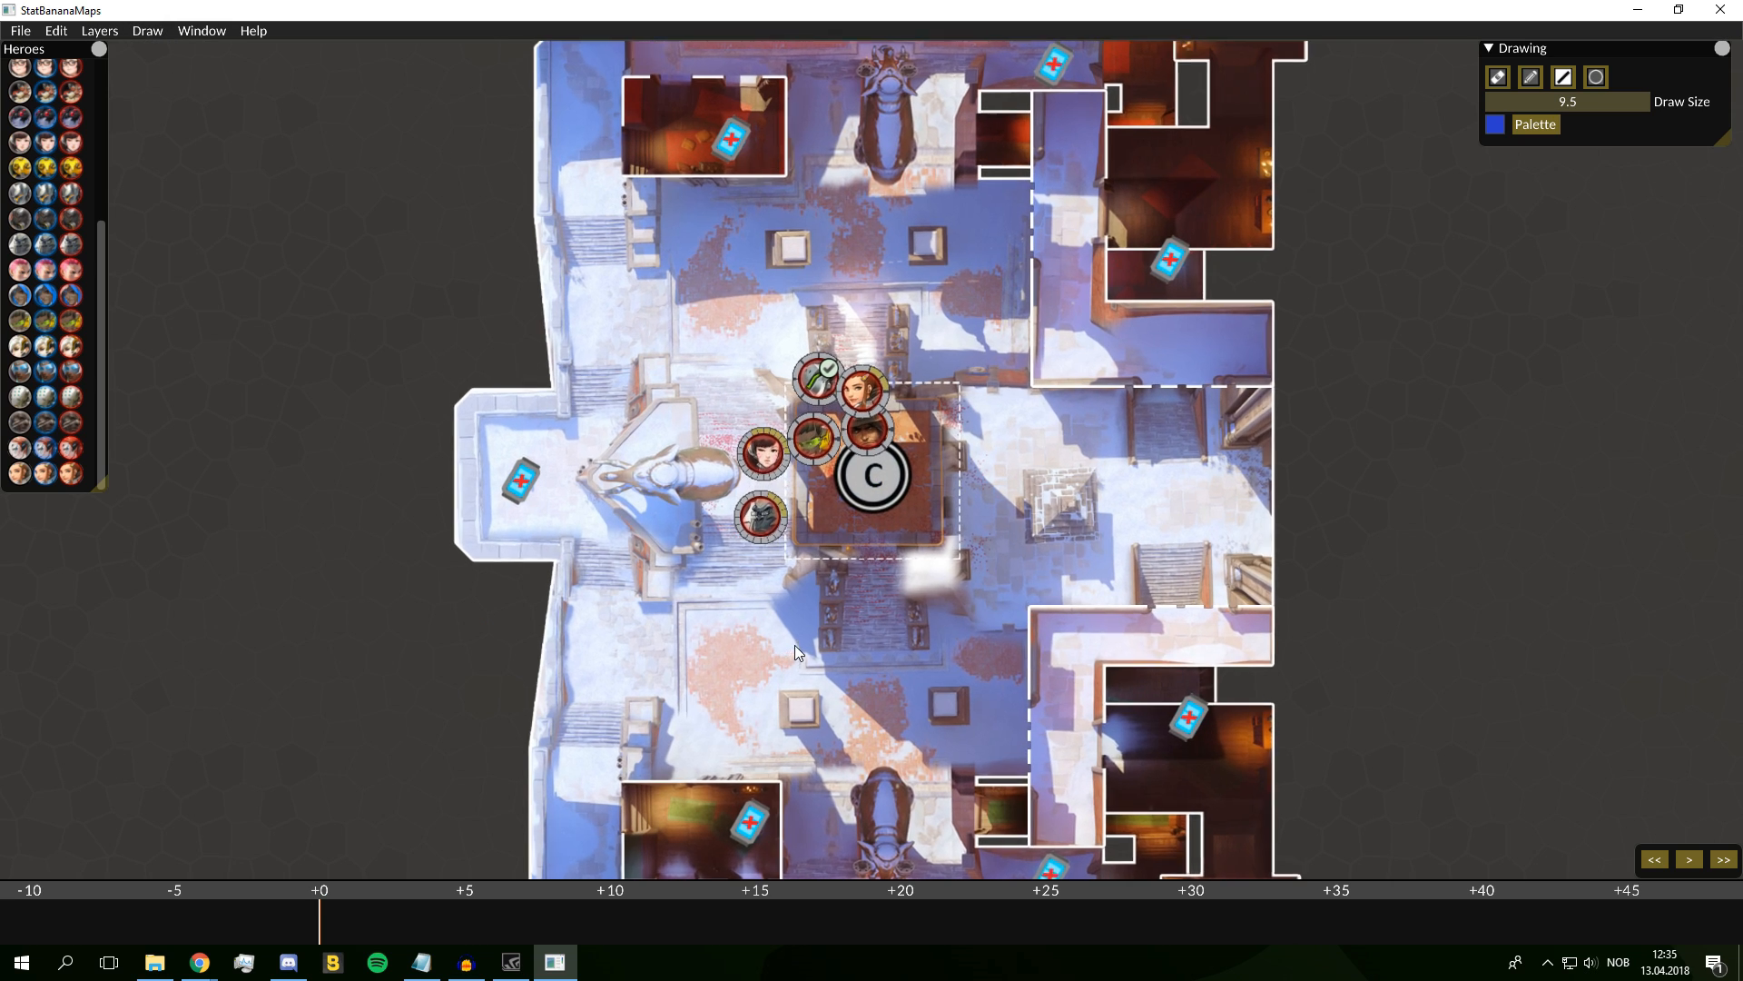
left_click(872, 425)
left_click_drag(1269, 293, 968, 468)
scroll(994, 499, "up", 1)
scroll(993, 500, "up", 1)
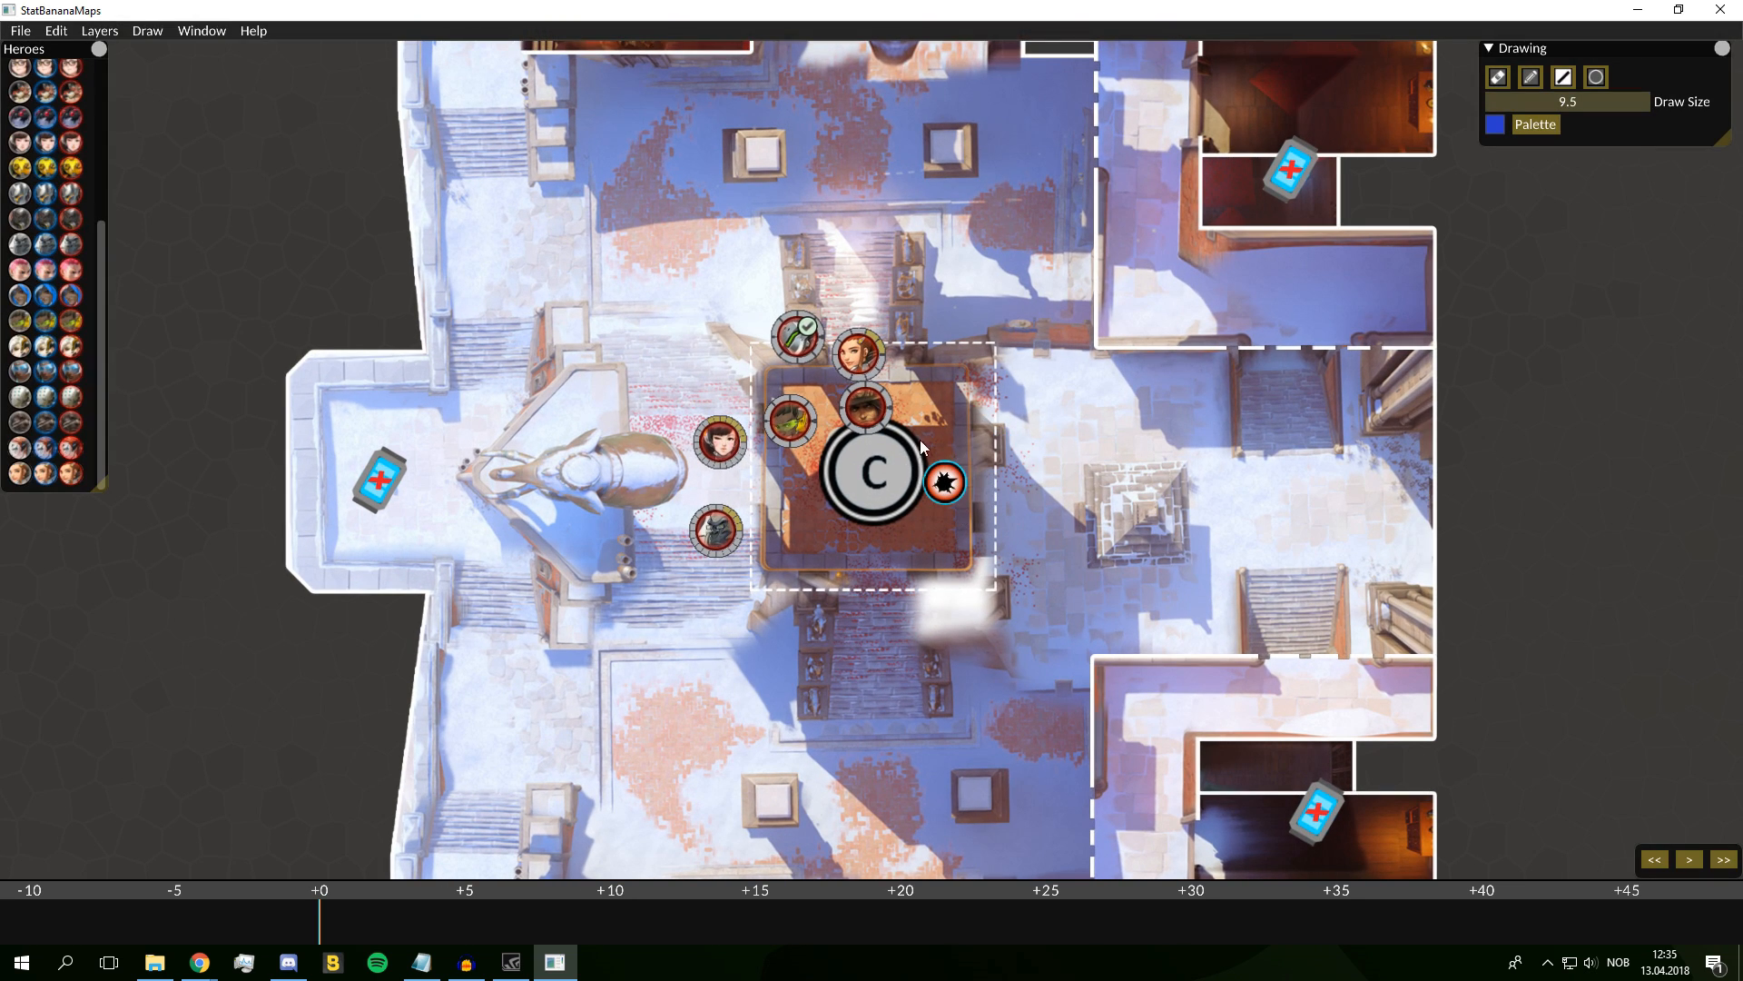
key("Delete")
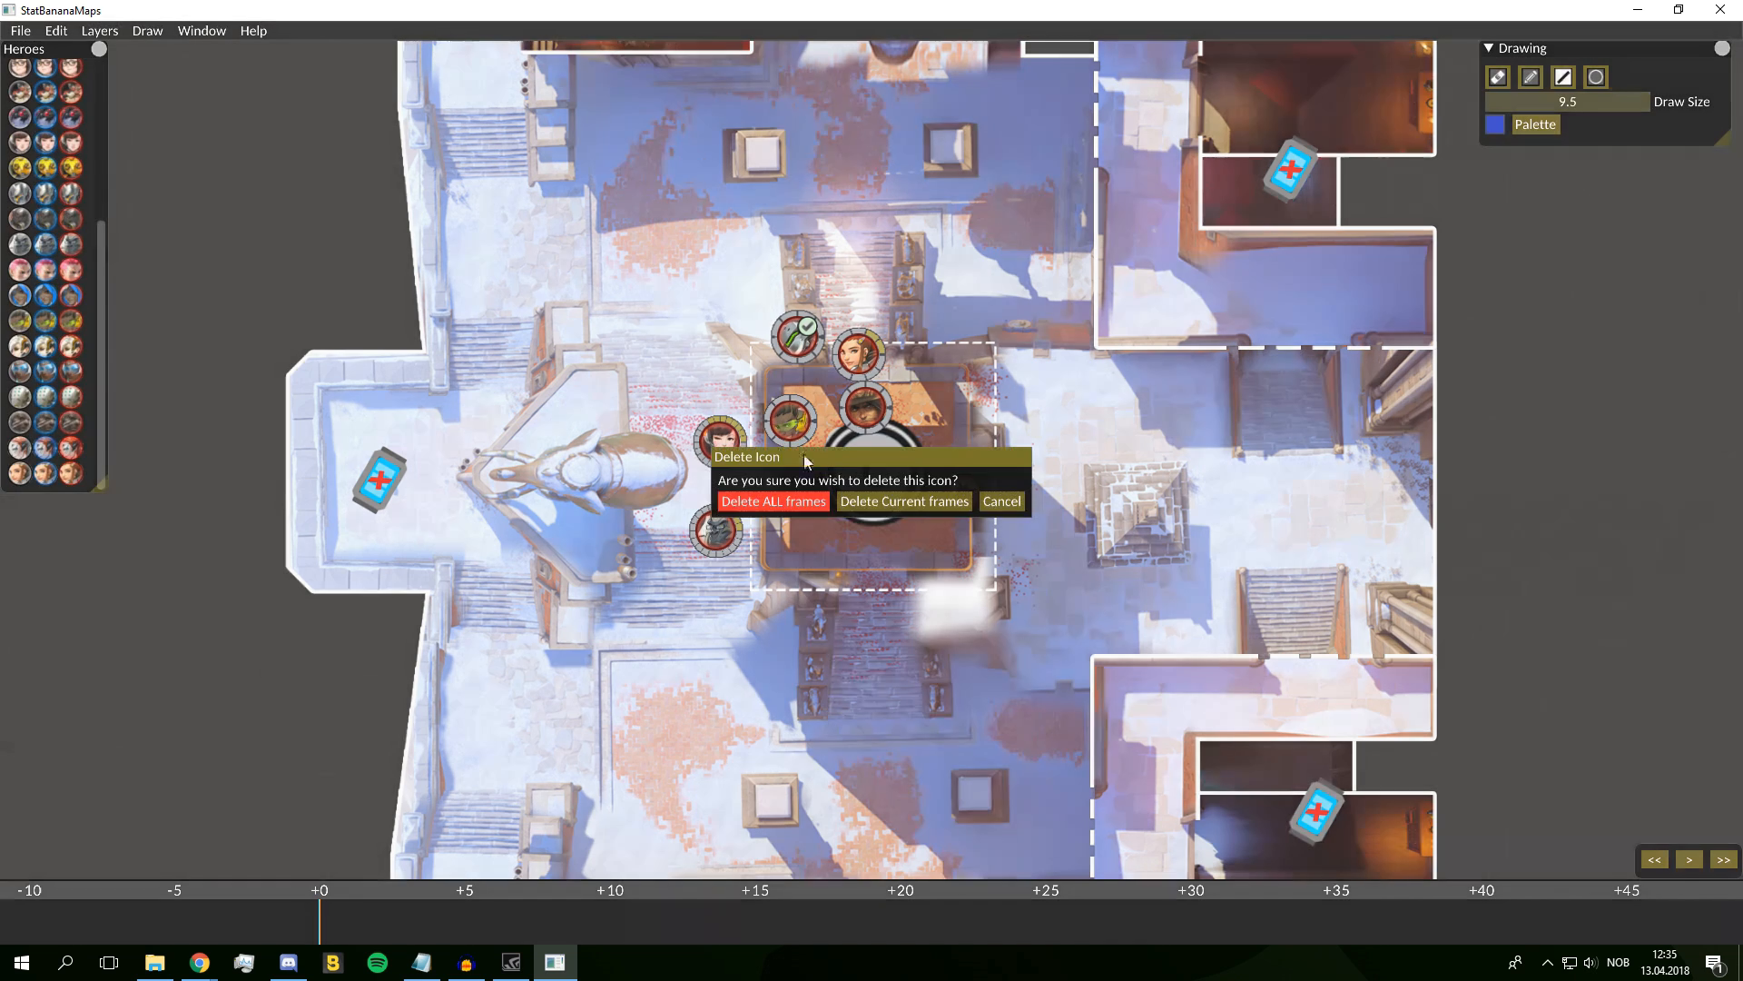
left_click(934, 502)
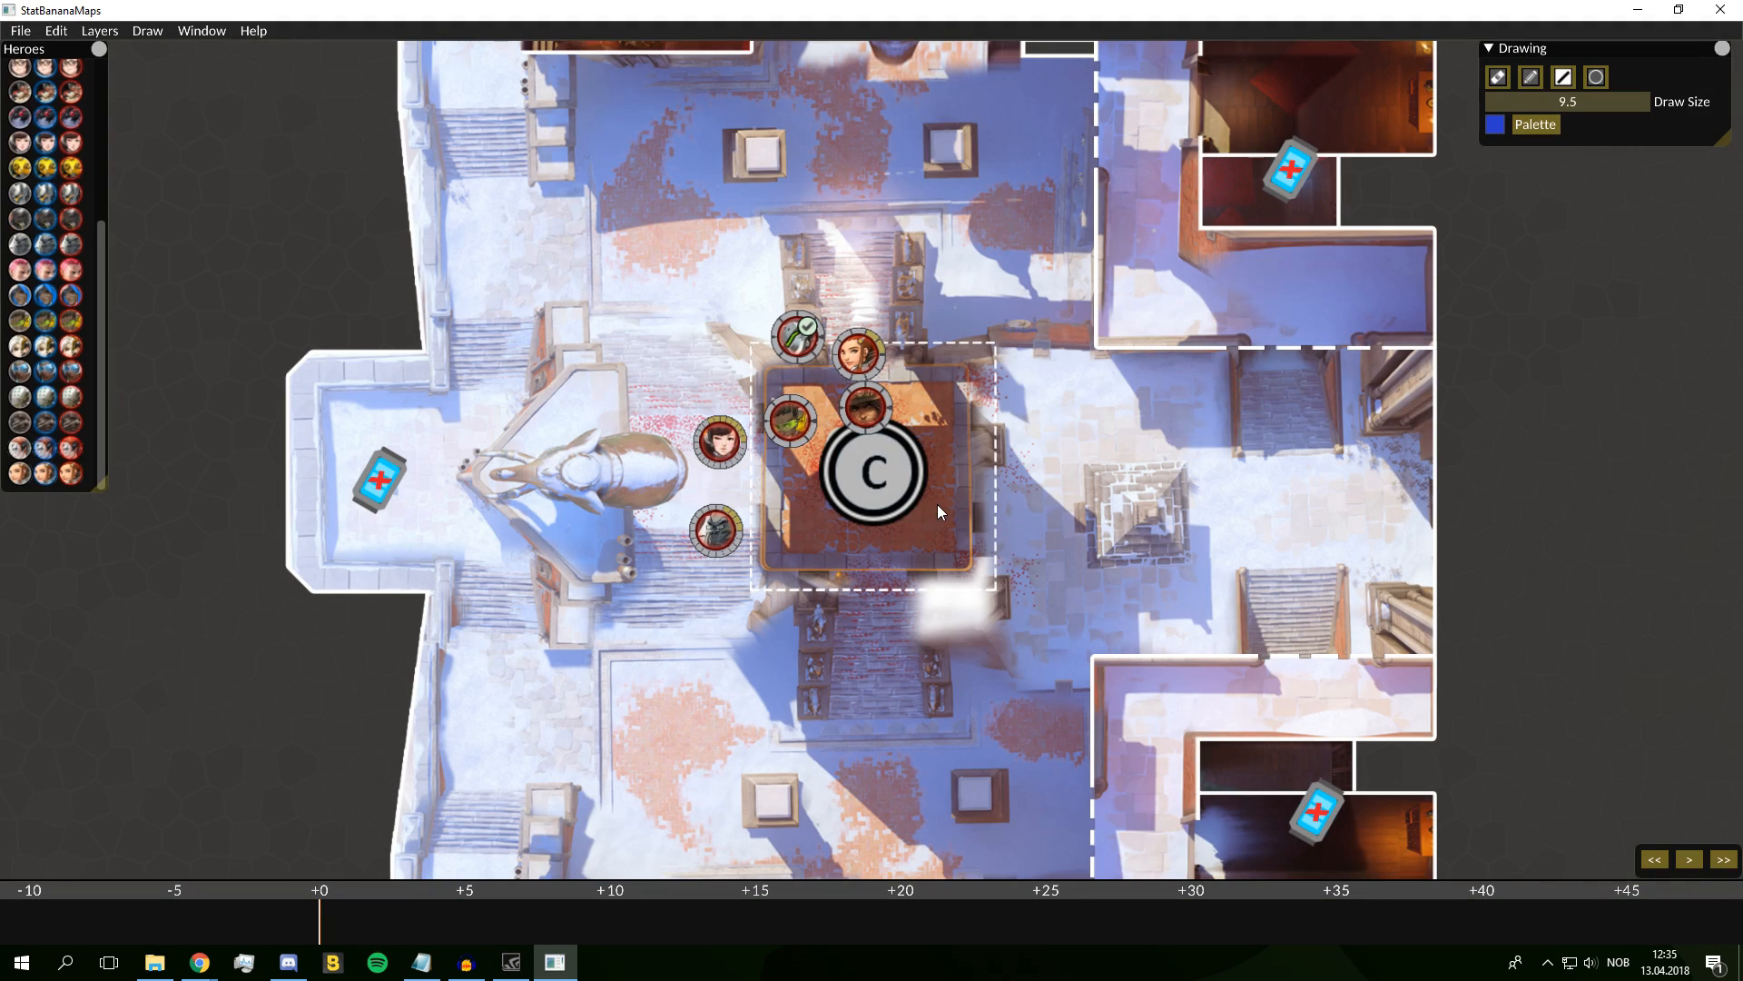
Place Genji's ability icon on the stairs south of point C and delete it from the current frames
left_click(740, 447)
left_click(794, 356)
left_click_drag(1238, 292, 876, 647)
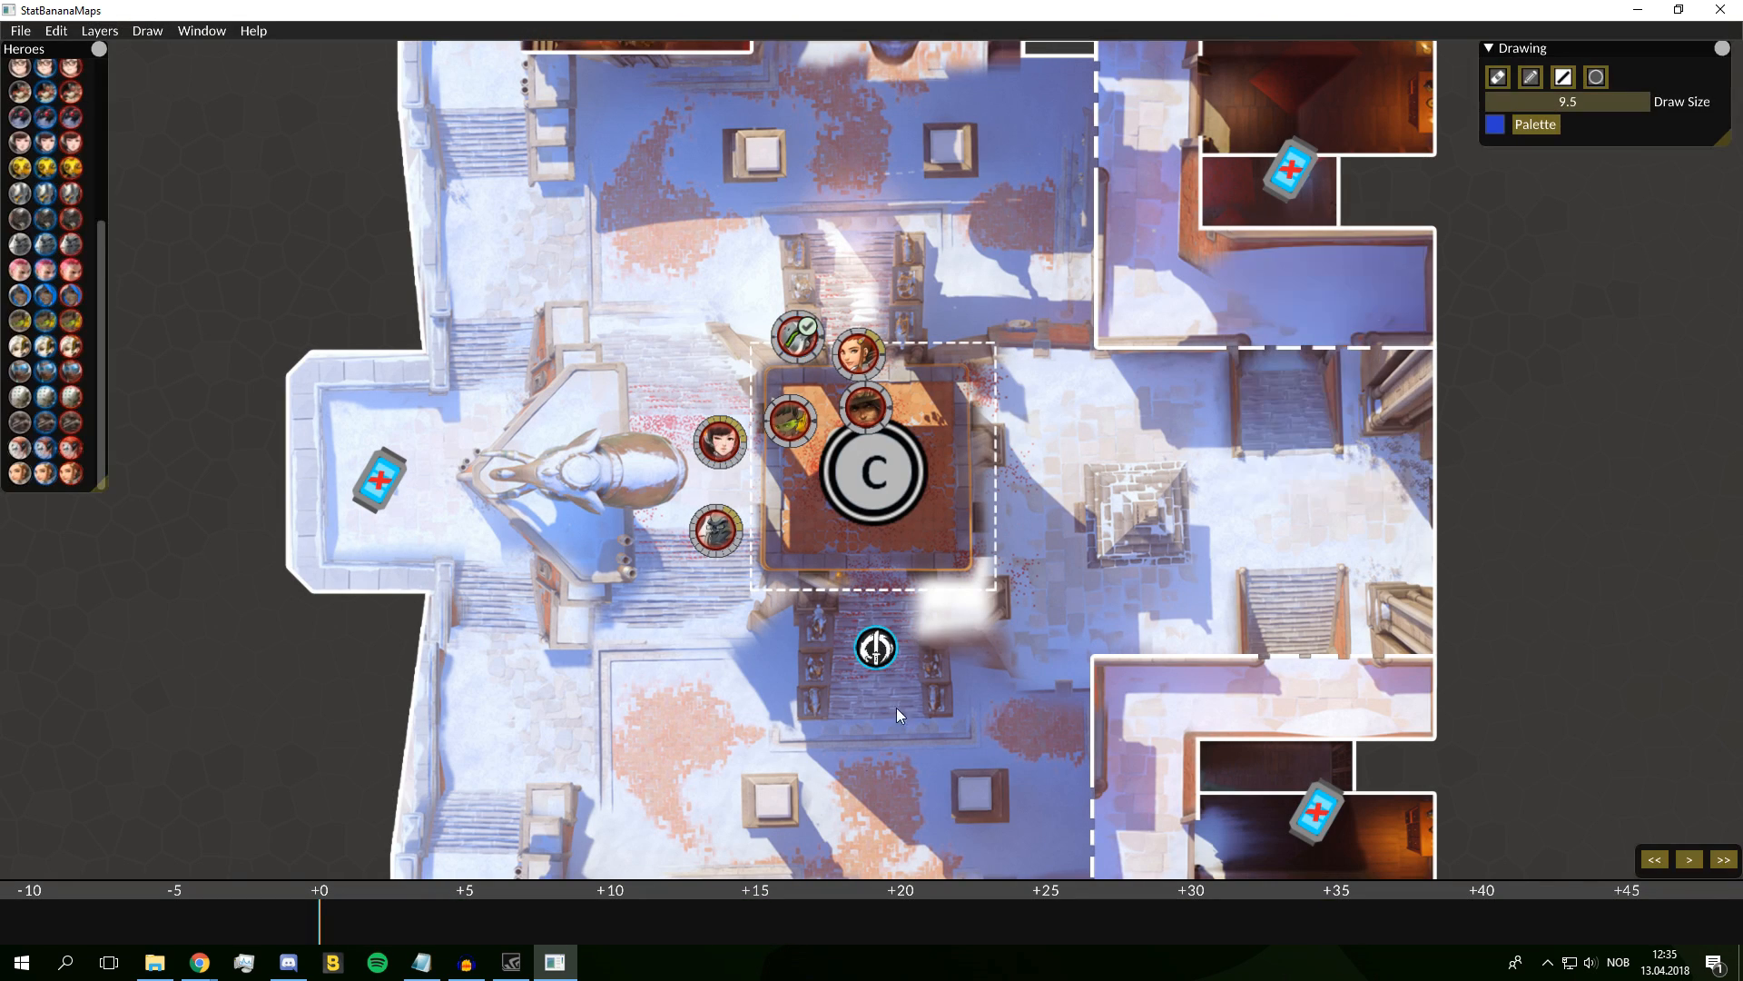
key("Delete")
left_click(858, 495)
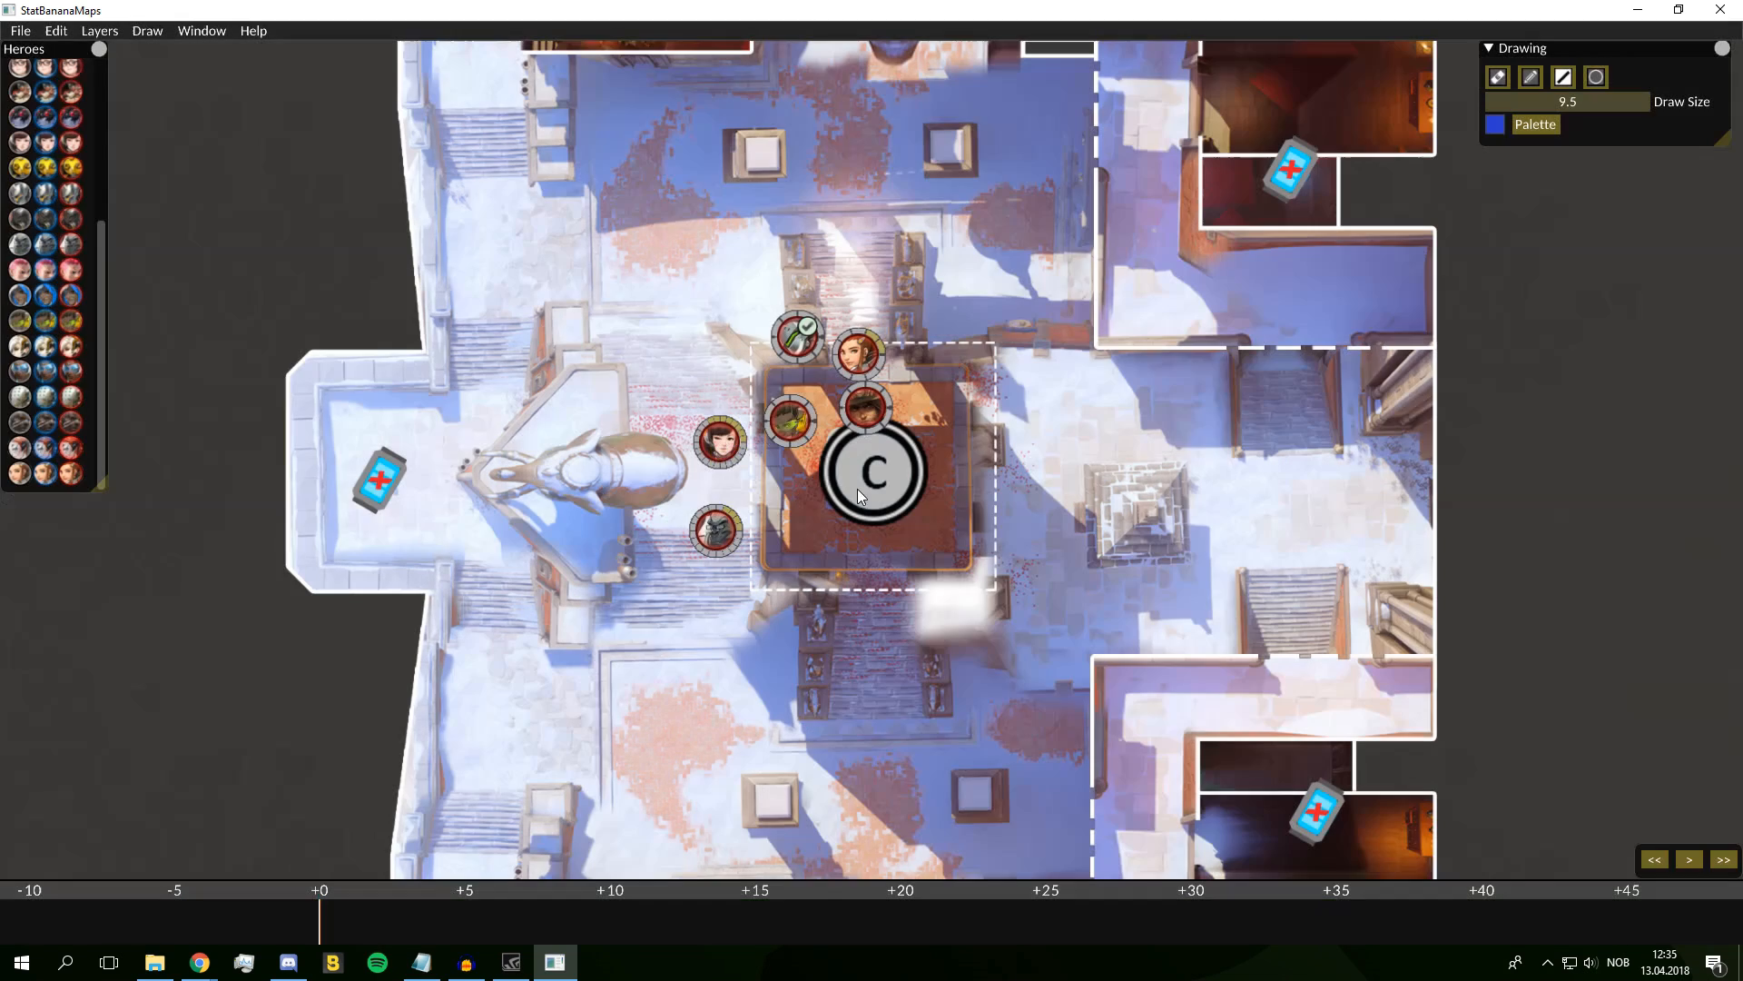
Place D.Va's bunny icon at the southern edge of point C and delete it from the current frames
left_click(712, 425)
left_click_drag(1243, 302, 878, 572)
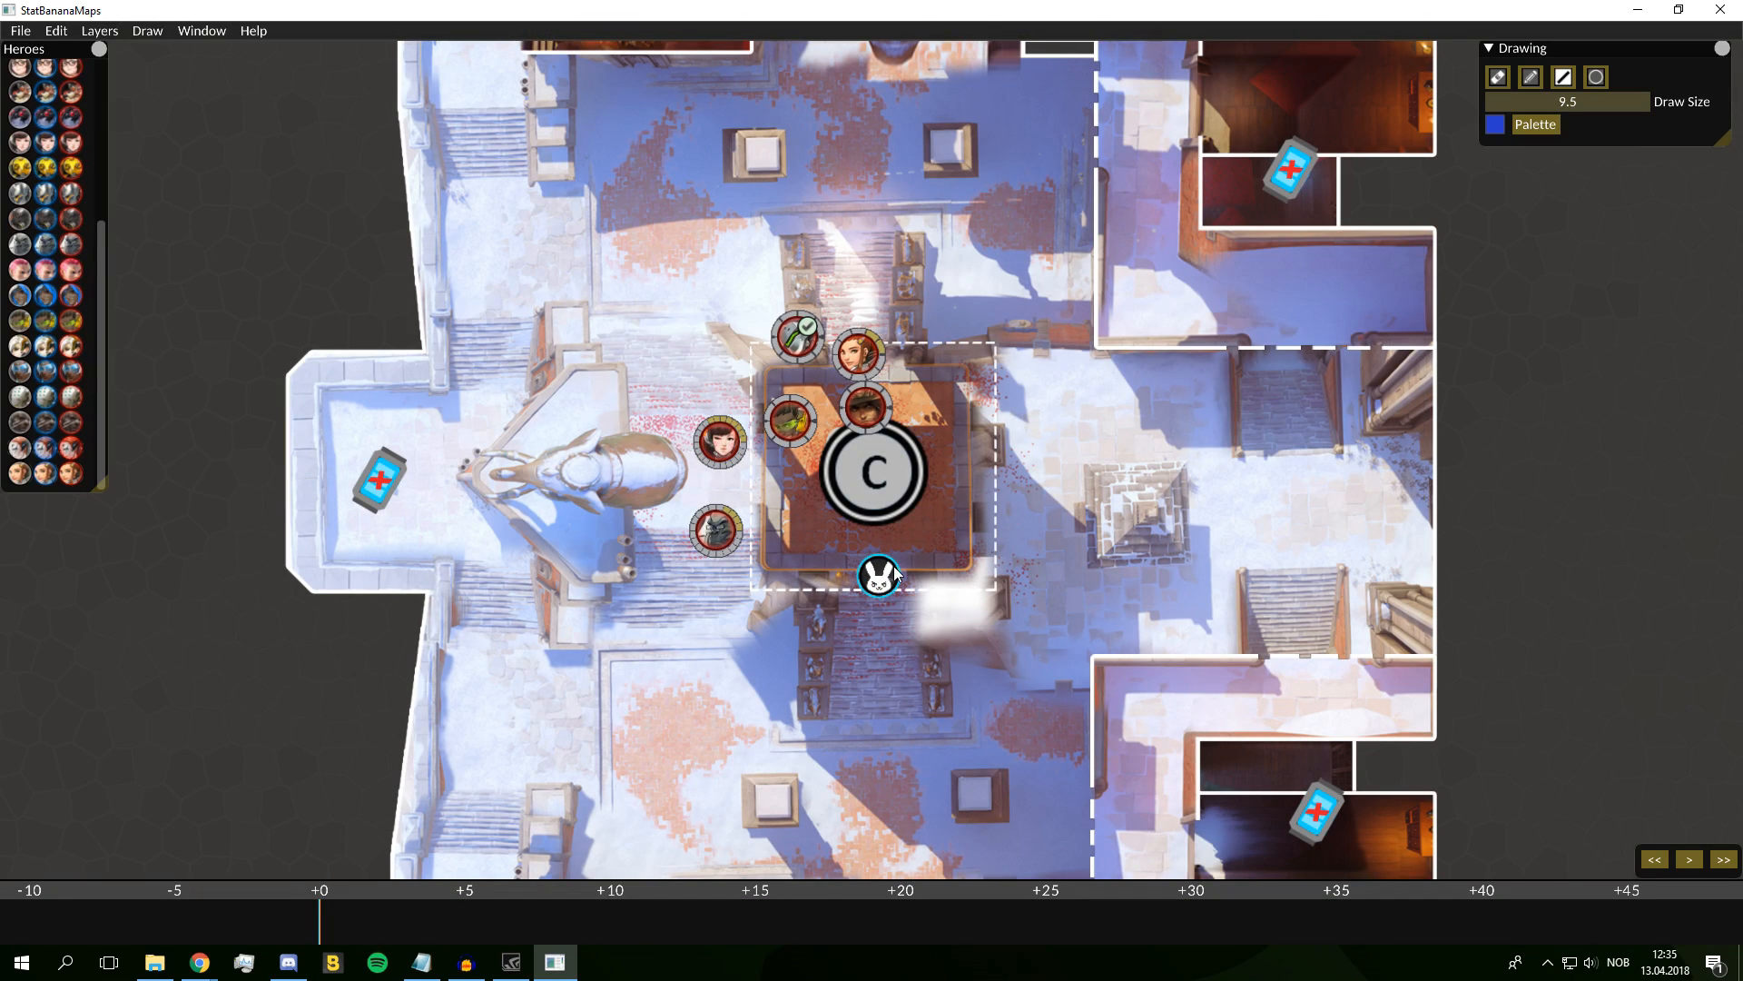
key("Delete")
left_click(881, 501)
Place McCree's ability icon again, just east of him on the point, and delete it from the current frames
left_click(863, 404)
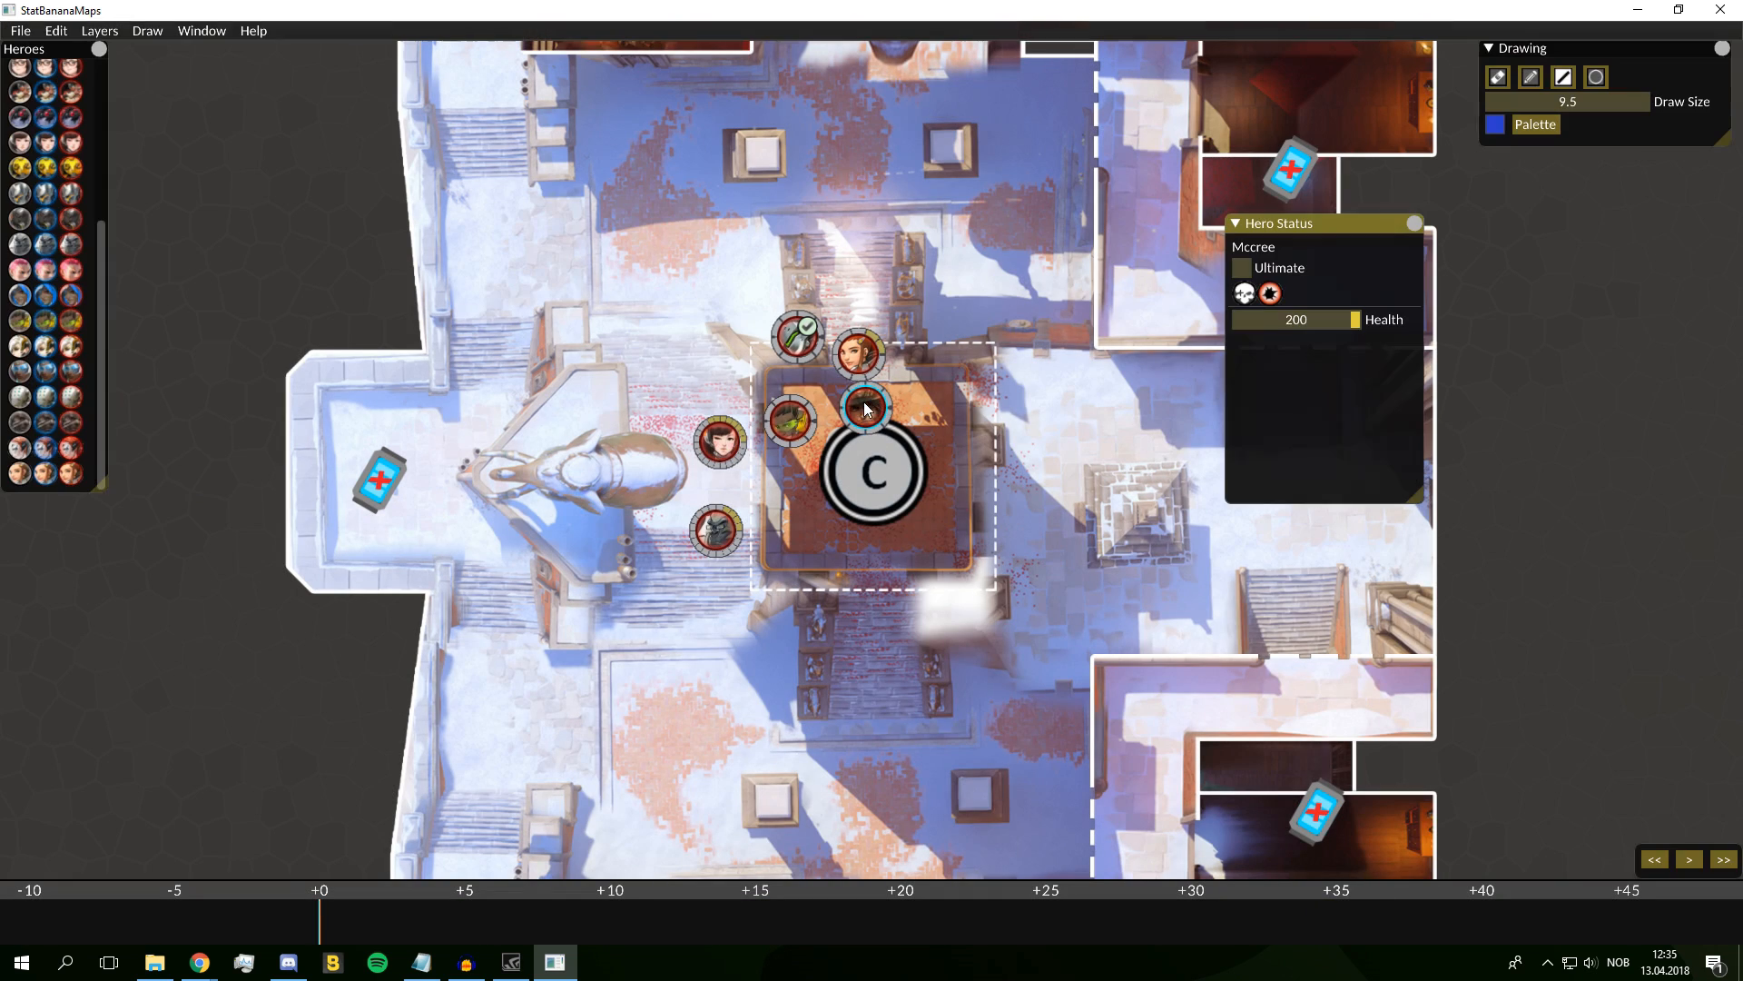
mouse_move(1268, 291)
left_mouse_down()
mouse_move(979, 532)
mouse_move(999, 477)
mouse_move(957, 477)
mouse_move(944, 444)
left_mouse_up()
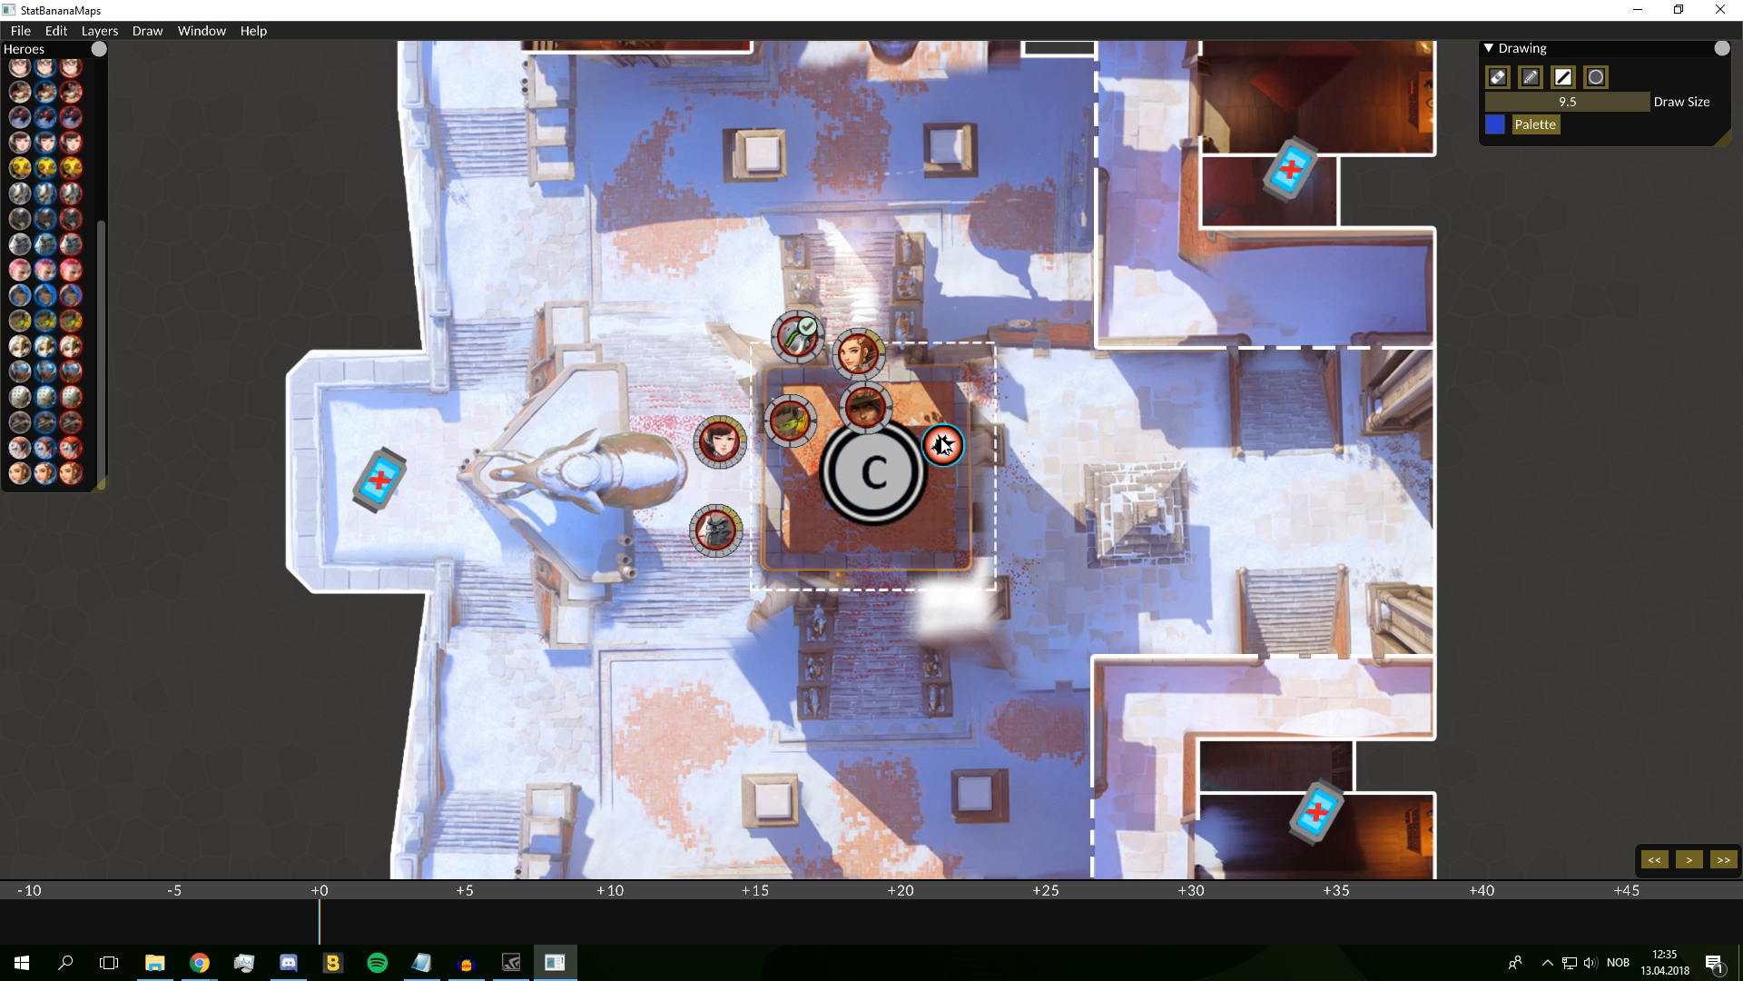
right_click(942, 444)
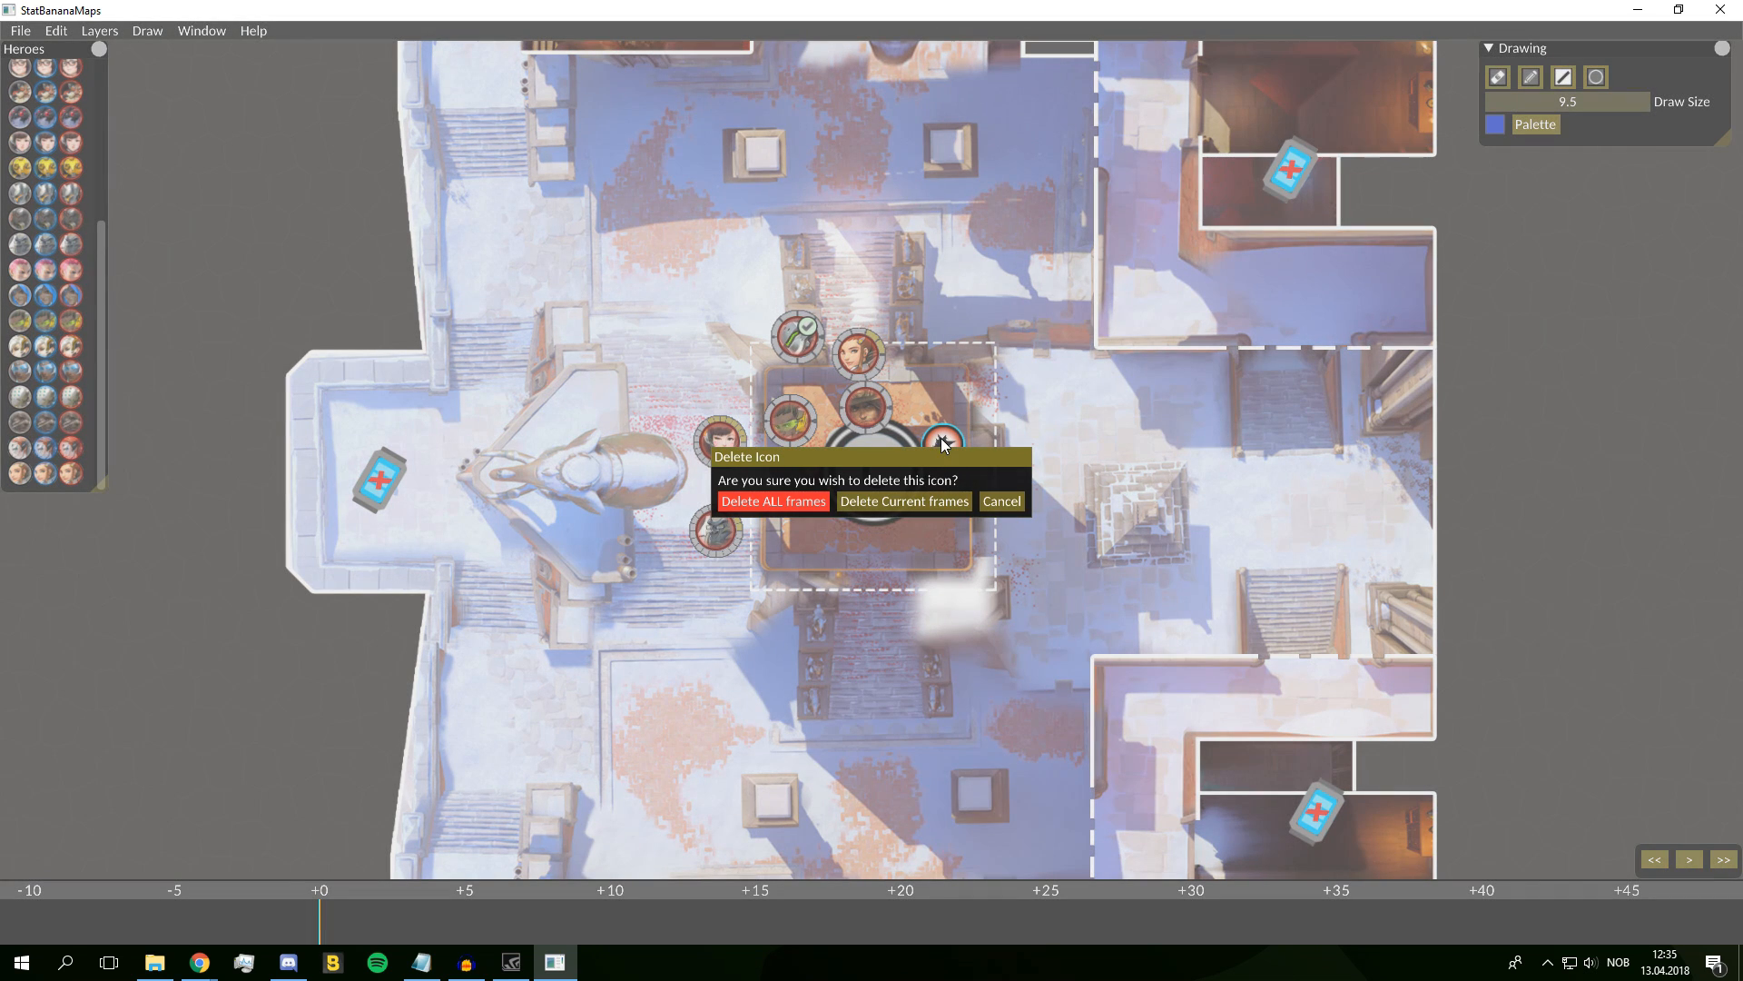
left_click(913, 499)
scroll(934, 537, "down", 1)
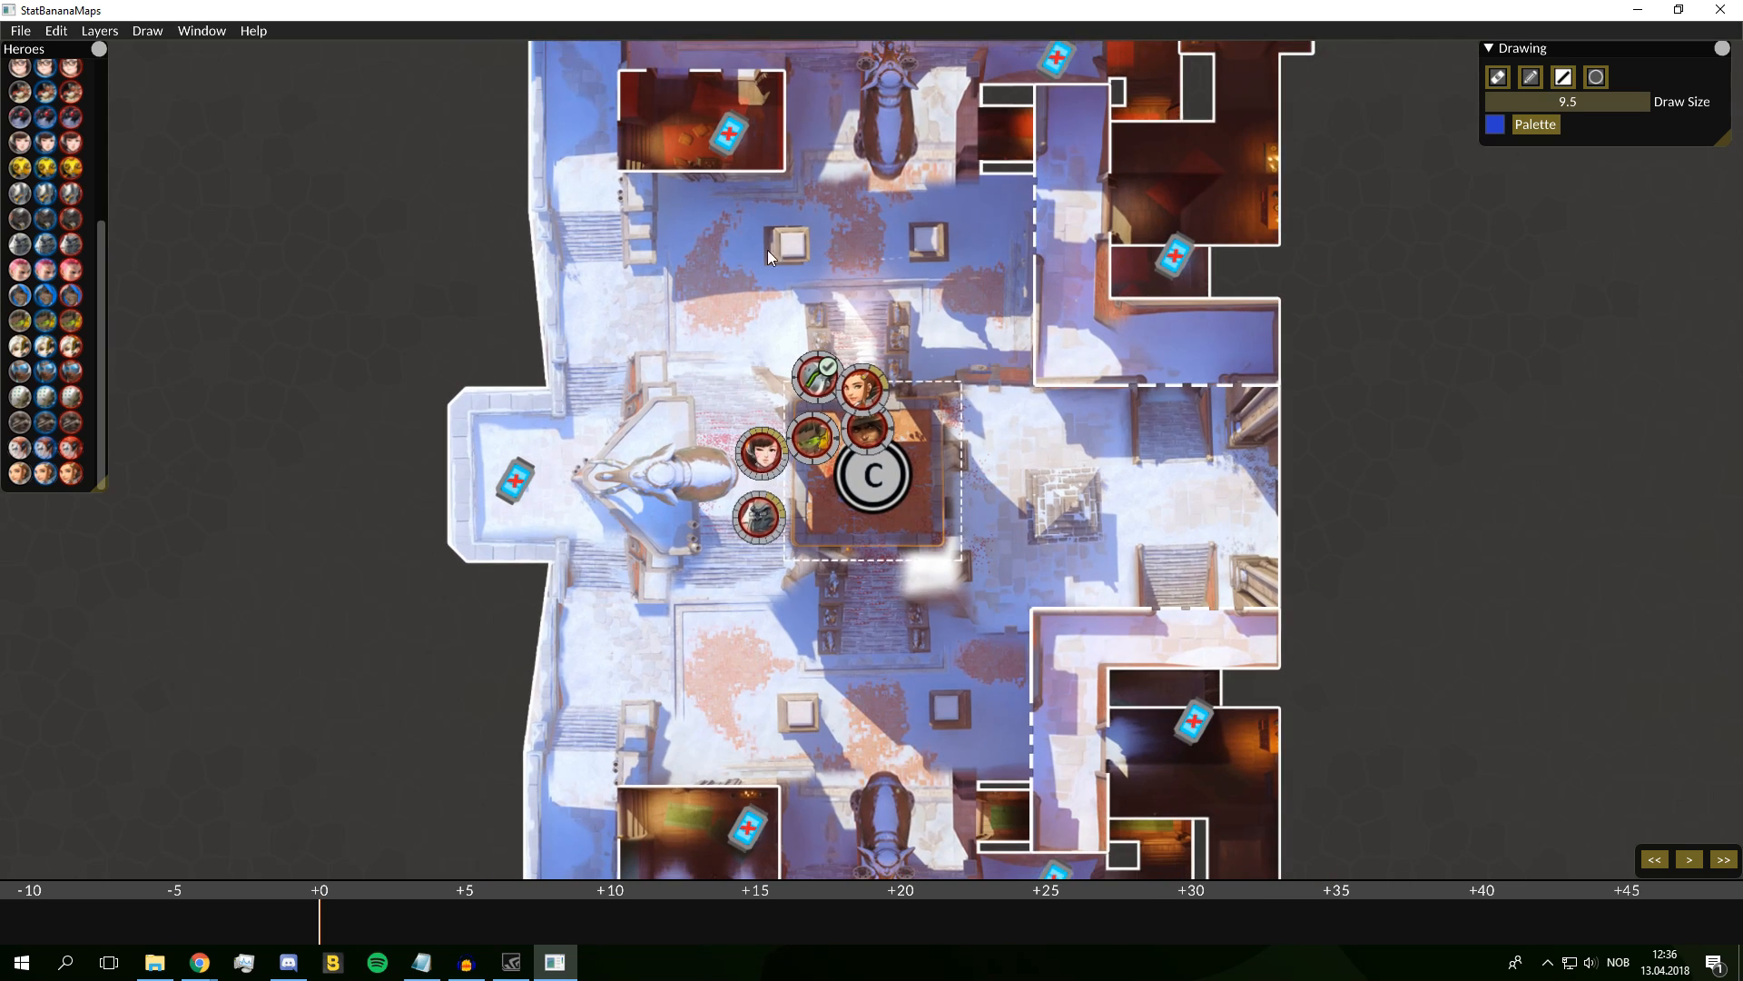
left_click(202, 31)
mouse_move(160, 47)
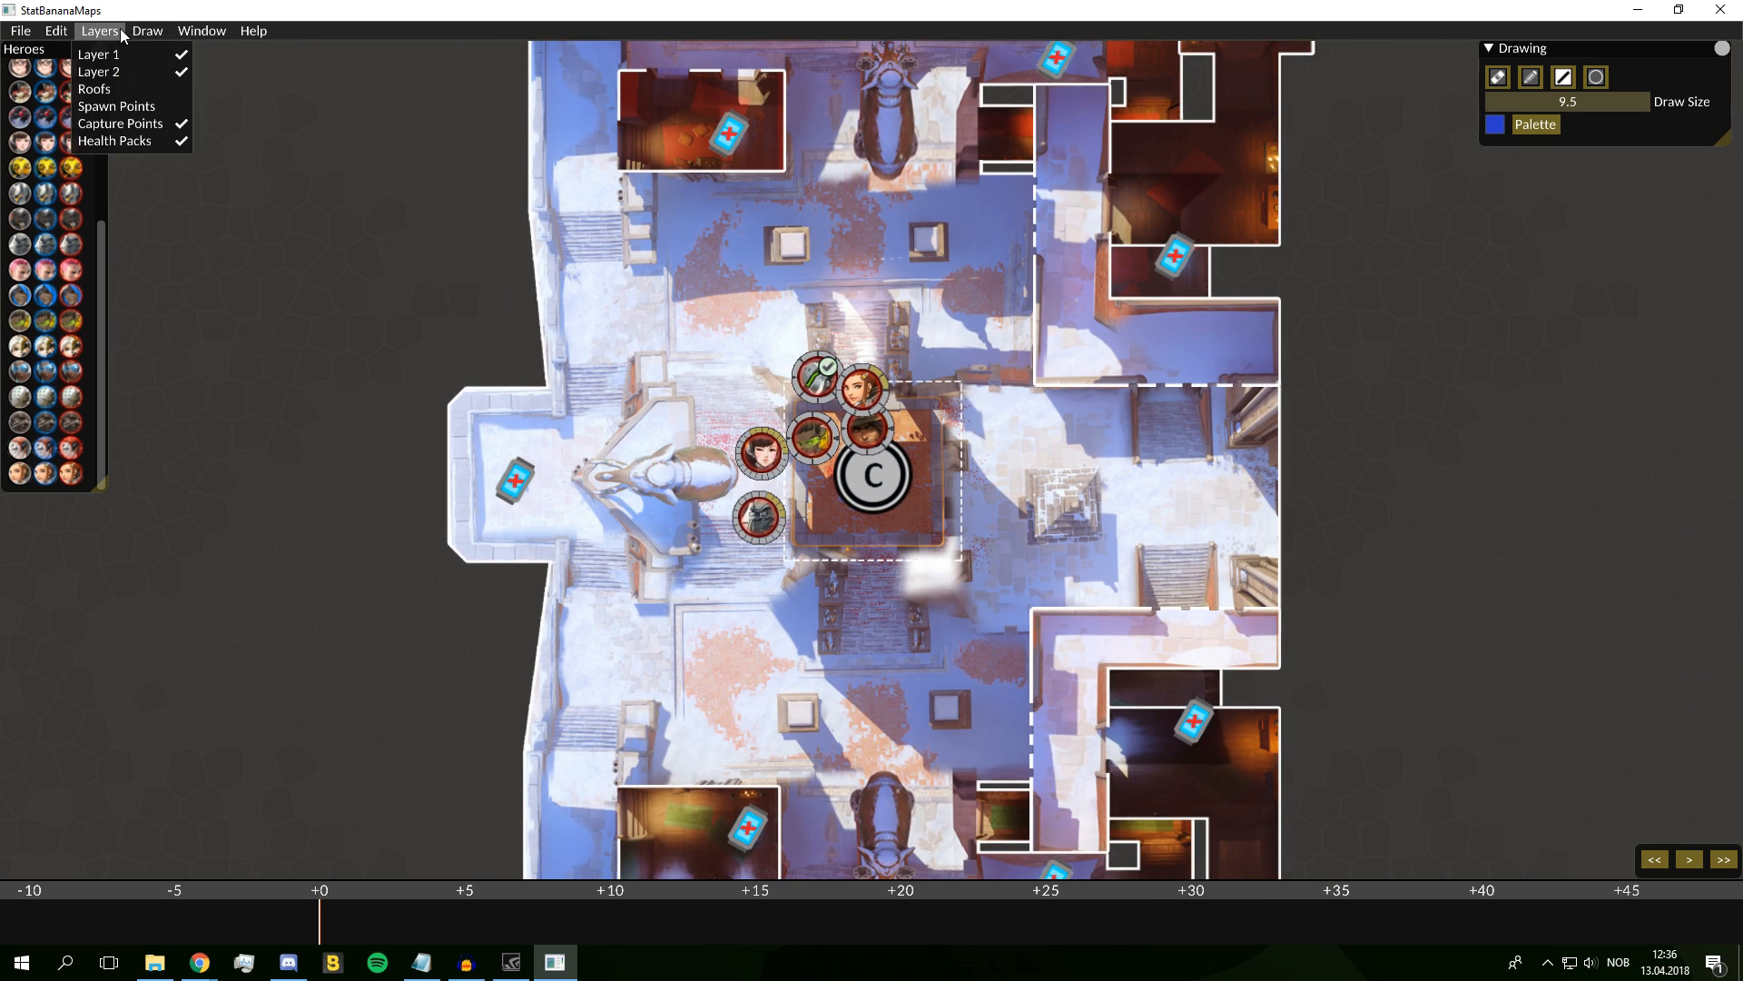
Select McCree, set the timeline to +5 and move him south from point C onto the stairs
mouse_move(54, 31)
left_click(857, 437)
left_click(863, 432)
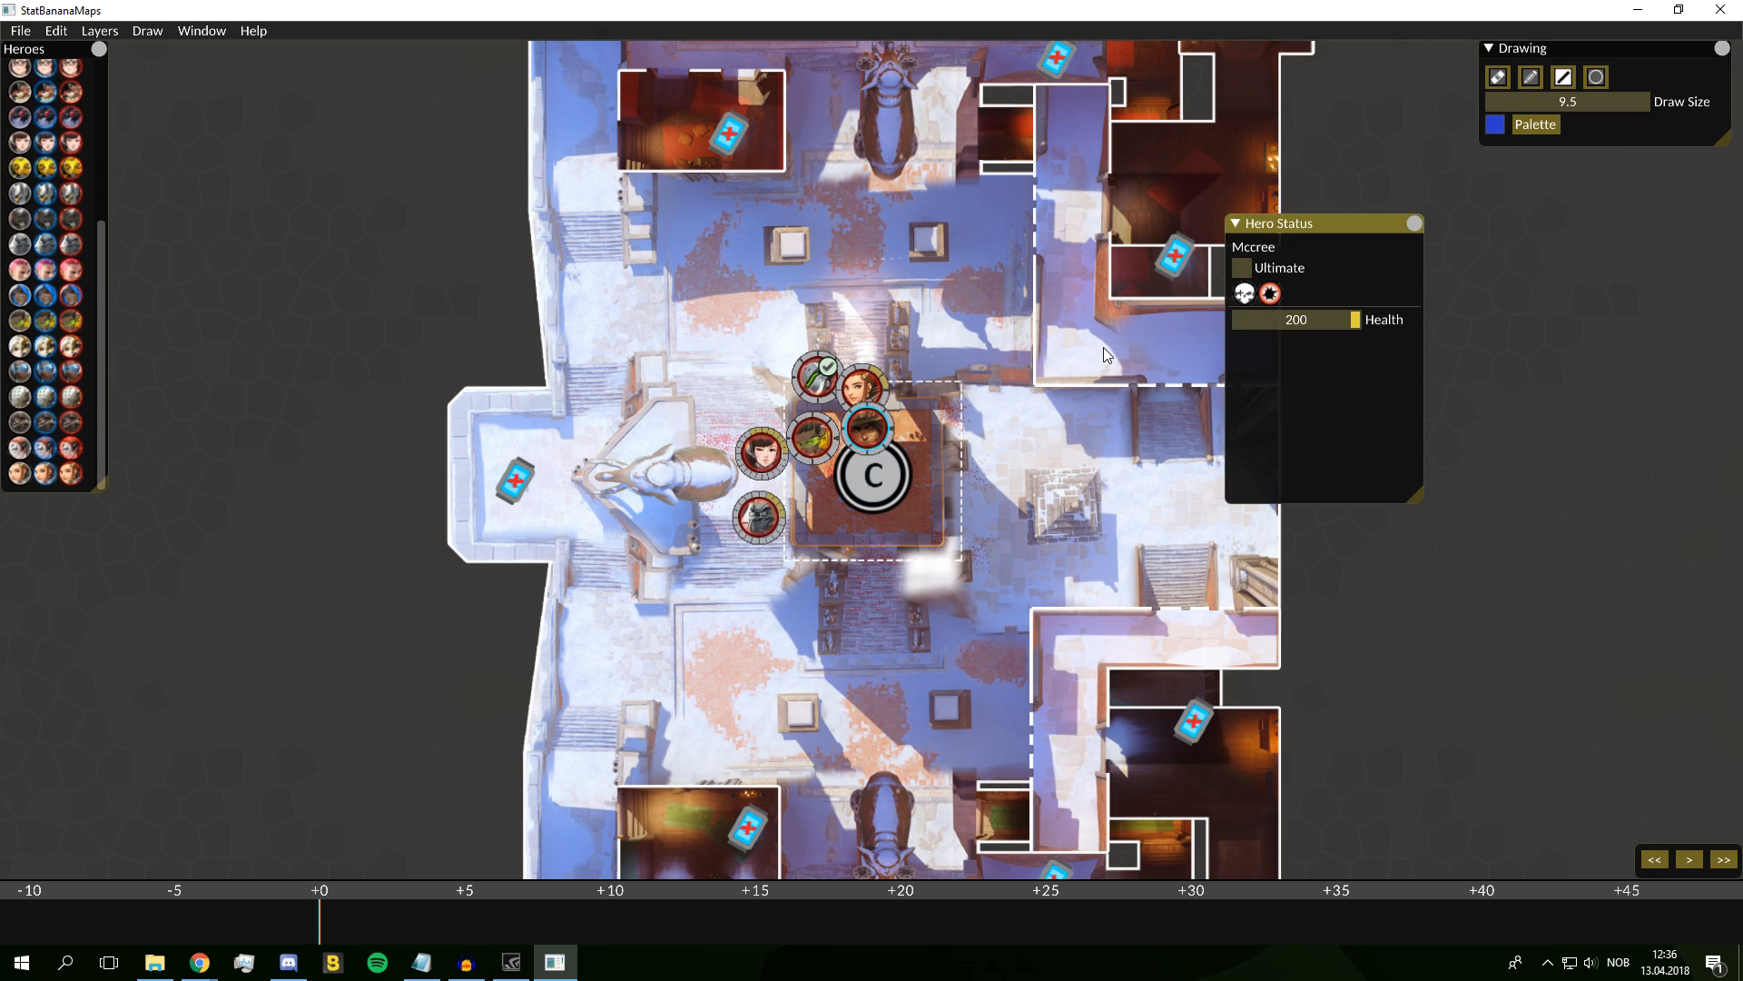
scroll(742, 595, "up", 3)
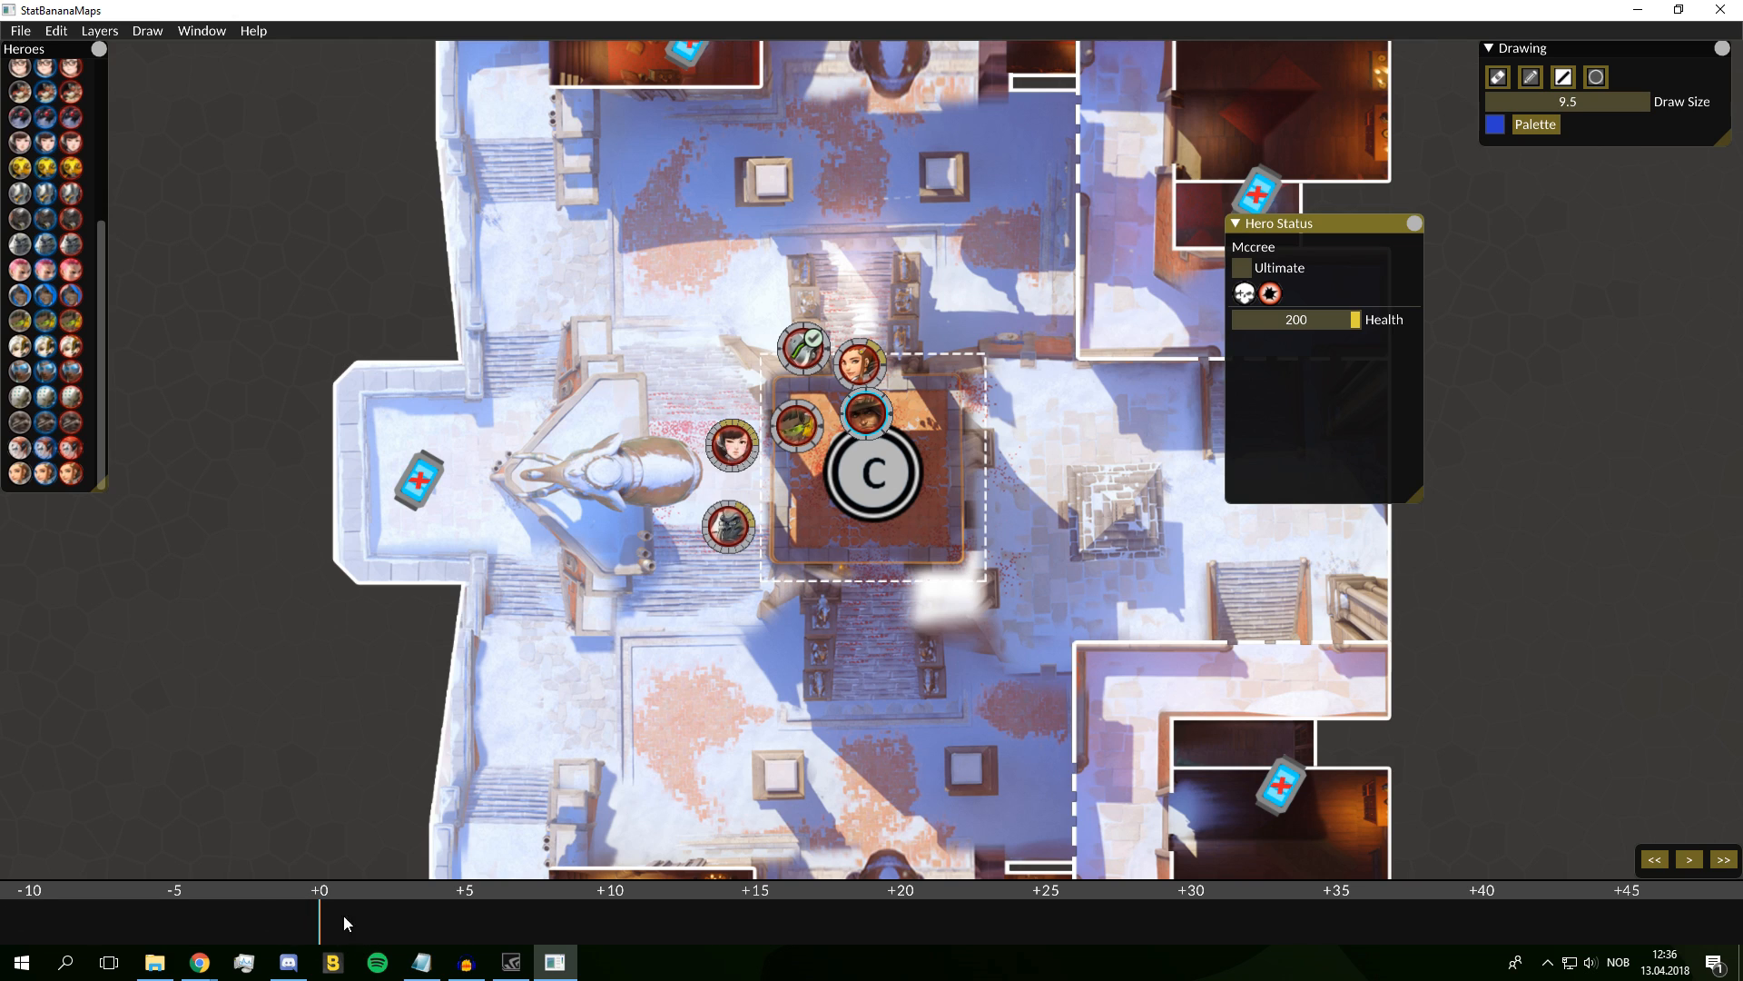
left_click(467, 902)
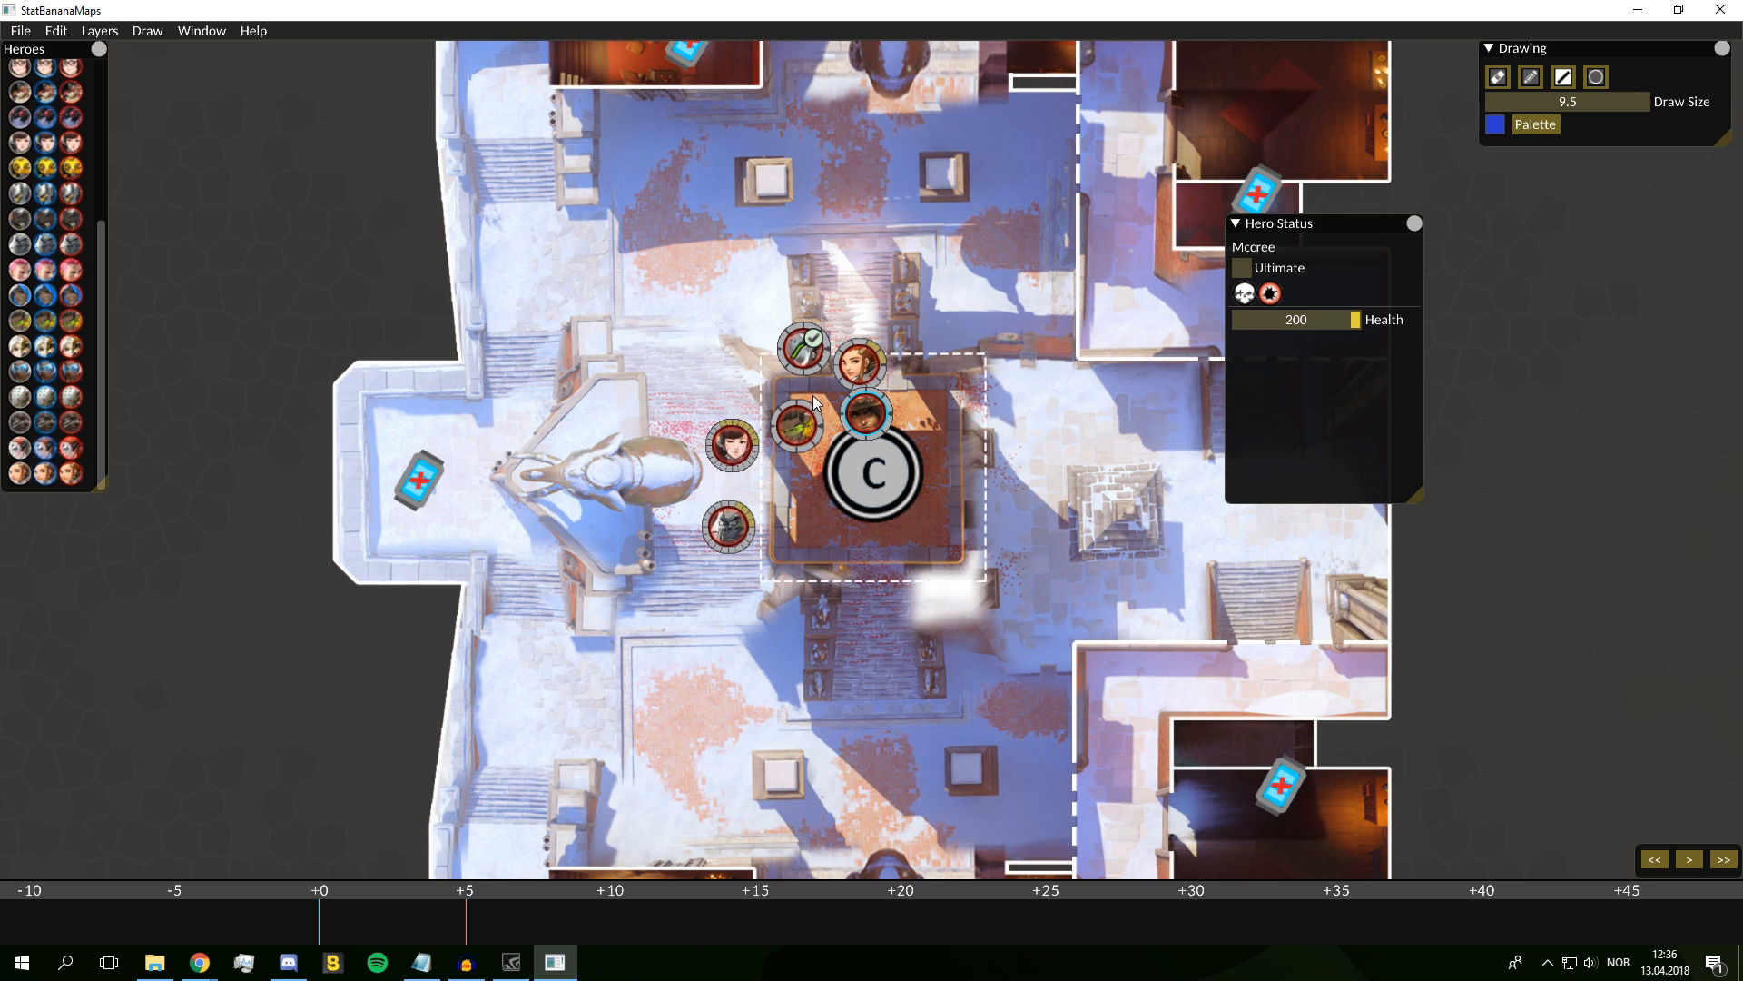
left_click_drag(864, 417, 872, 643)
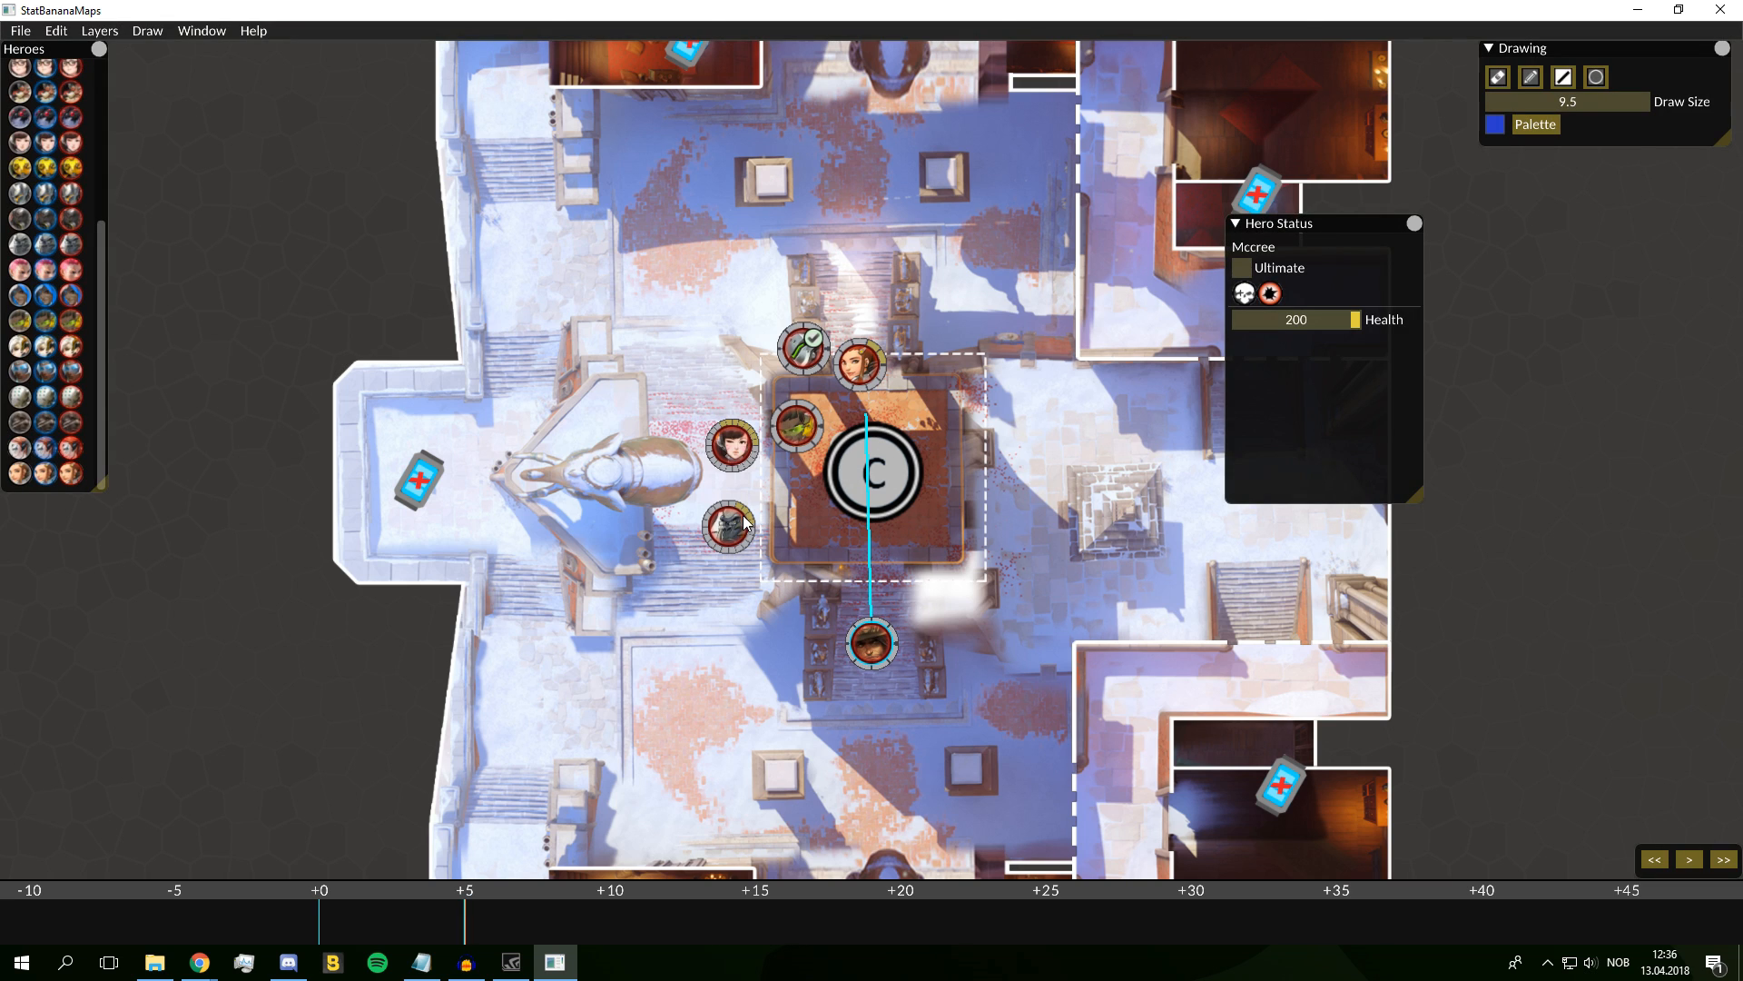
At +5, move the other five heroes to new spots around point C, with Brigitte northwest and D.Va at the southwest corner
left_click_drag(731, 527, 697, 727)
left_click_drag(807, 437, 1189, 468)
left_click_drag(859, 365, 586, 349)
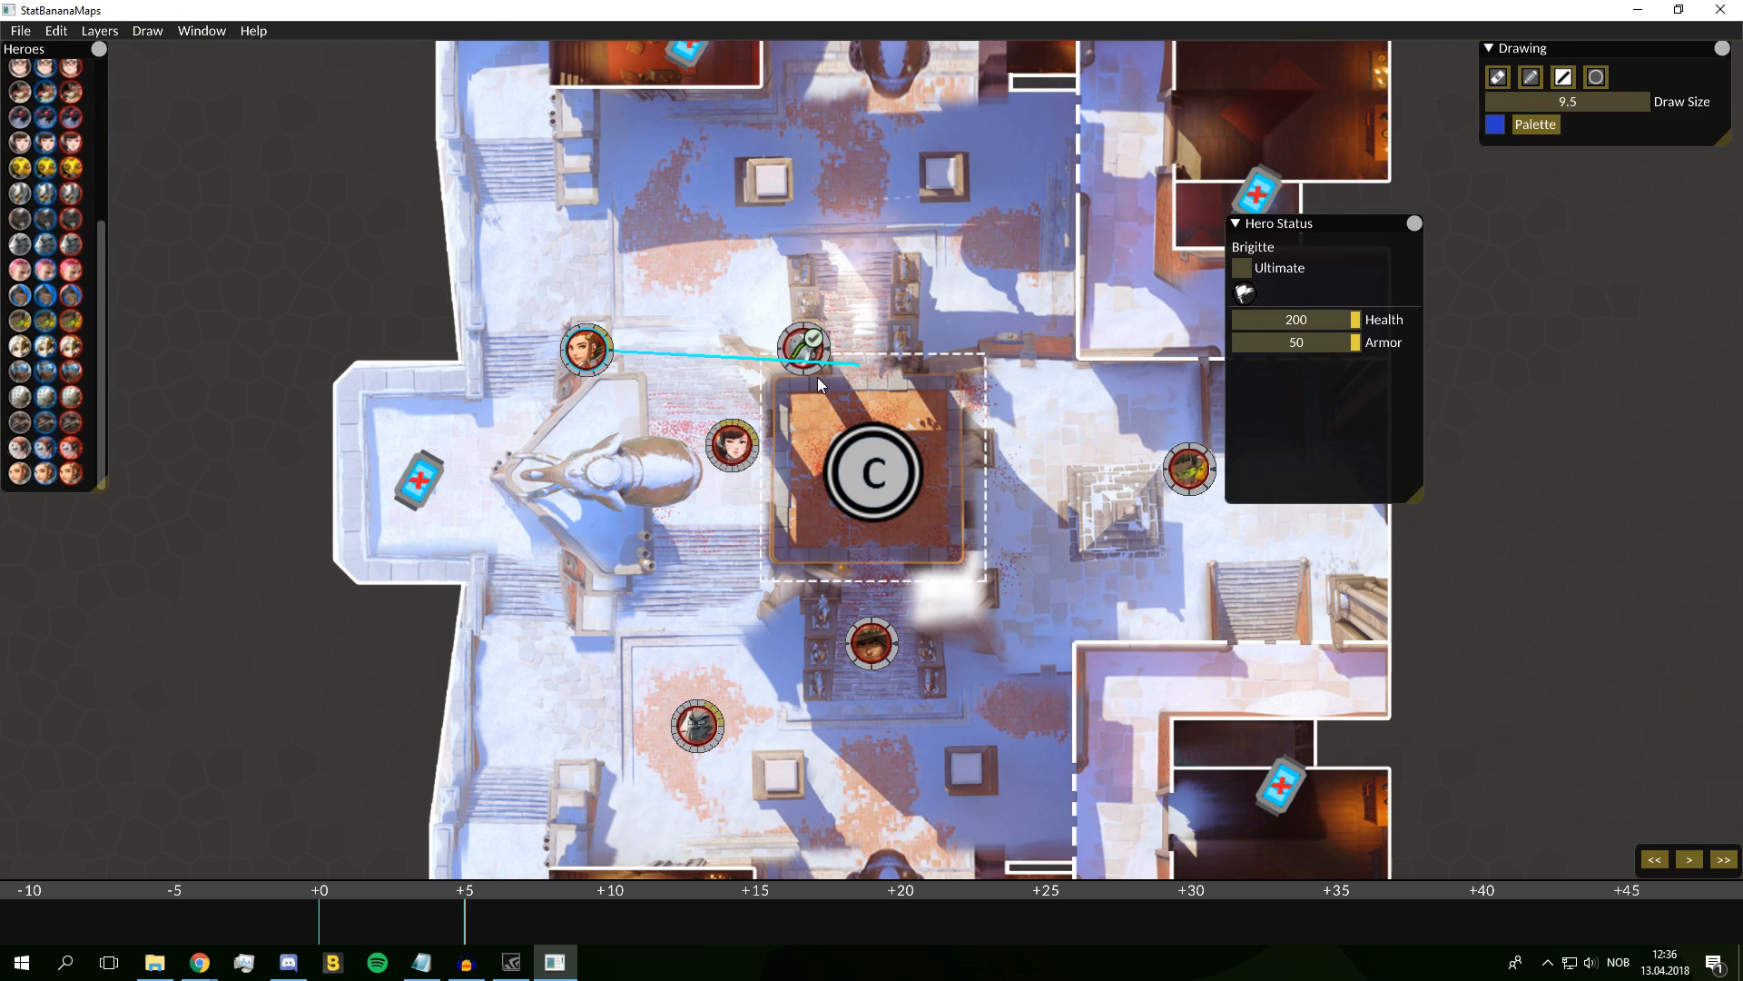
left_click_drag(804, 348, 665, 579)
left_click_drag(733, 439, 778, 596)
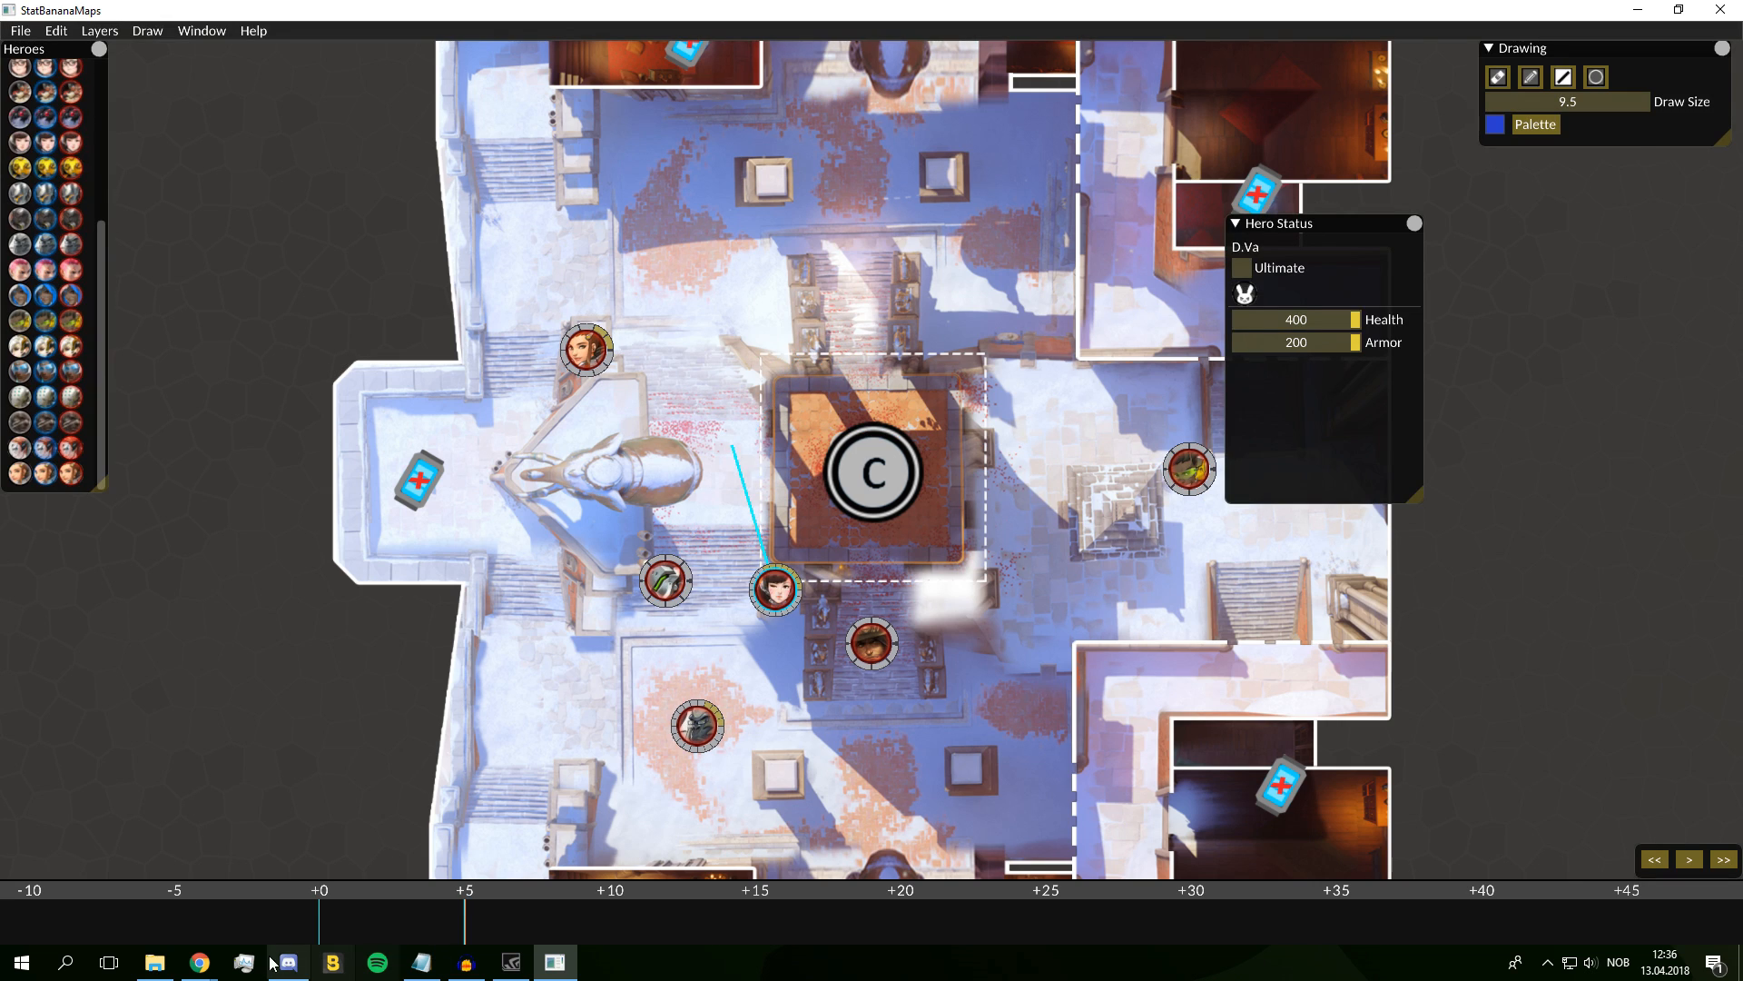
Play back the heroes' movements on the timeline from +0 to +5
left_click(319, 918)
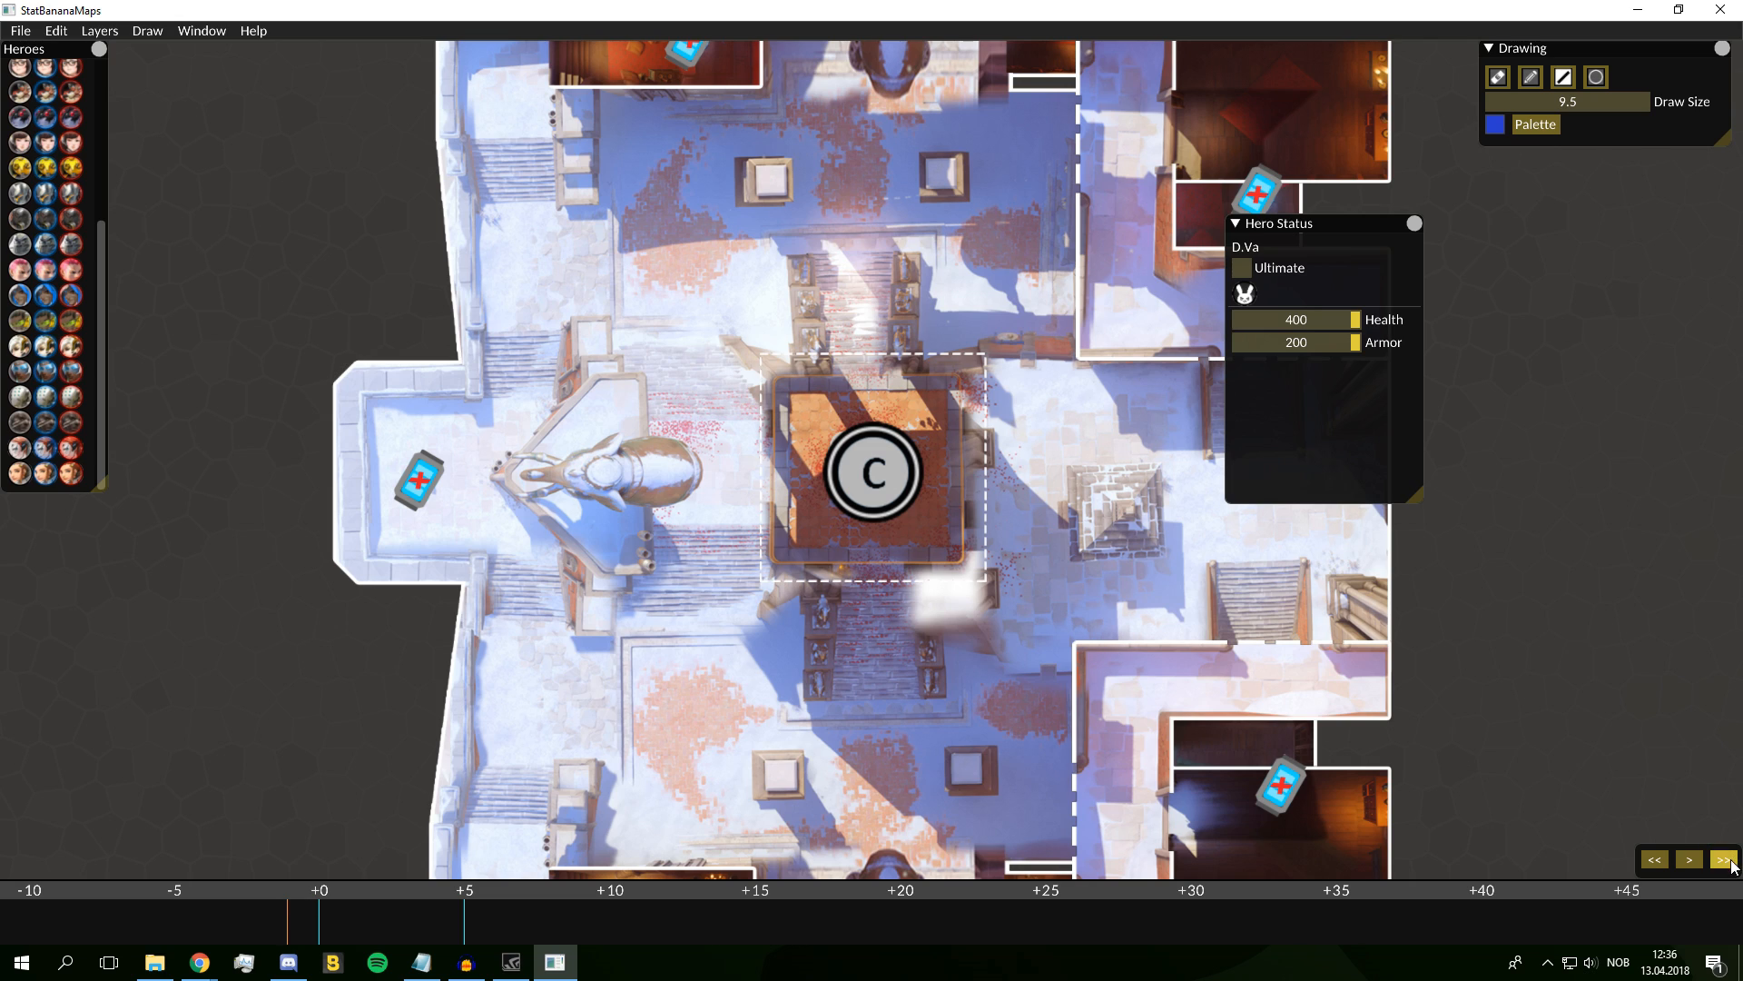
left_click(1689, 860)
left_click(1683, 859)
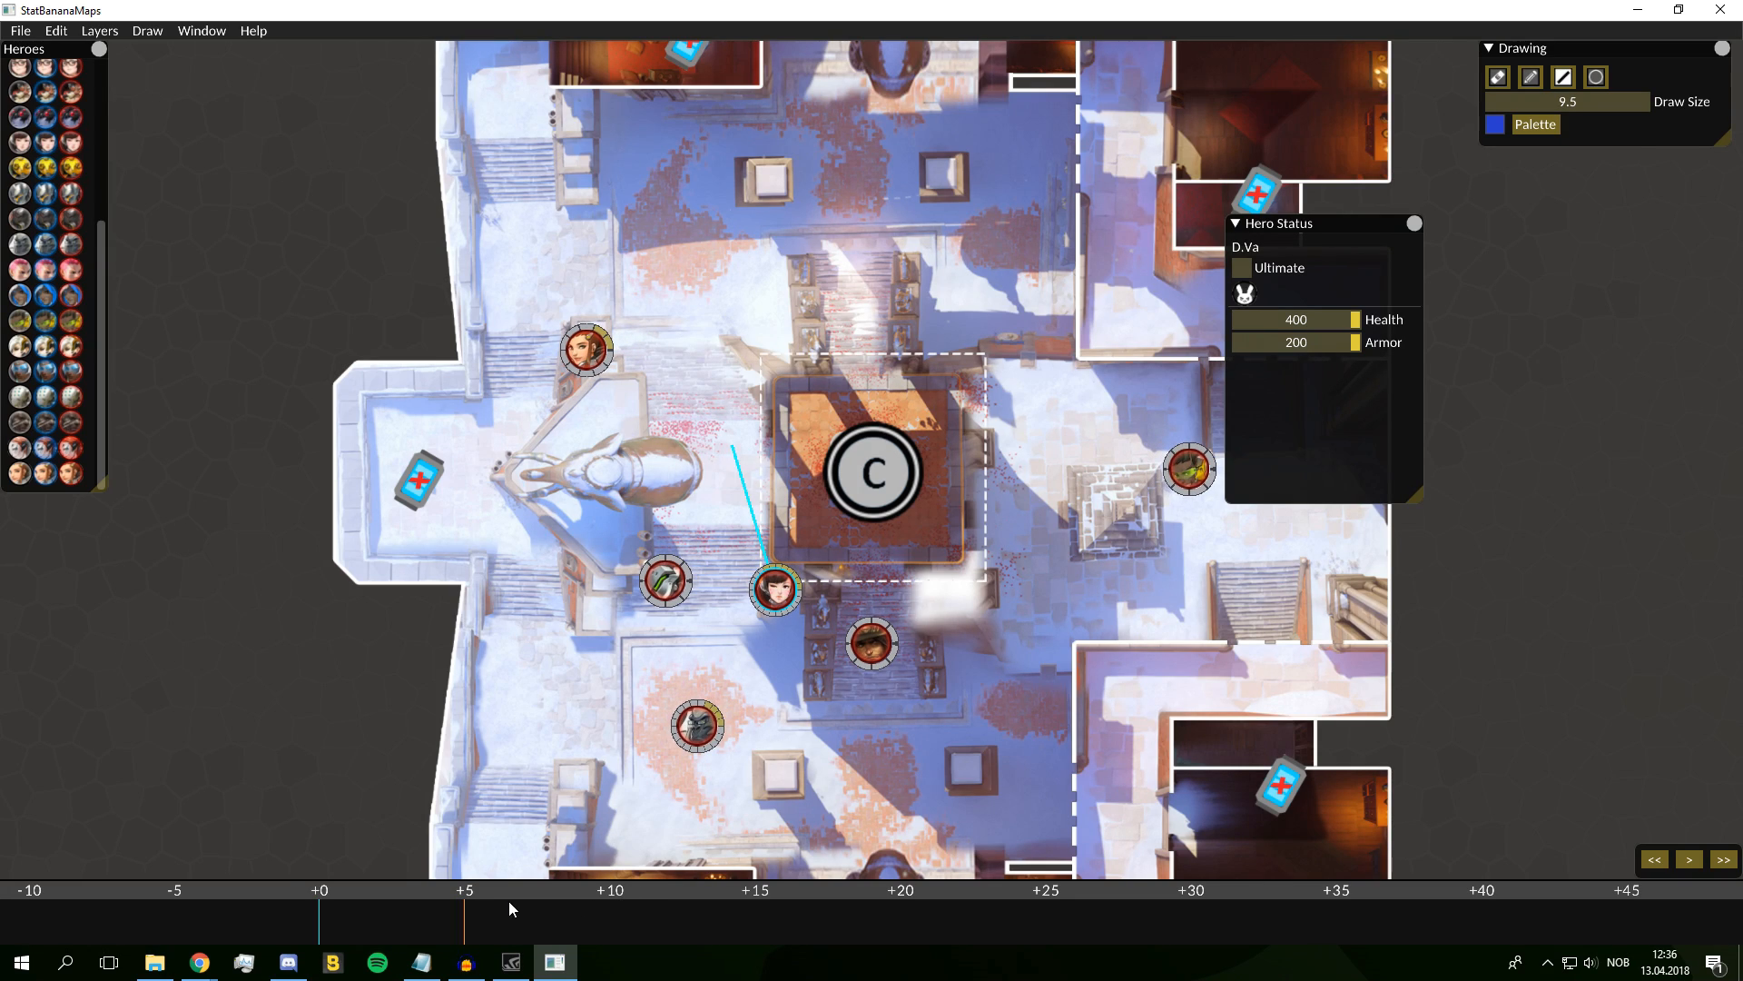
Extend McCree's path with new positions at +6, +7, +8 and +9, crossing point C and looping around the western statue to its northwest
mouse_move(872, 642)
left_mouse_down()
mouse_move(992, 443)
mouse_move(771, 357)
mouse_move(656, 631)
mouse_move(615, 633)
mouse_move(300, 437)
mouse_move(561, 271)
left_mouse_up()
left_click(524, 921)
left_click(530, 911)
left_click(561, 915)
left_click(581, 917)
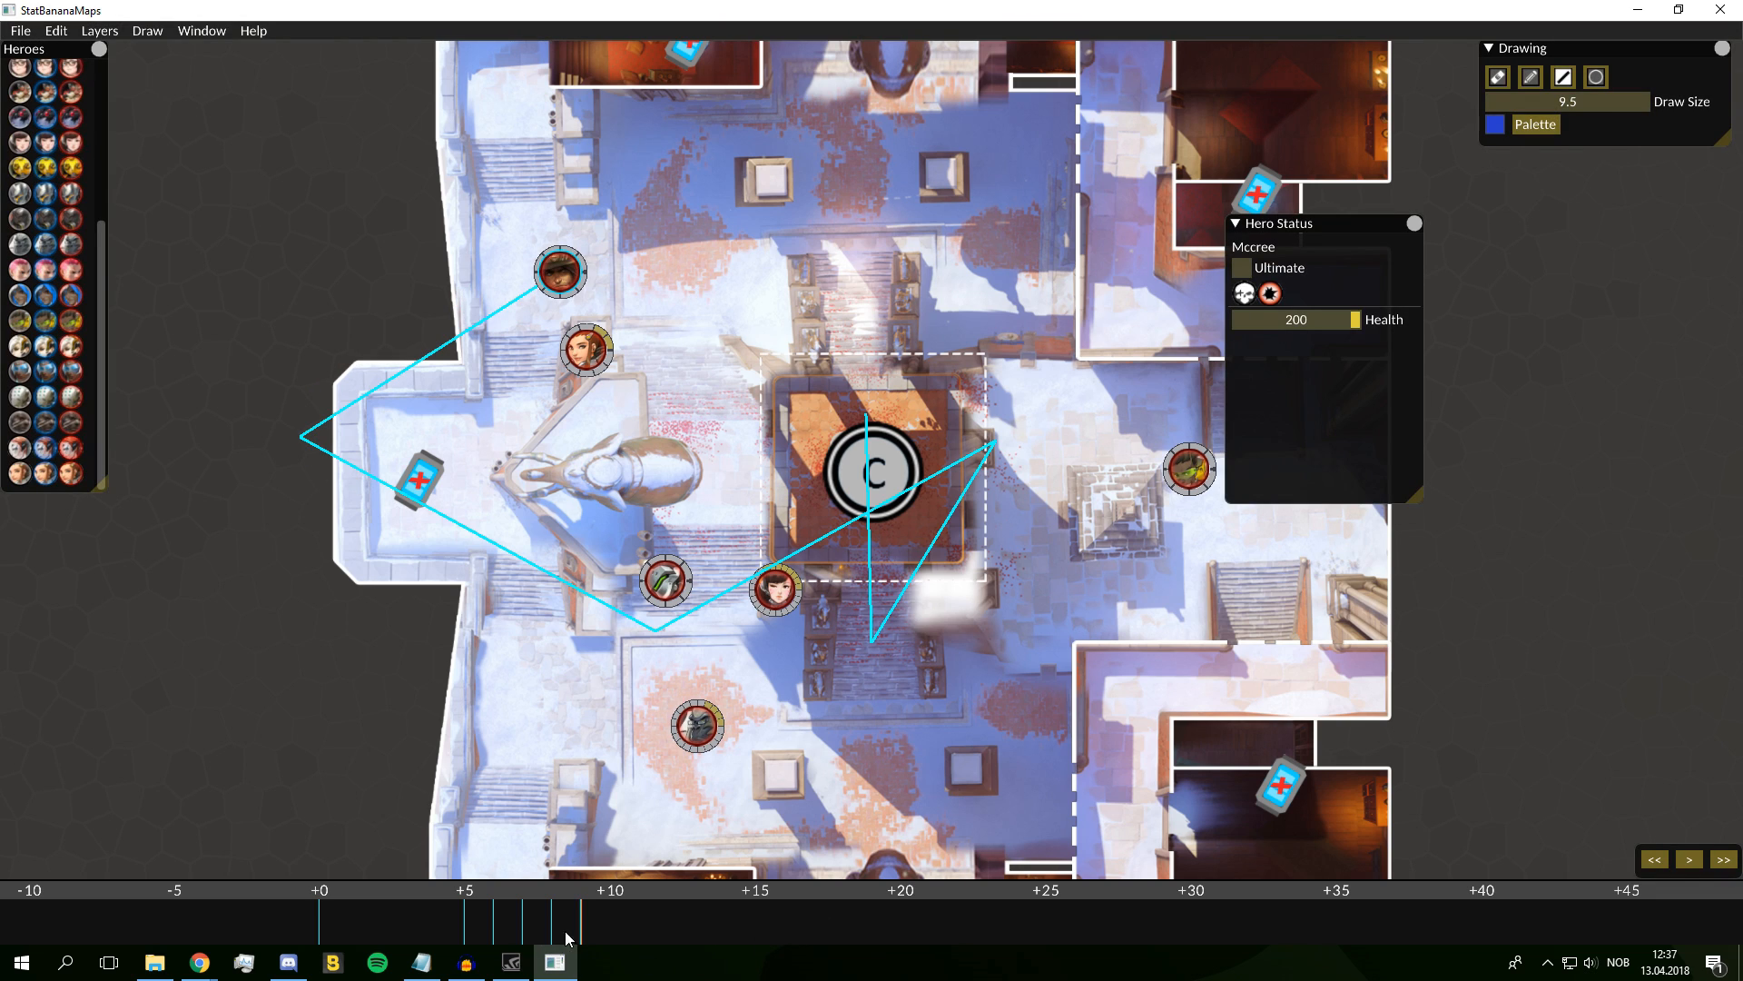
Set the timeline to +10 and move McCree back to the western edge of point C
left_click(599, 928)
left_click(656, 924)
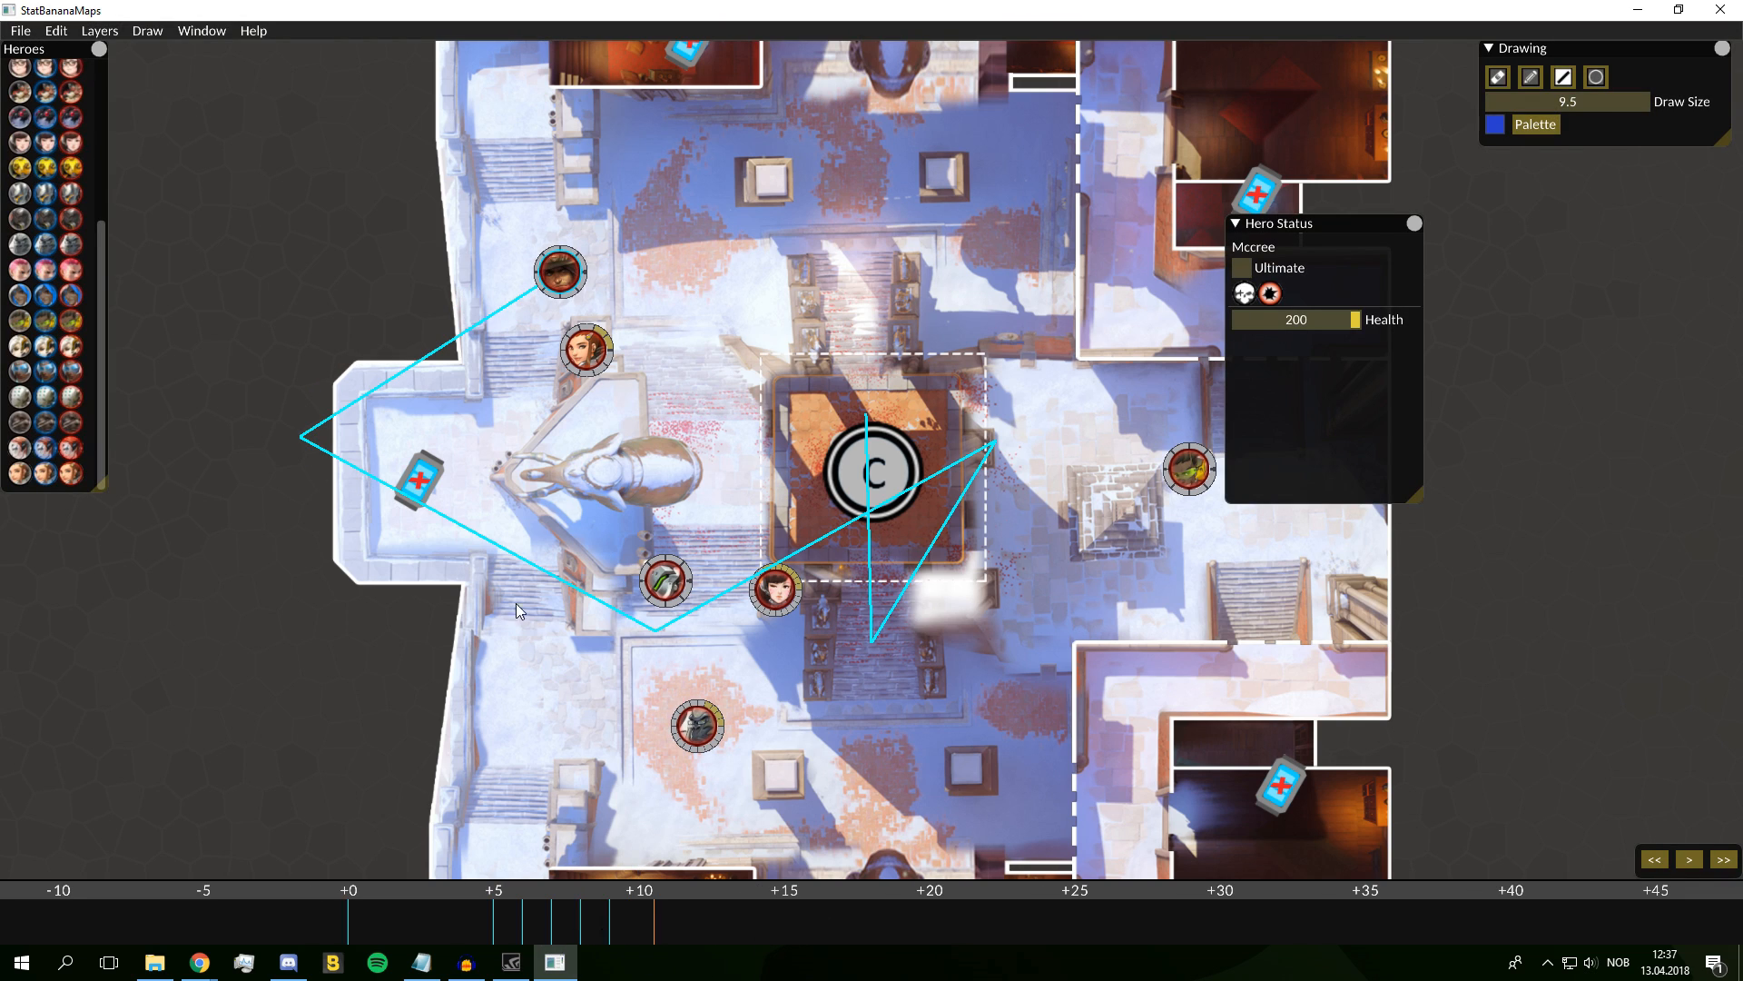
left_click_drag(556, 277, 773, 422)
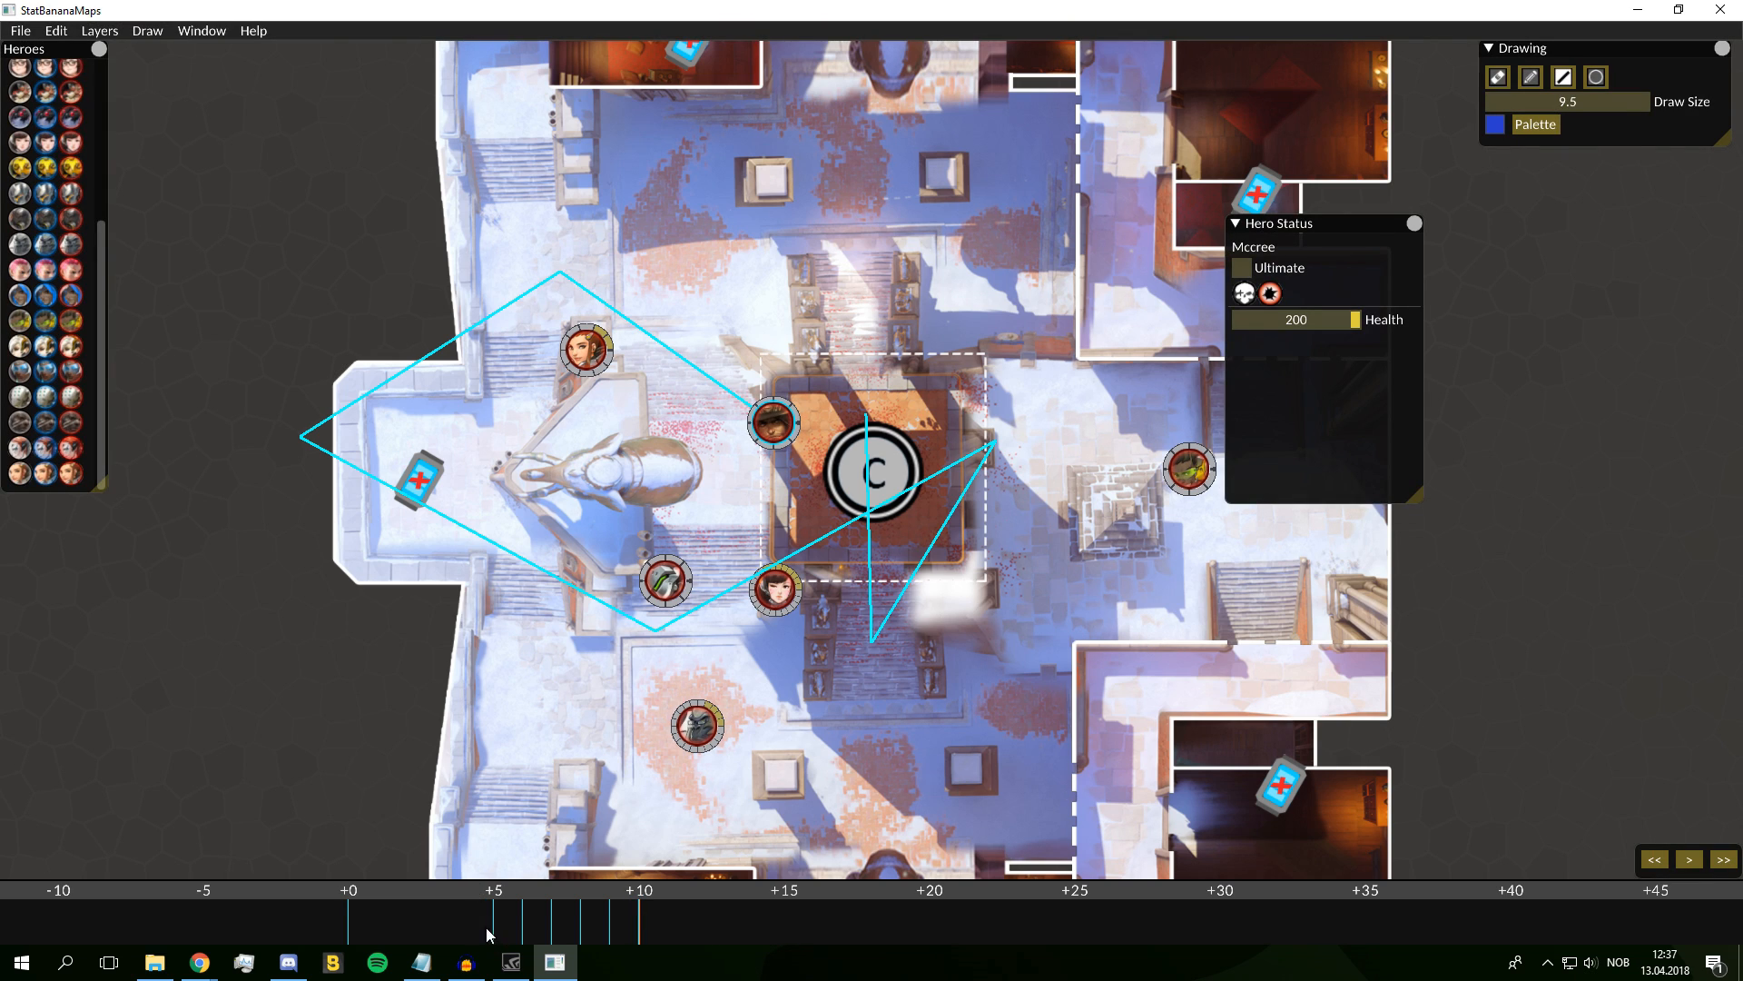
Play the complete animation from +0 to +10 to review McCree's extended path
left_click(347, 911)
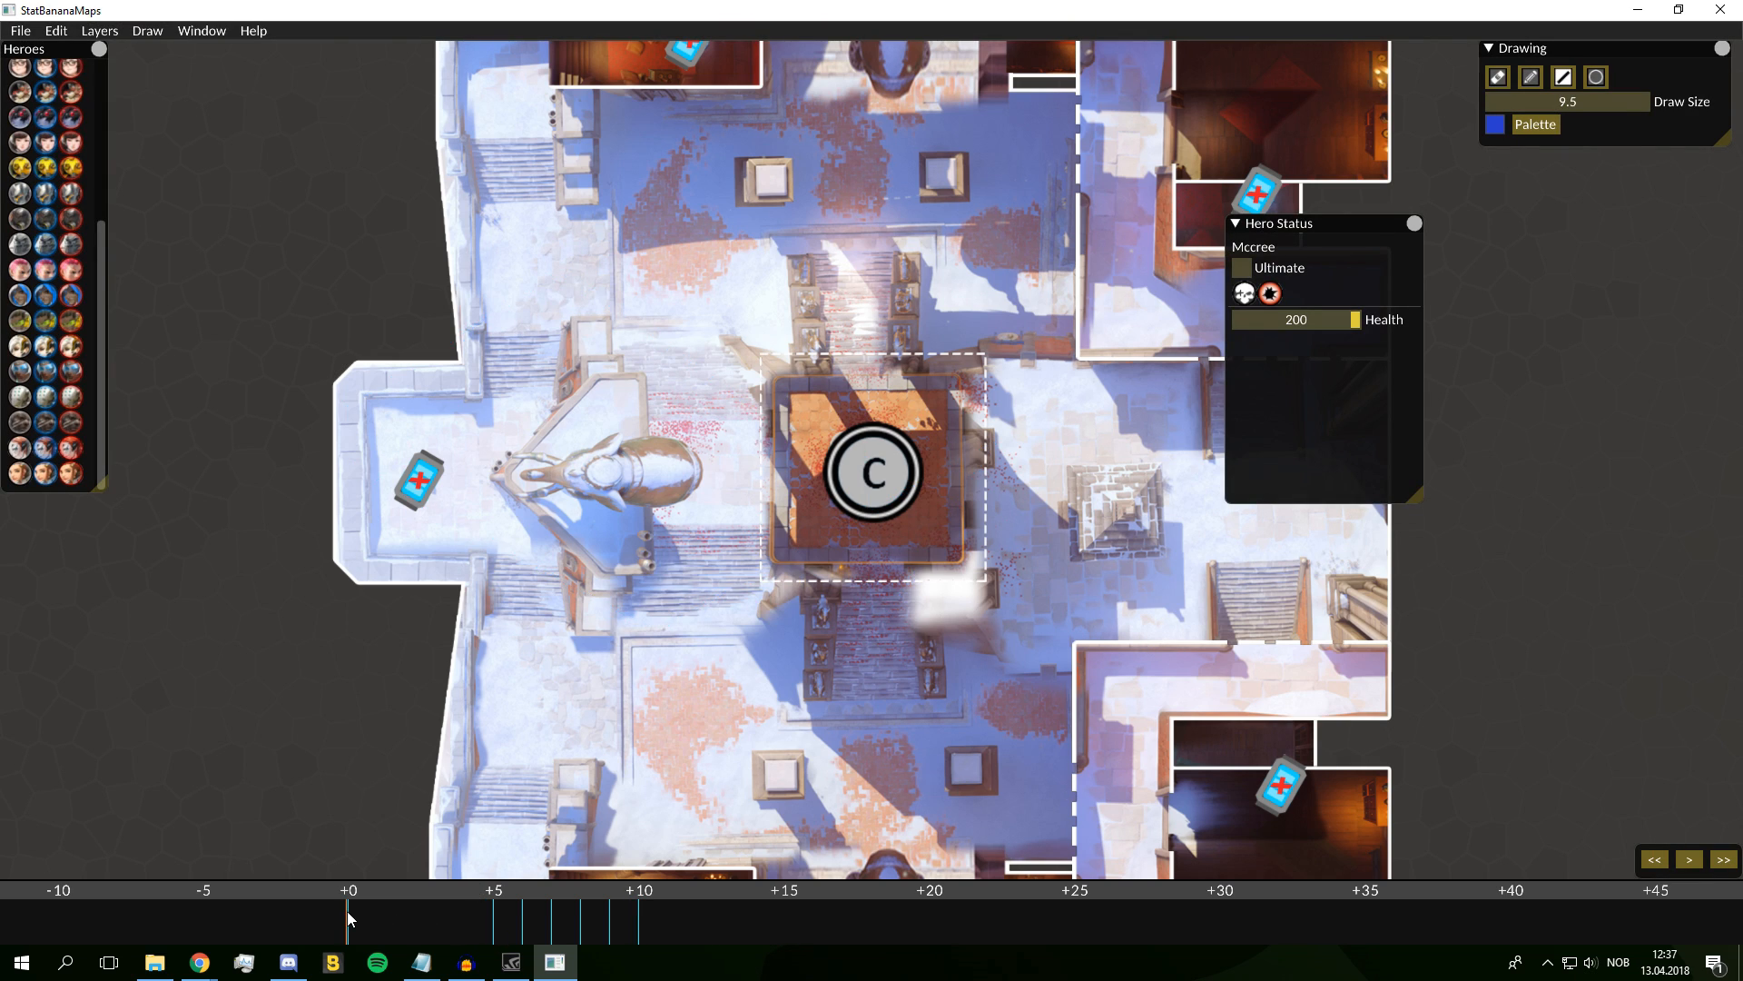
left_click(1691, 868)
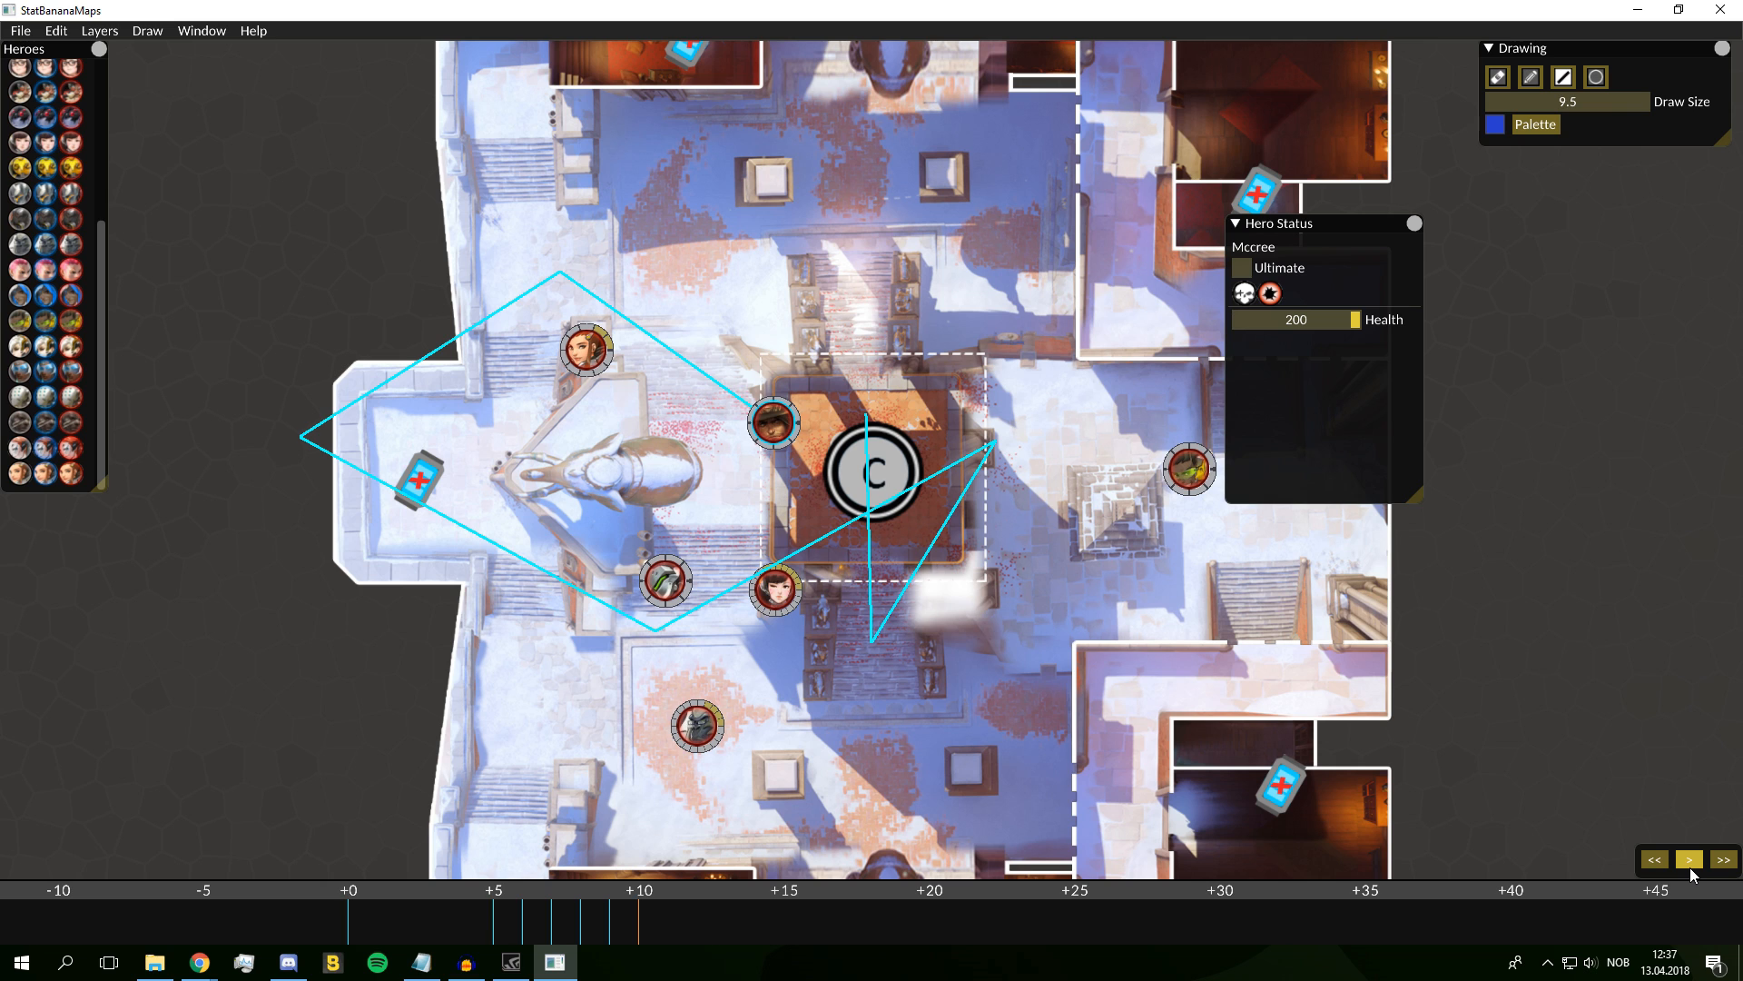
scroll(1059, 378, "down", 4)
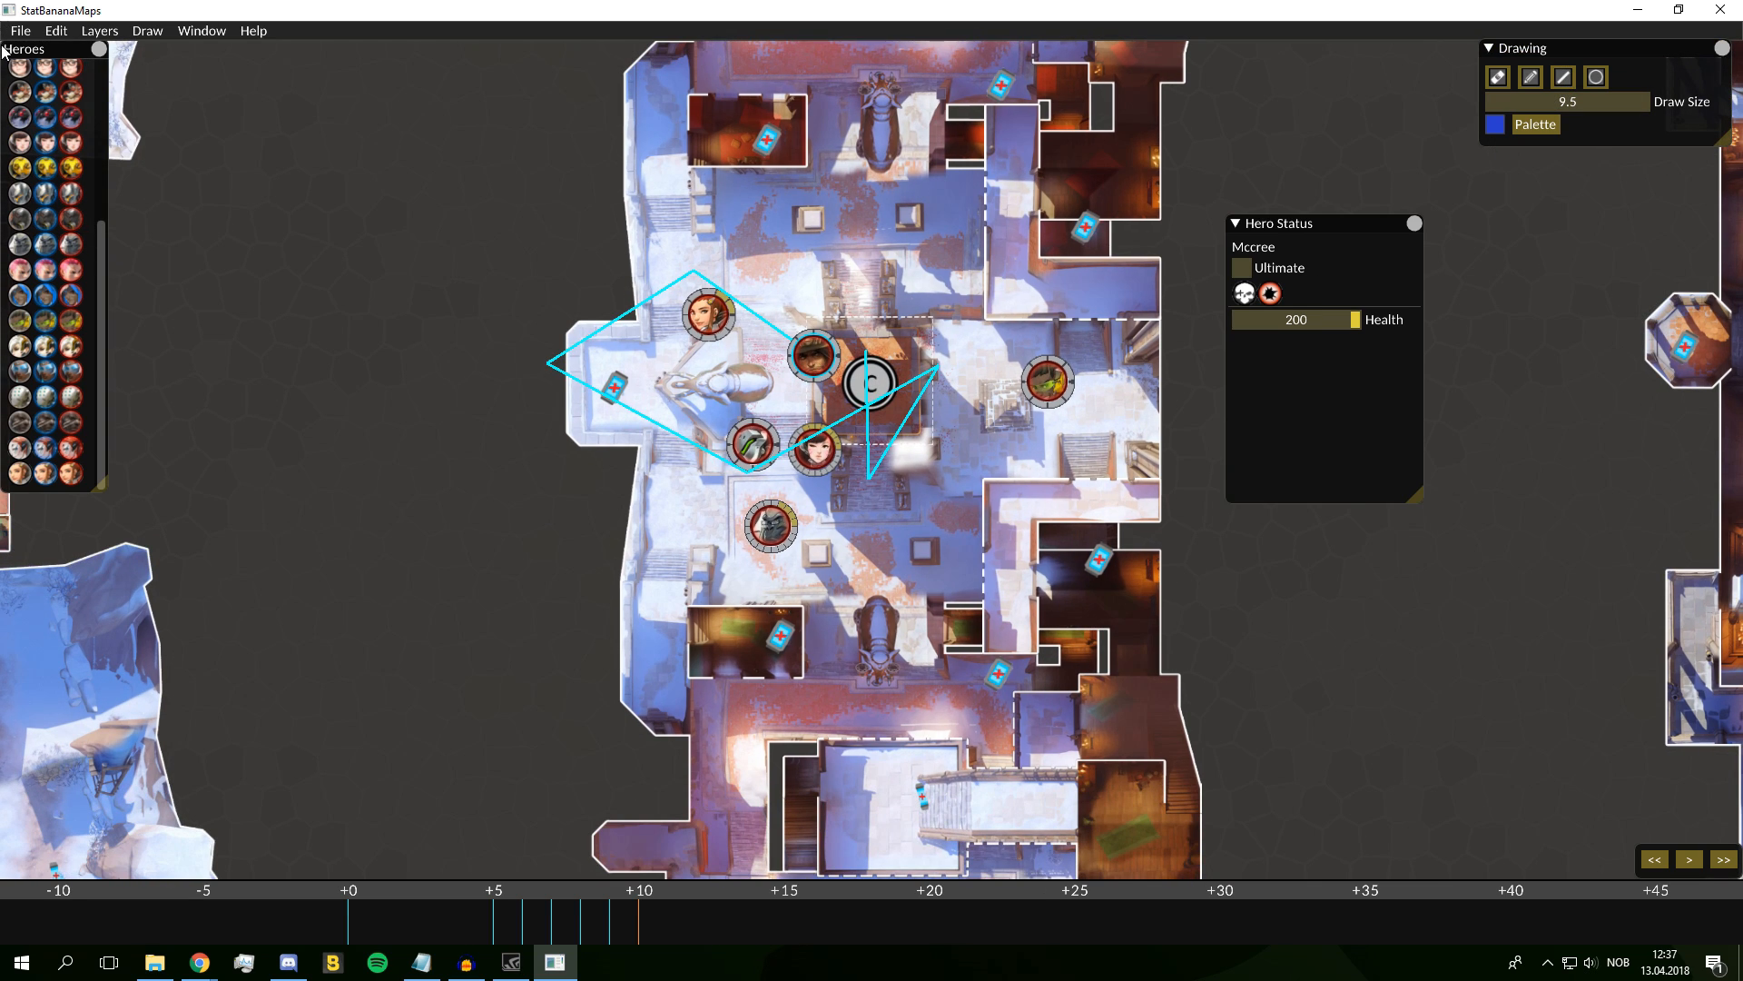
Remove all of McCree's keyframes from the timeline
left_click(22, 33)
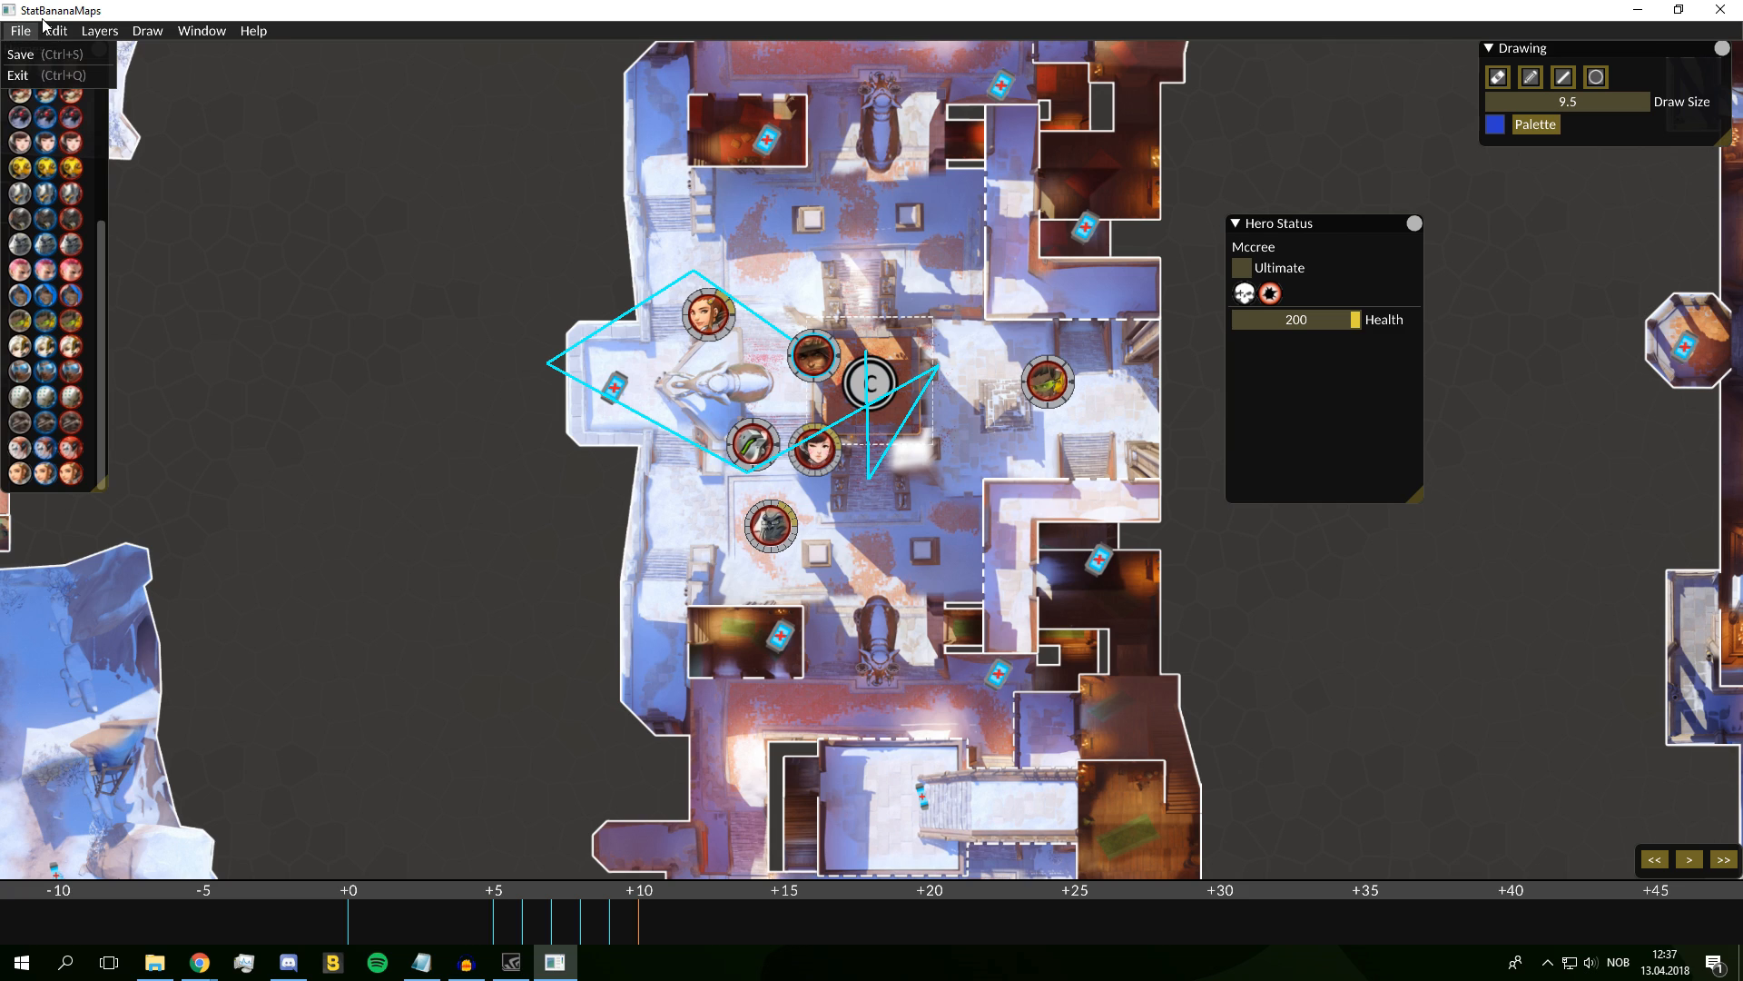
left_click(57, 33)
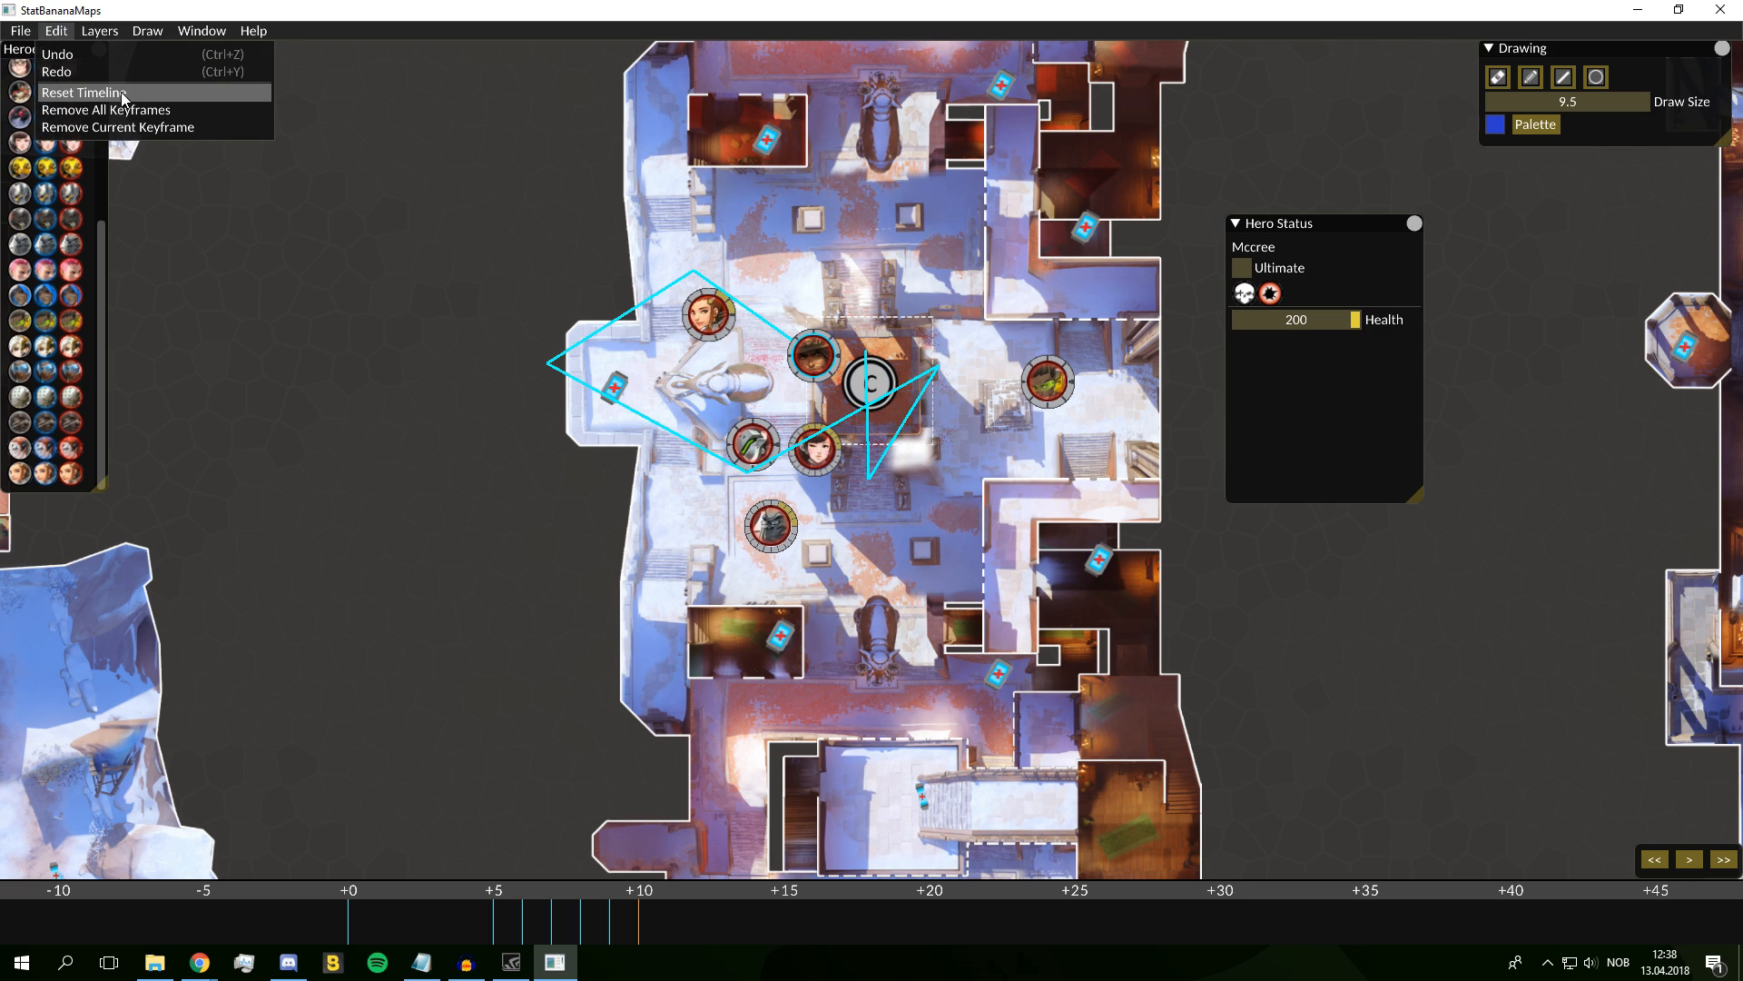
left_click(130, 110)
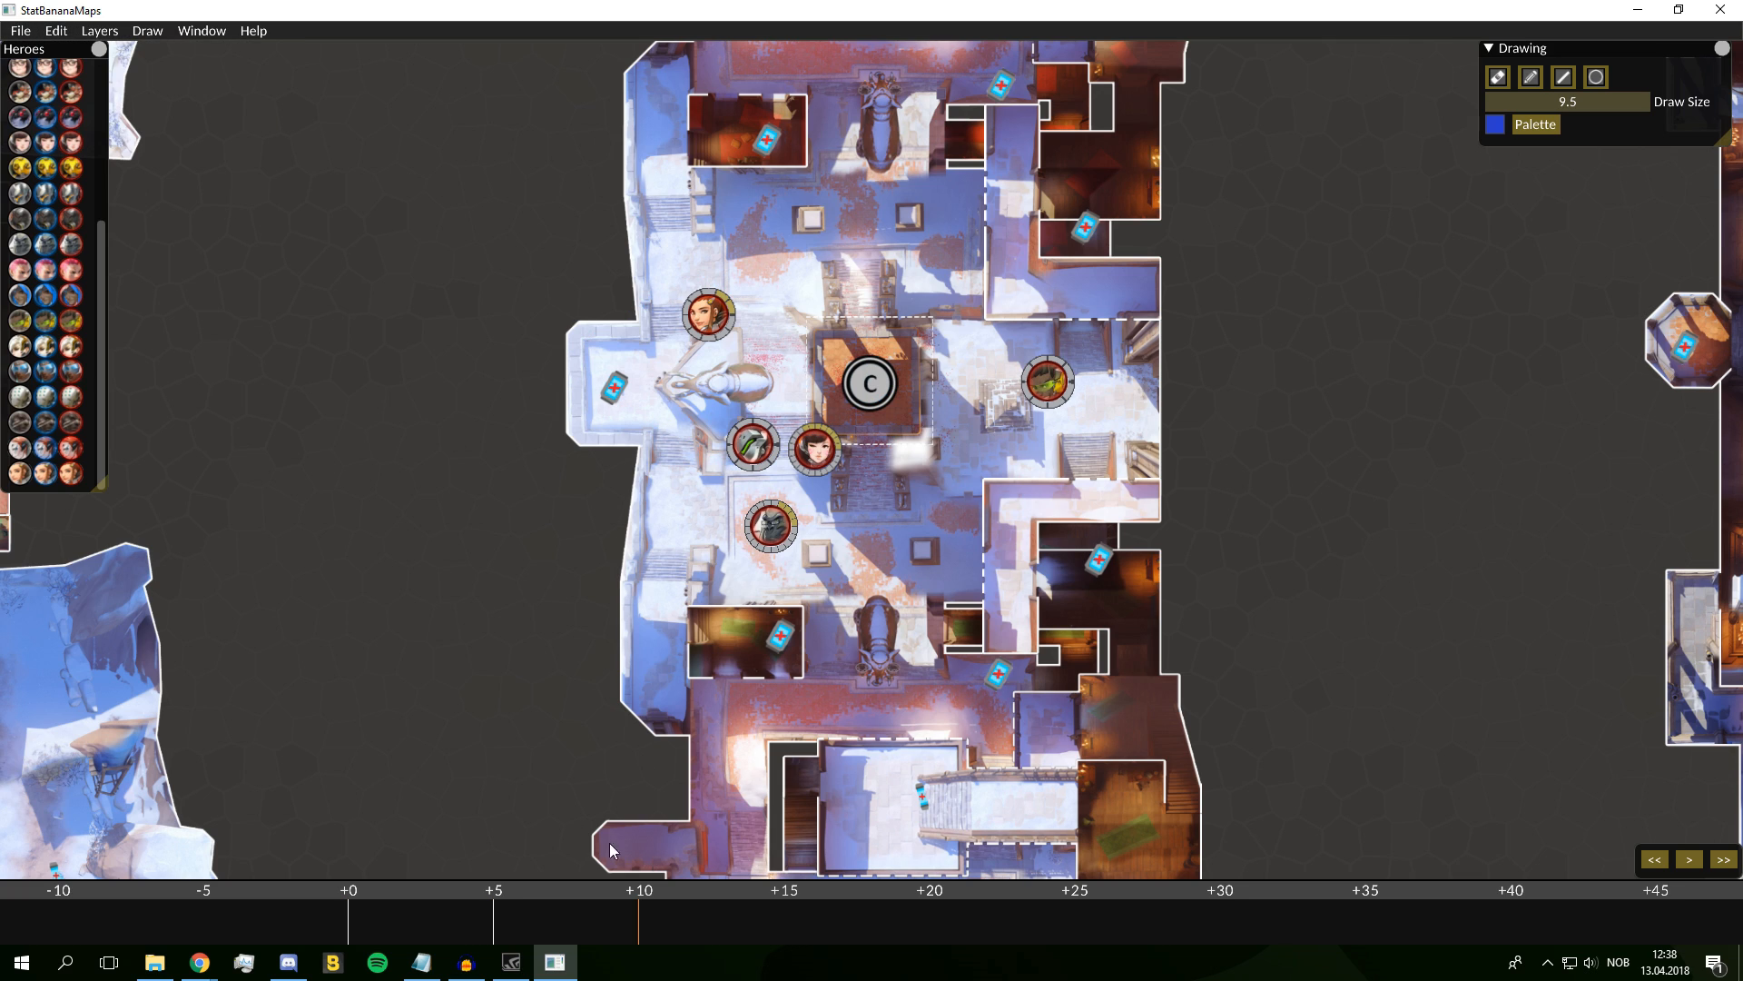
Try to reset the timeline and close the program
left_click(100, 31)
mouse_move(58, 27)
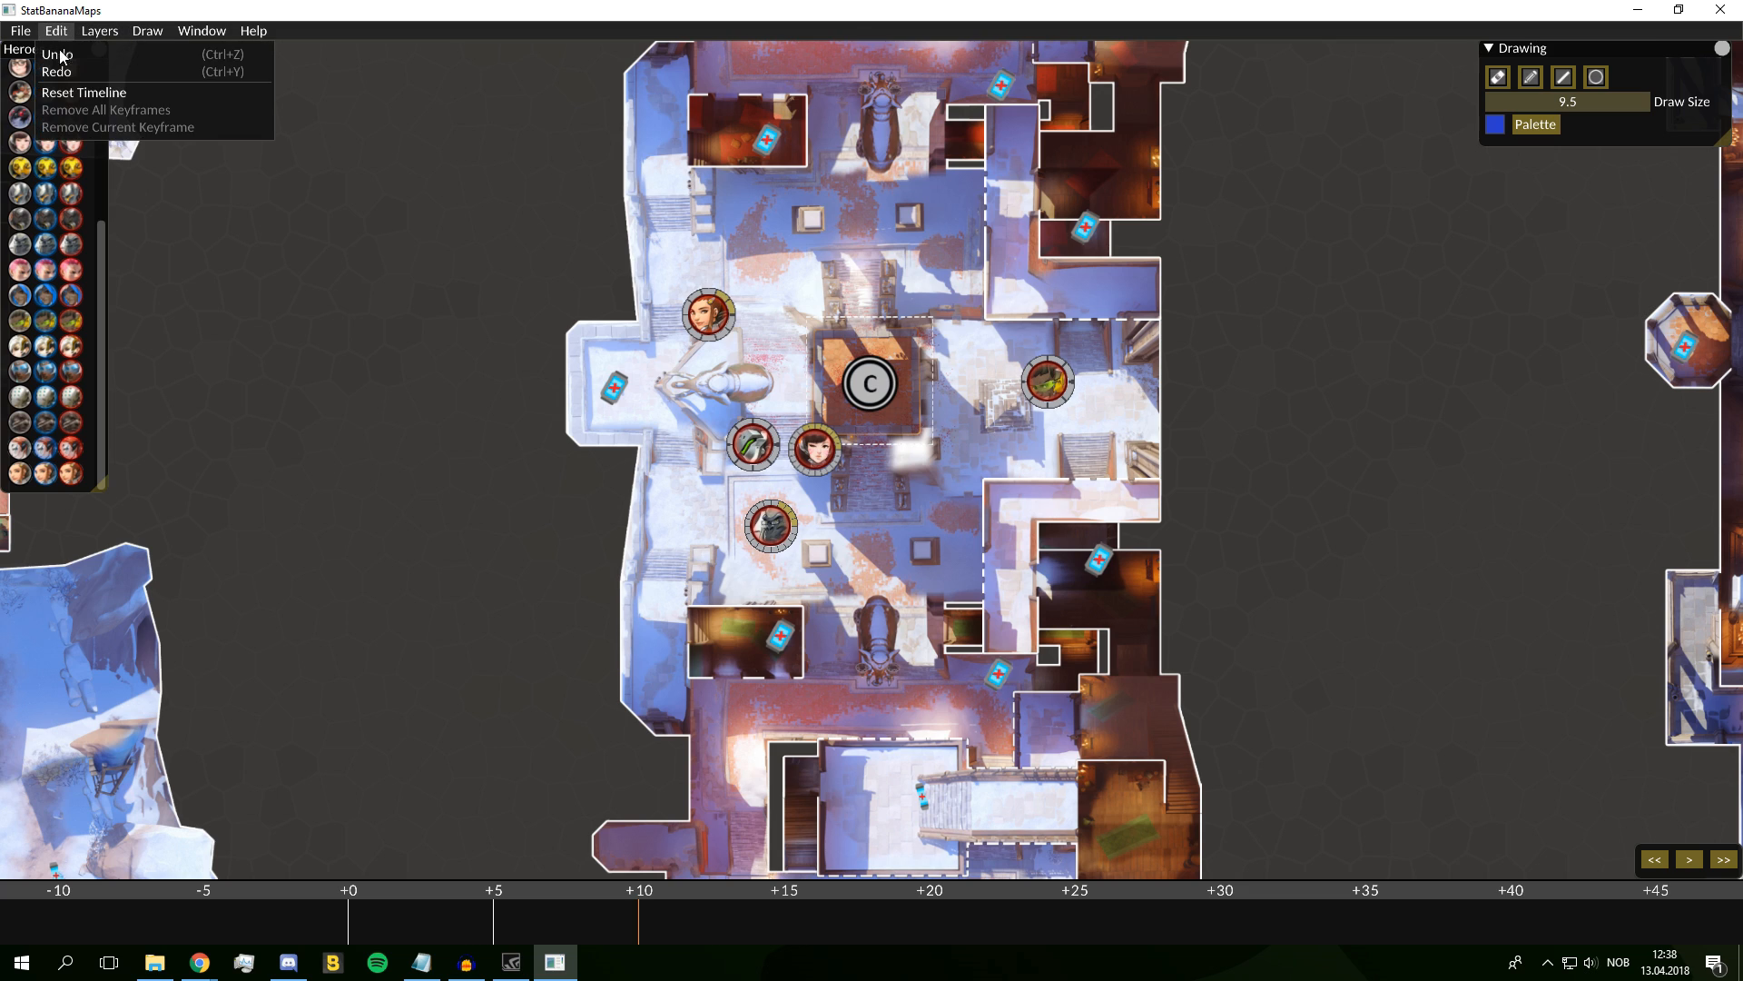
left_click(80, 91)
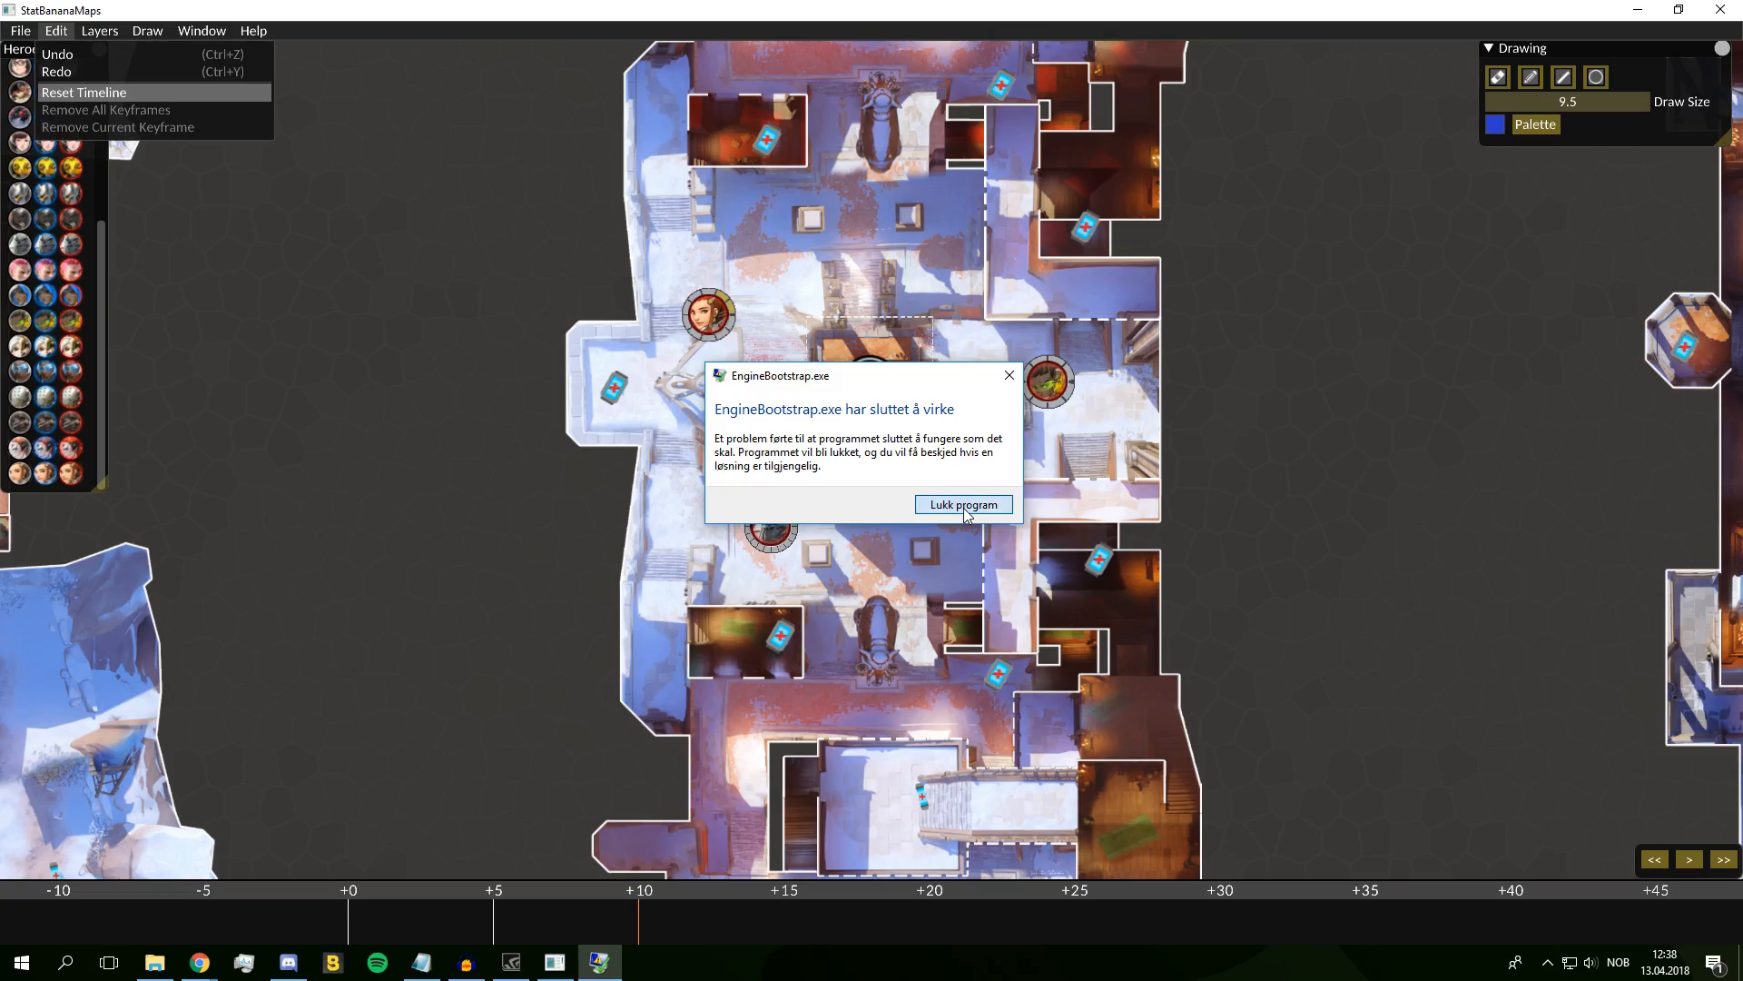
left_click(965, 511)
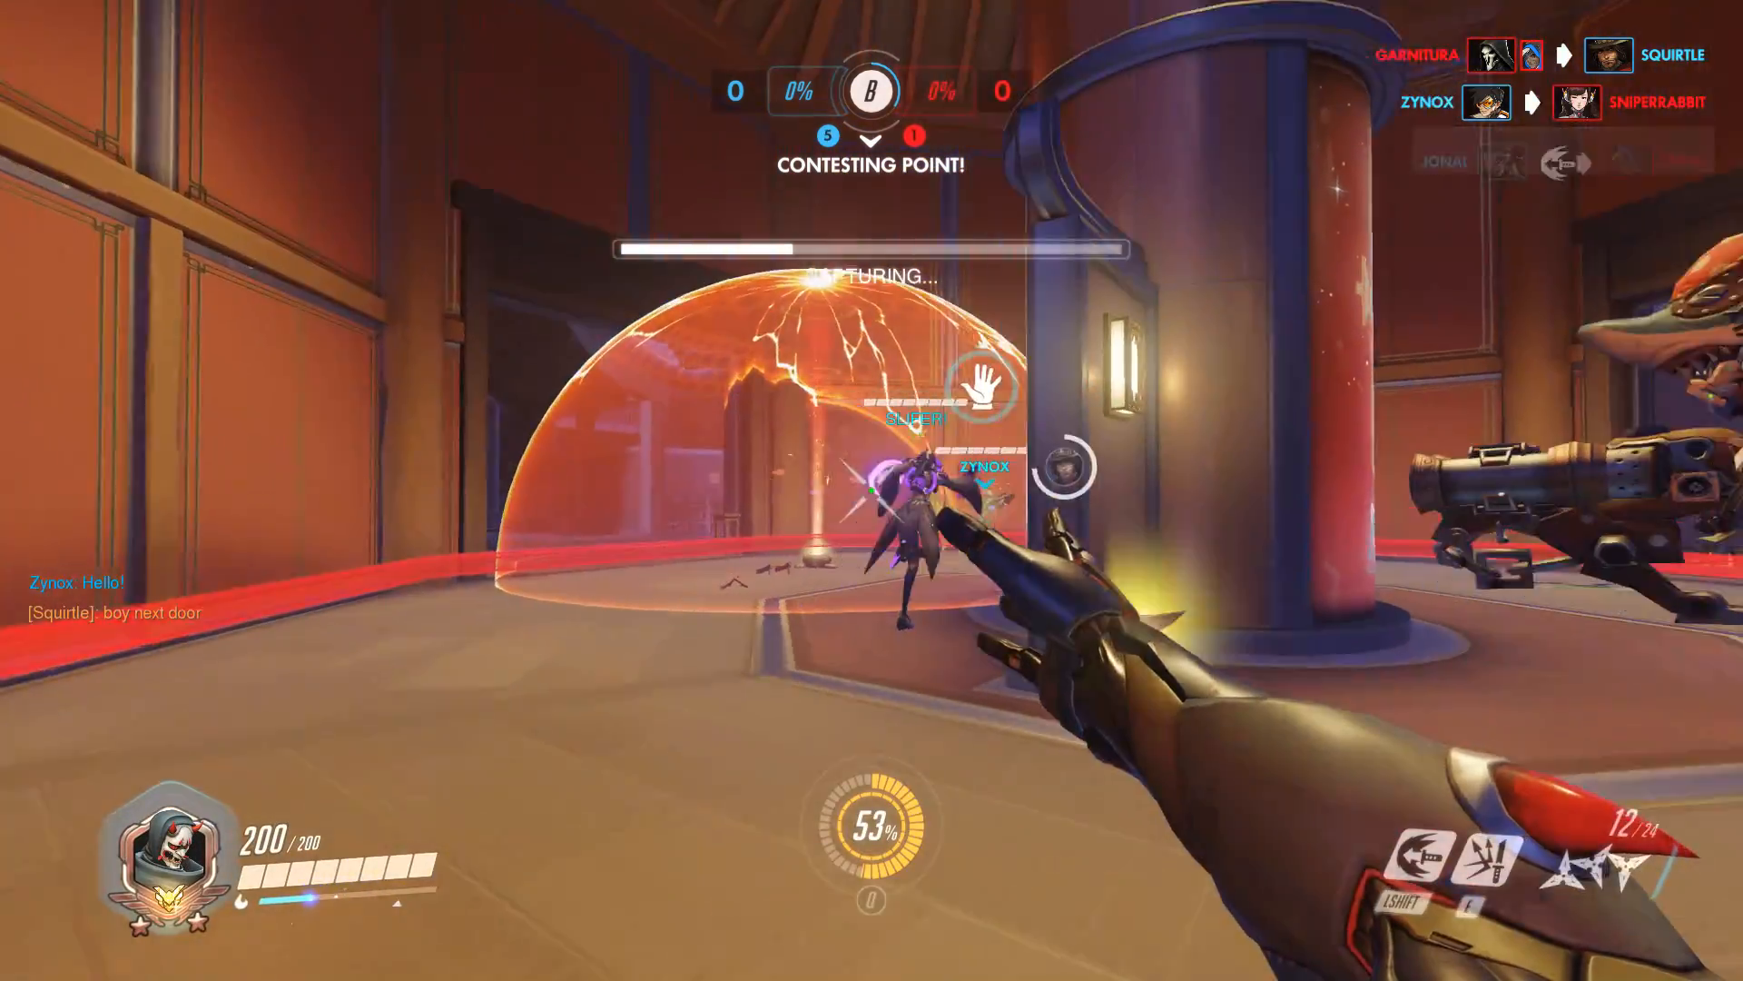
right_click(872, 490)
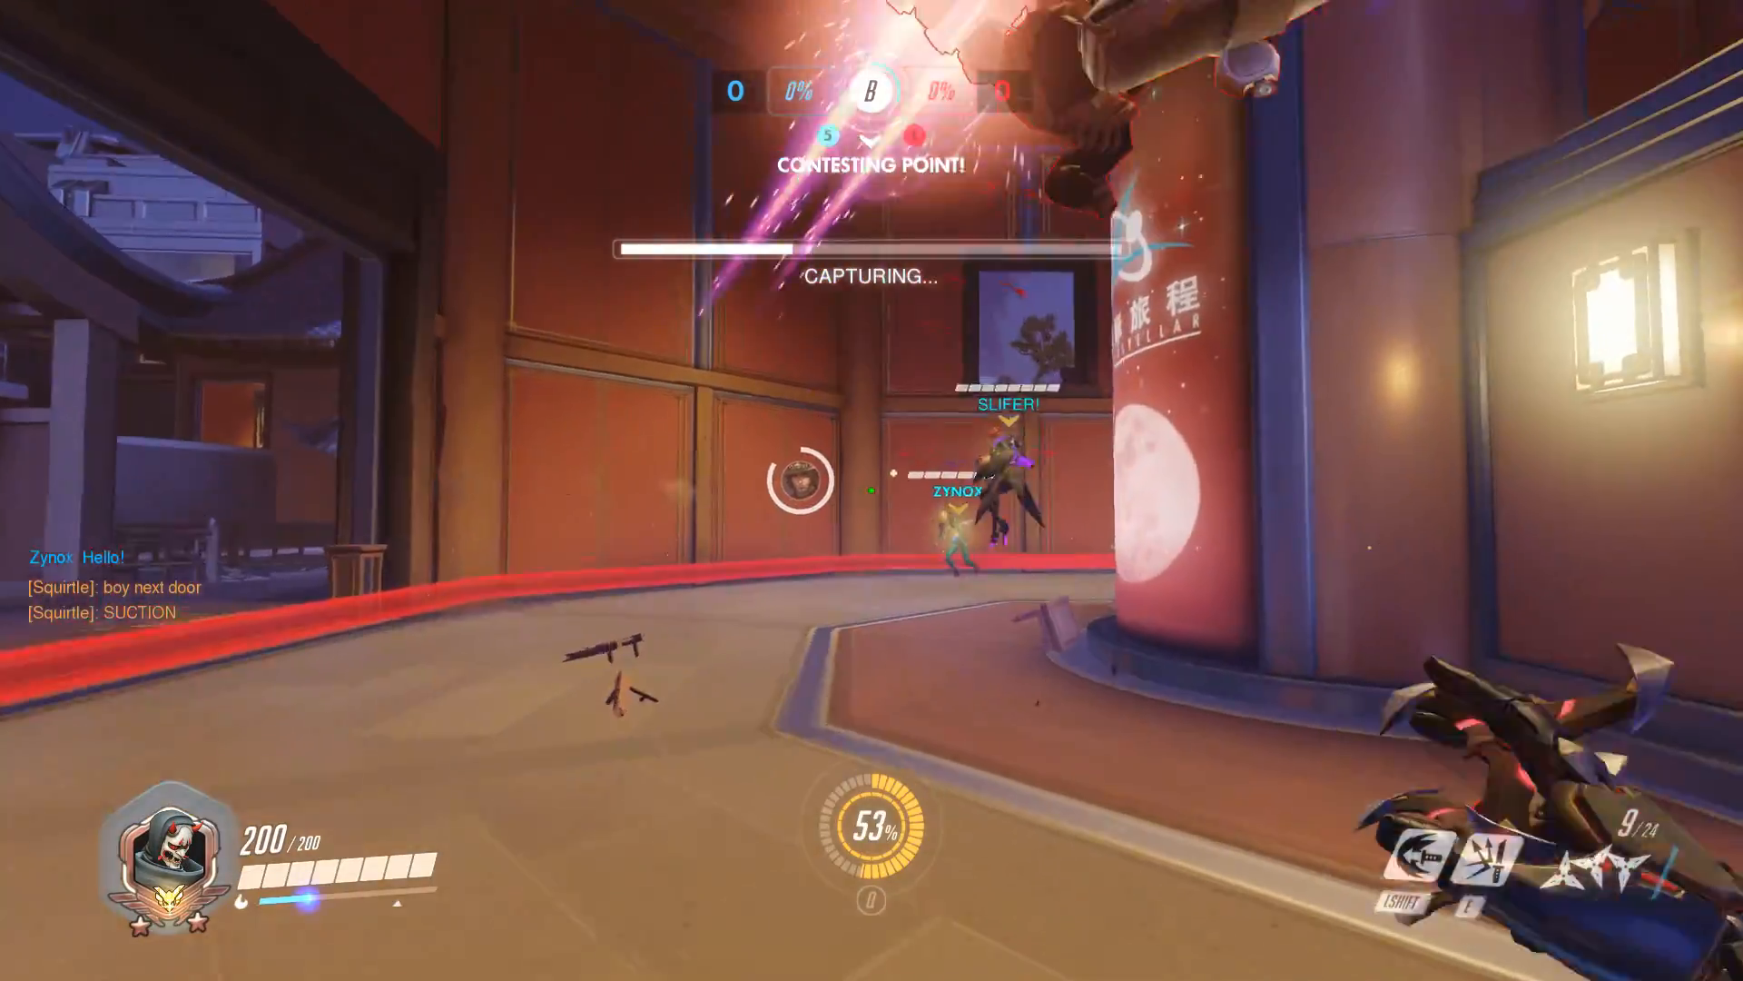
right_click(872, 490)
key("r")
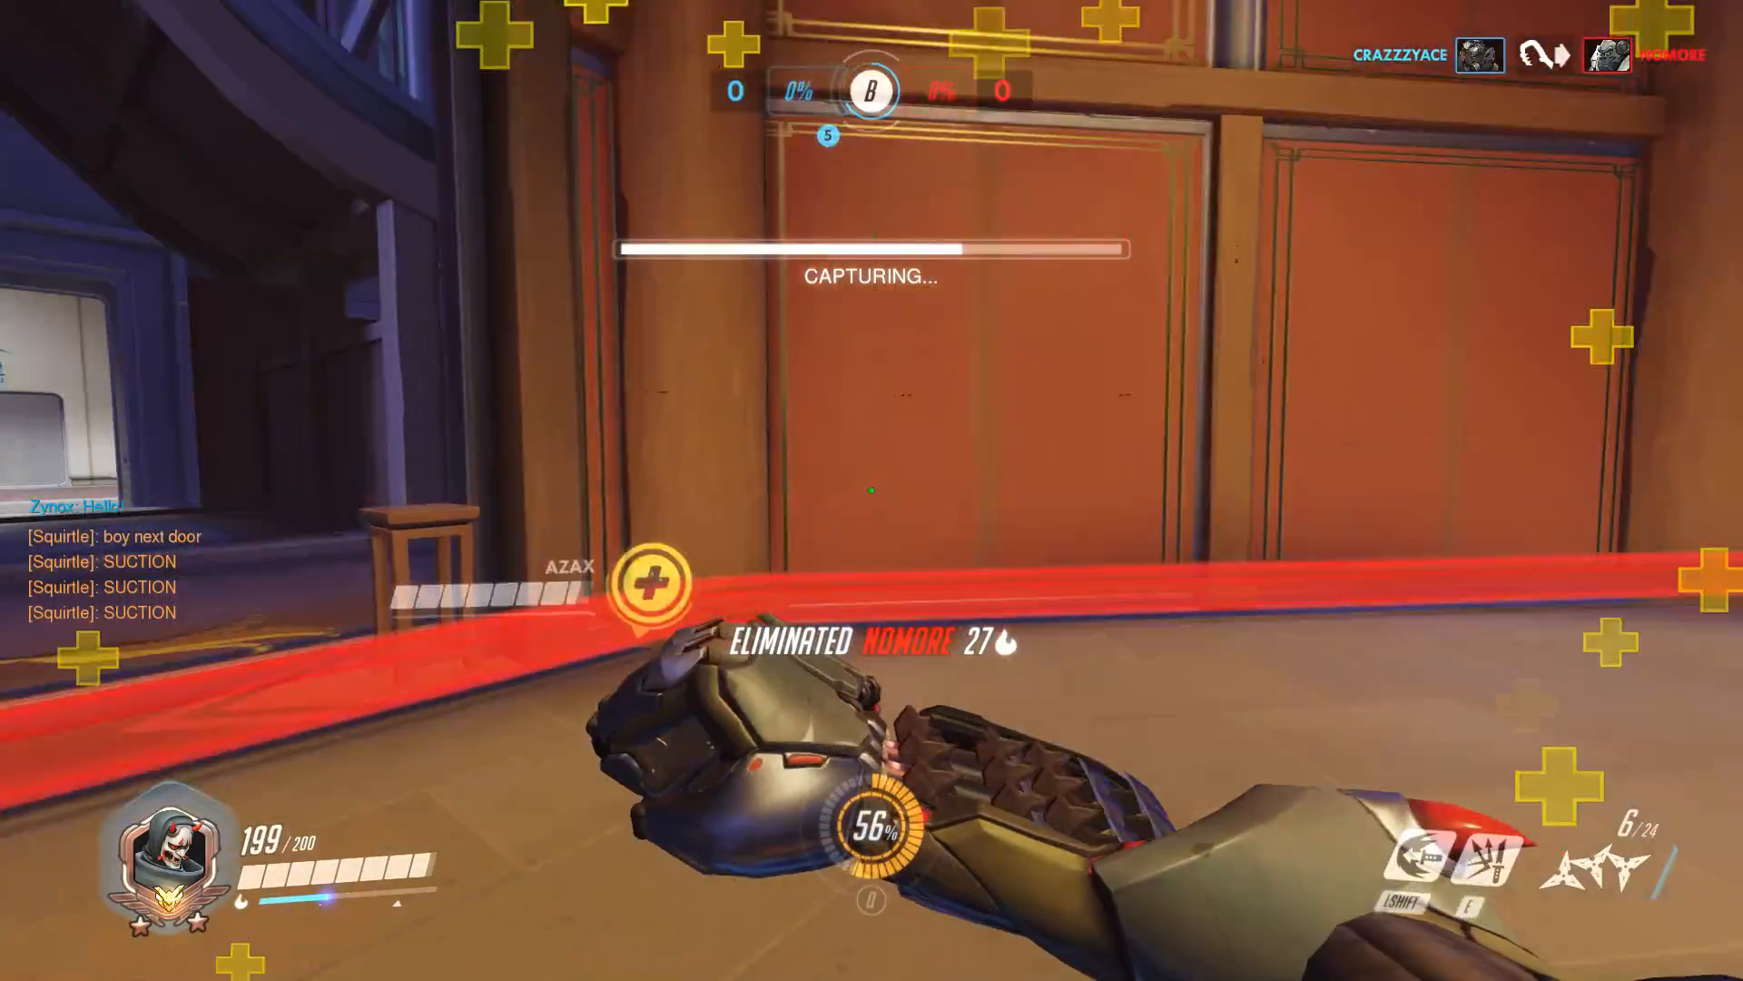
key("Tab")
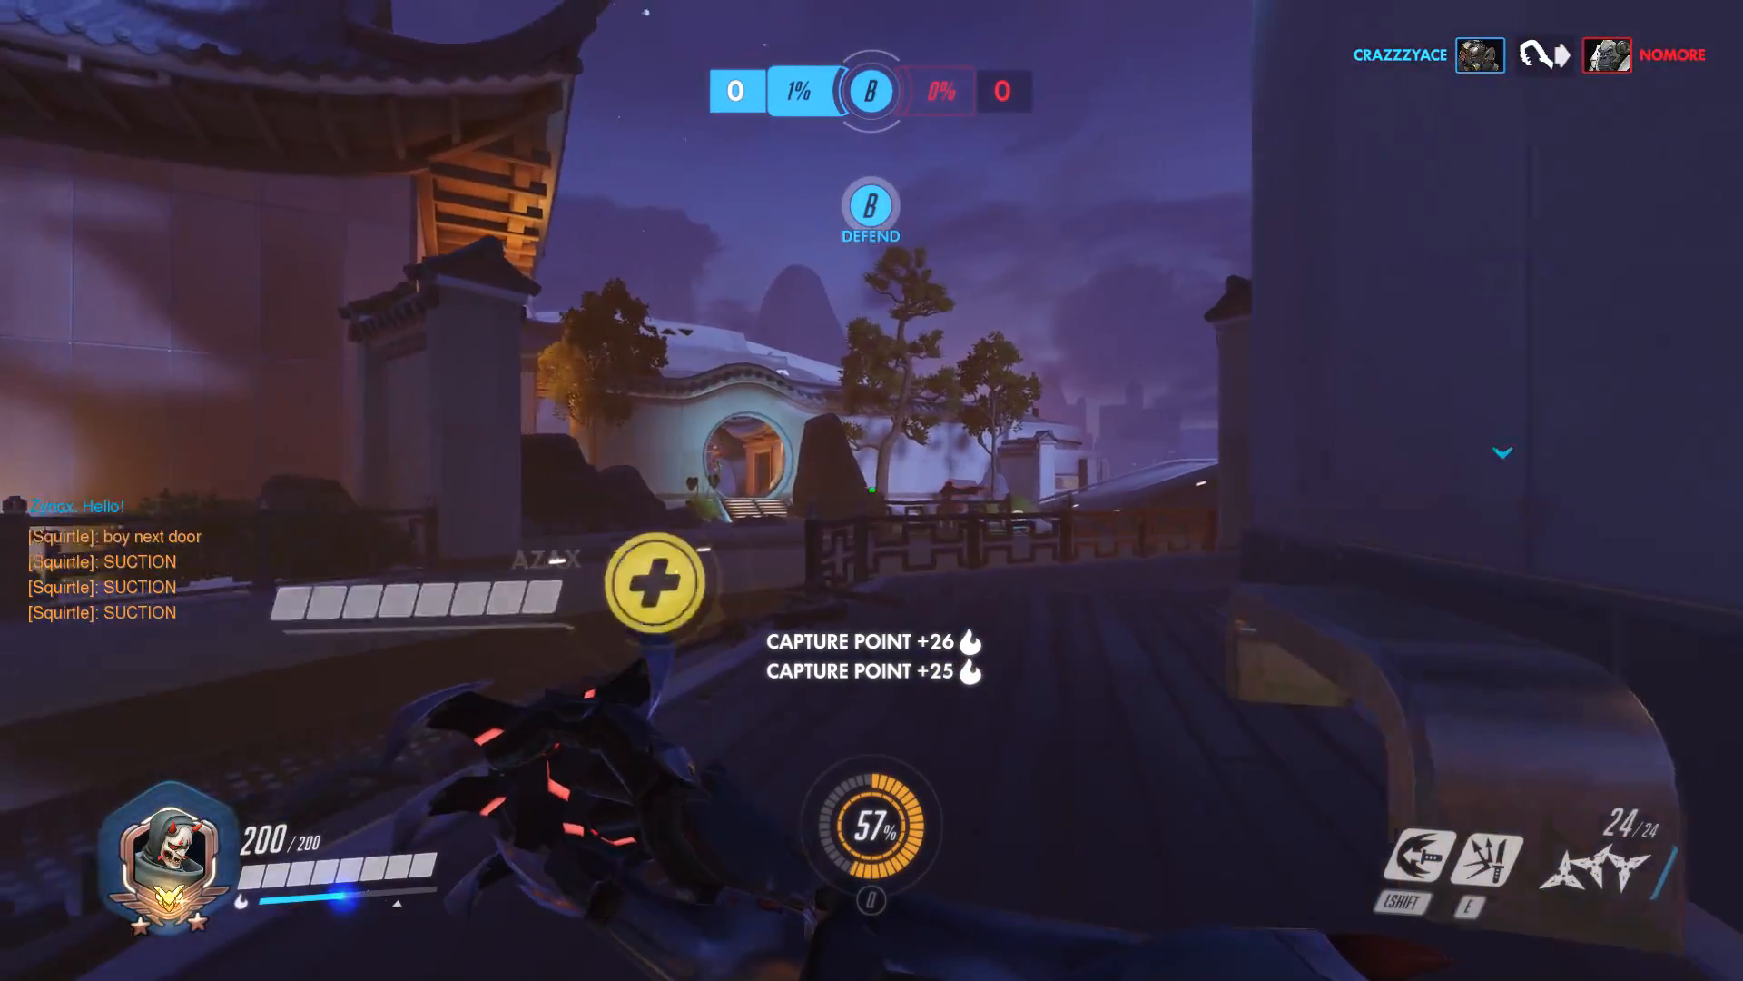
left_click(872, 490)
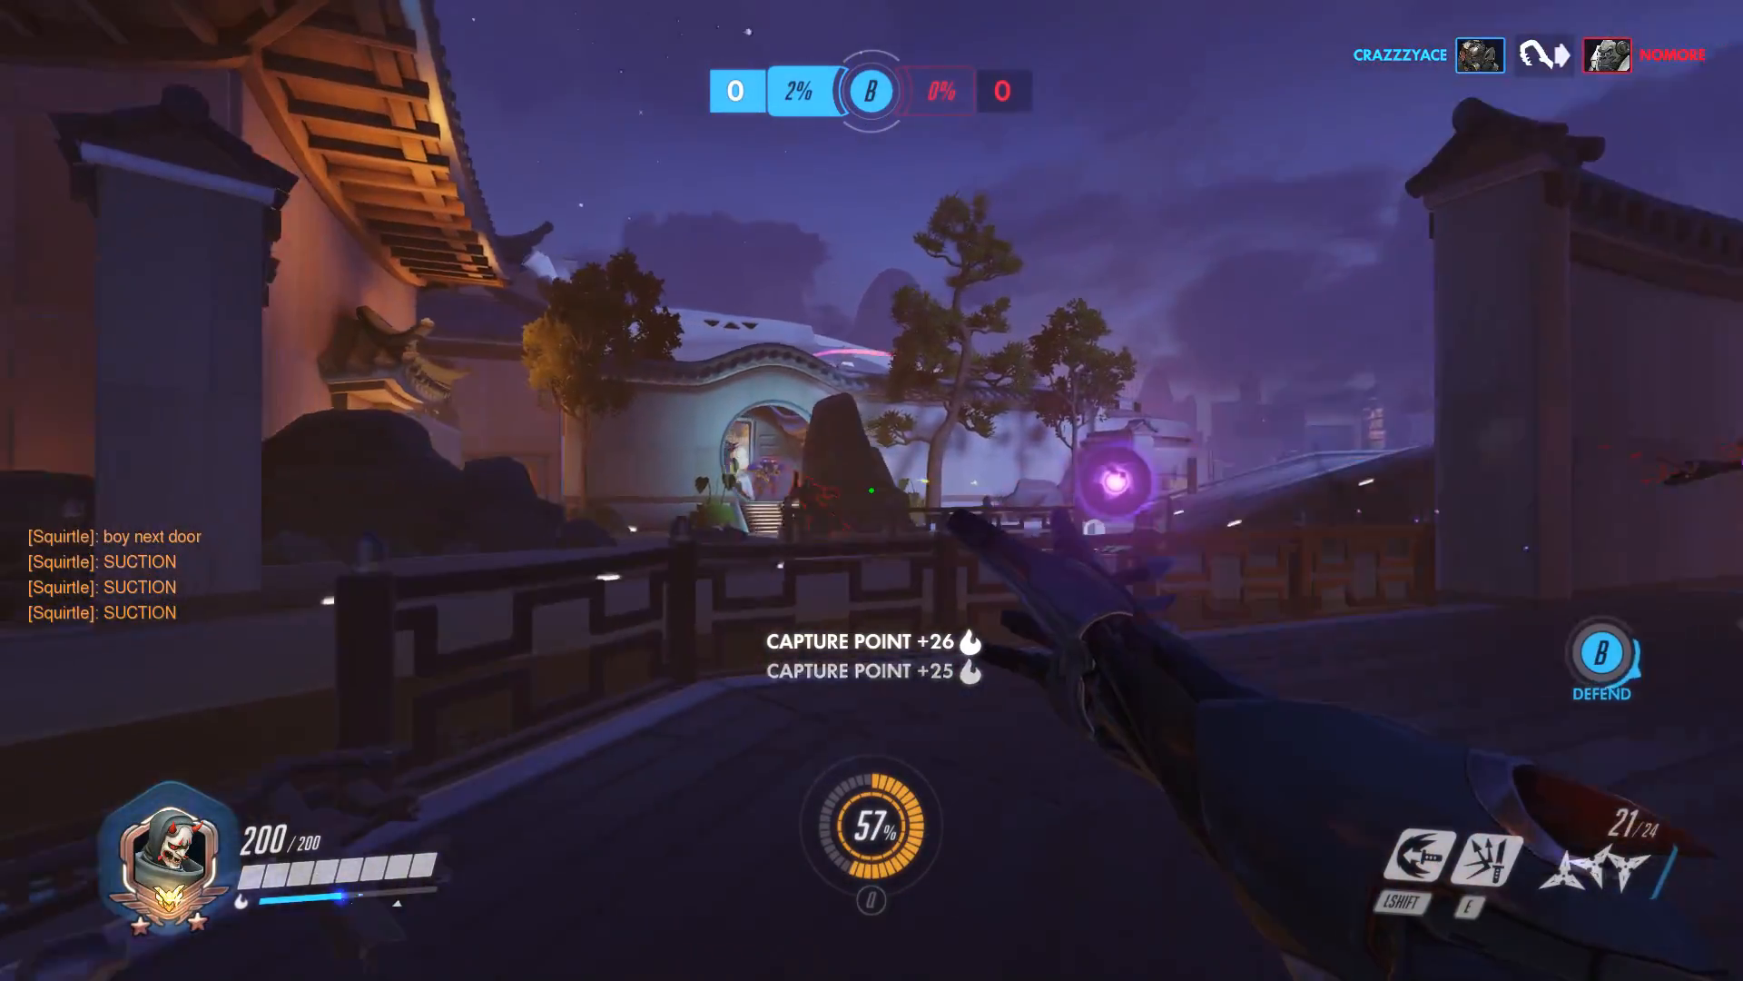
left_click(872, 490)
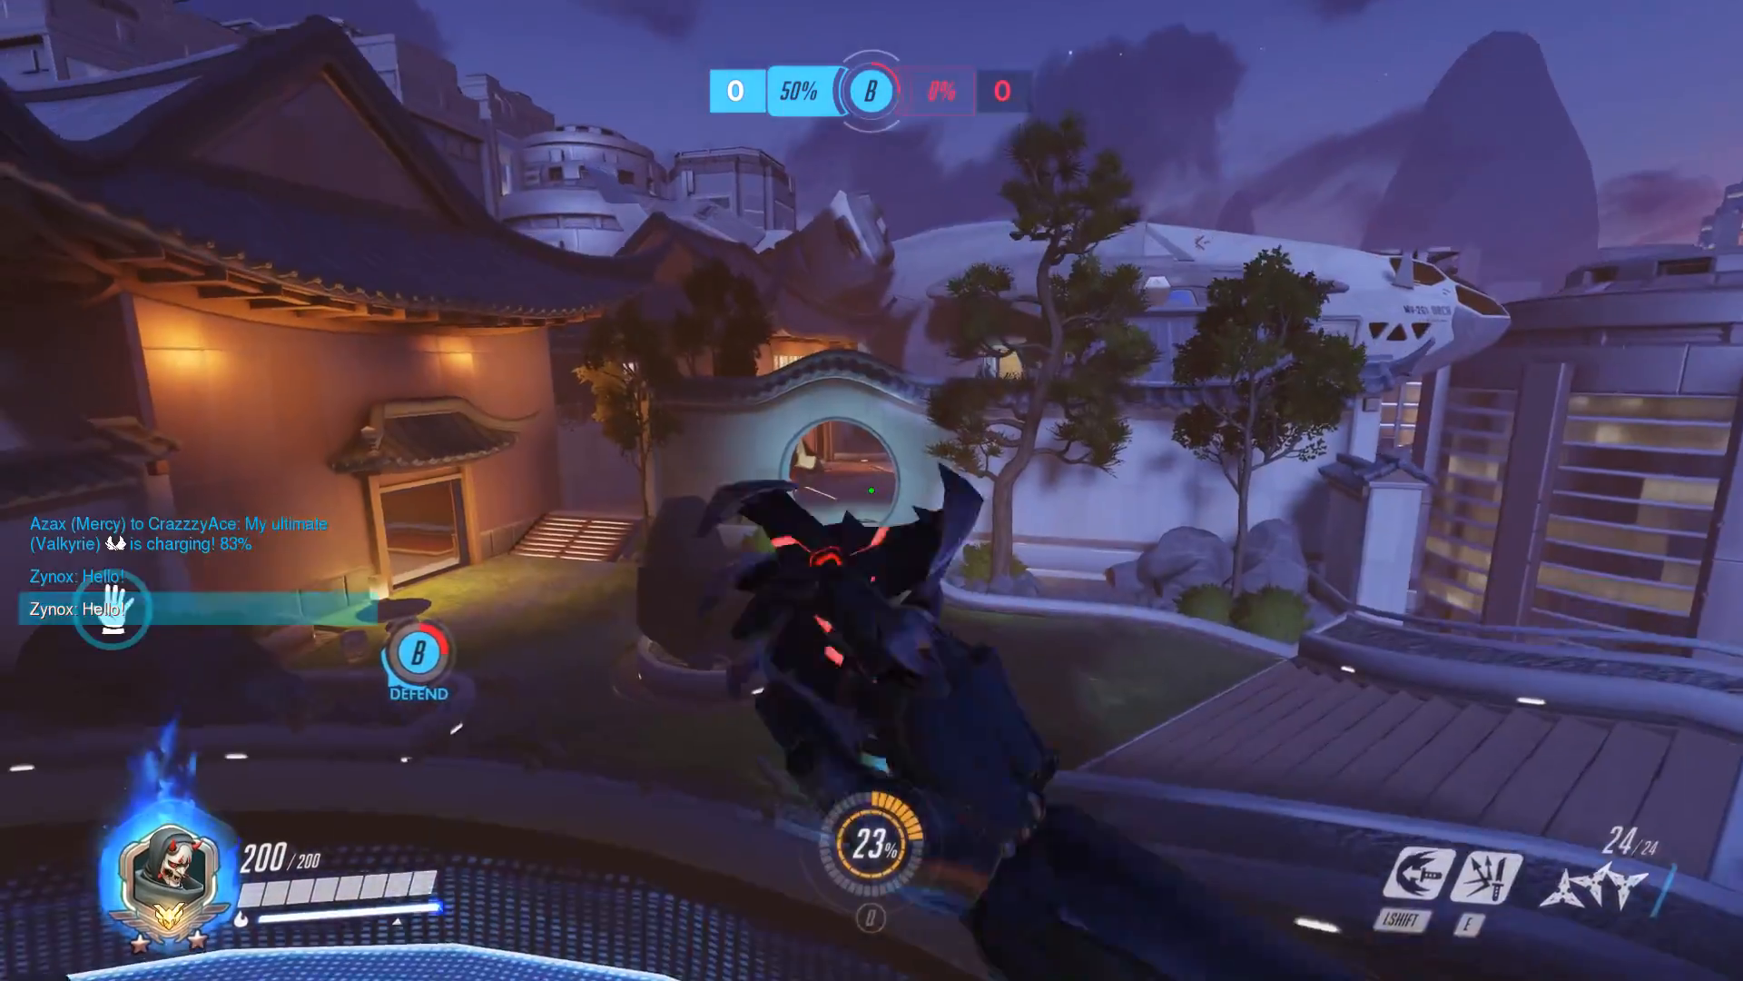
key("r")
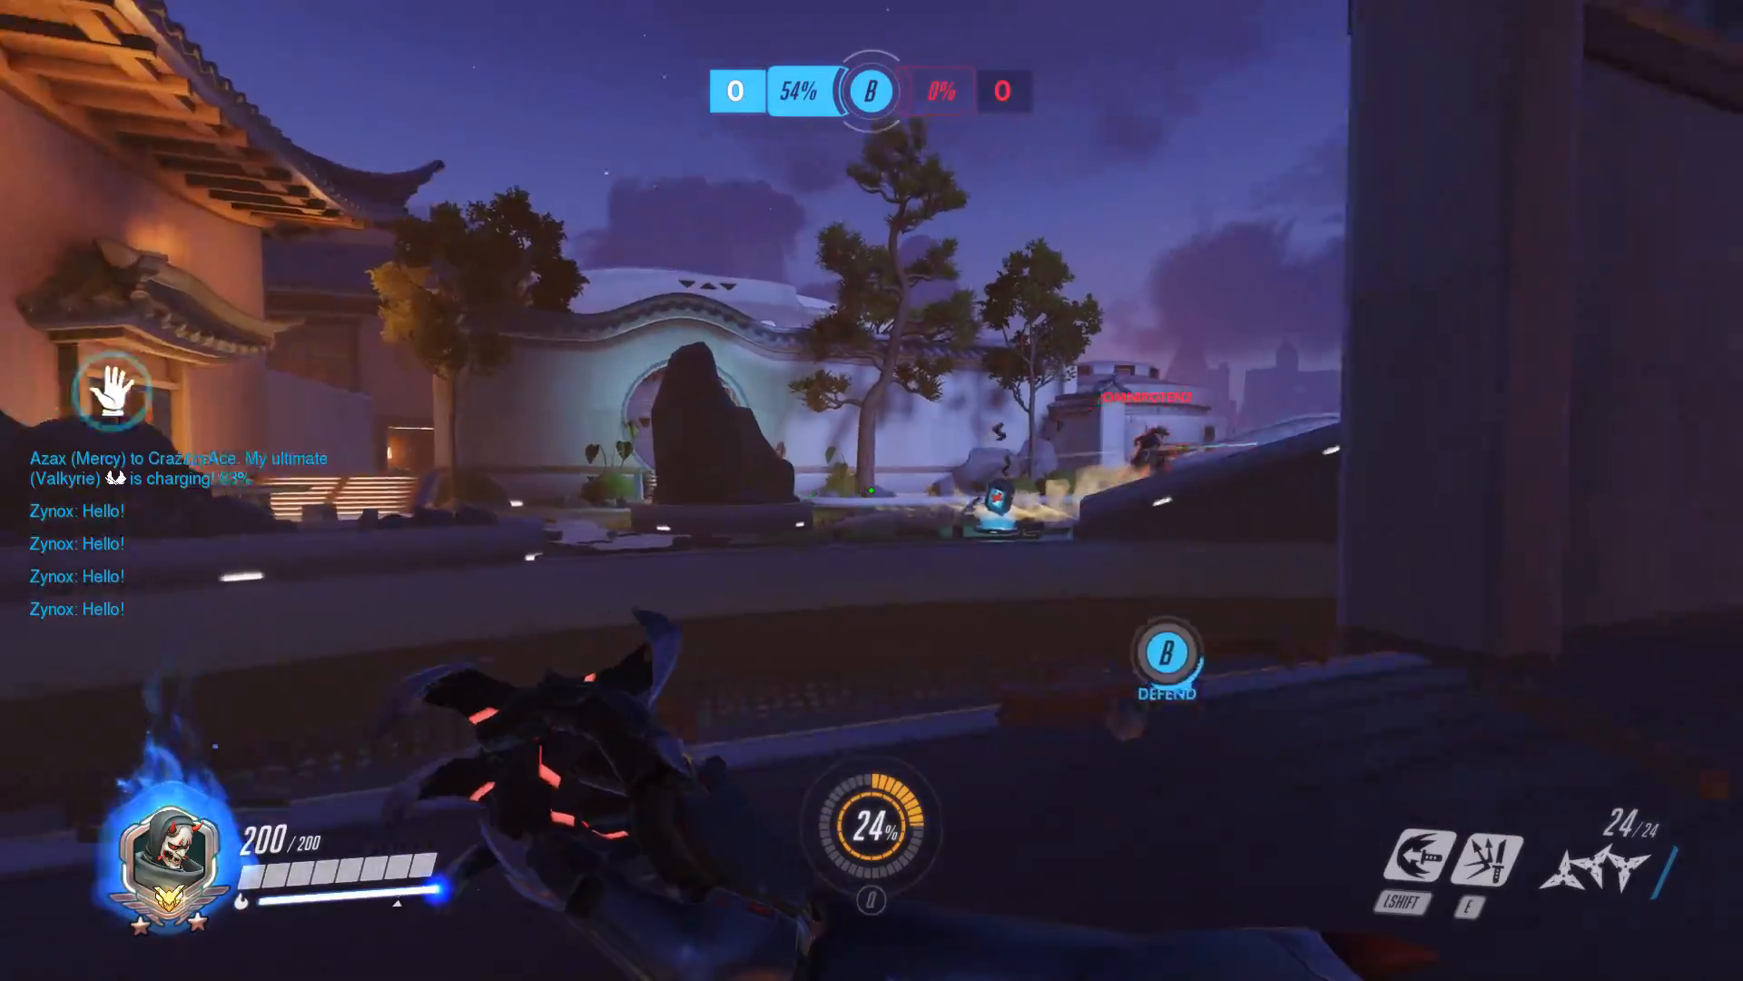
left_click(872, 490)
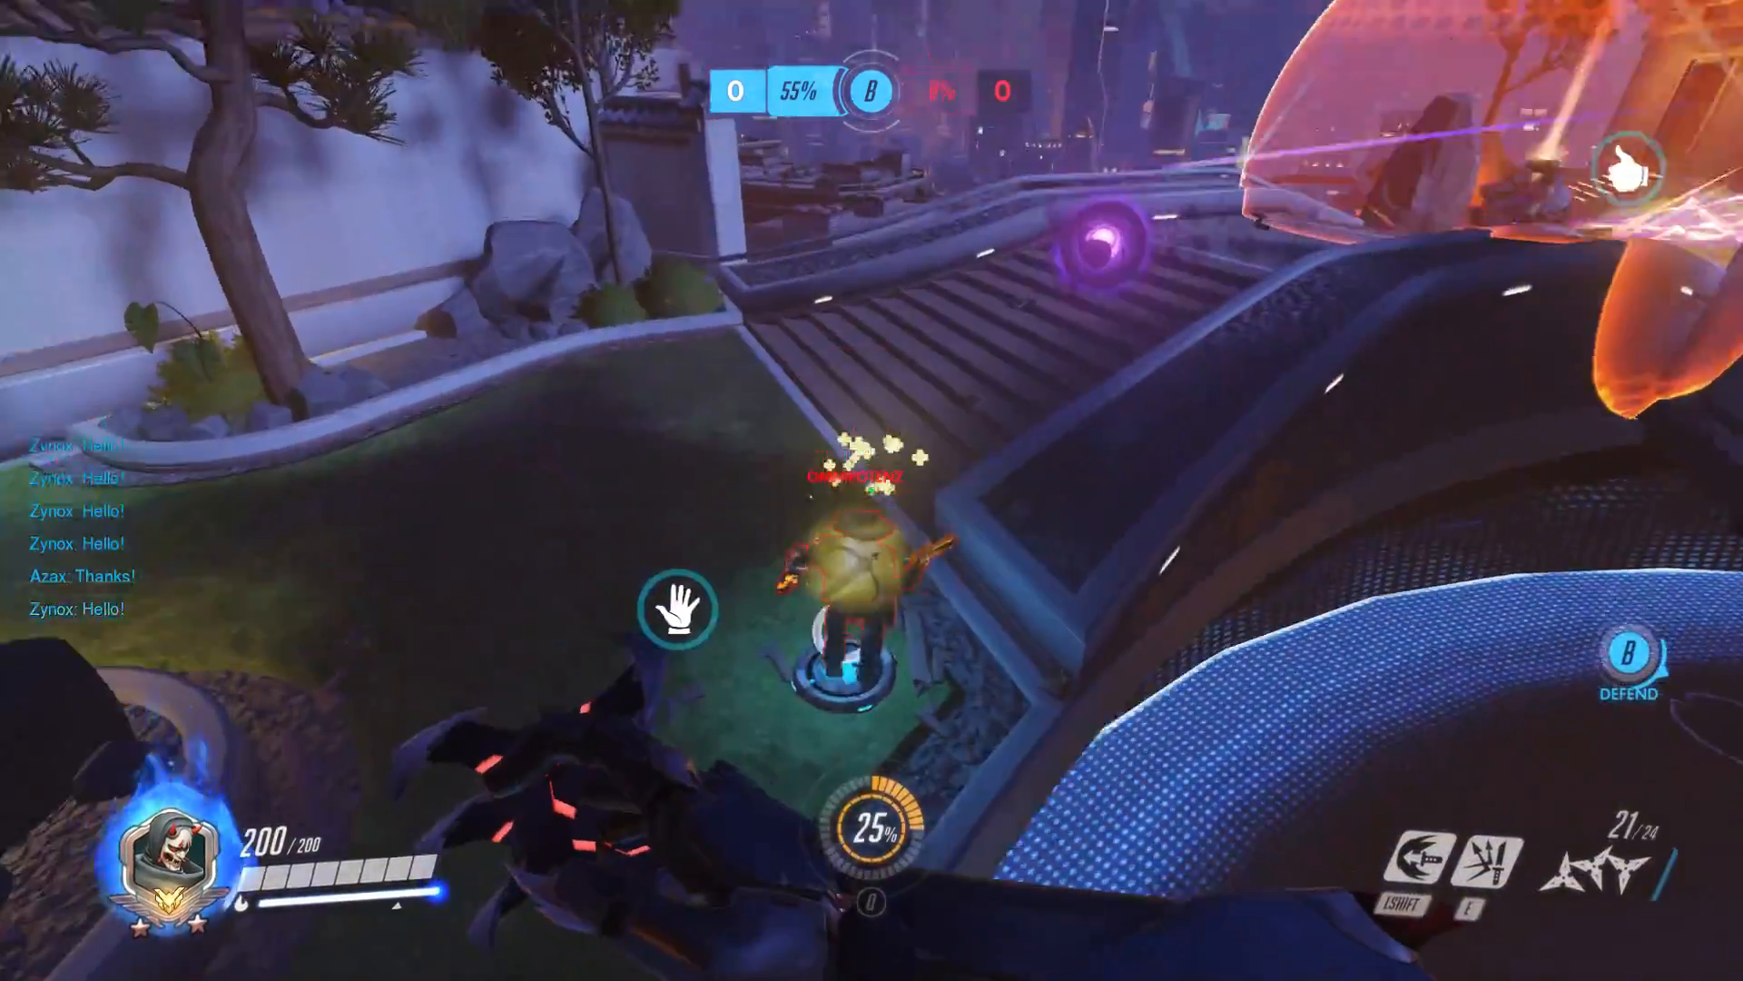
left_click(872, 491)
left_click(871, 490)
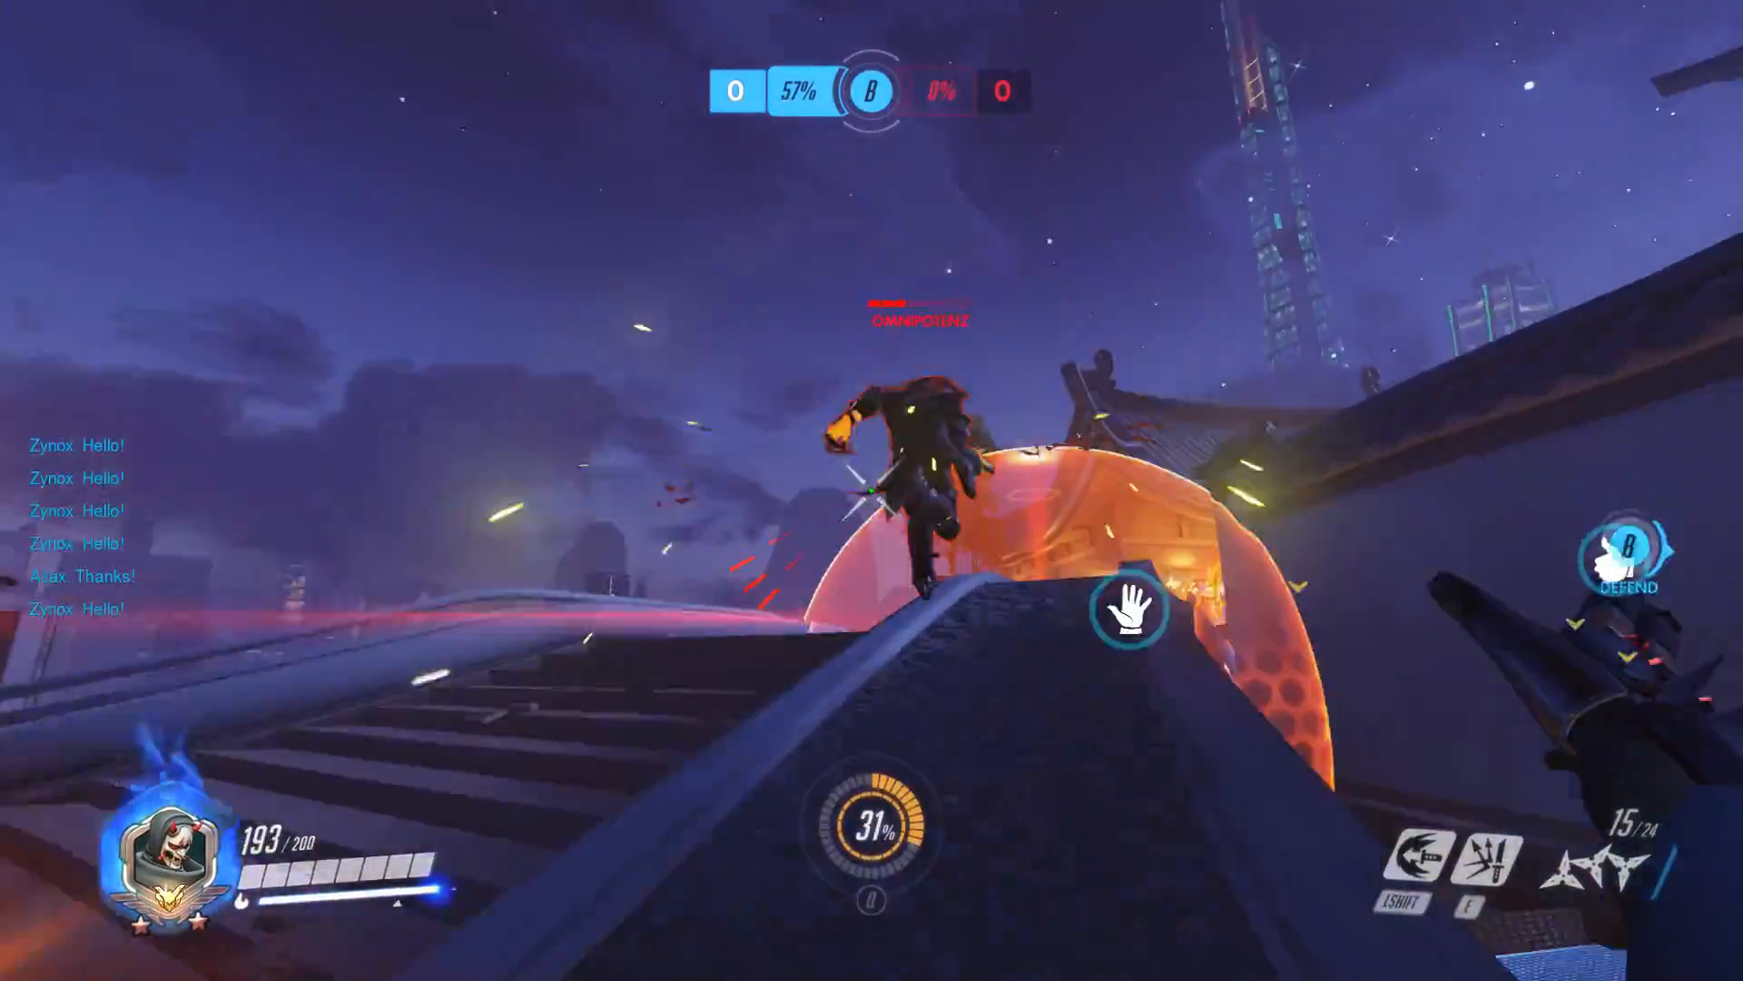
left_click(872, 490)
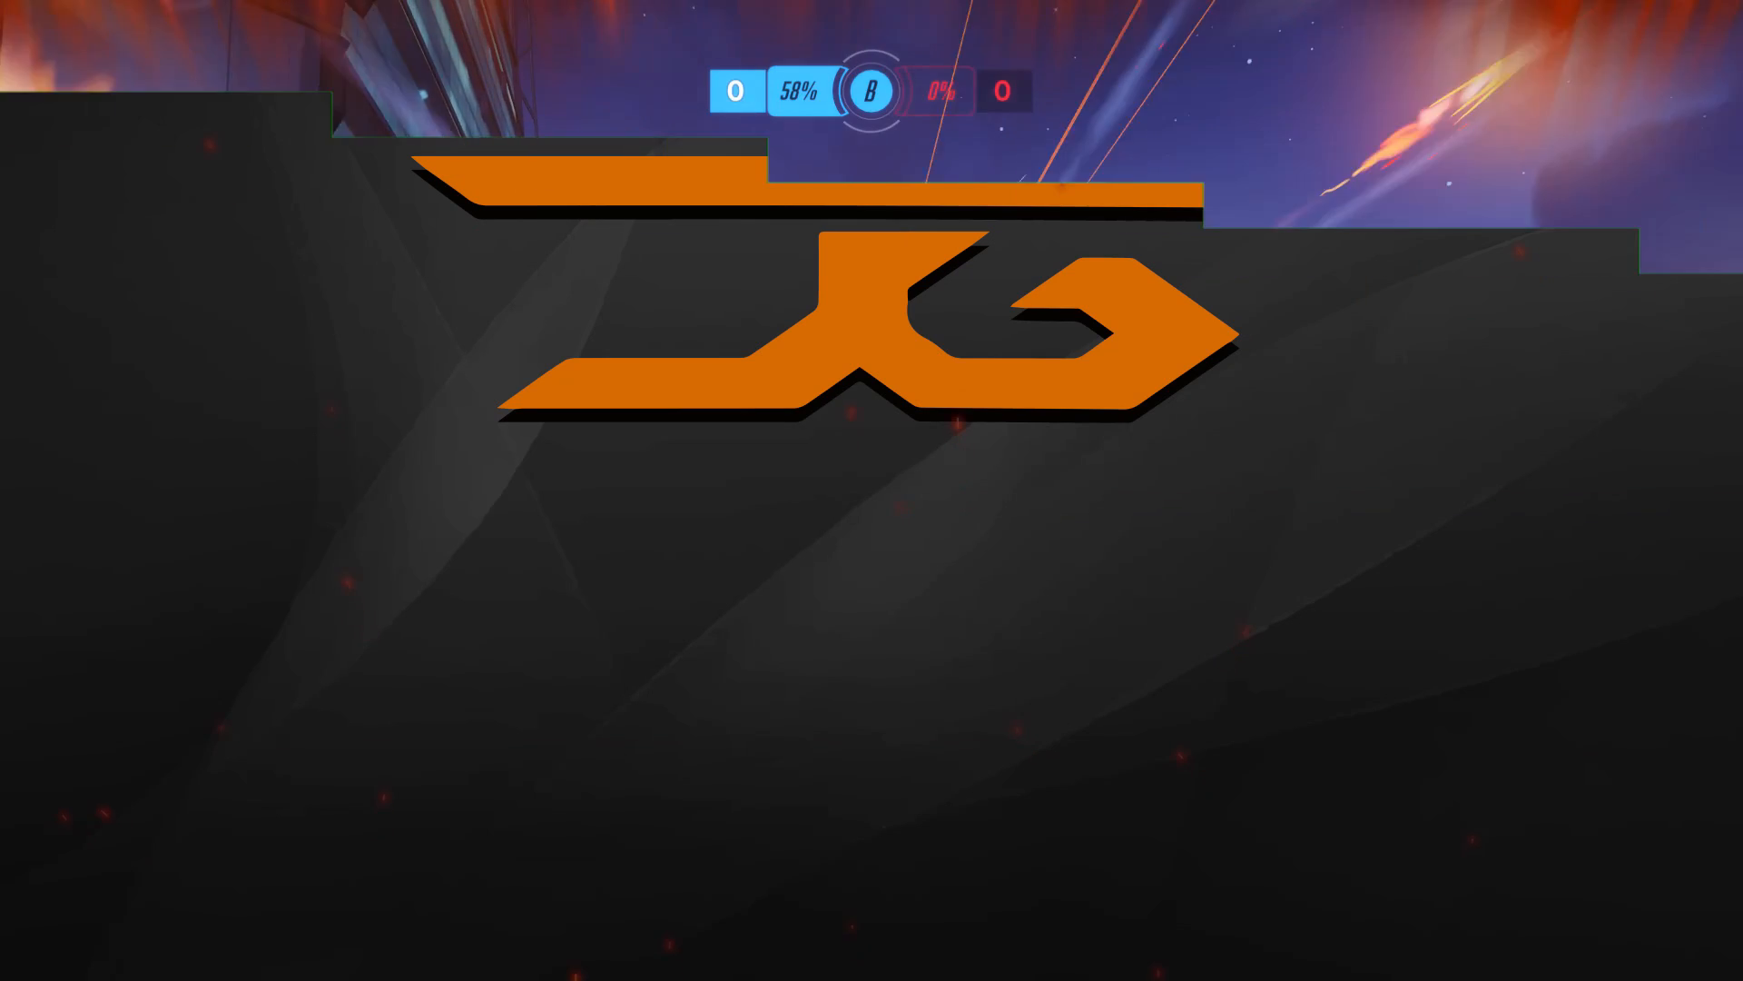